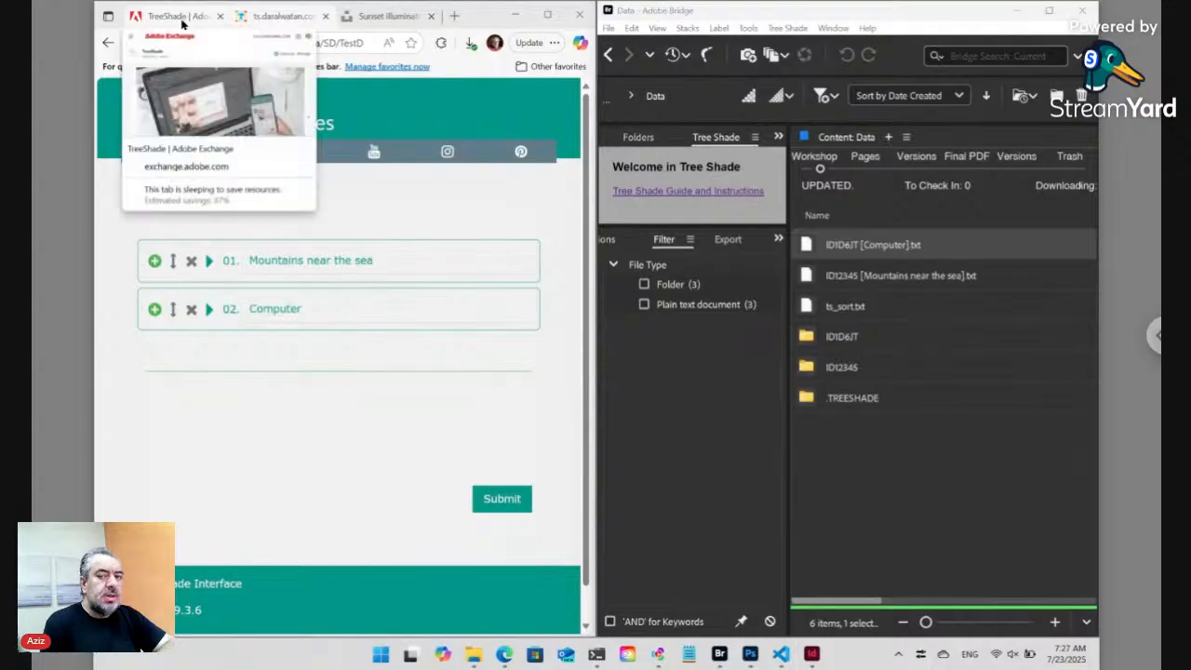
- Maximize the TreeShade Adobe Exchange tab and mark its exchange.adobe.com address and Creative Cloud section
left_click(181, 20)
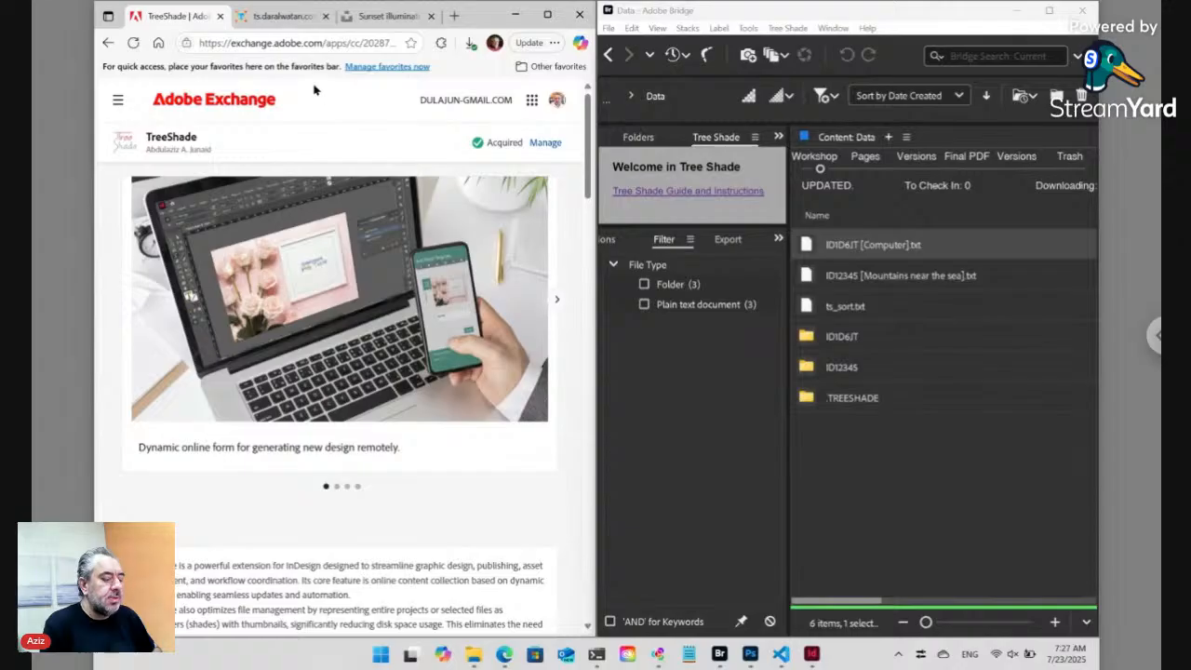
left_click(550, 17)
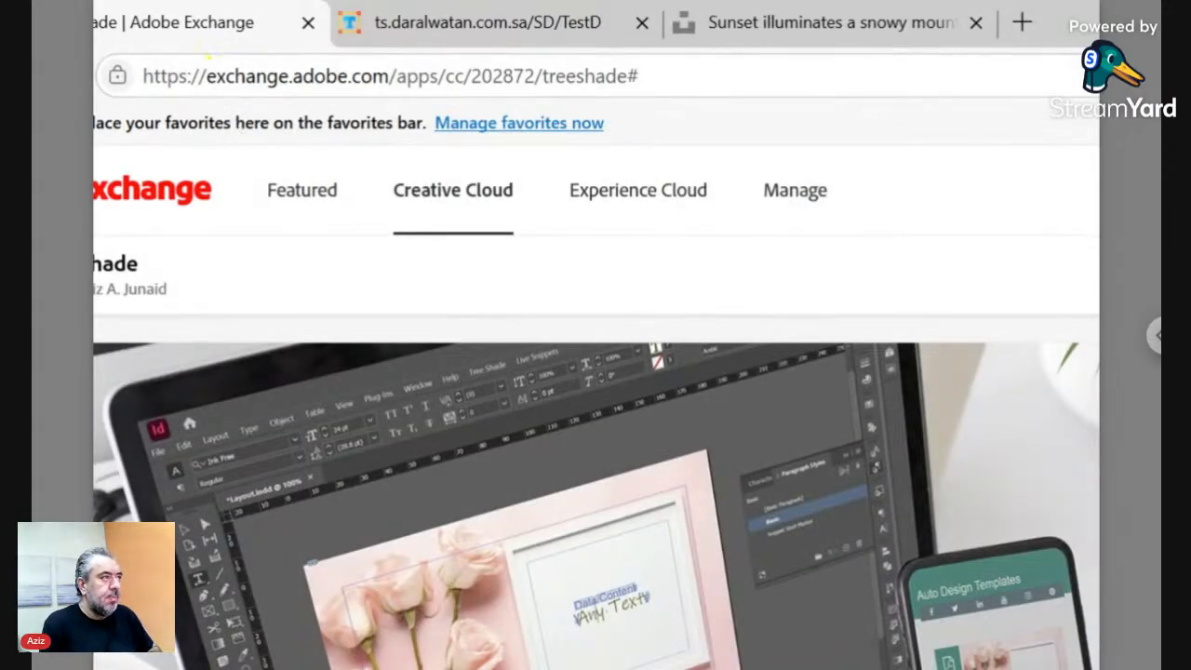
mouse_move(206, 60)
left_mouse_down()
mouse_move(279, 93)
mouse_move(390, 95)
left_mouse_up()
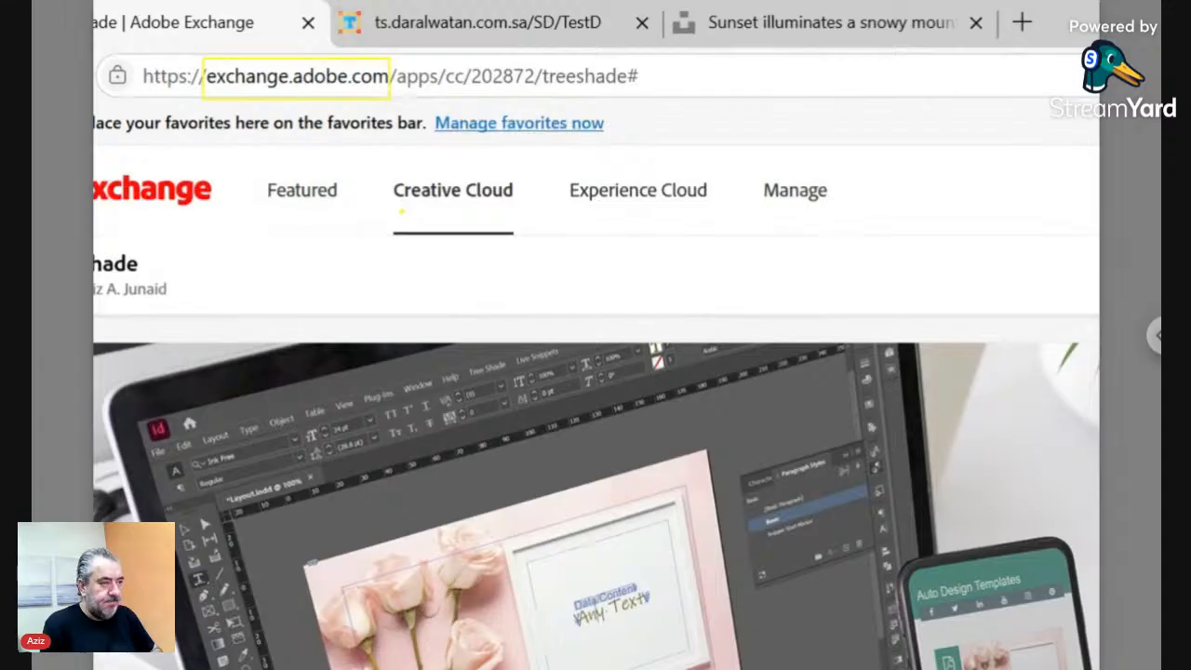
left_click_drag(386, 169, 523, 242)
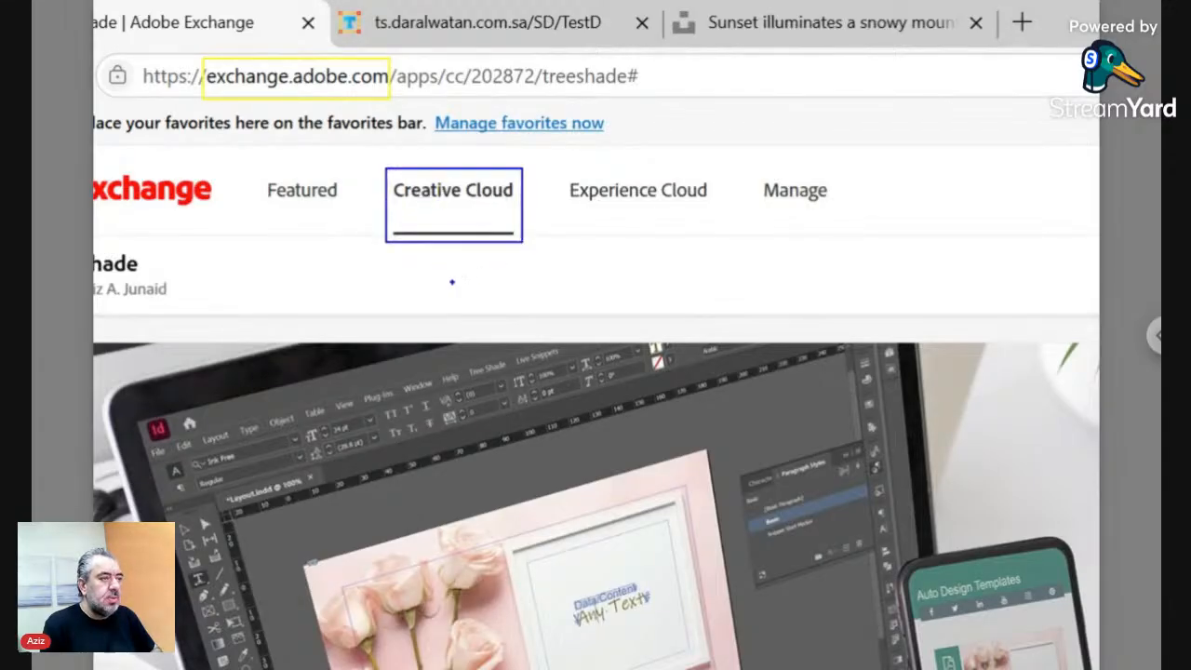
key("Escape")
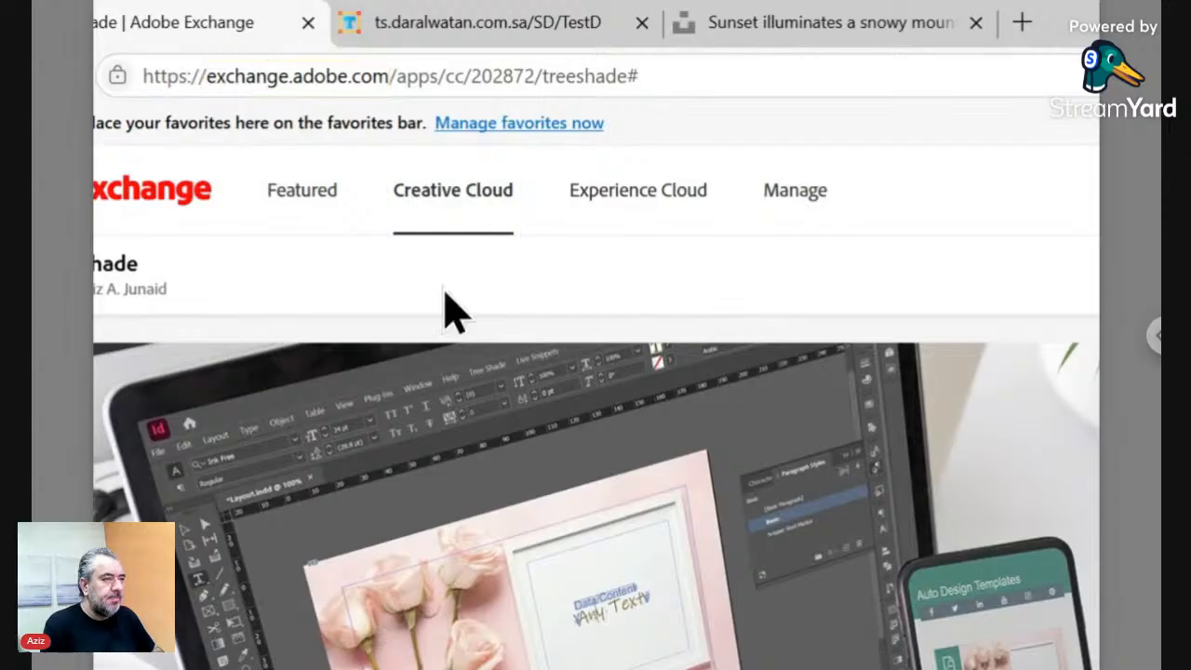
key("ctrl+4")
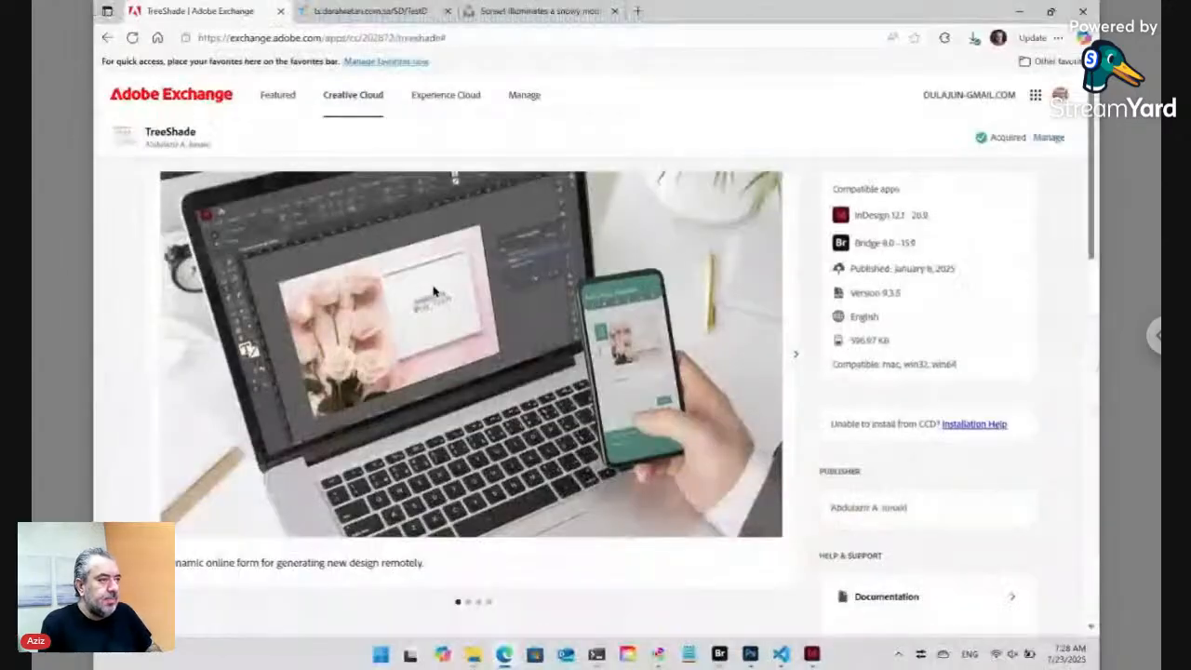
- Search Creative Cloud plugins for 'TreeShade', open its details page, then bring Bridge's Data folder forward
left_click(194, 99)
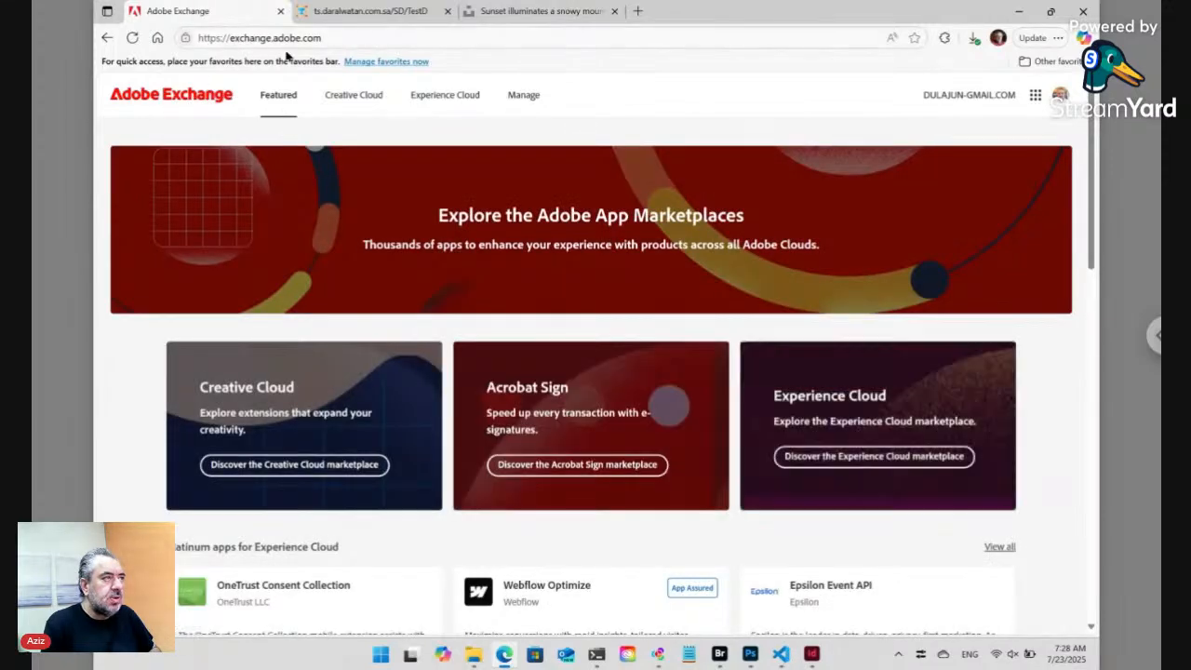
left_click(362, 107)
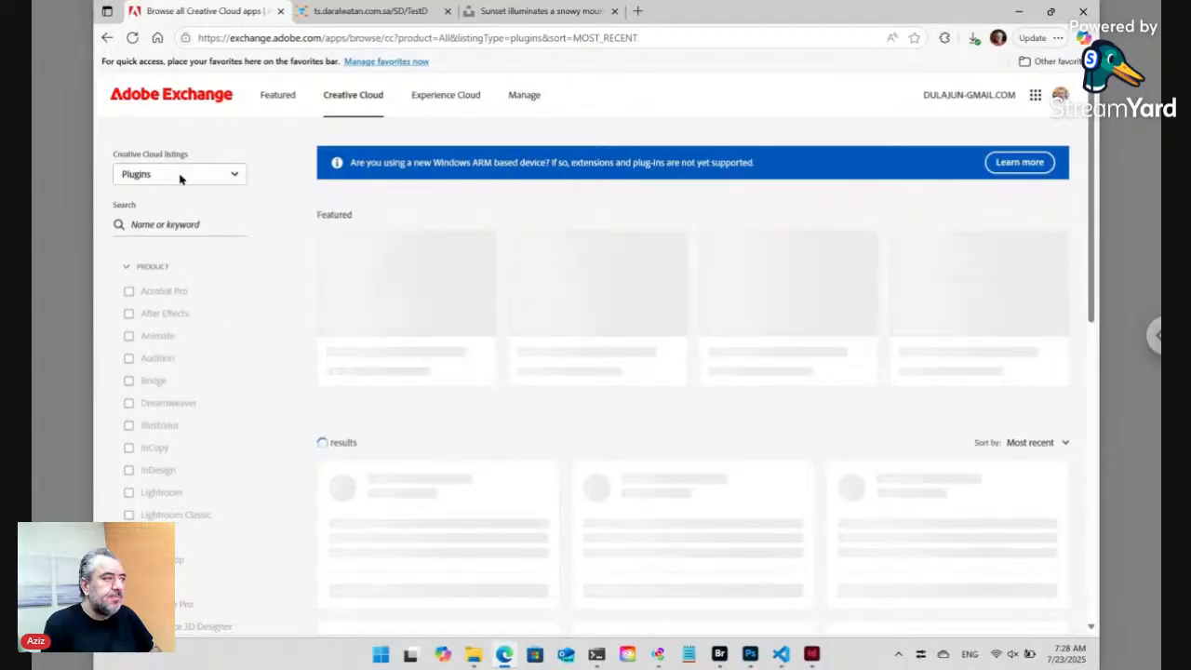
left_click(135, 224)
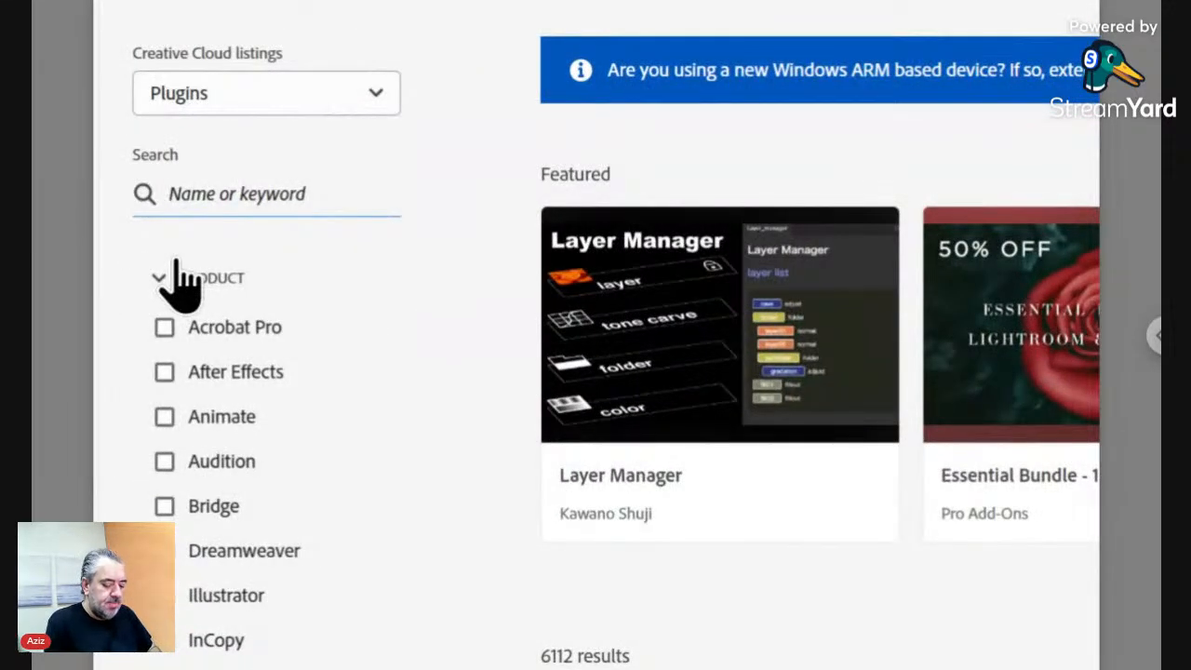
type("Tree")
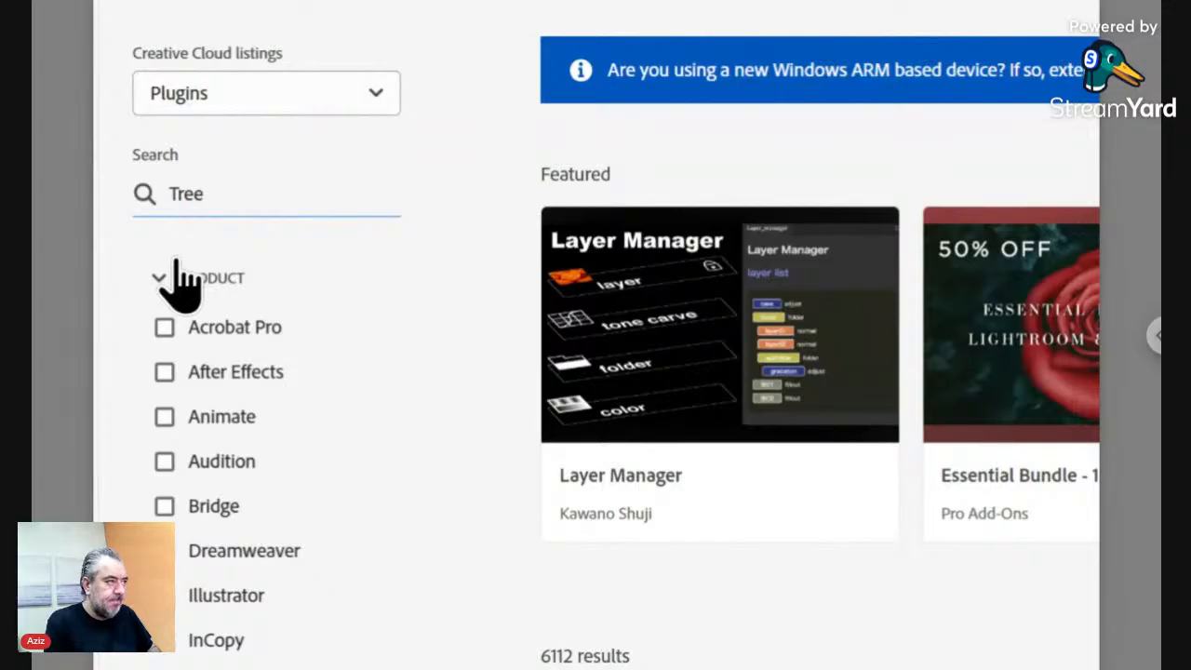
type("Shade")
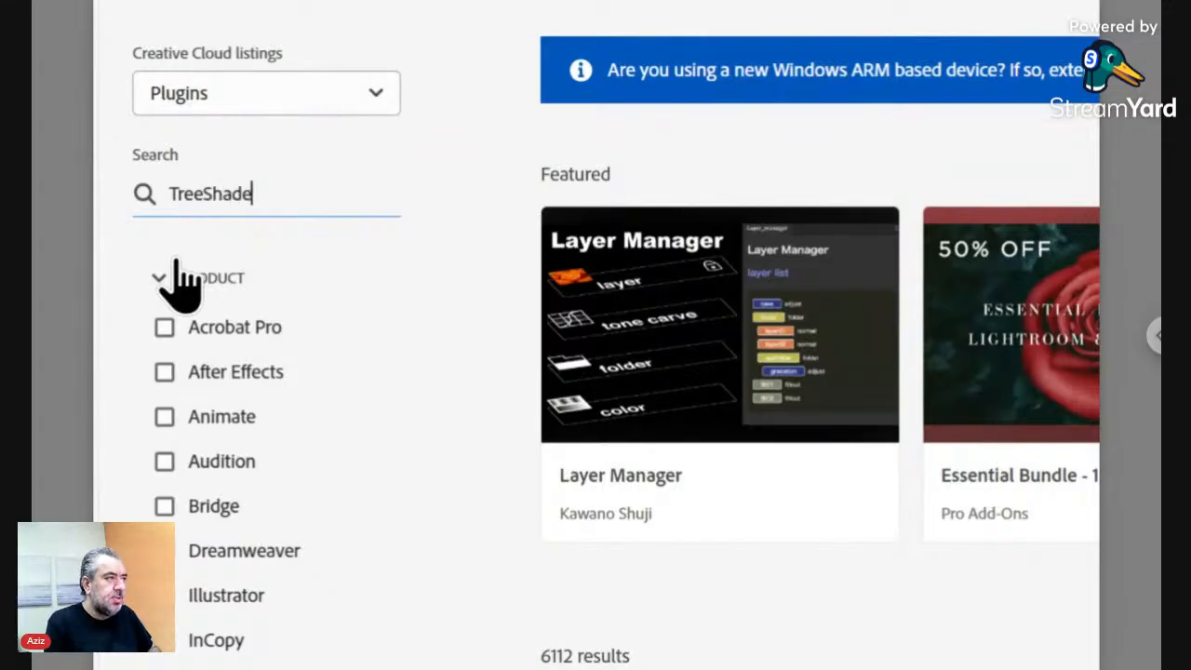
key("Return")
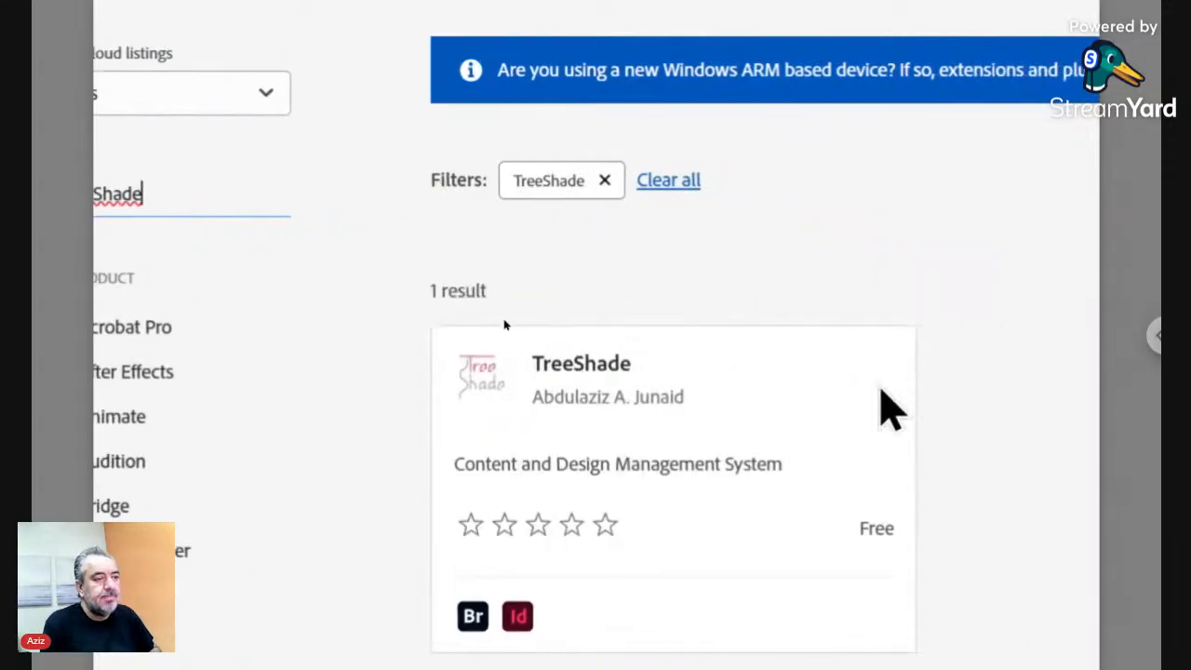
left_click(612, 383)
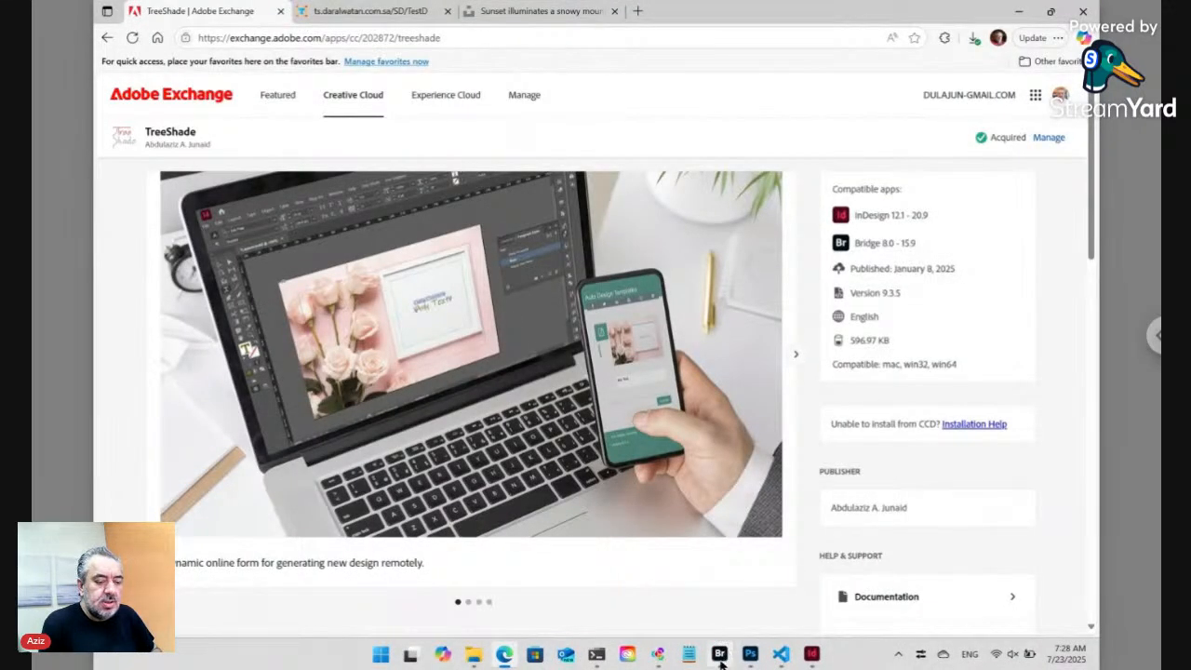
mouse_move(721, 661)
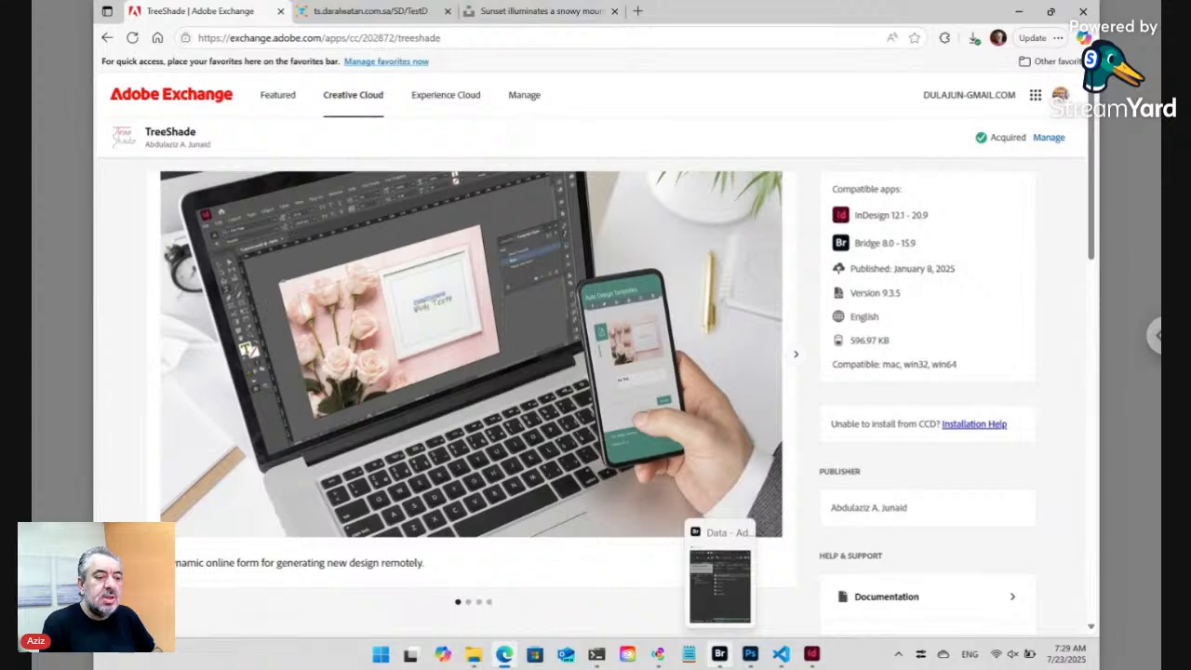
left_click(719, 581)
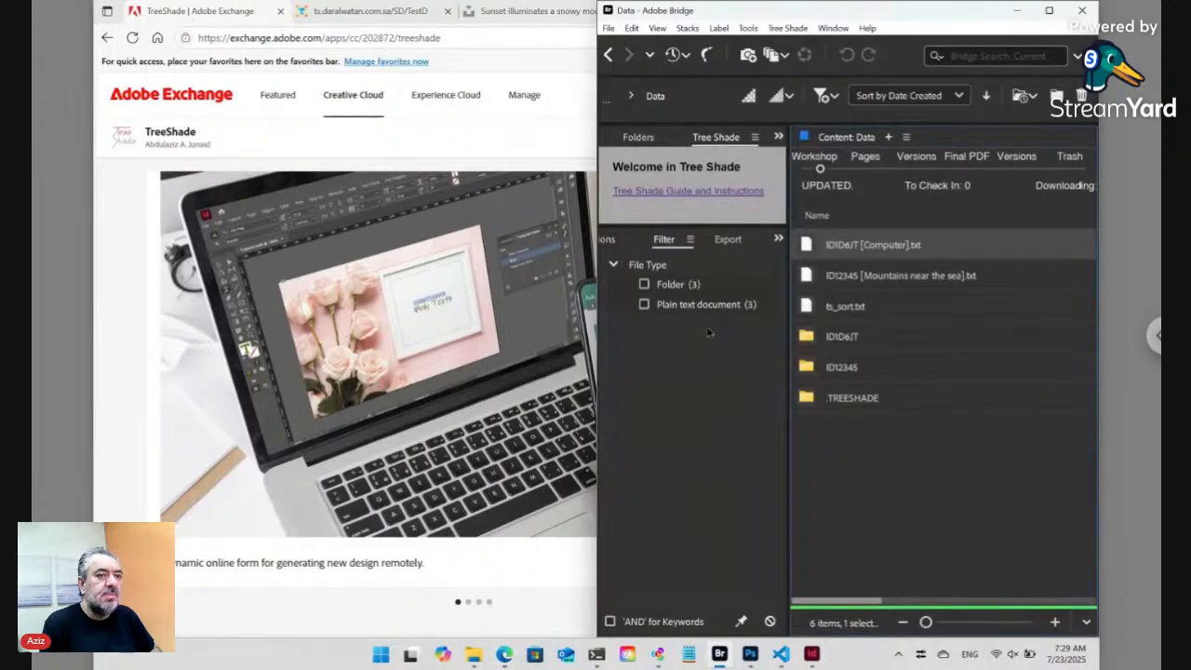
- Maximize the Bridge Data folder window, then bring the ngrok PowerShell window forward
left_click(1048, 10)
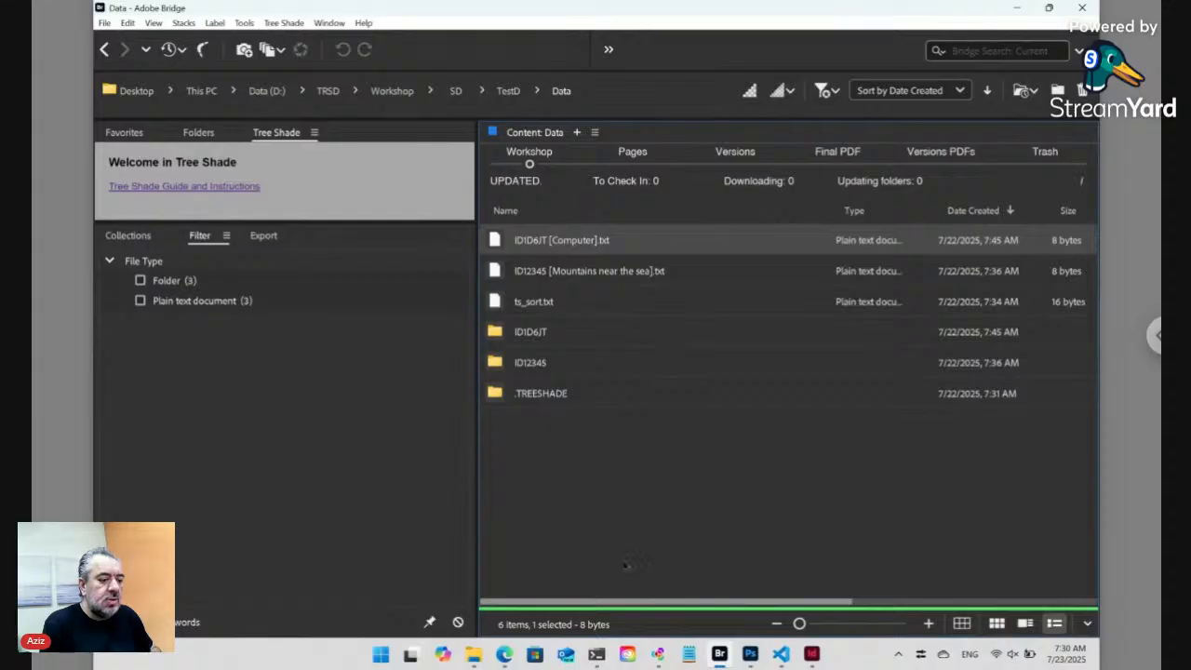
left_click(596, 655)
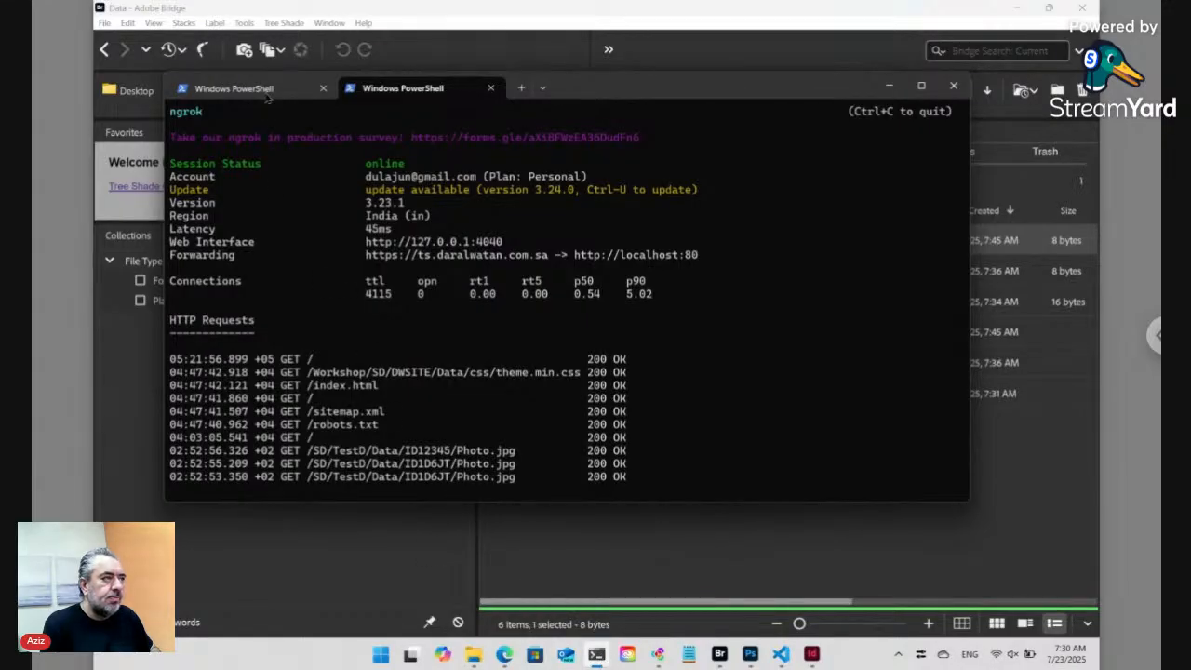
- Reposition and shorten the ngrok PowerShell window, then return to the TreeShade browser page
left_click_drag(587, 99, 638, 140)
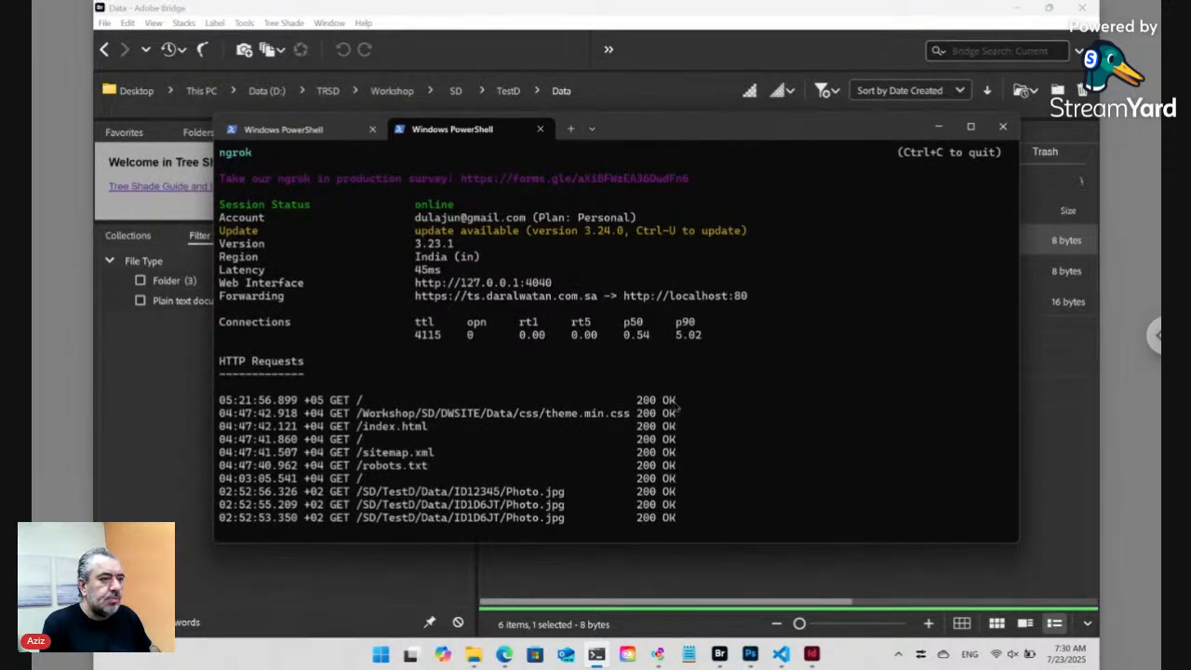
left_click_drag(749, 131, 753, 152)
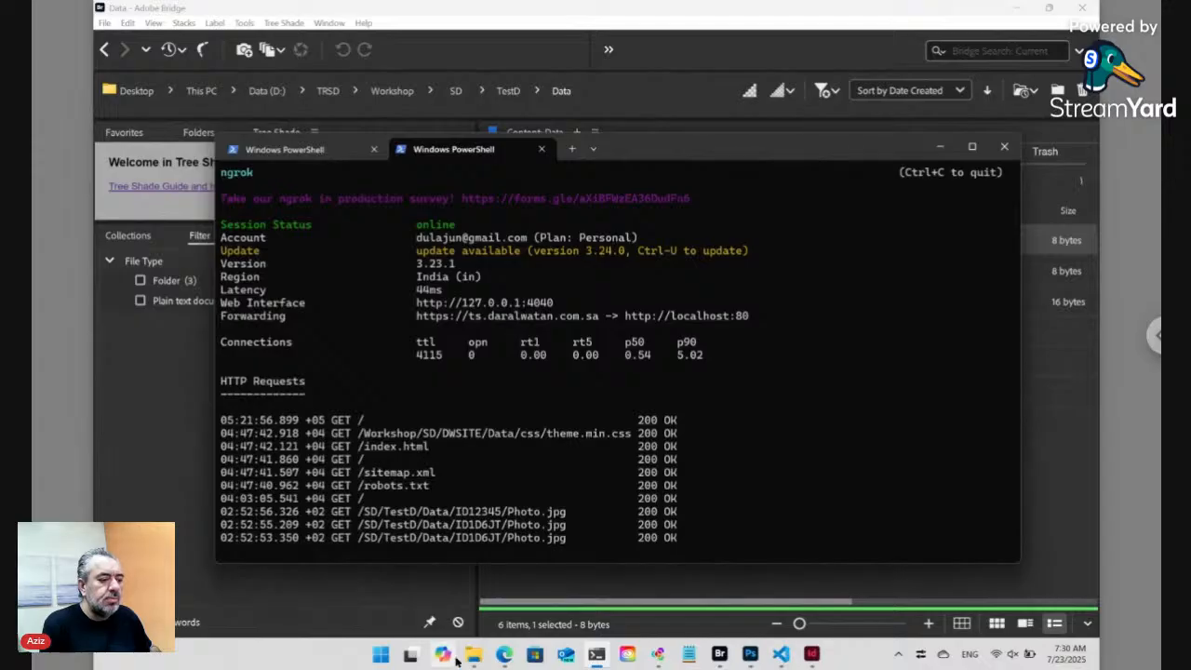
left_click(503, 655)
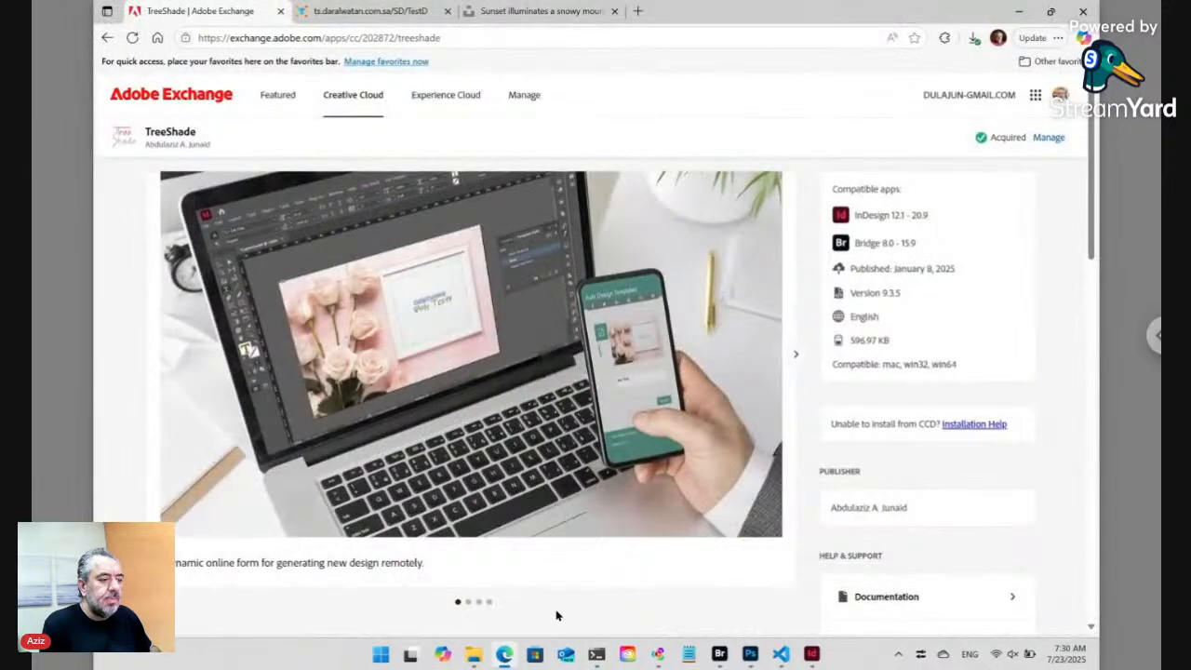
left_click(603, 659)
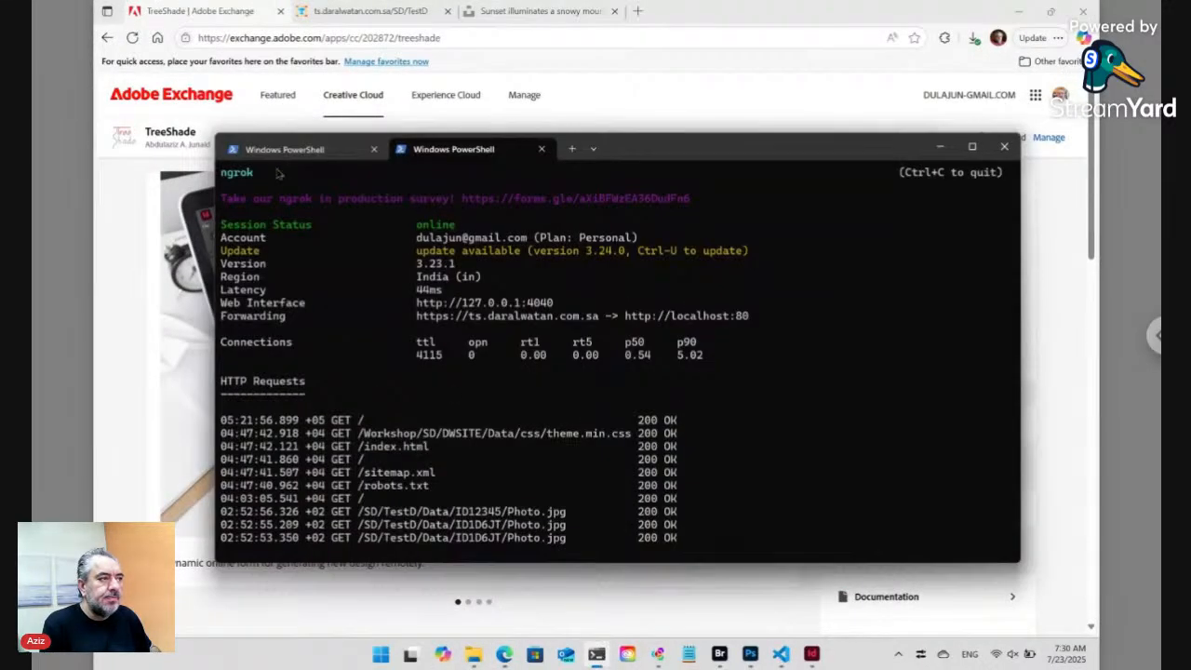
key("alt+Tab")
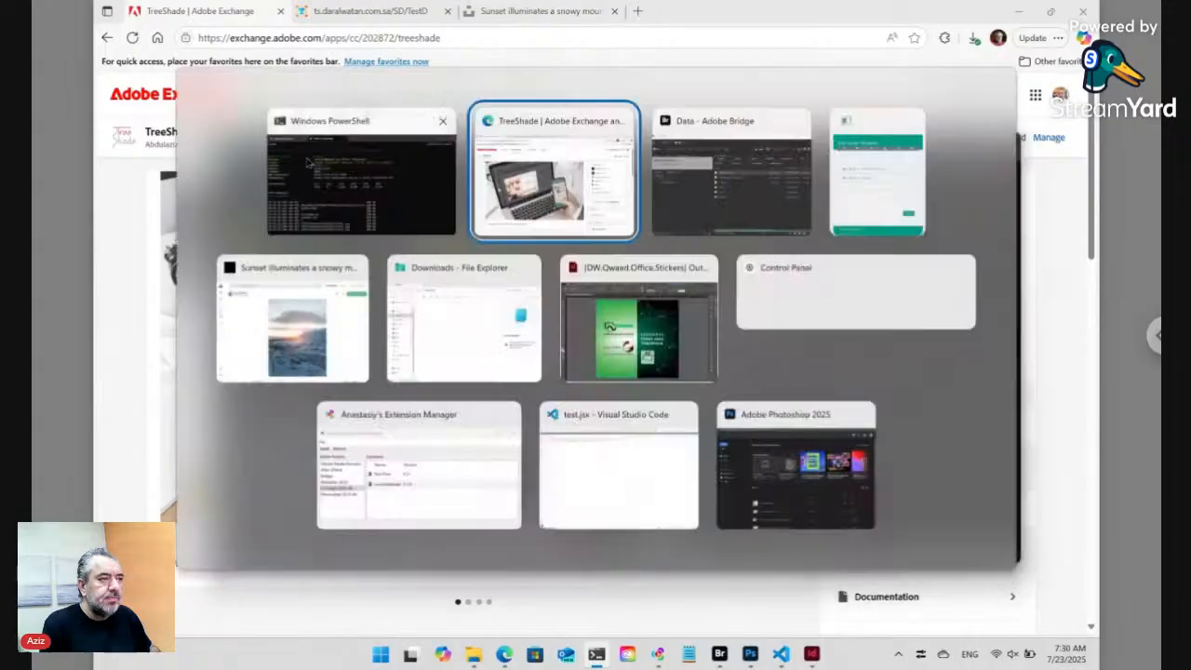
key("alt+Tab")
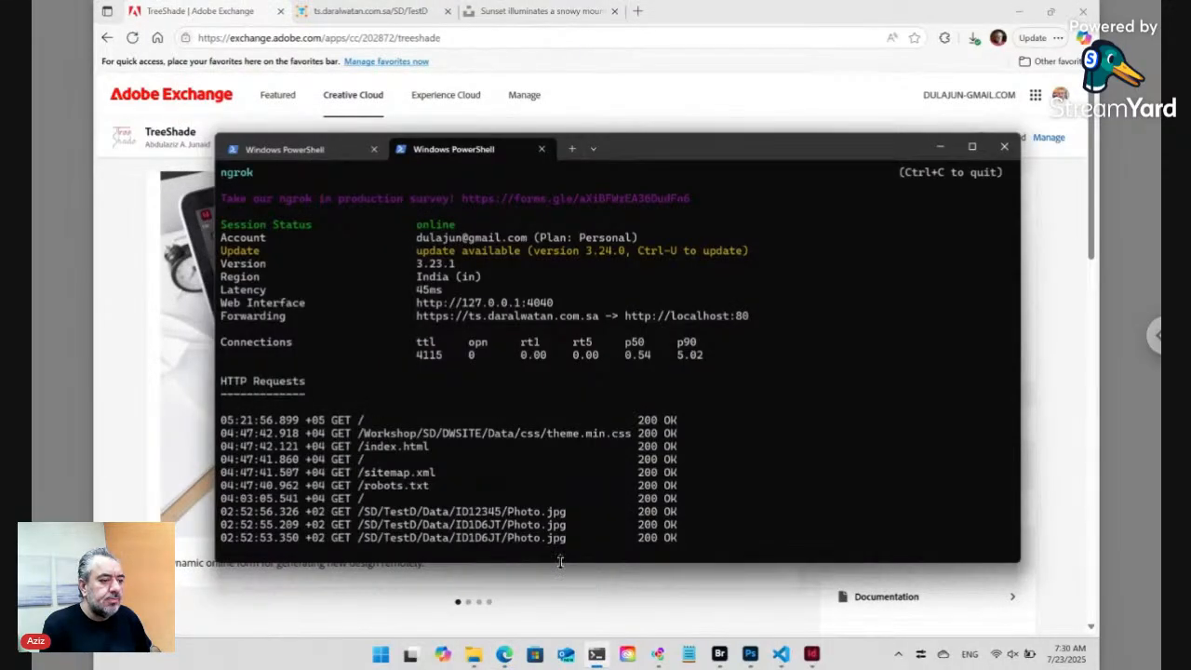
mouse_move(558, 563)
left_mouse_down()
mouse_move(561, 618)
mouse_move(553, 473)
mouse_move(550, 632)
mouse_move(547, 551)
left_mouse_up()
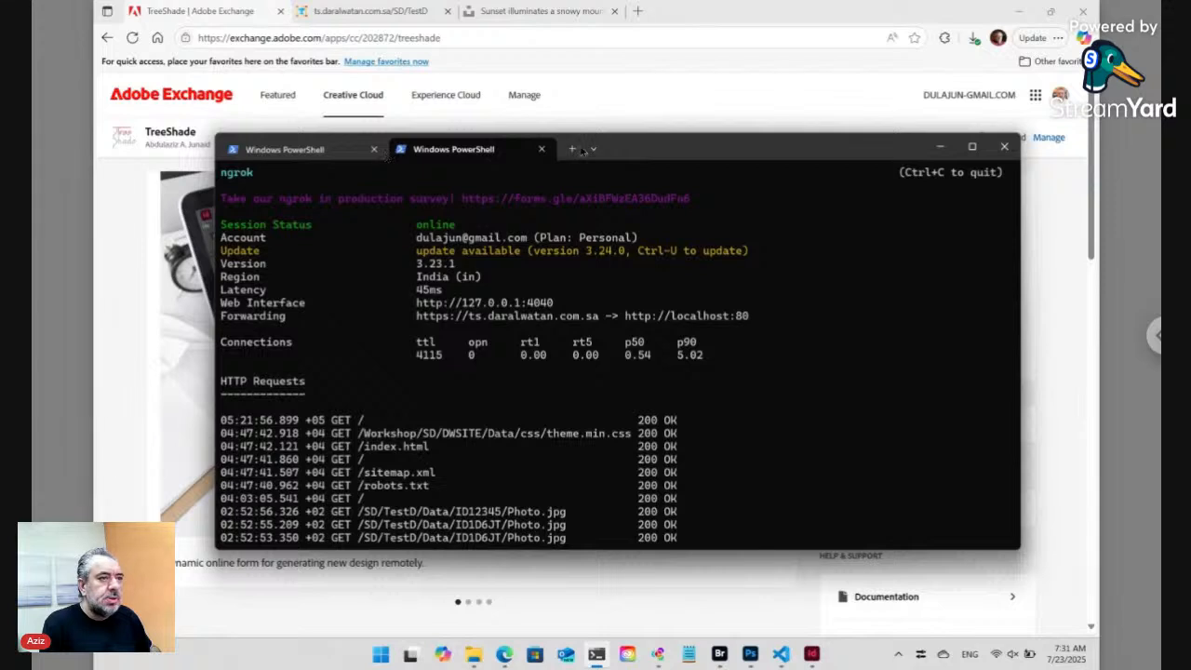
left_click_drag(799, 157, 802, 174)
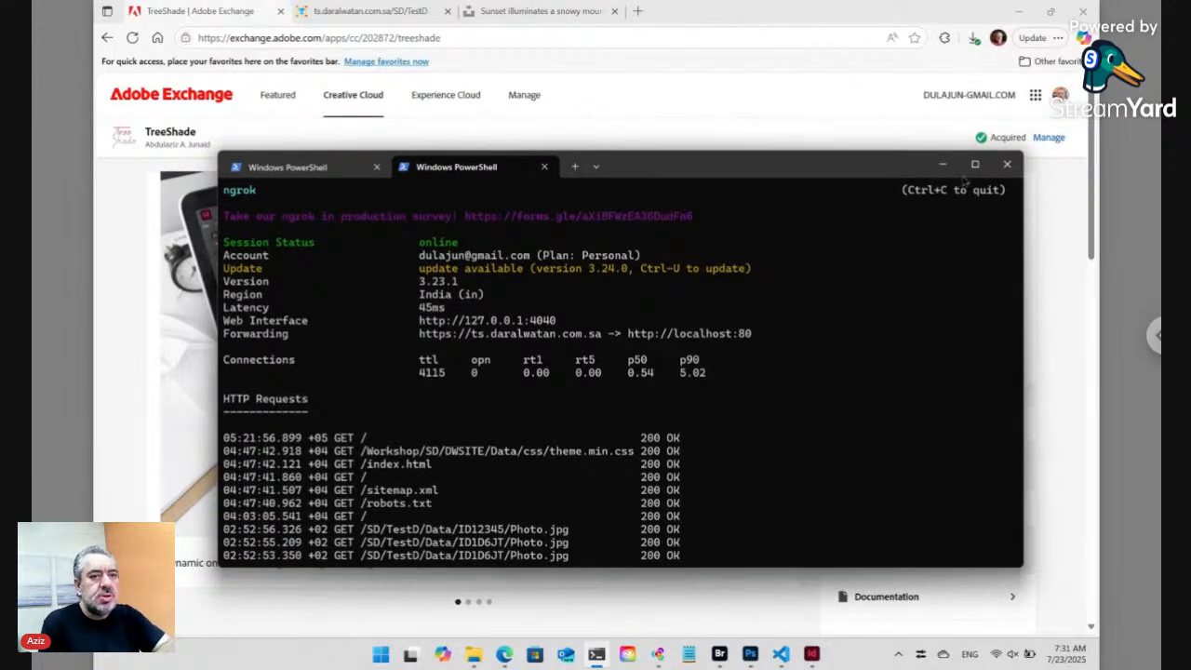
mouse_move(977, 165)
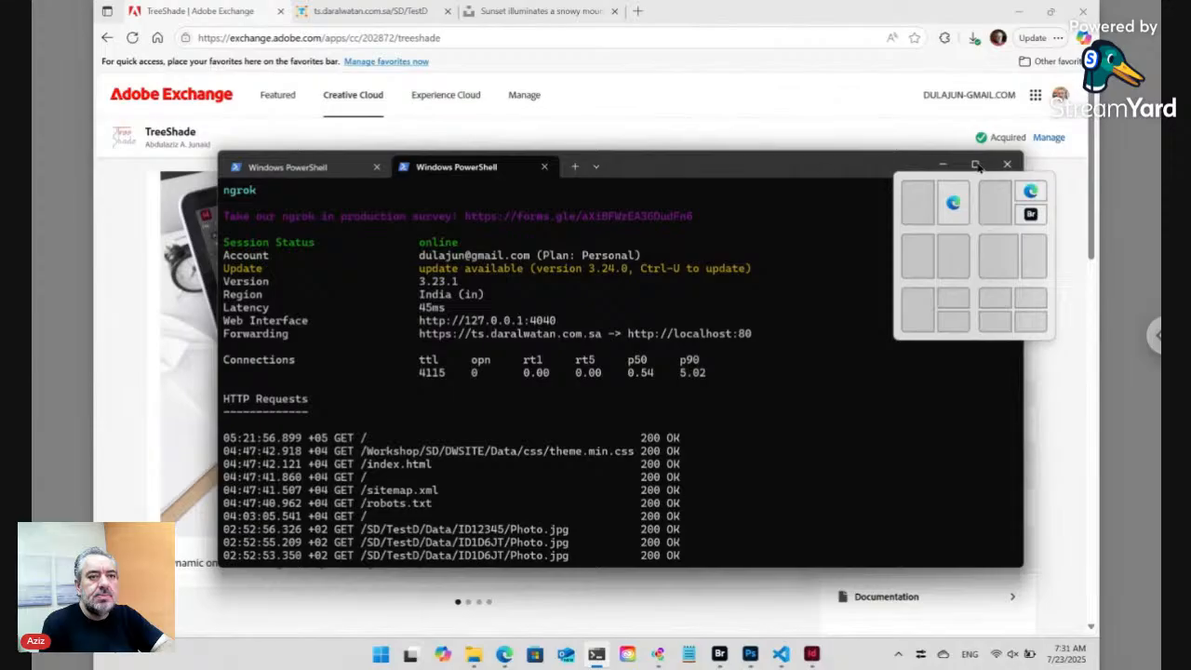
left_click_drag(669, 184, 666, 176)
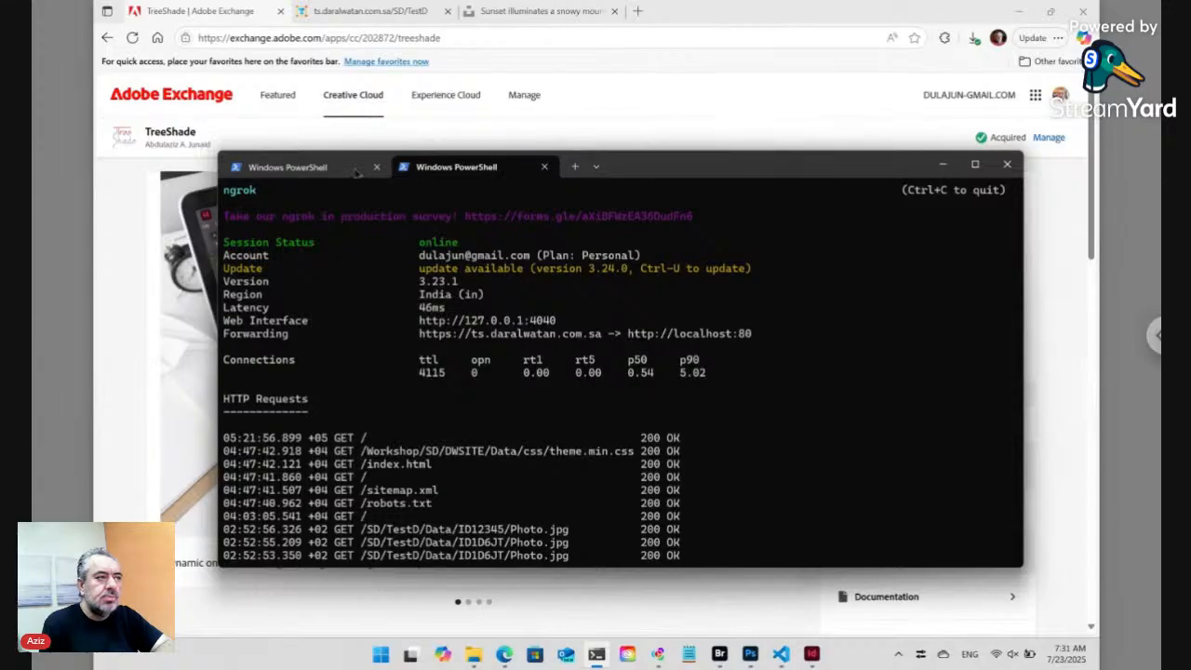
left_click(144, 240)
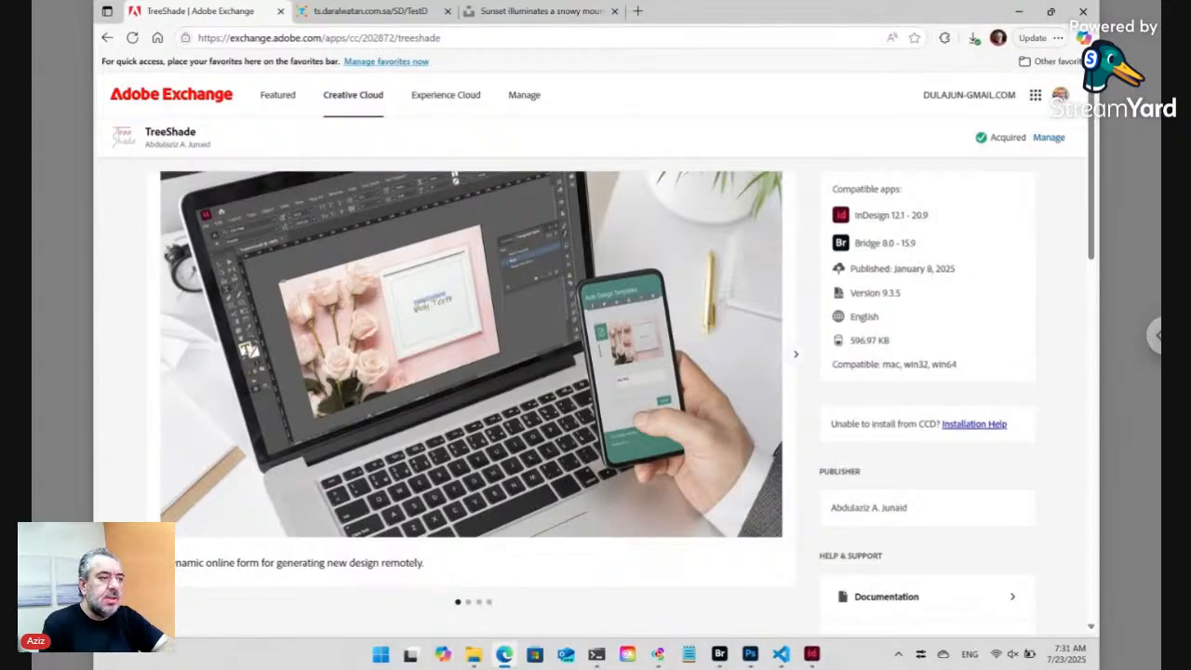
- Open the TRSD folder on drive D: in File Explorer
left_click(473, 654)
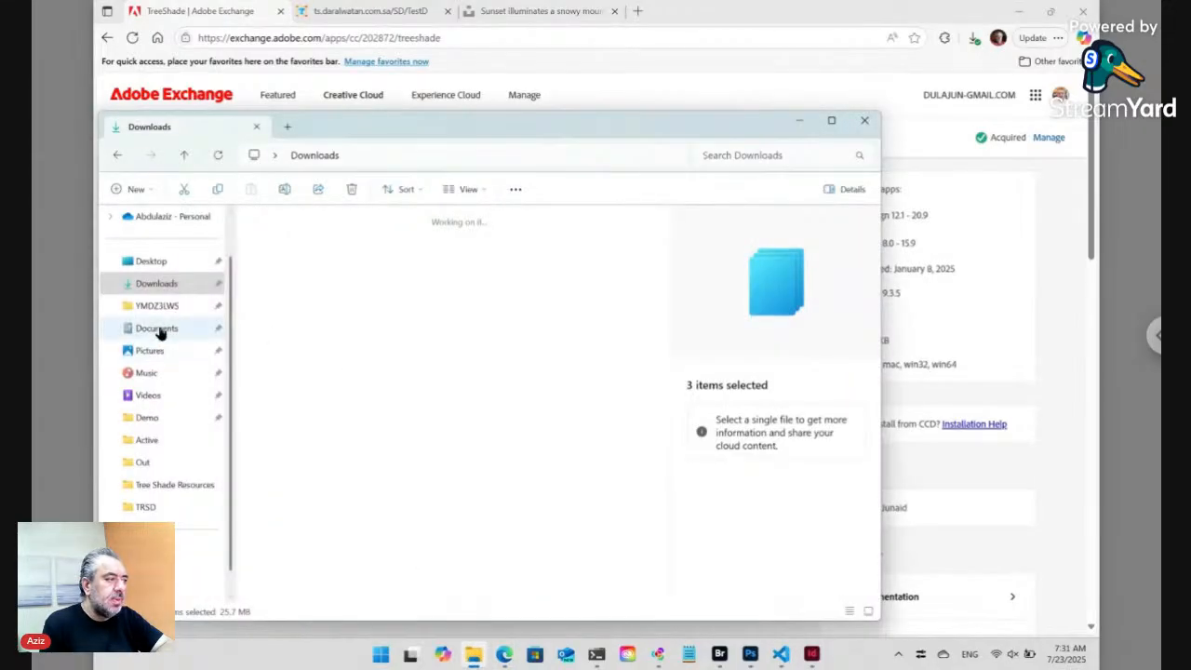
left_click(200, 551)
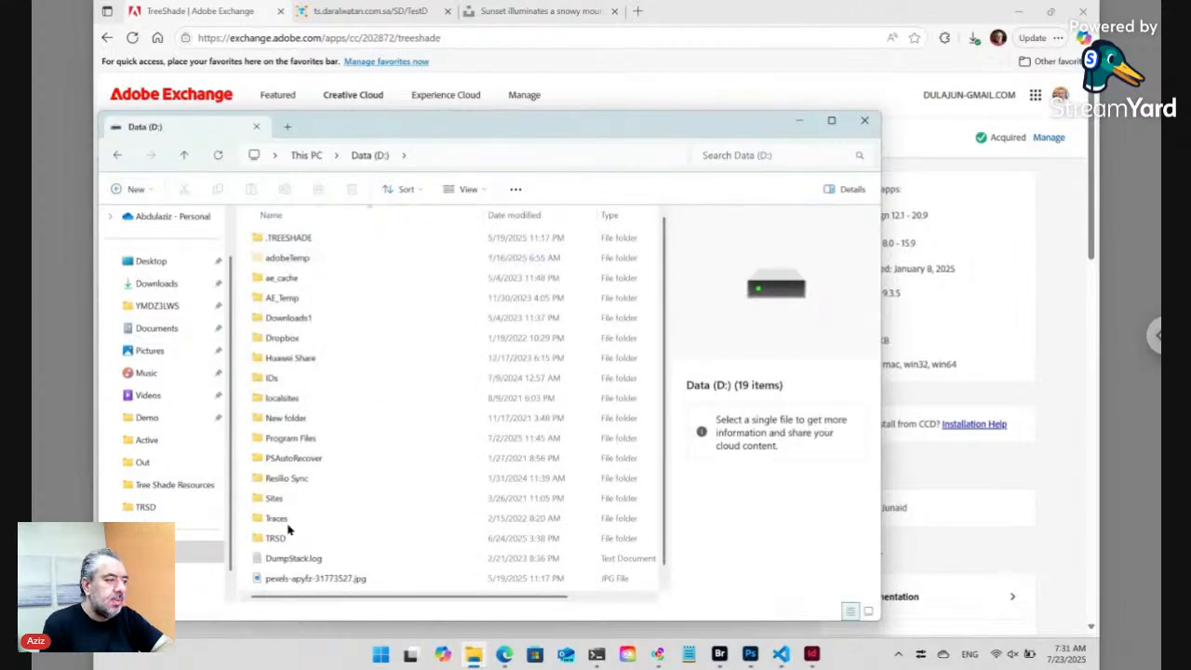
left_click(283, 540)
double_click(283, 539)
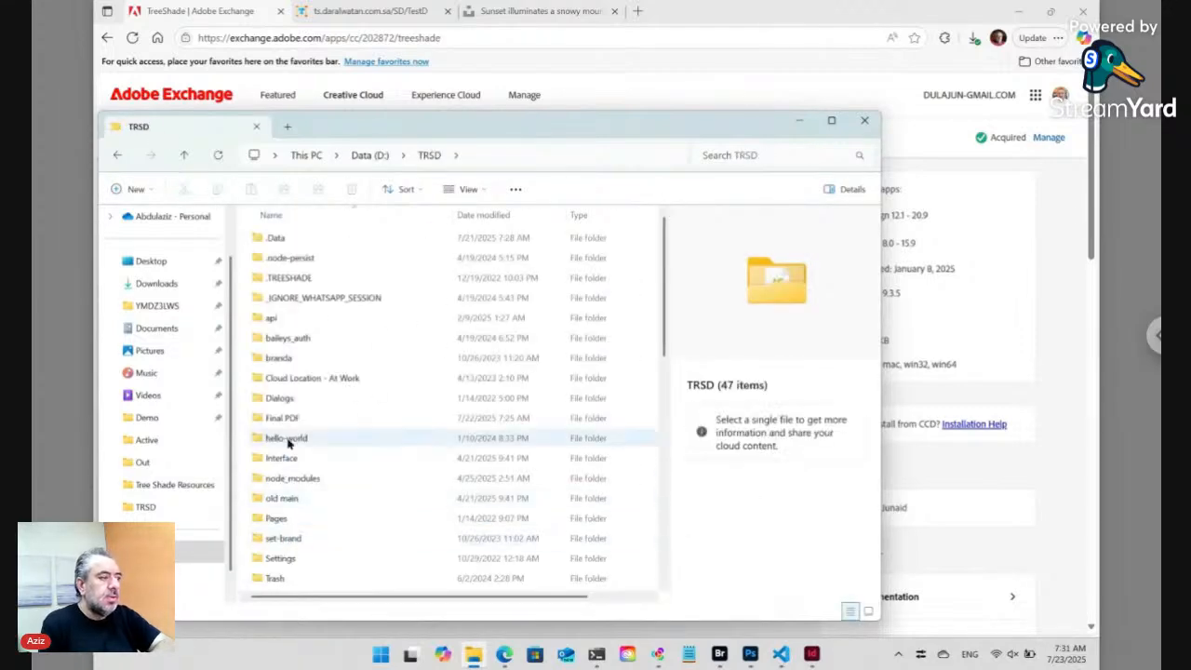
- Inspect the Interface folder and main.js, then bring the ngrok PowerShell window forward
left_click(298, 455)
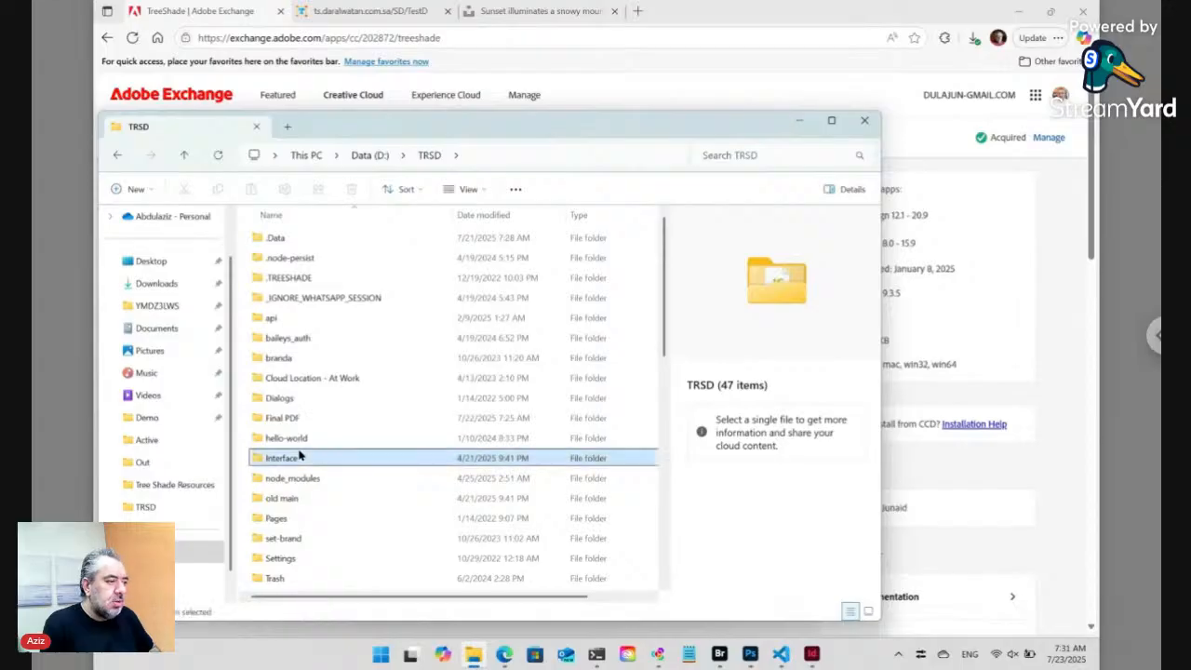
key("m")
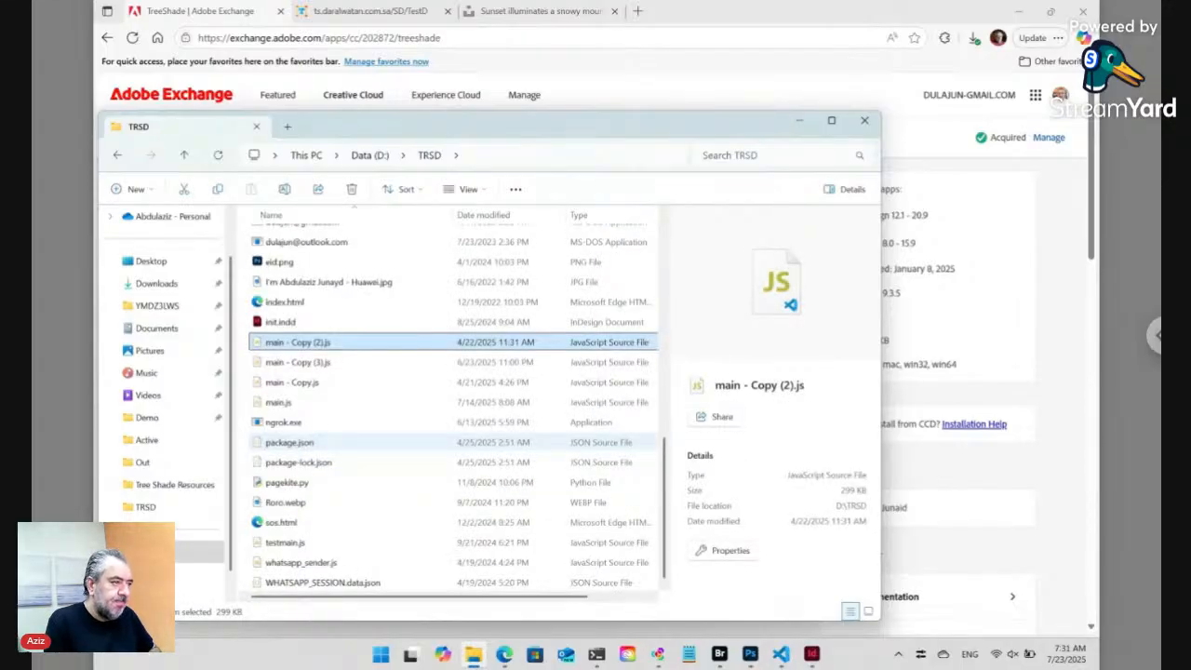
left_click(280, 406)
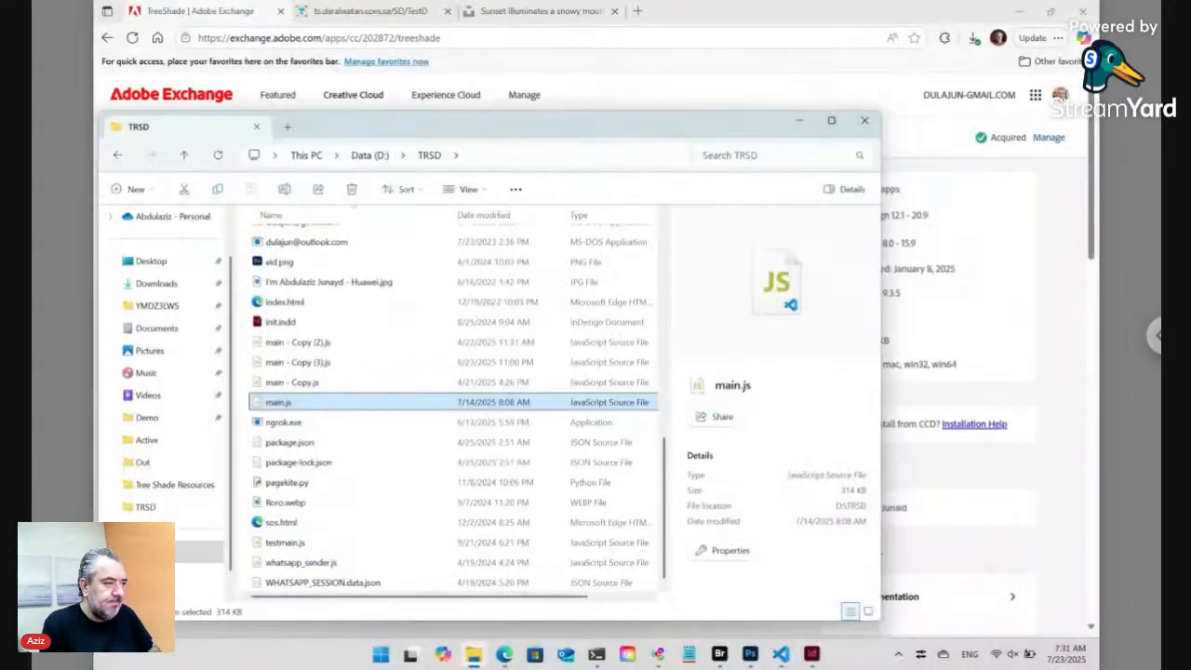
left_click(596, 656)
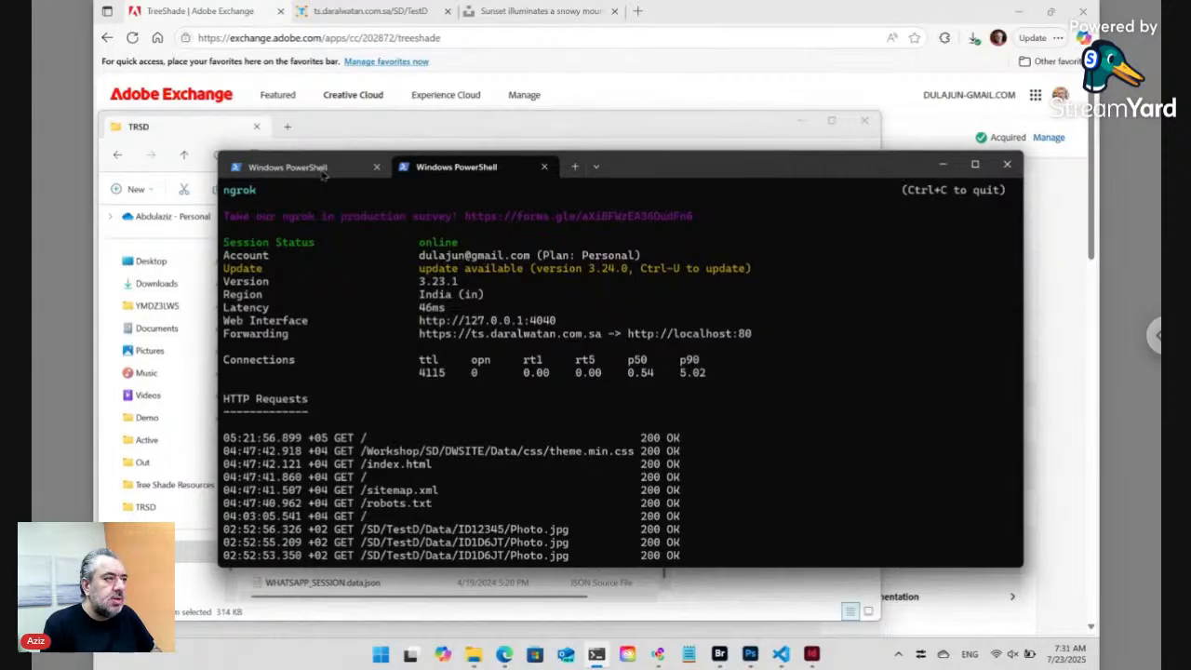
- Nudge the ngrok PowerShell window, switch keyboard input to Arabic, and bring Adobe Bridge forward
left_click_drag(836, 176, 837, 148)
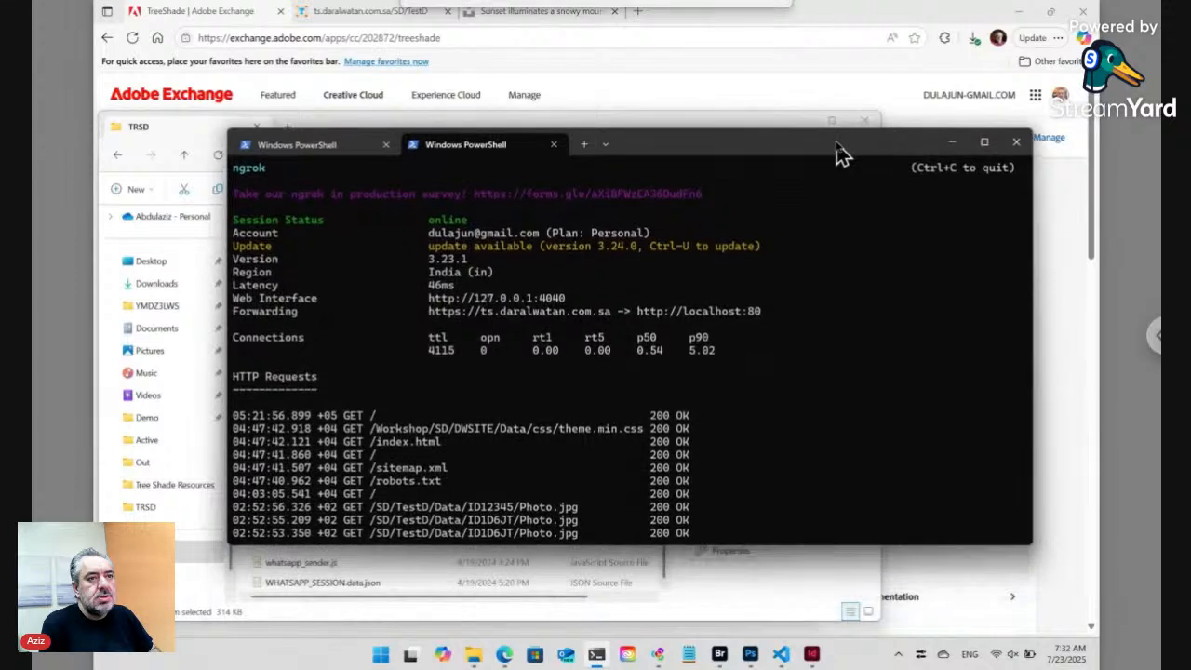
mouse_move(986, 144)
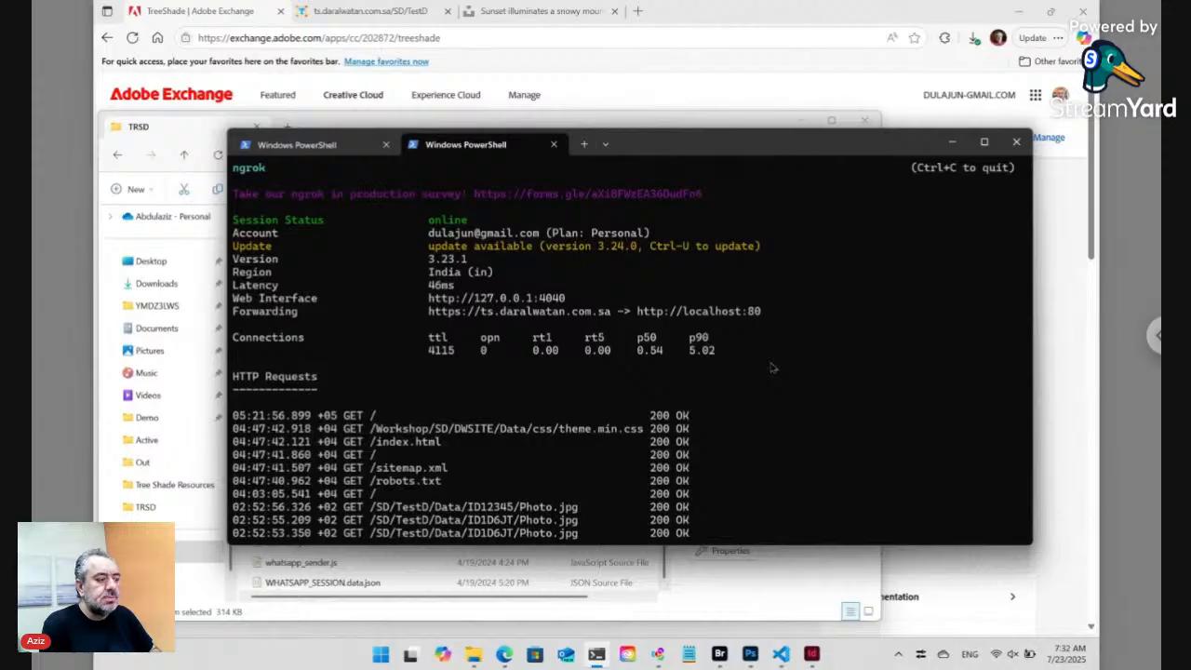
key("super+space")
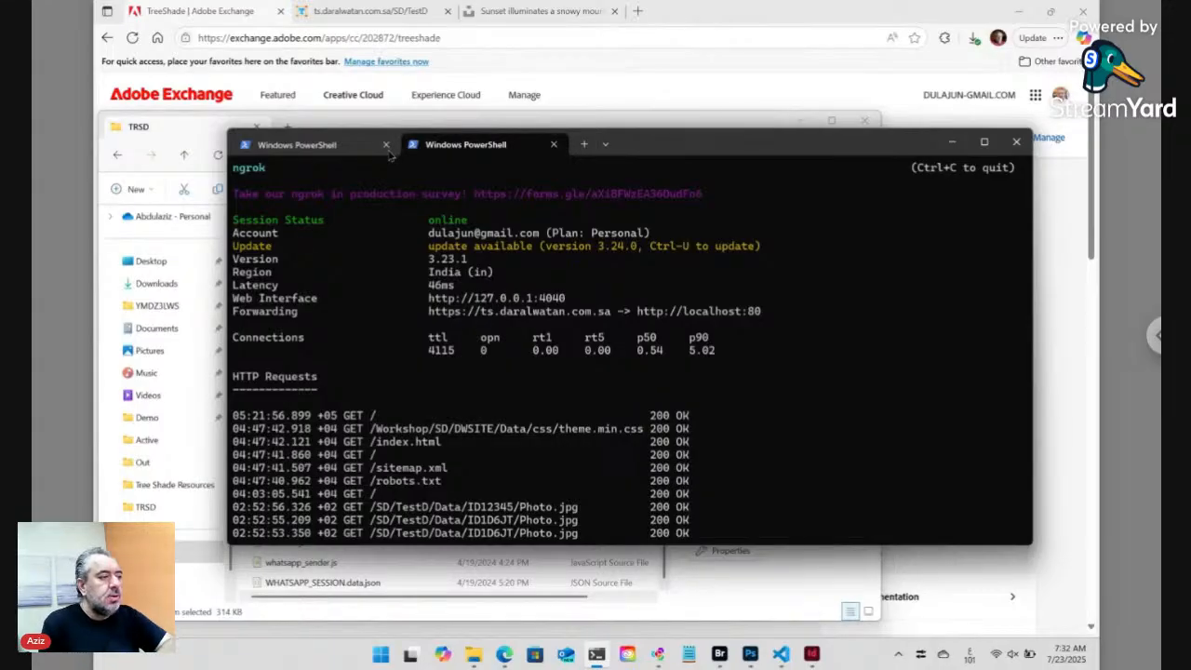
left_click(719, 654)
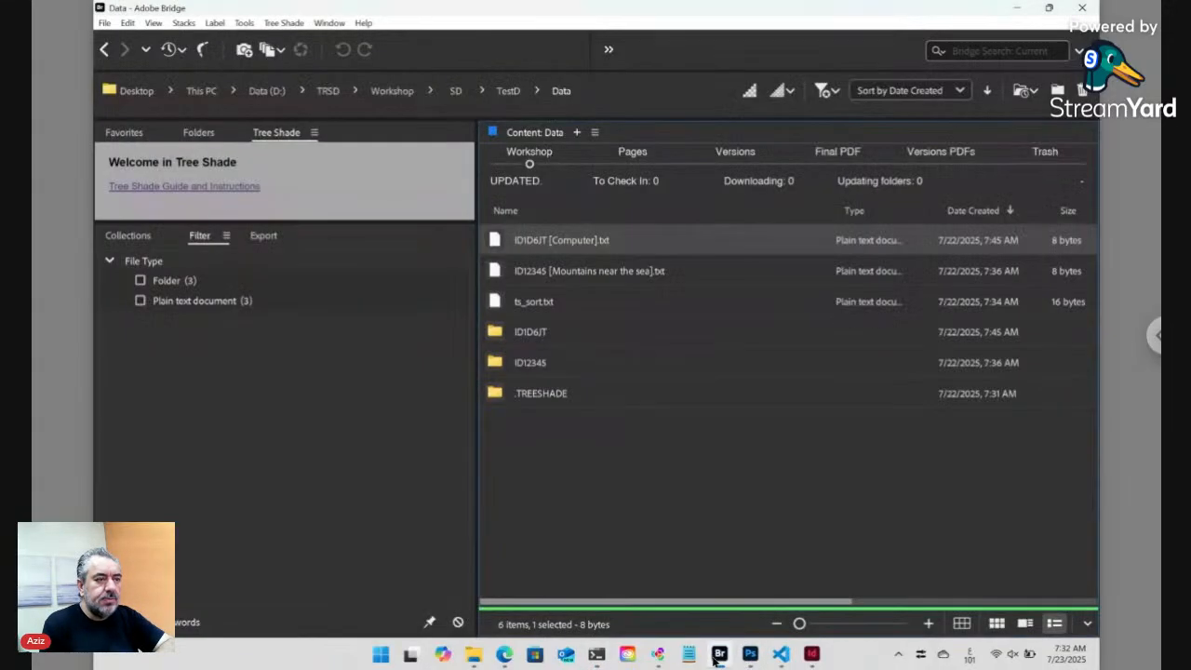
- From the TestD folder, open Data ts_key_3.txt and accept loading its online form
left_click(504, 94)
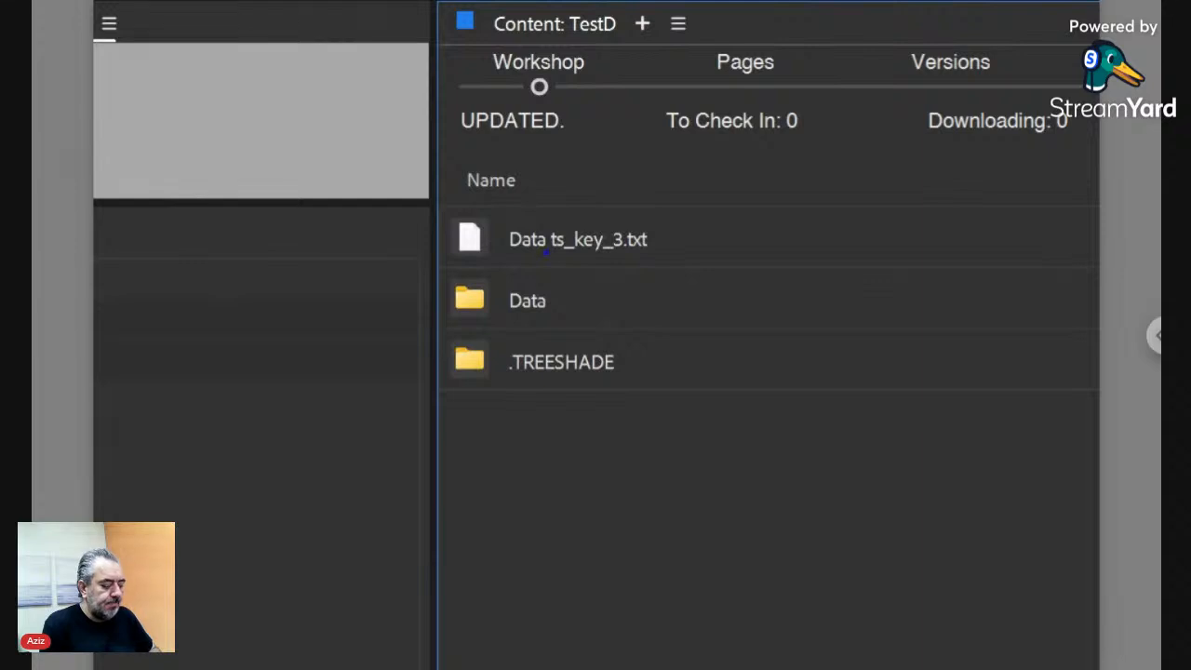
left_click_drag(549, 258, 605, 258)
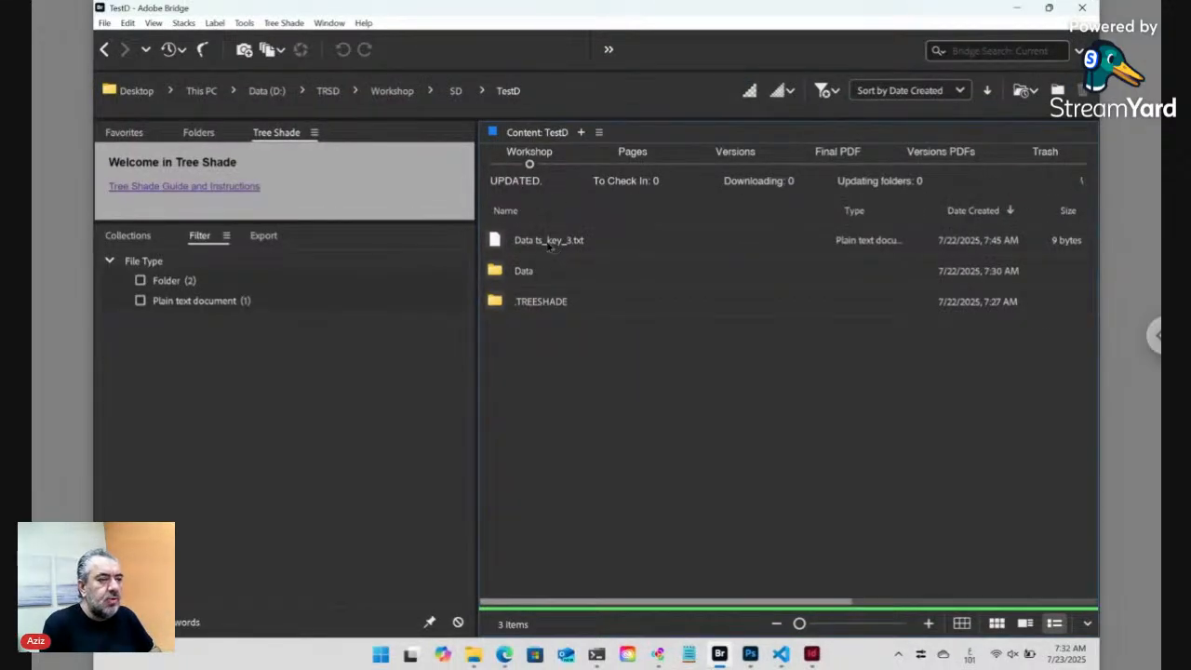
left_click(549, 244)
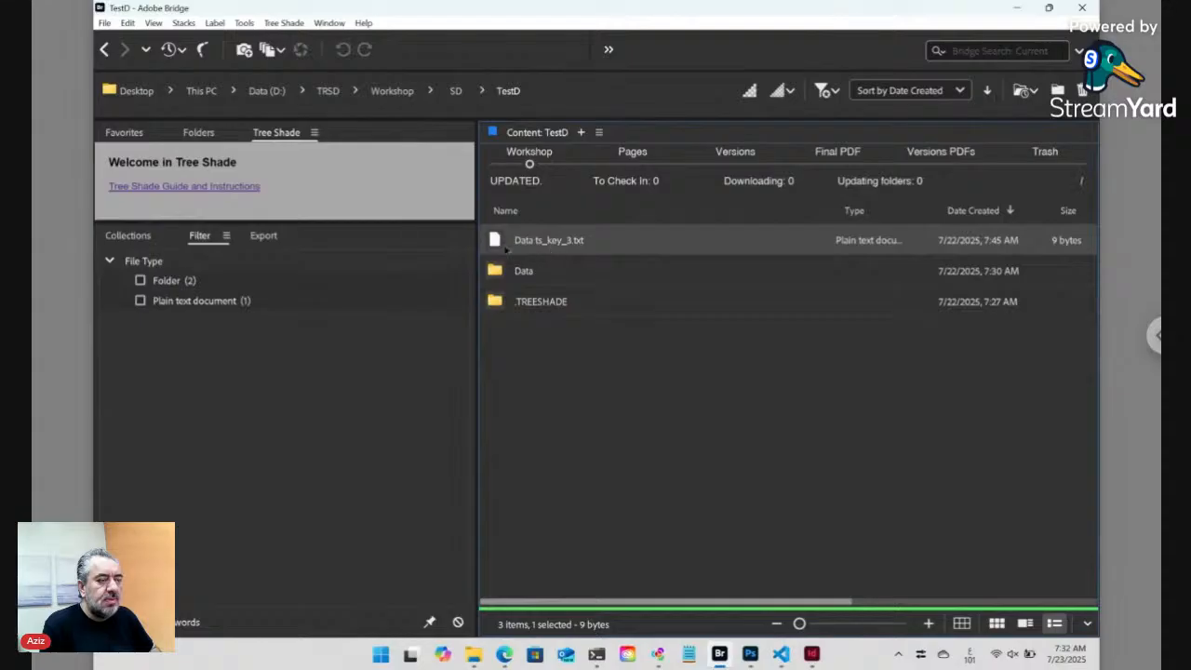
double_click(496, 242)
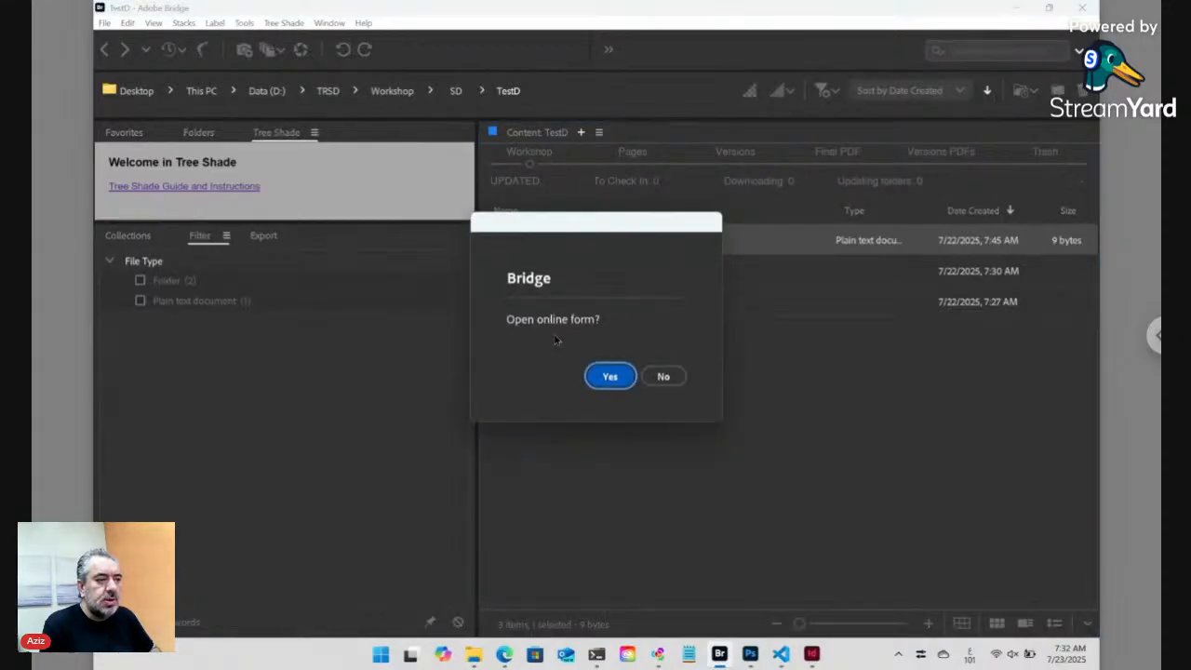
left_click(612, 376)
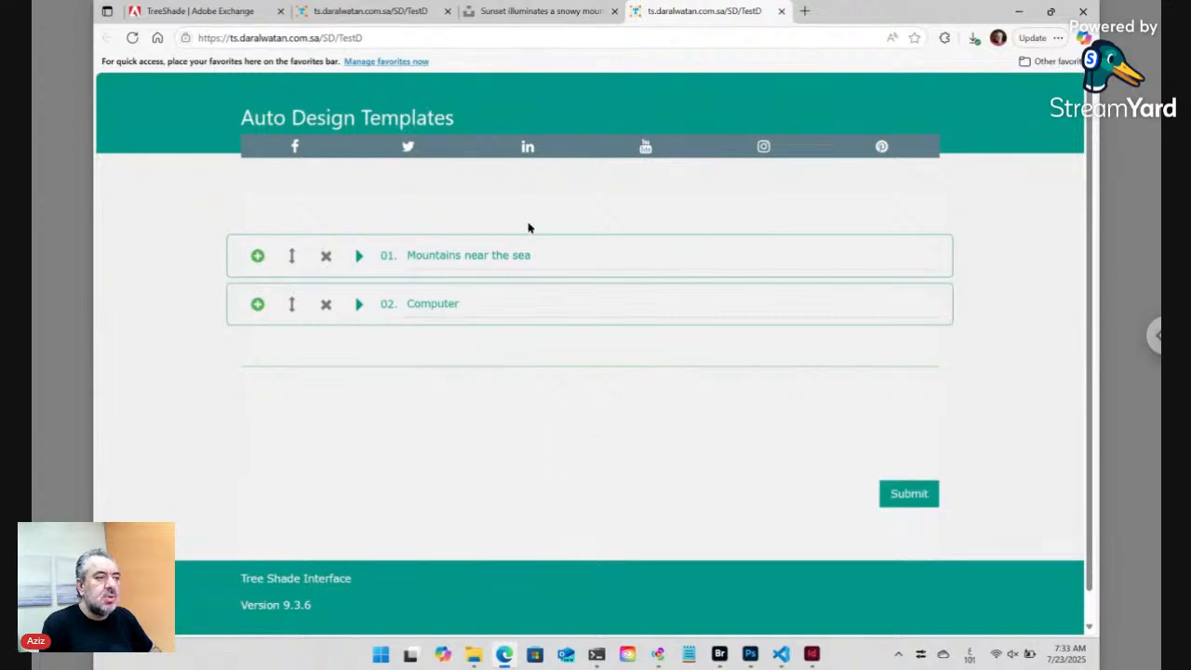
- Preview entries 01 and Computer, then duplicate Computer as a new entry 03
left_click(359, 257)
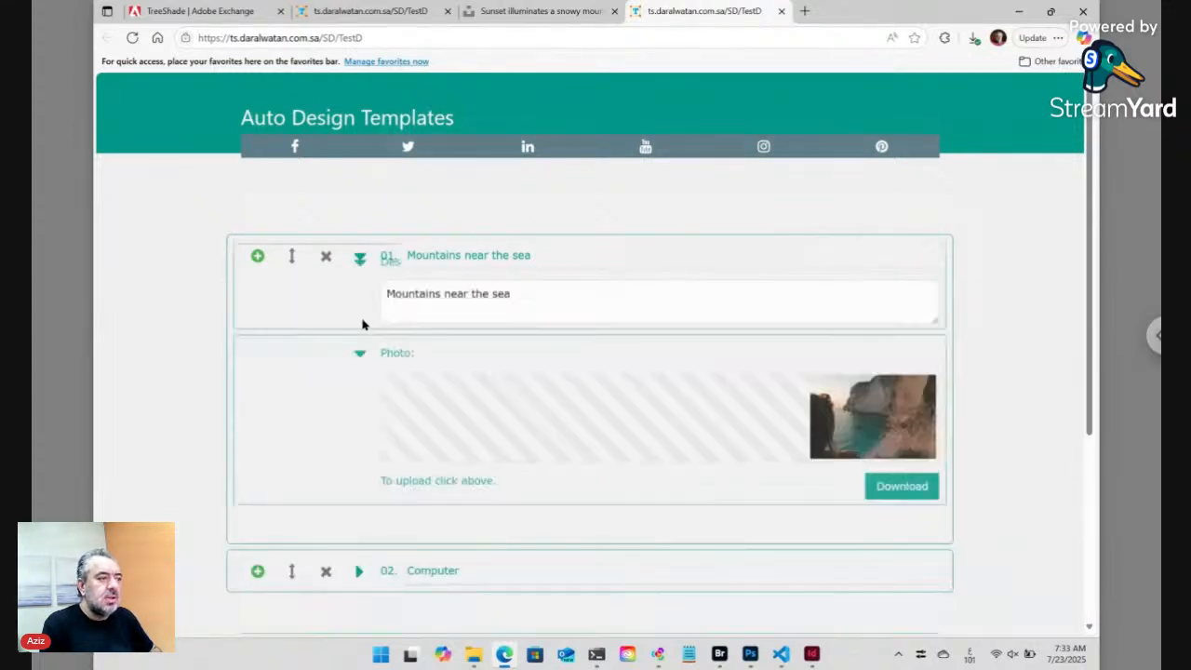
left_click(361, 258)
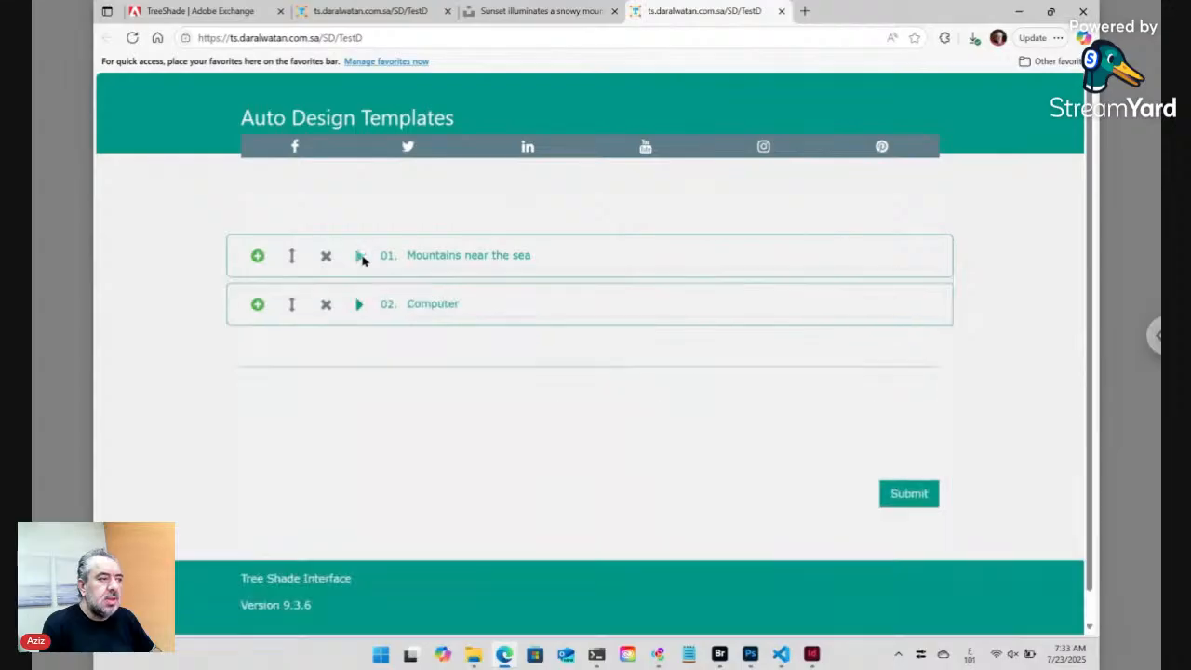
left_click(359, 305)
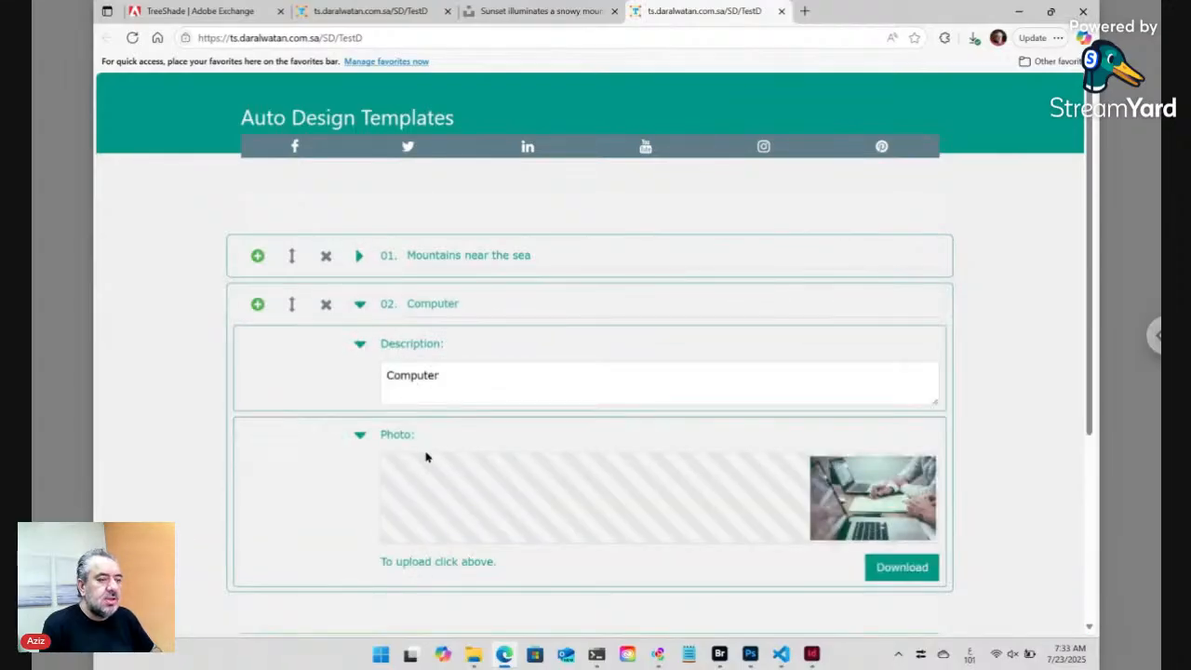
left_click(362, 307)
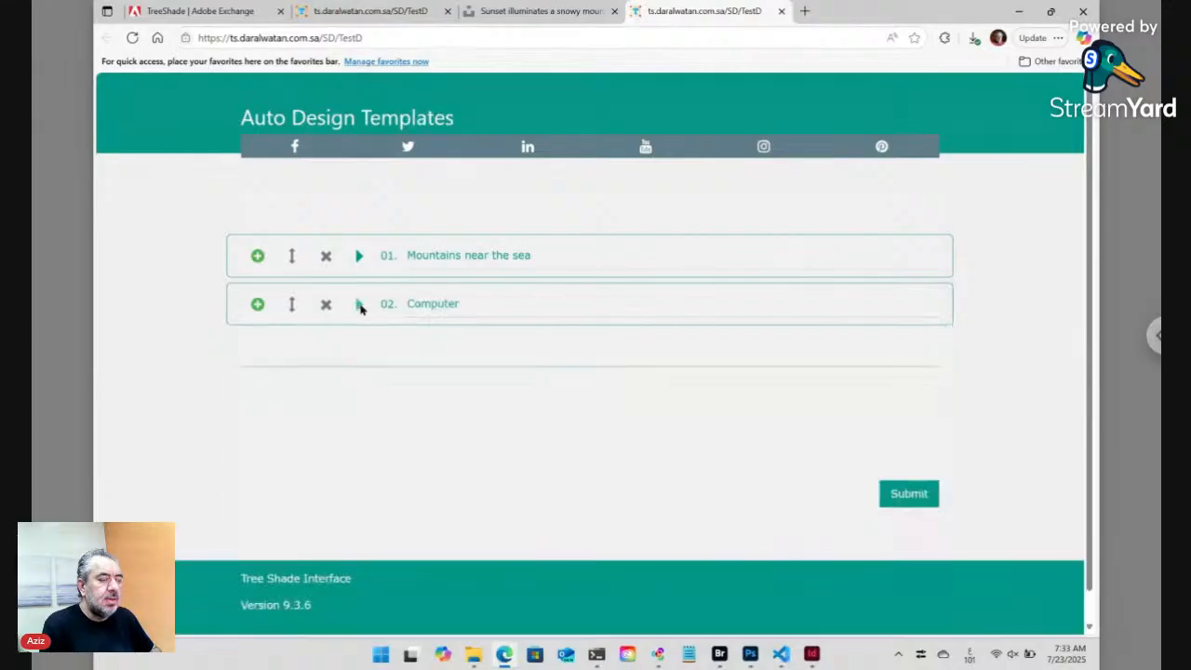
left_click(258, 306)
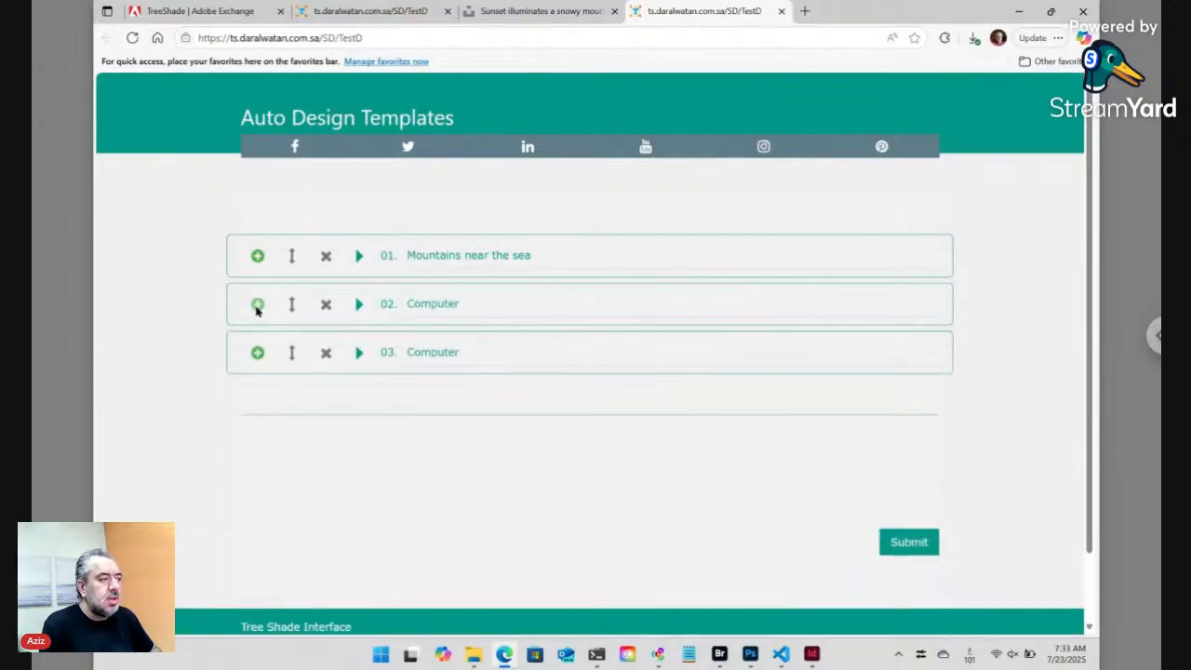
left_click(327, 306)
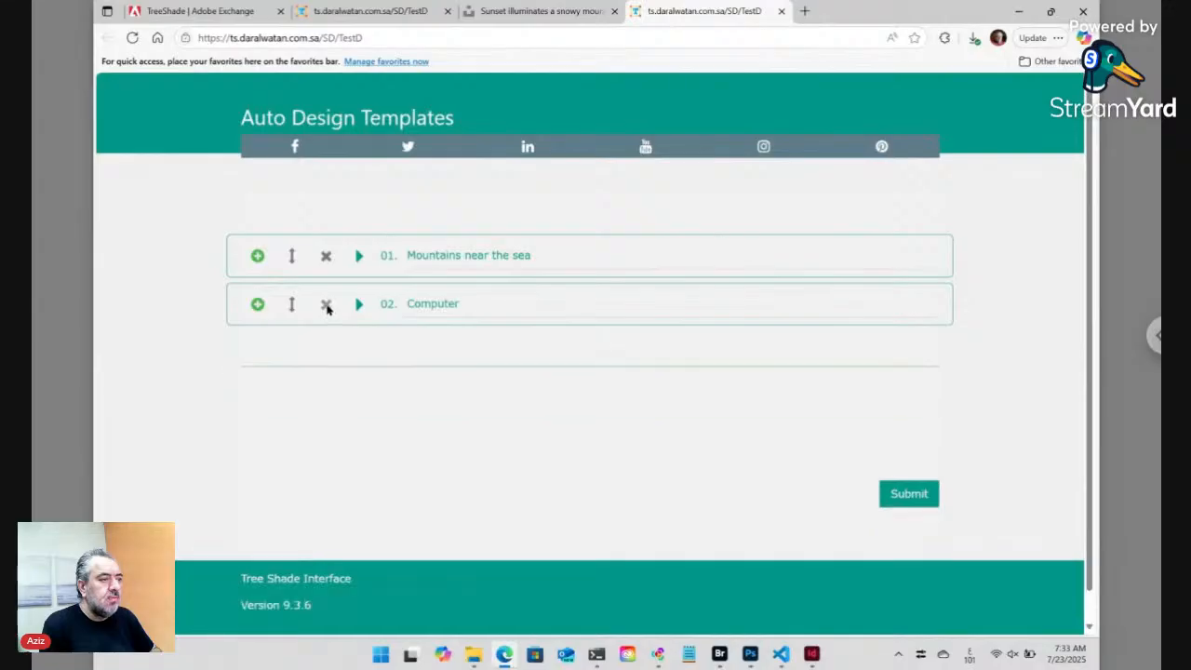
left_click(257, 304)
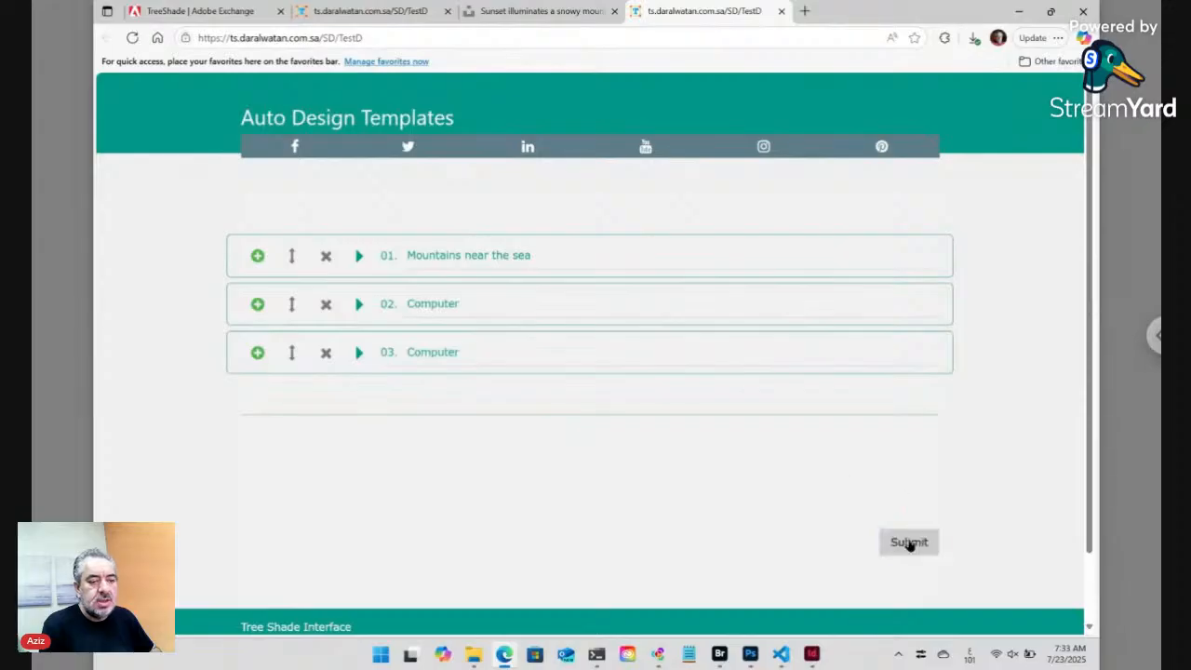
- Reopen Data ts_key_3.txt in Bridge, declining both the online form and the paired folder
left_click(719, 654)
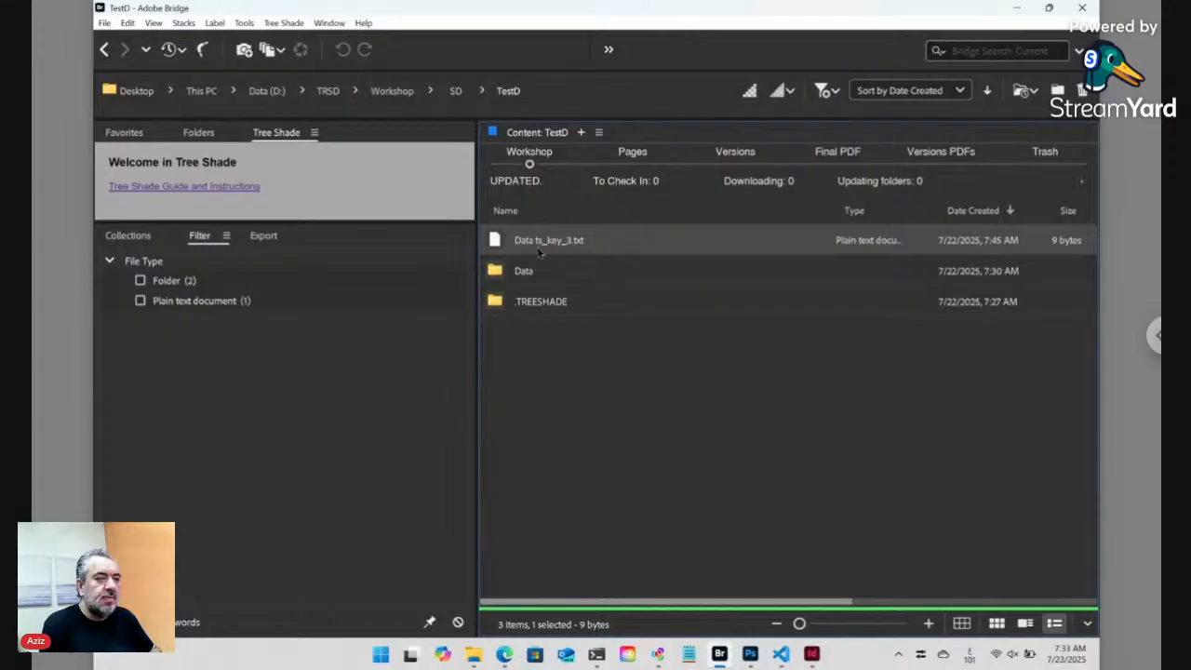
double_click(500, 242)
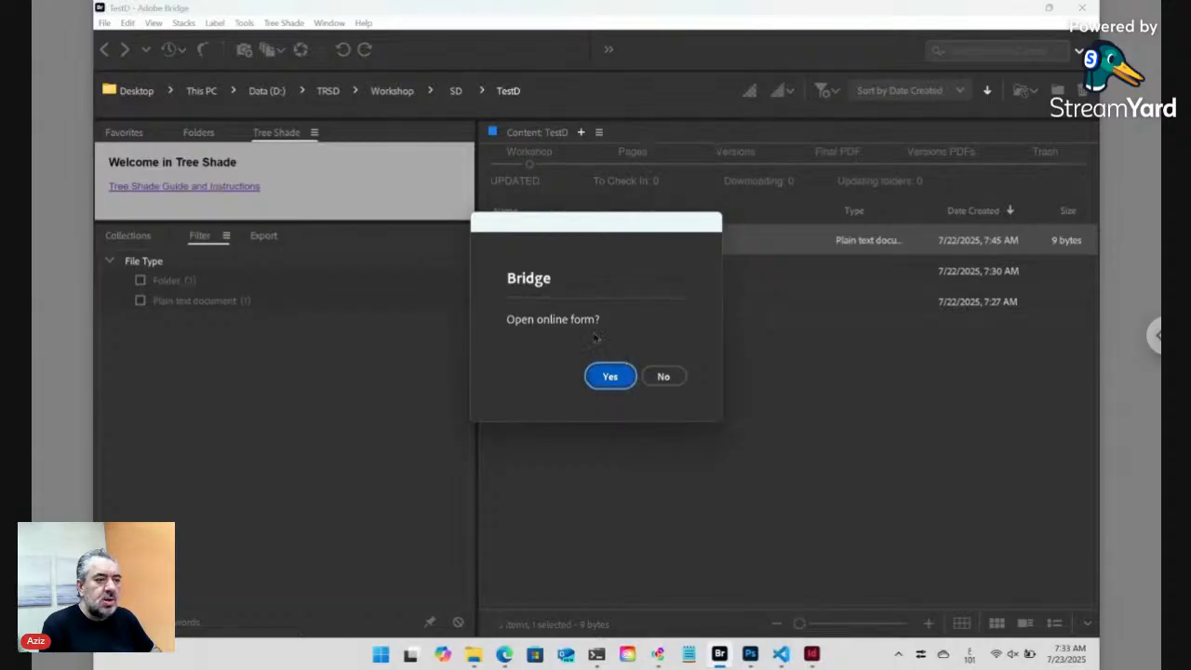
left_click(678, 383)
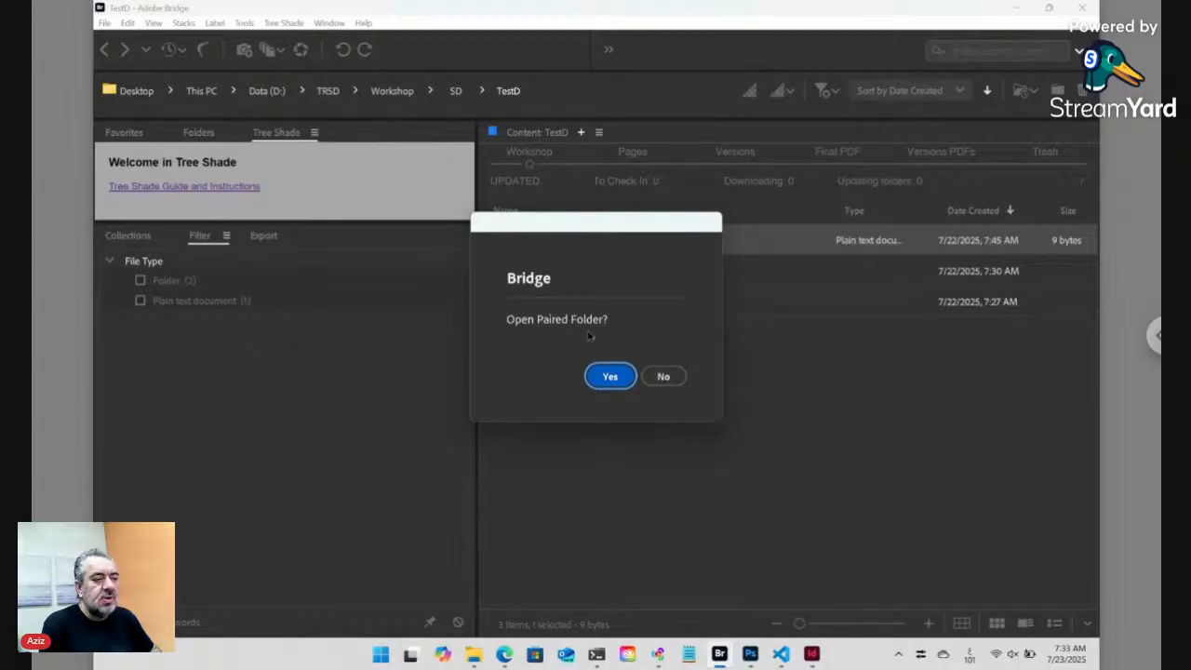
left_click(660, 379)
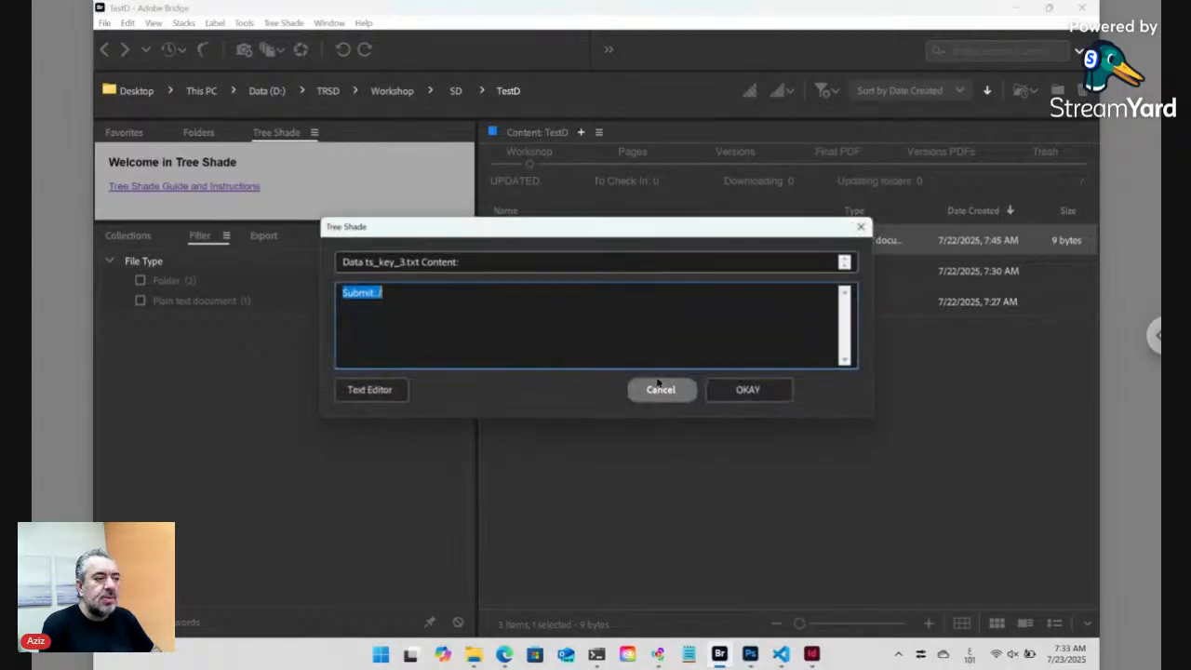
- Move the content dialog aside and place the caret at the end of 'Submit:./'
left_click(387, 297)
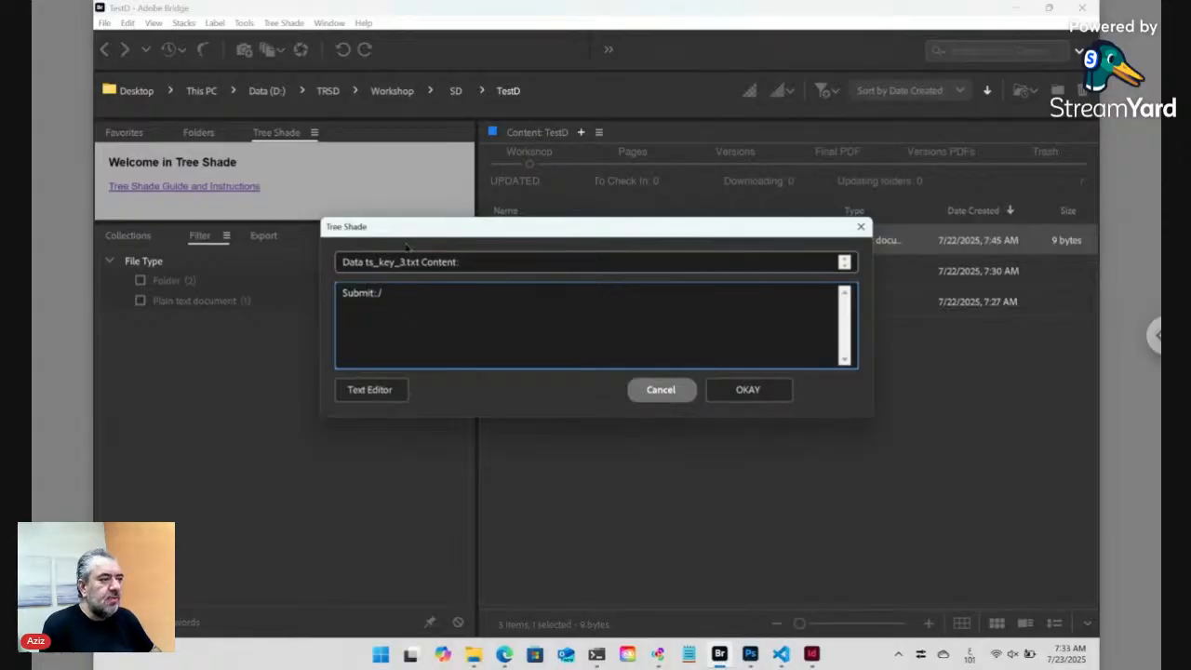
left_click_drag(407, 241, 483, 308)
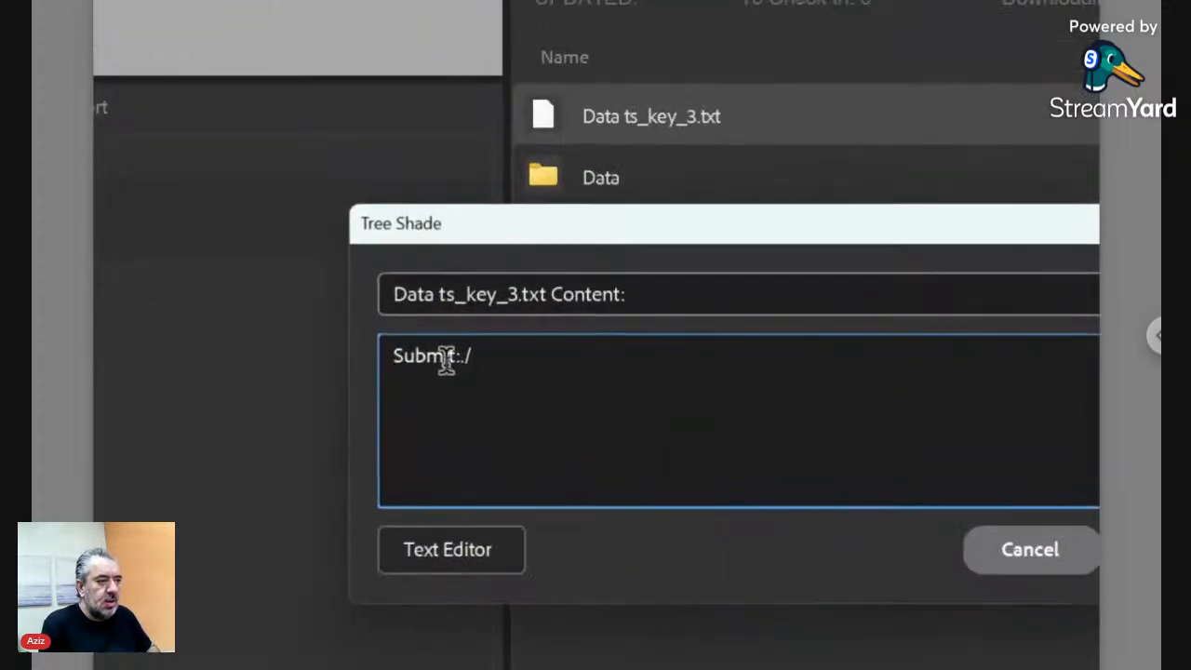
left_click(457, 355)
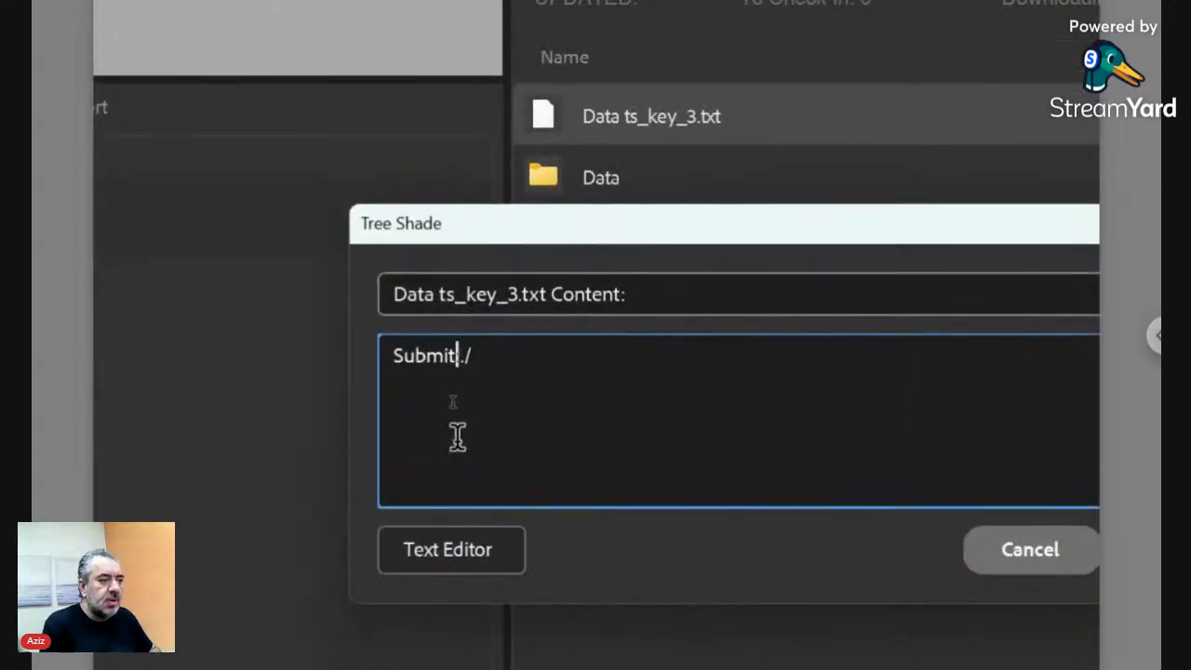
key("Left")
key("Left")
key("Left")
key("Left")
key("Left")
key("Left")
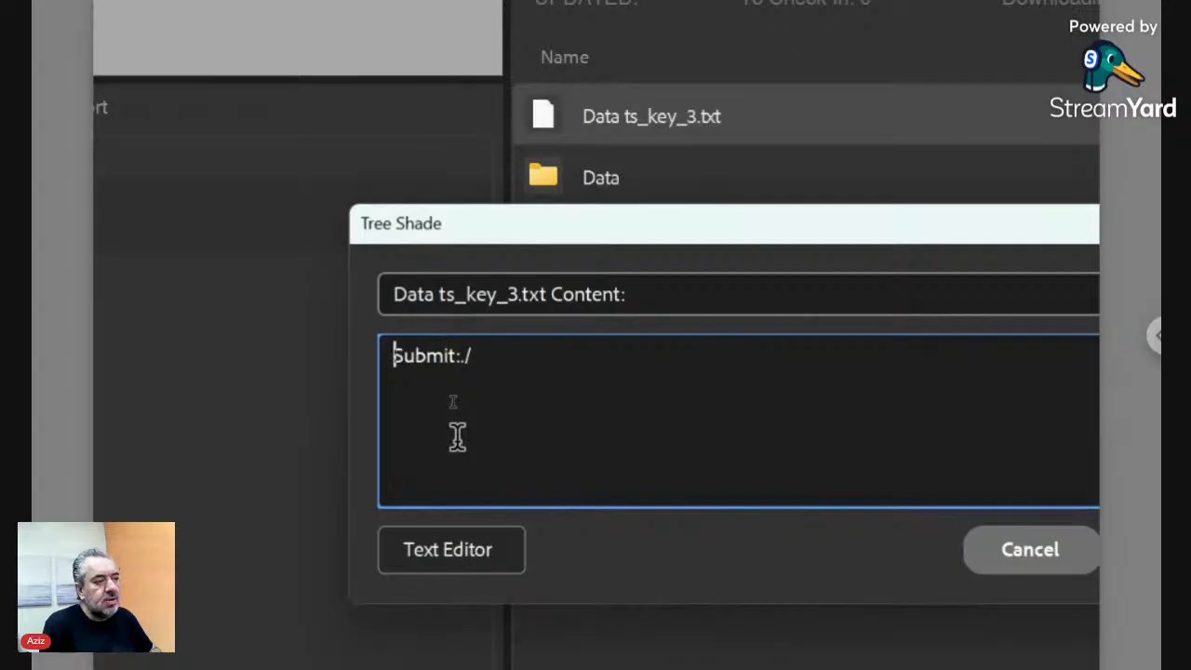
key("Right")
key("Right")
key("Right")
key("Right")
key("Right")
key("Right")
key("Right")
key("Right")
key("Left")
key("shift+Right")
key("shift+Right")
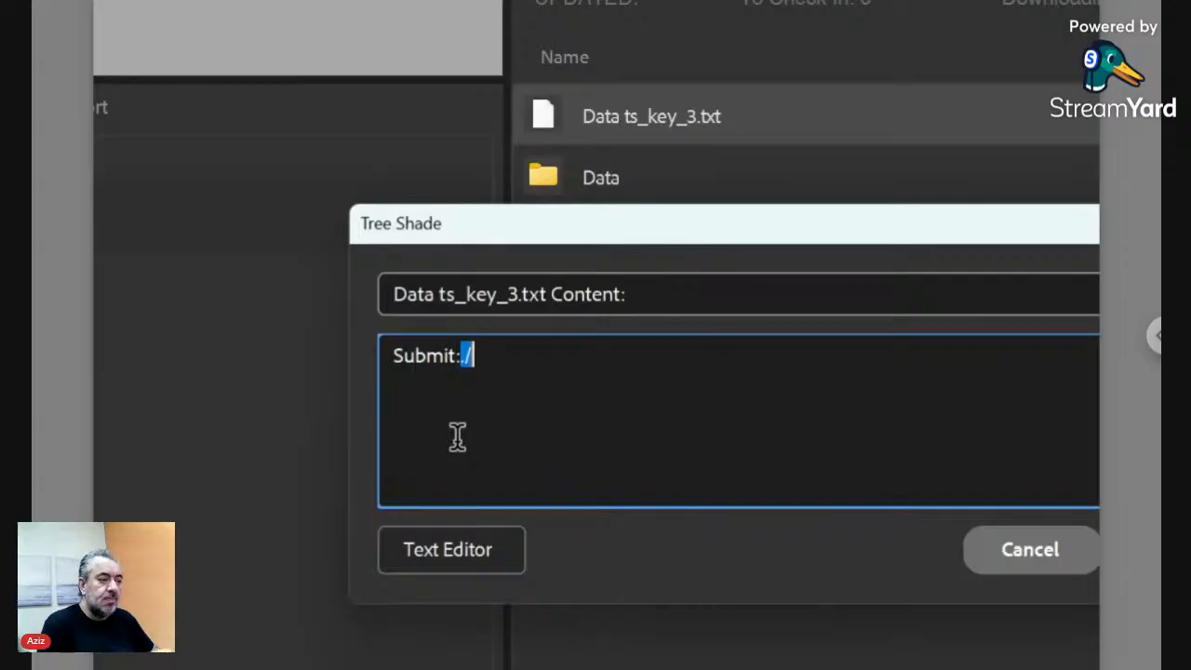
left_click(456, 436)
- Add a new line 'Send Whatsapp:' with the contact's phone number and '<Whatsapp>'
key("Return")
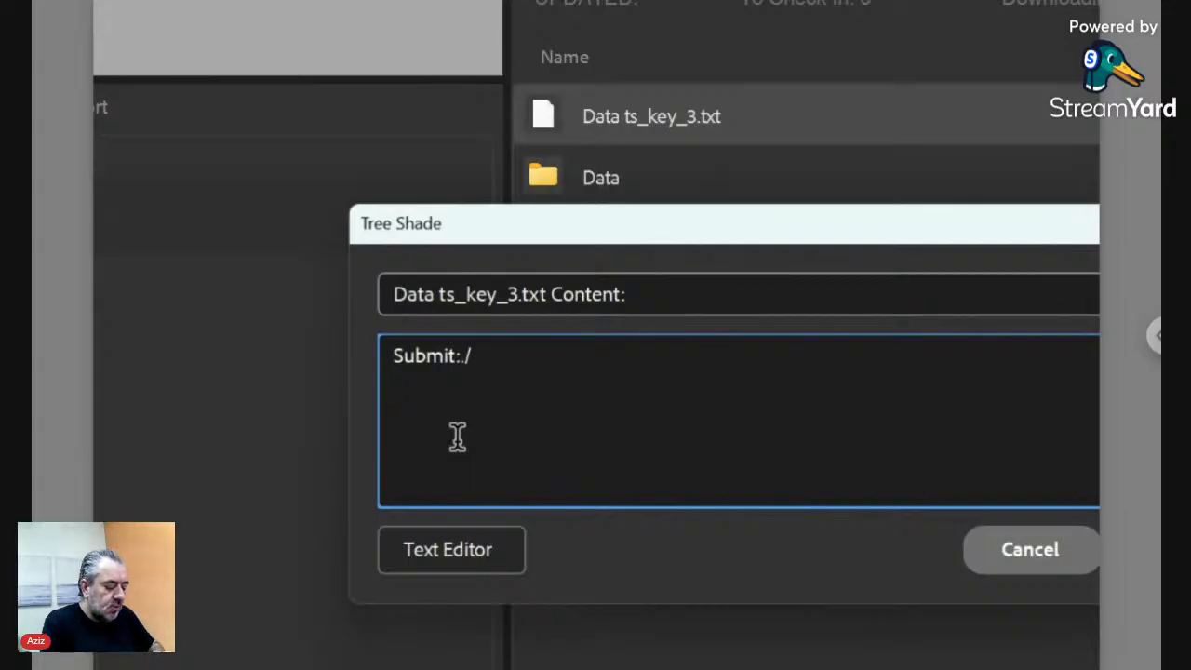
type("Wha")
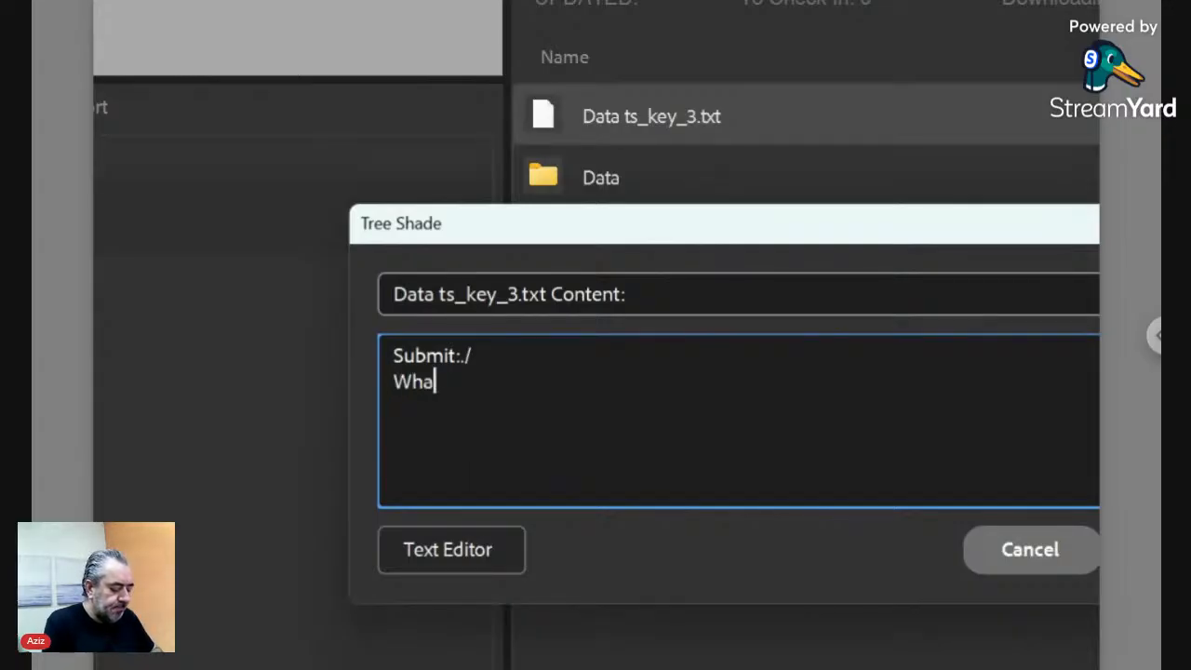
type("t")
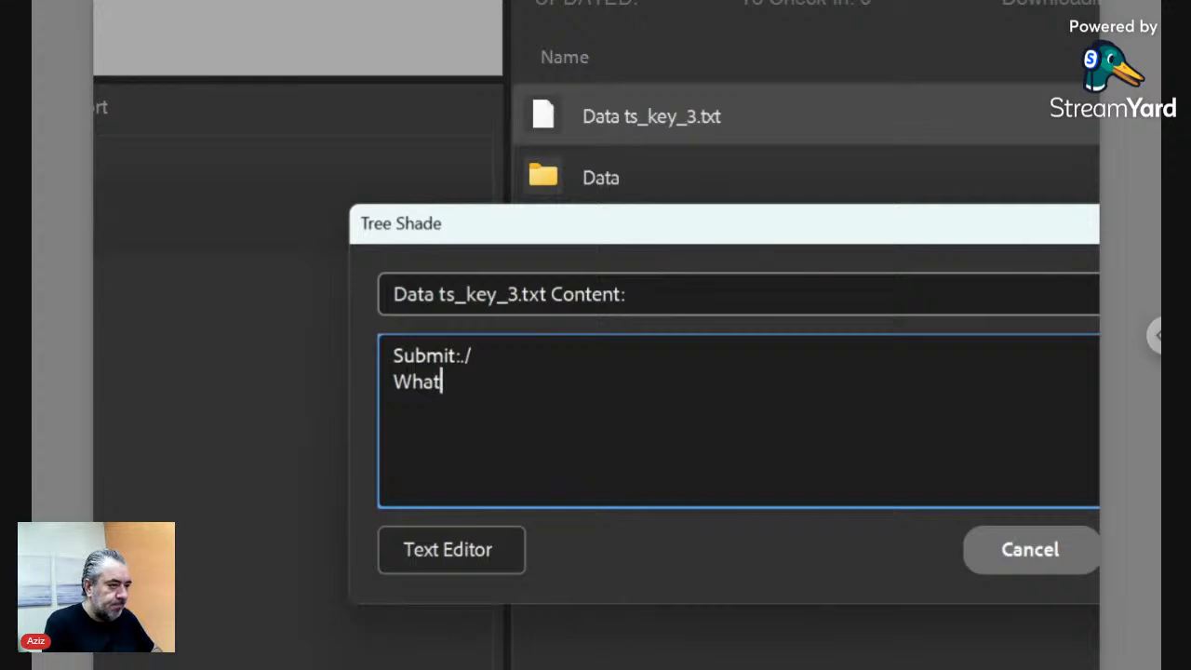
type("sapp")
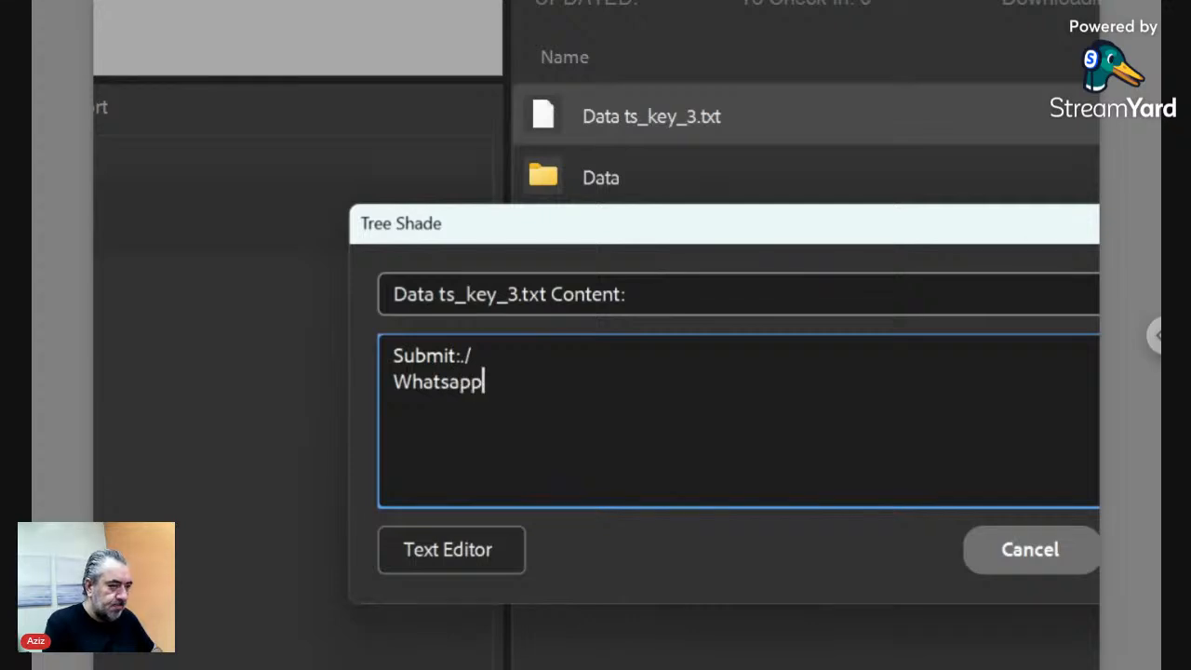
type(":")
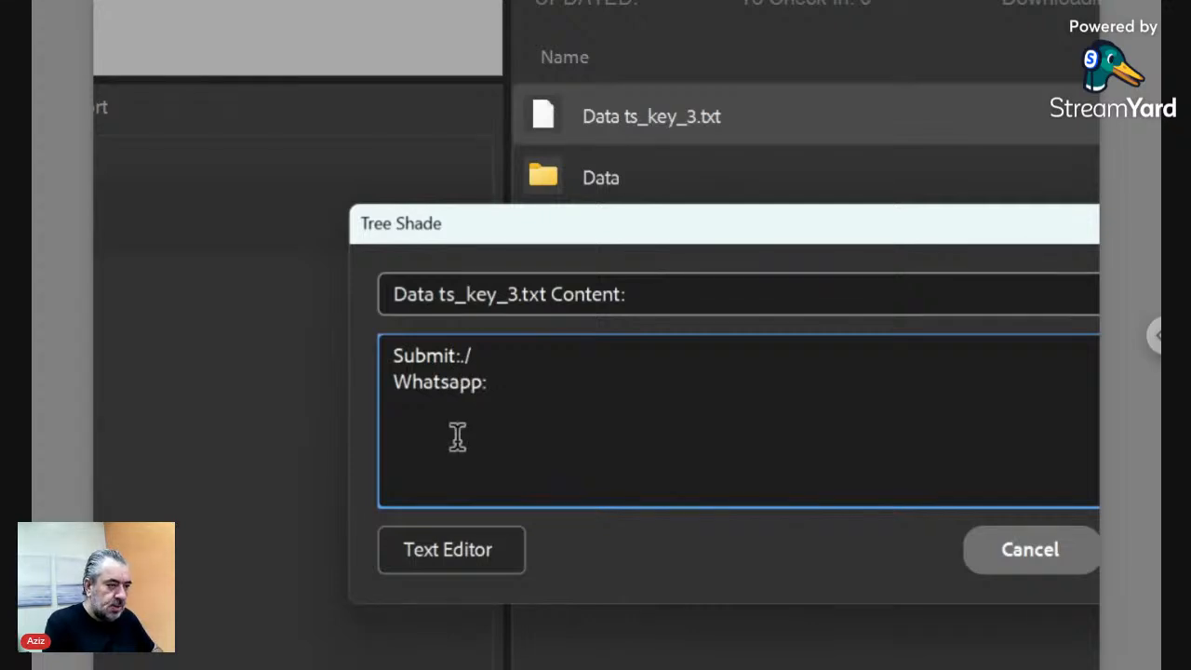
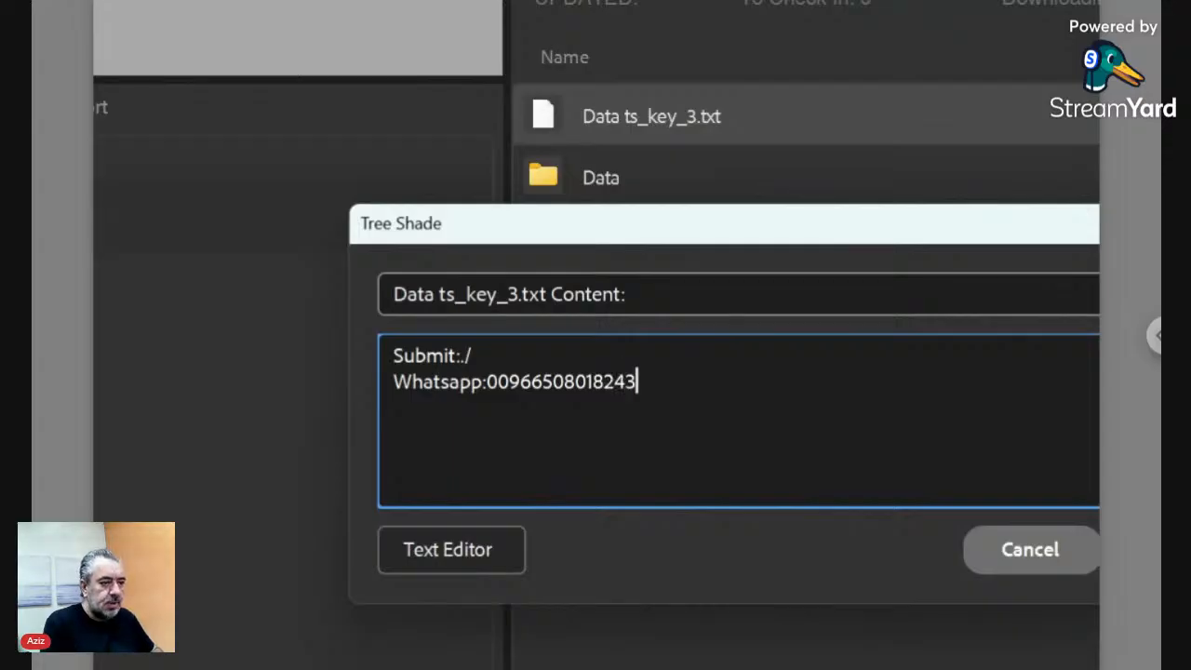
type("<")
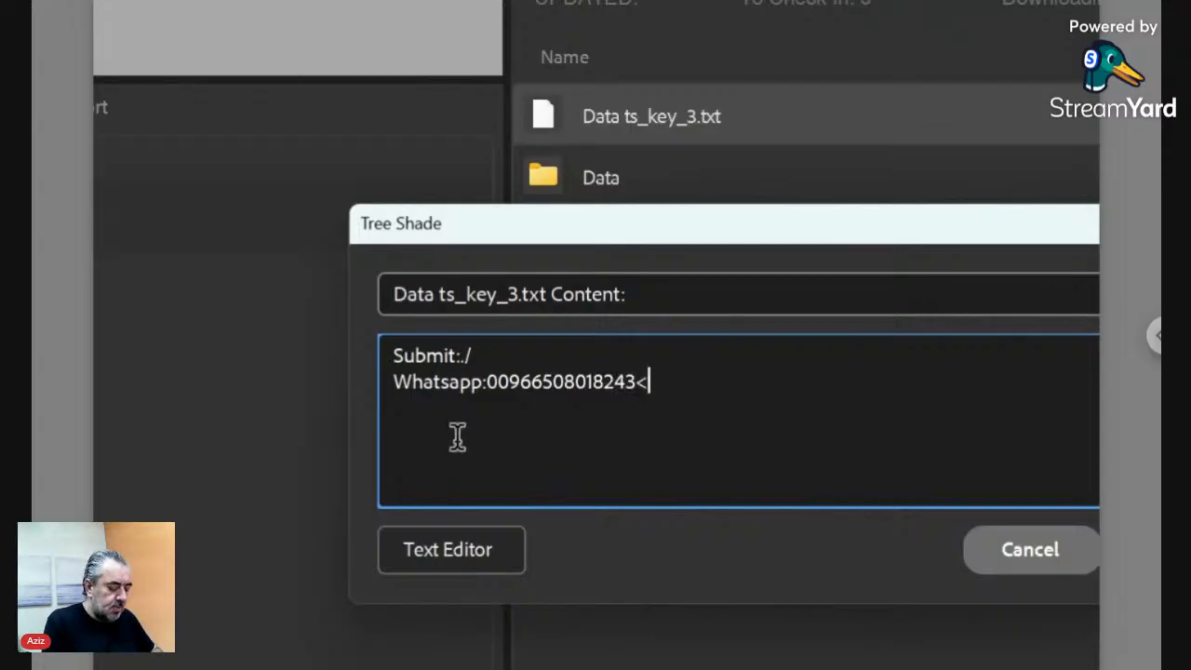
type("Whatsap")
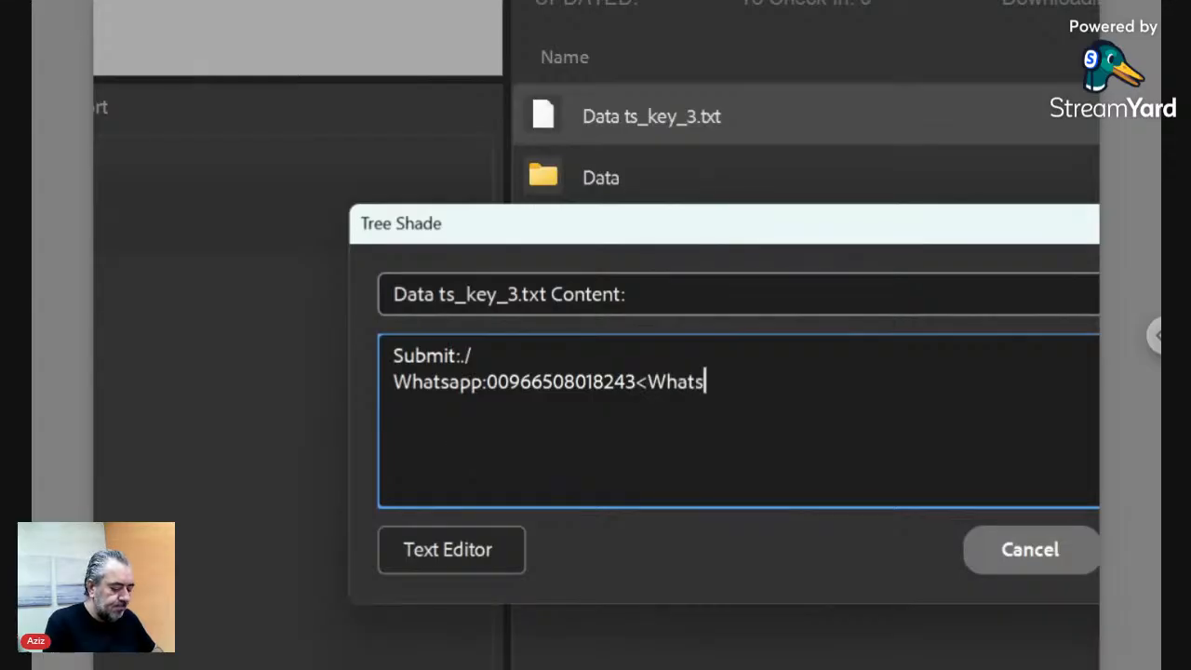
type("p>")
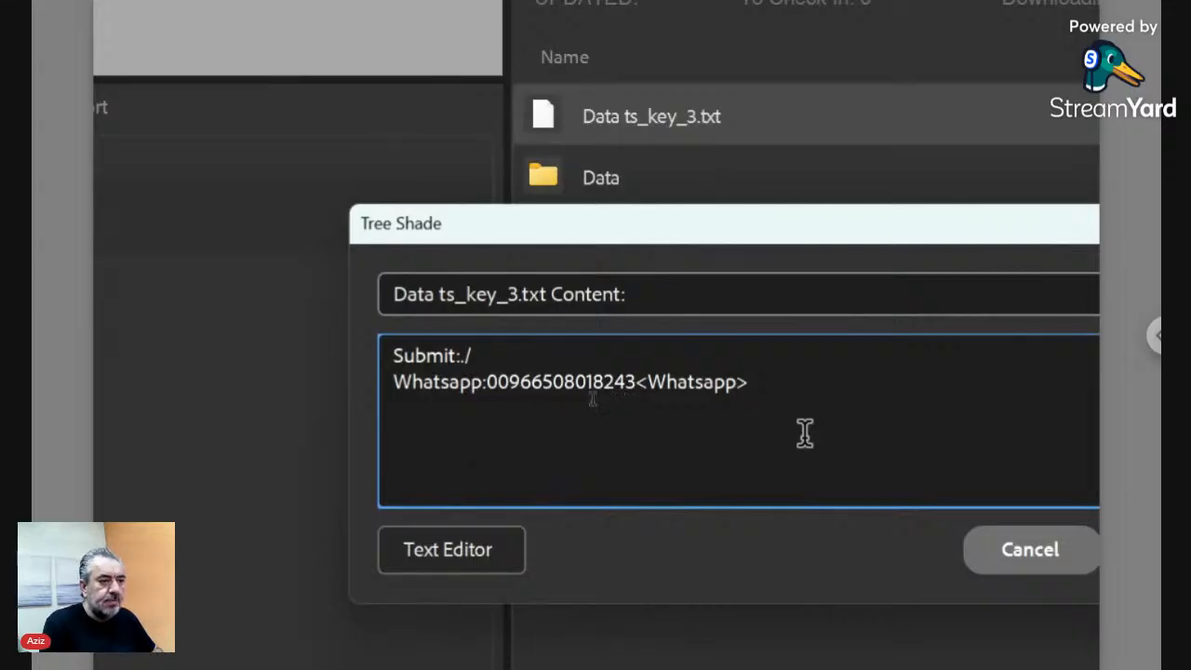
left_click(509, 398)
left_click(393, 382)
type("Send")
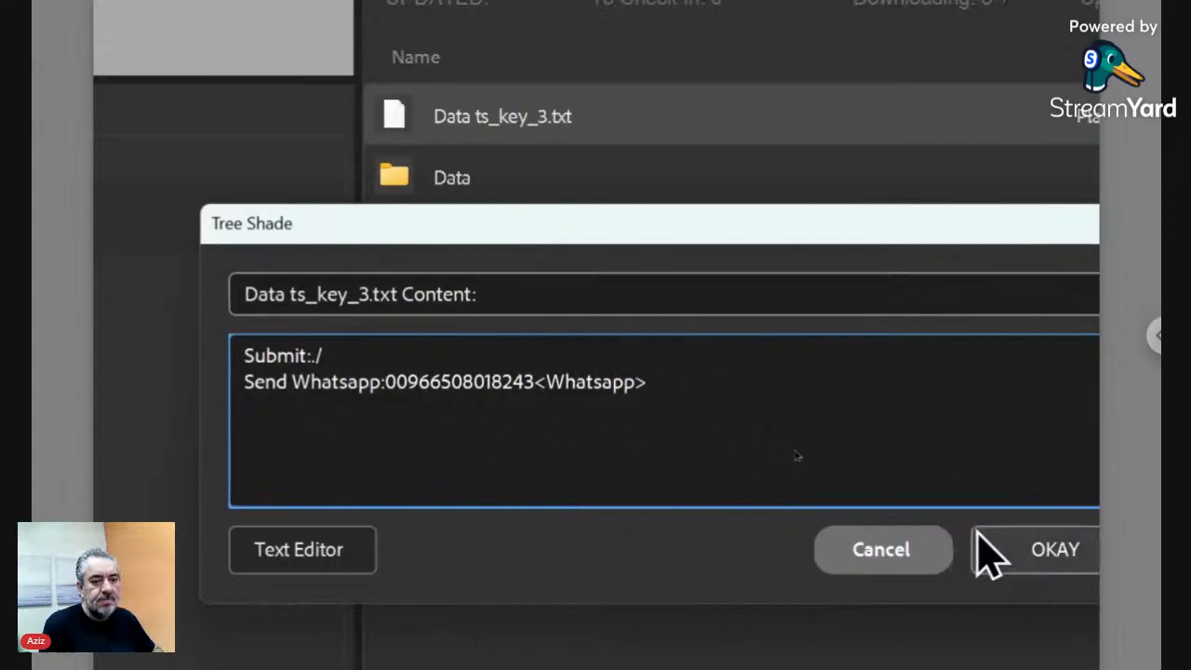
- Save the key file change, then reload TestD in Edge and try the new Send Whatsapp button
left_click(973, 561)
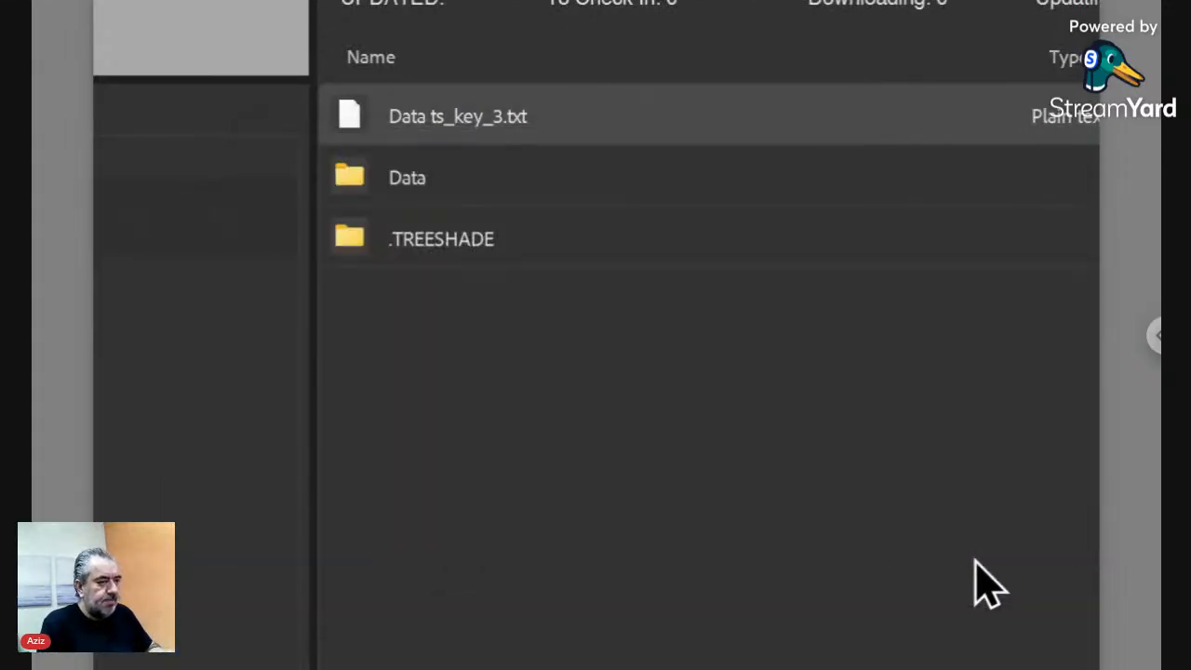
left_click(505, 655)
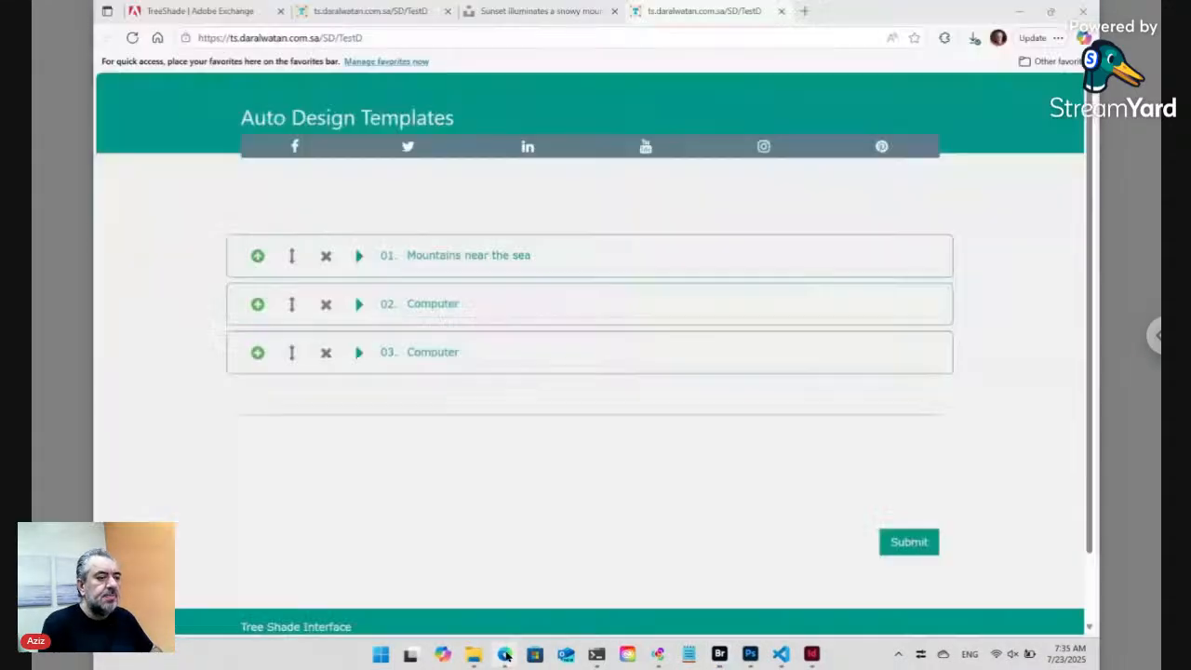
left_click(422, 38)
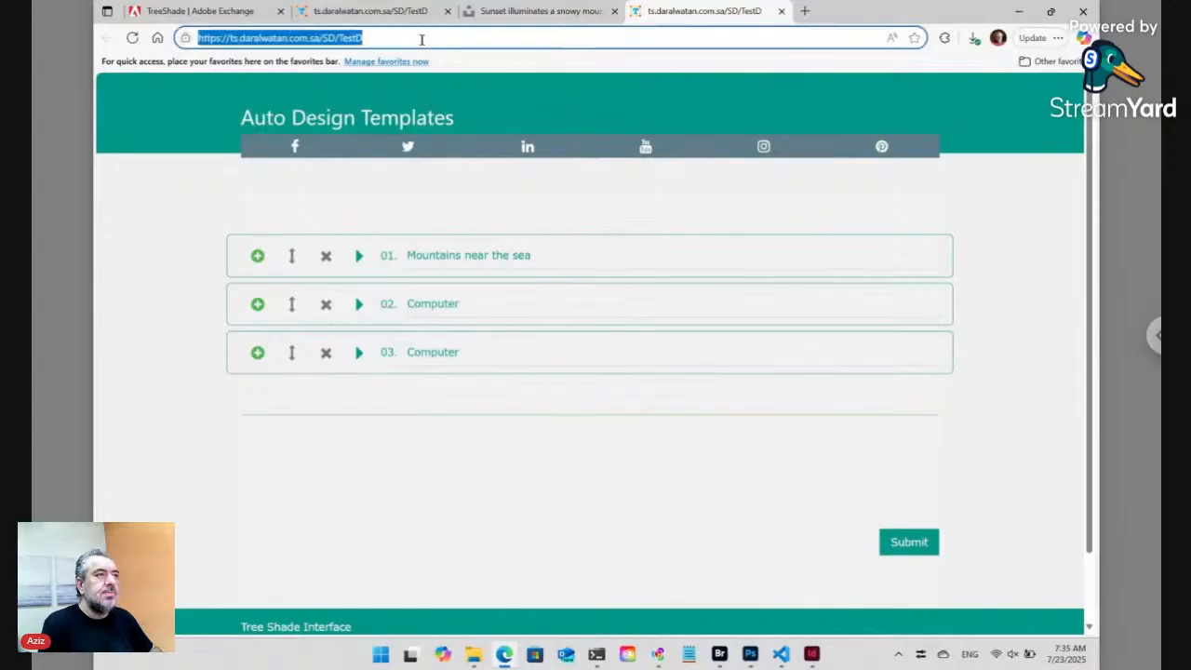
key("Return")
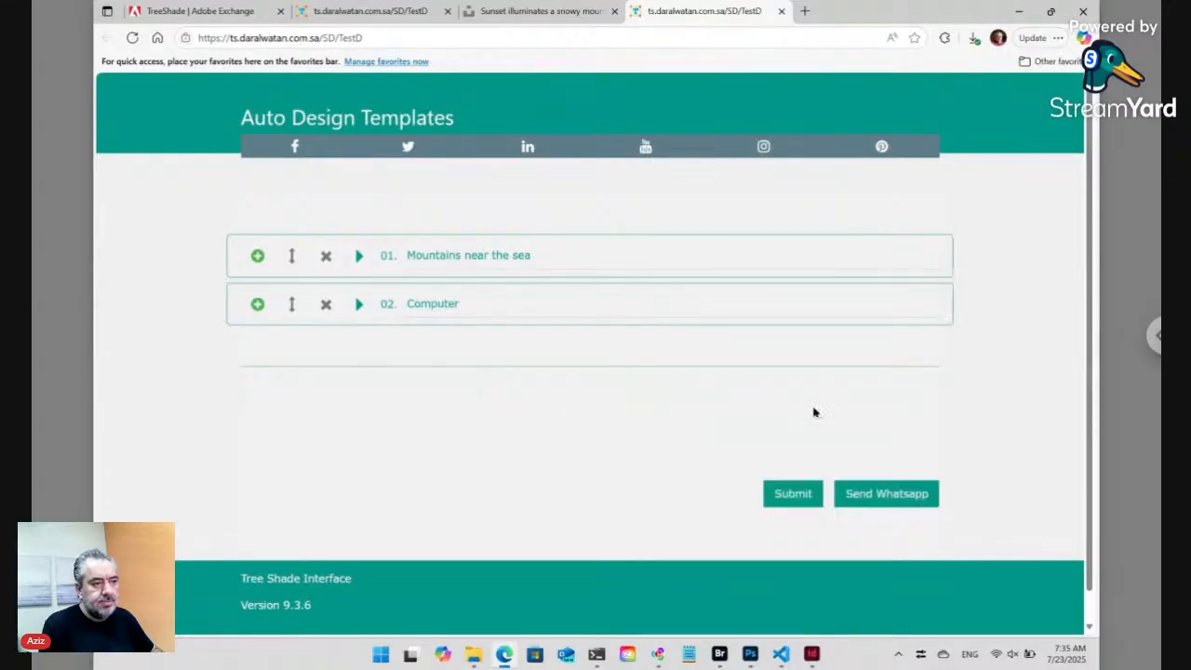
left_click(863, 494)
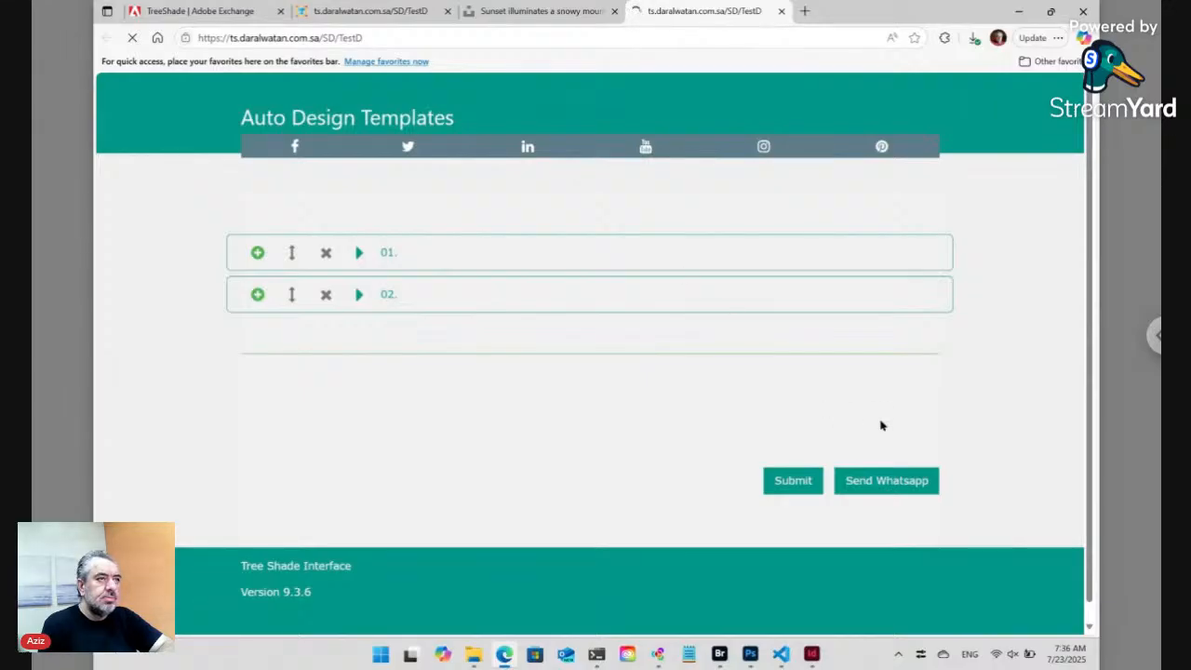
- Open Data ts_key_3.txt for text editing, declining the online form and paired-folder prompts
left_click(719, 654)
double_click(503, 245)
left_click(662, 376)
left_click(662, 376)
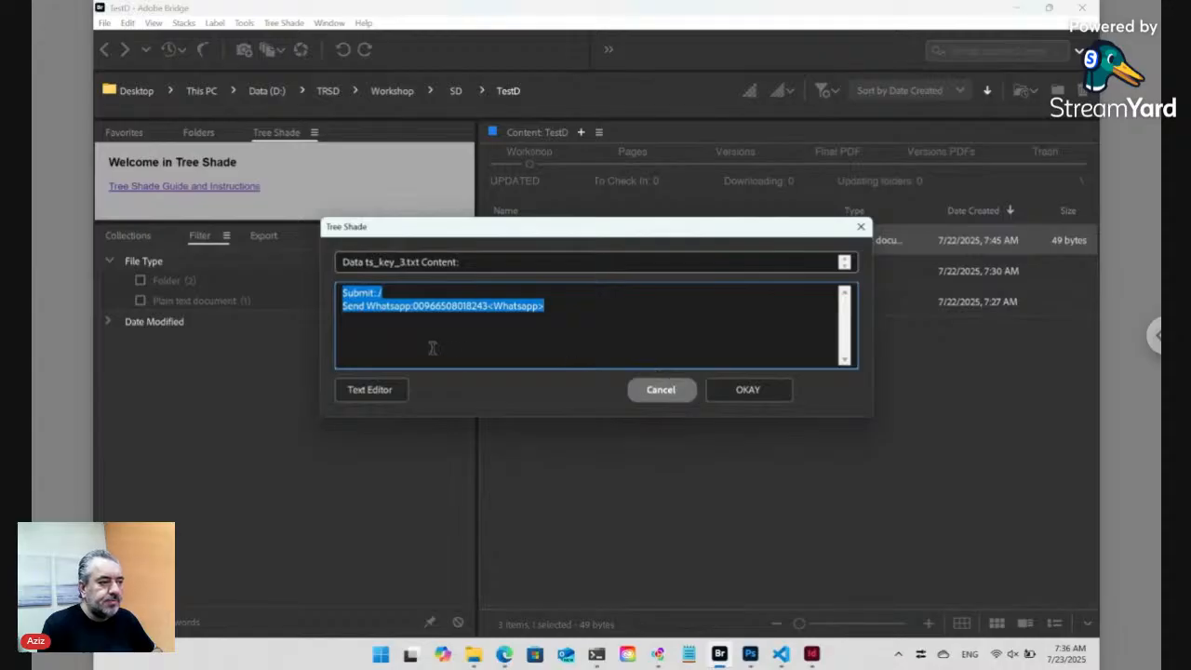
- Move the <Whatsapp> tag from the line end to before the phone number and save
left_click(544, 306)
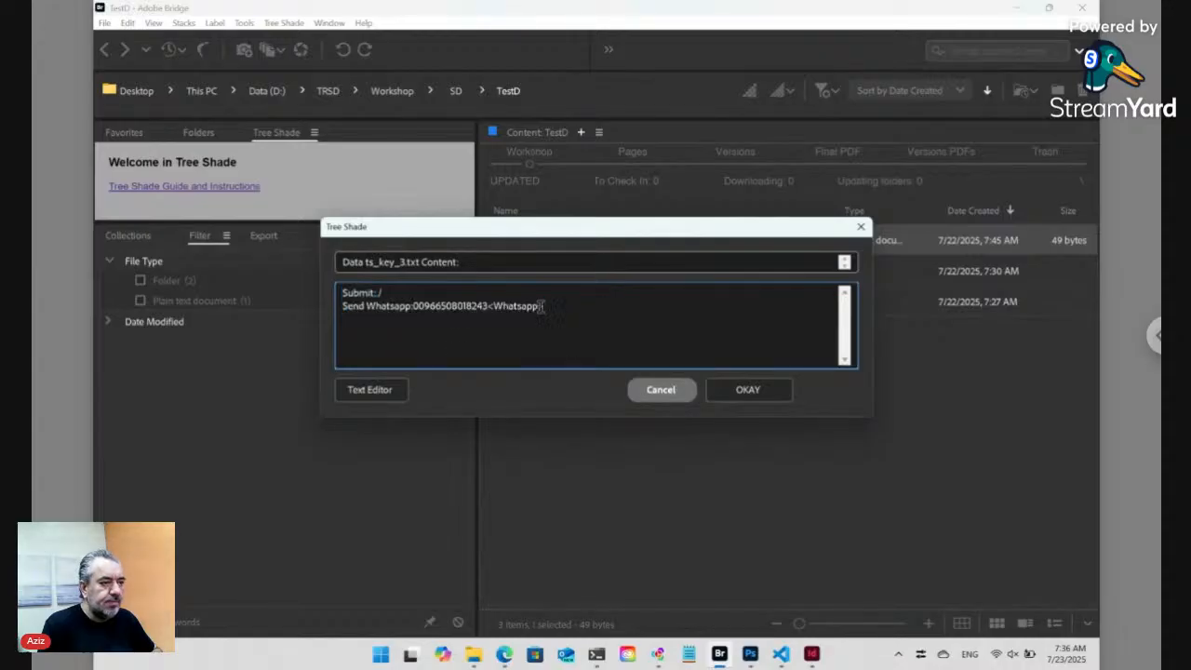
left_click(488, 306, "shift")
key("ctrl+c")
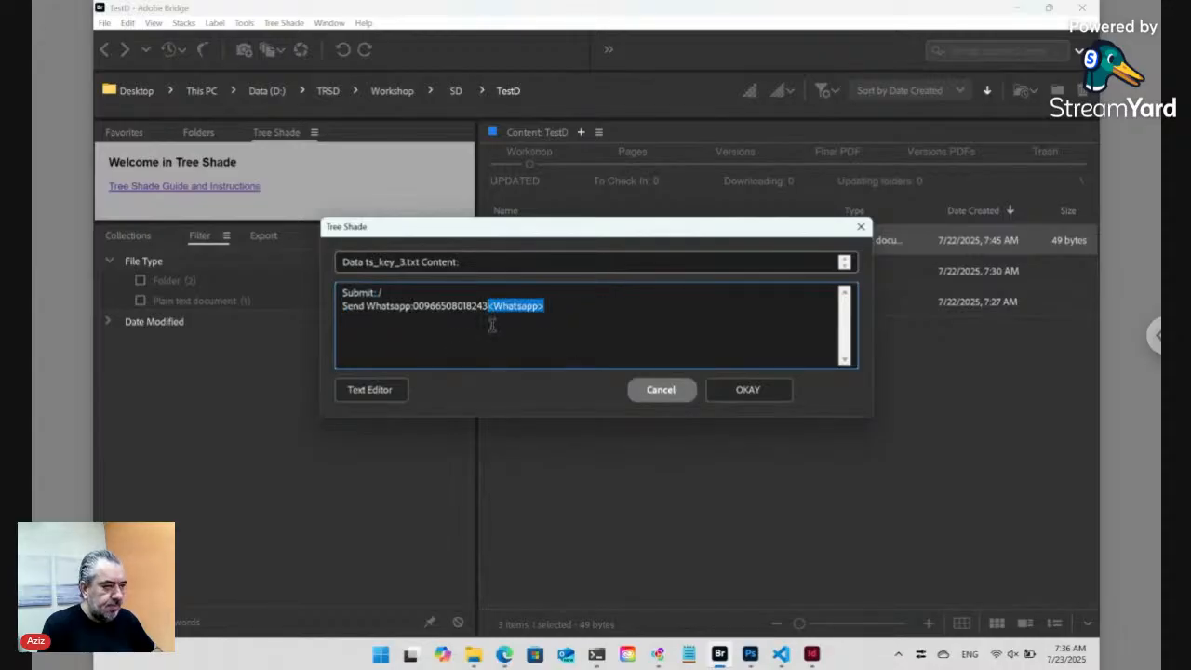
key("BackSpace")
left_click(414, 307)
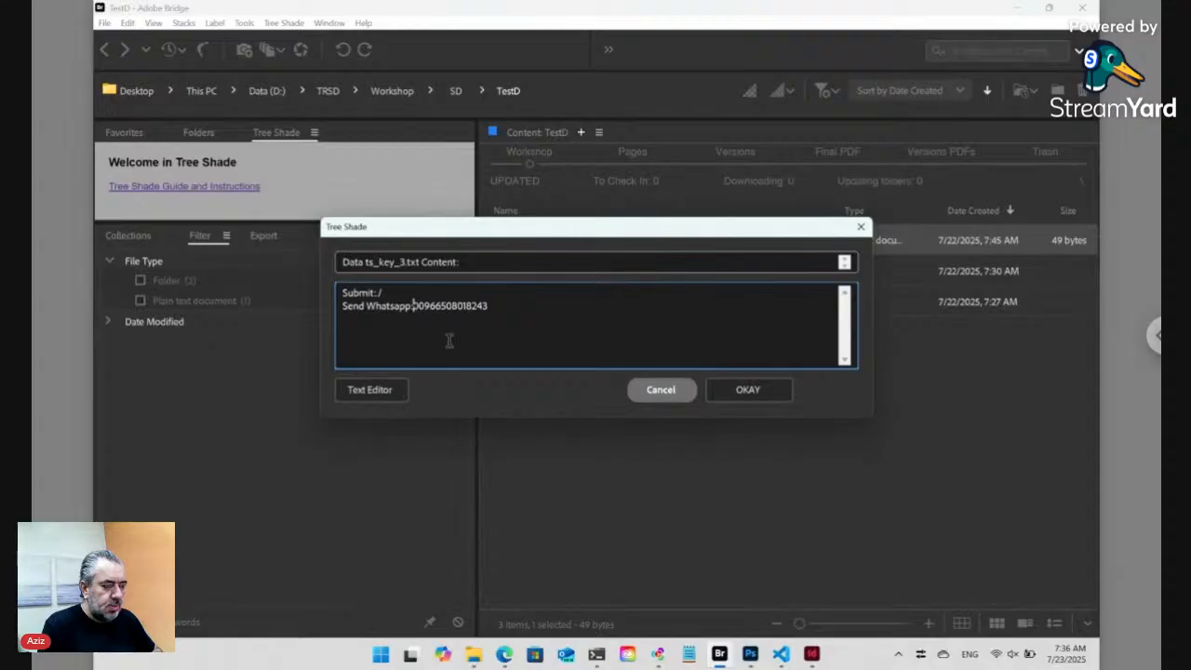
key("ctrl+v")
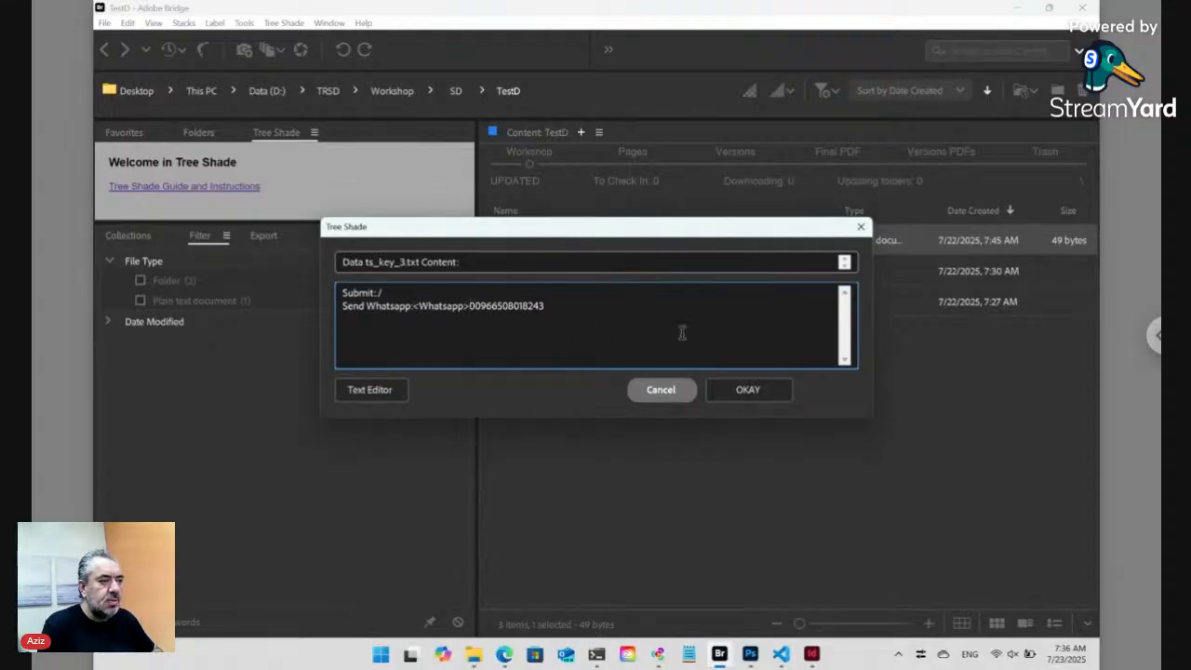
left_click(746, 389)
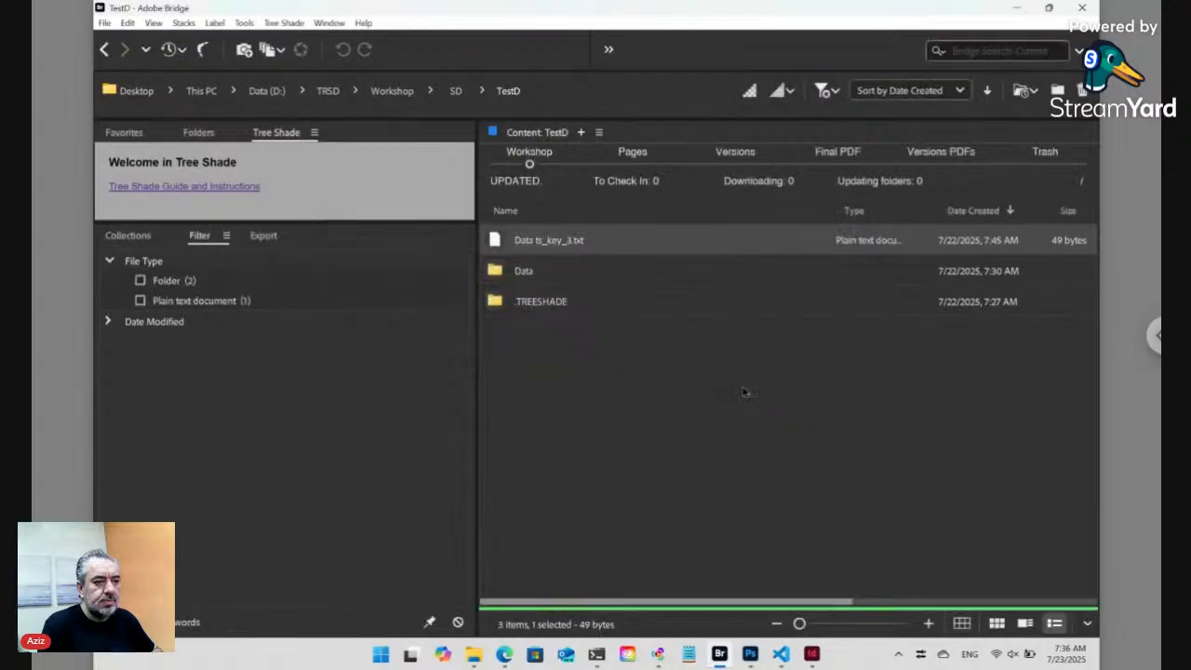
left_click(503, 654)
- Reload TestD, confirm Send Whatsapp opens a WhatsApp share of the page link, then go back
left_click(432, 36)
key("Return")
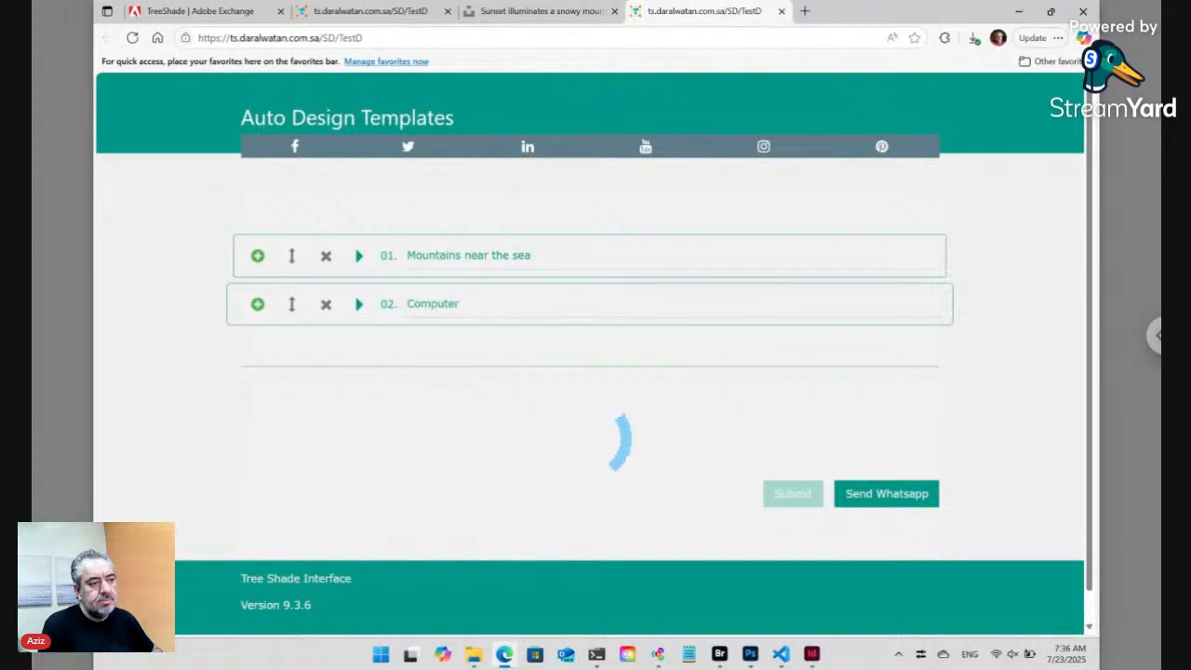
left_click(889, 494)
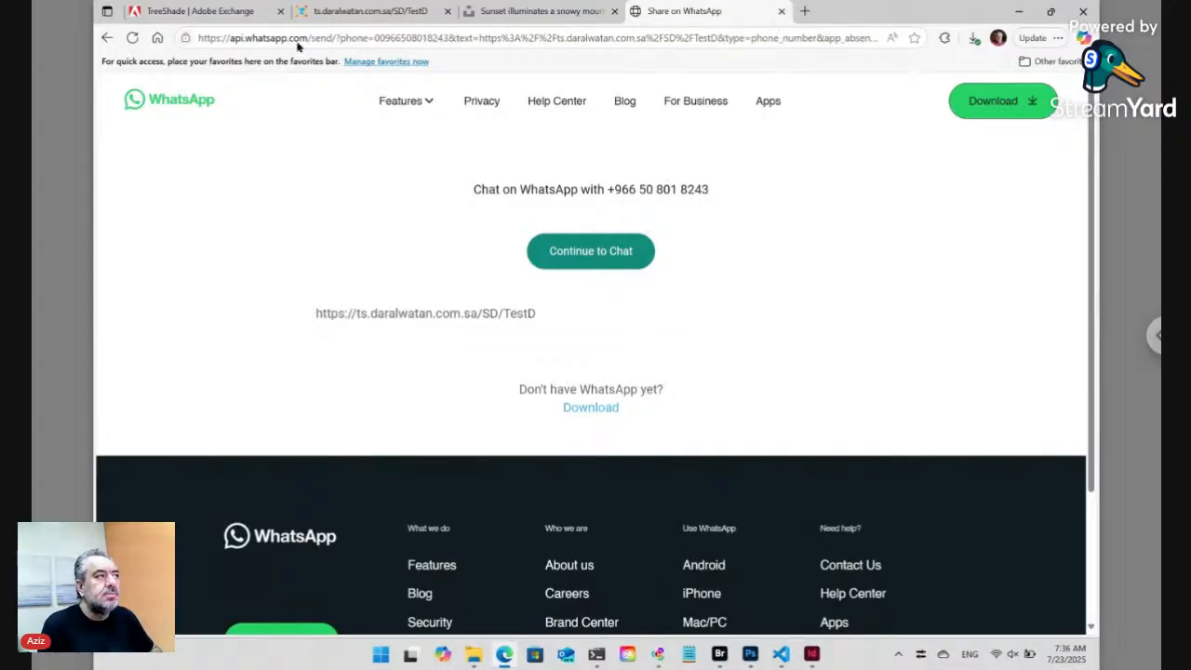
left_click(107, 39)
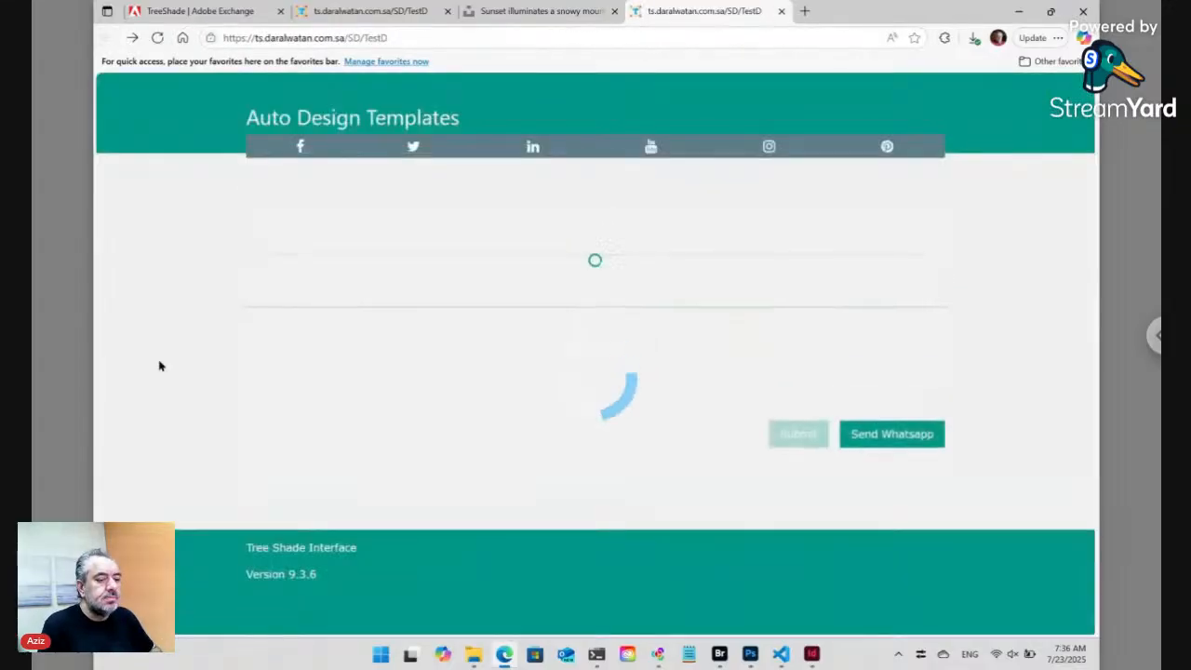
- Return to Adobe Bridge's TestD listing showing Data ts_key_3.txt, Data and .TREESHADE
left_click(720, 654)
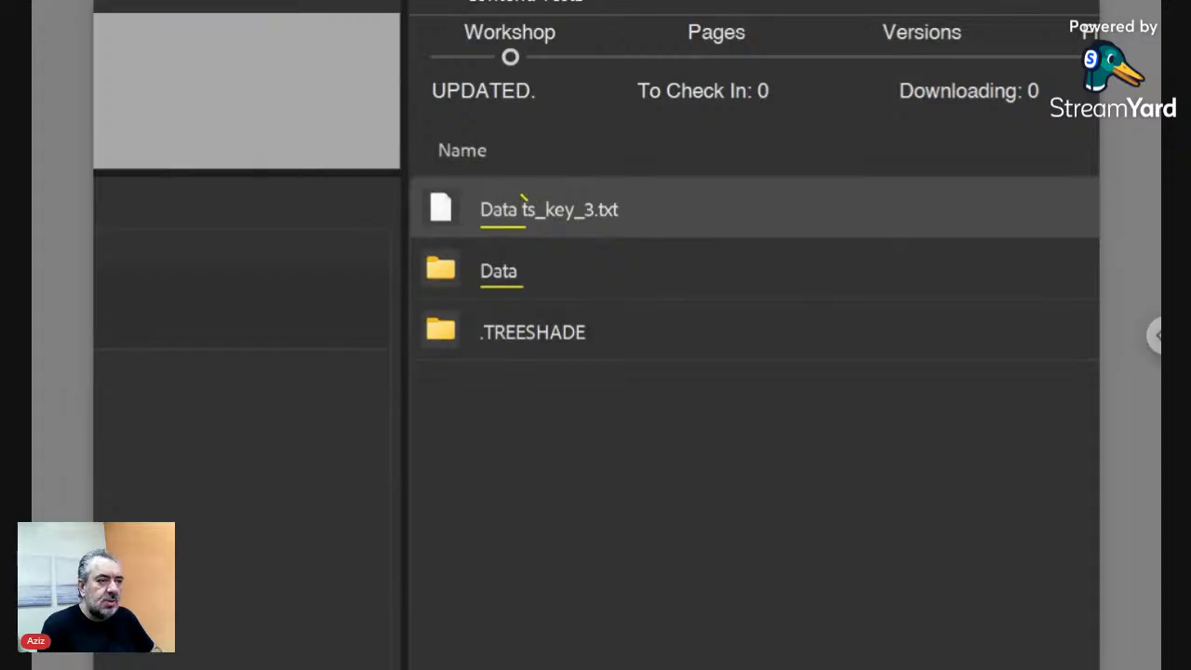
- Point out key_3 in the file name, open Data and select ID12345 [Mountains near the sea].txt
mouse_move(535, 208)
left_mouse_down()
mouse_move(591, 206)
mouse_move(592, 226)
mouse_move(543, 224)
left_mouse_up()
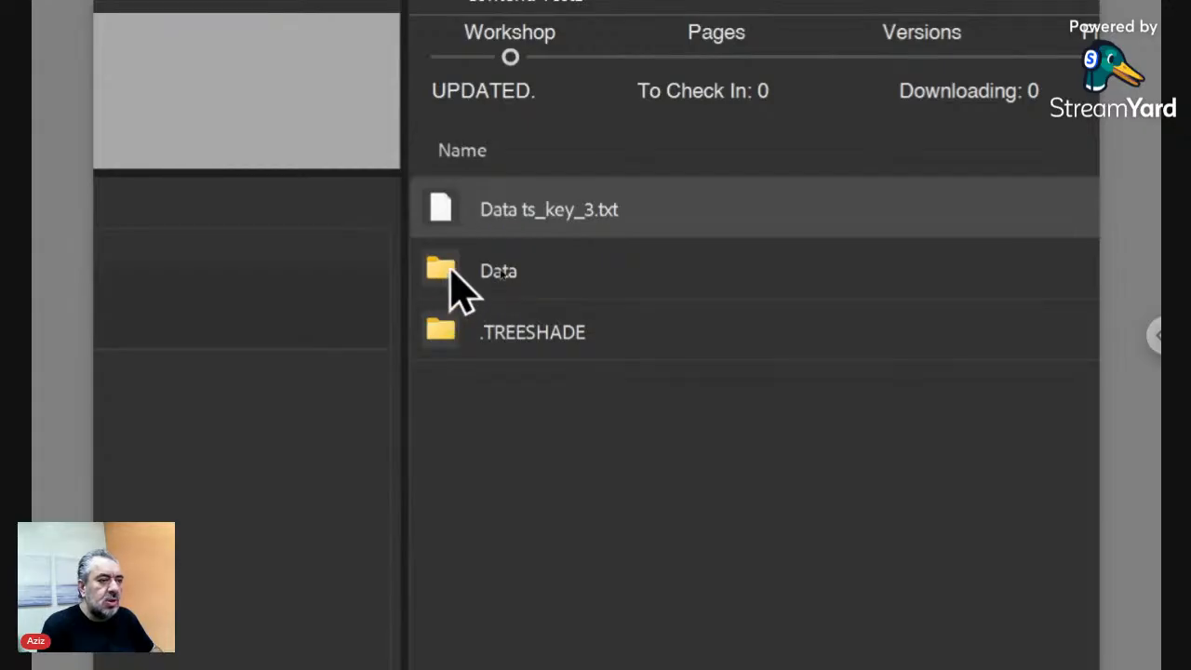
double_click(452, 270)
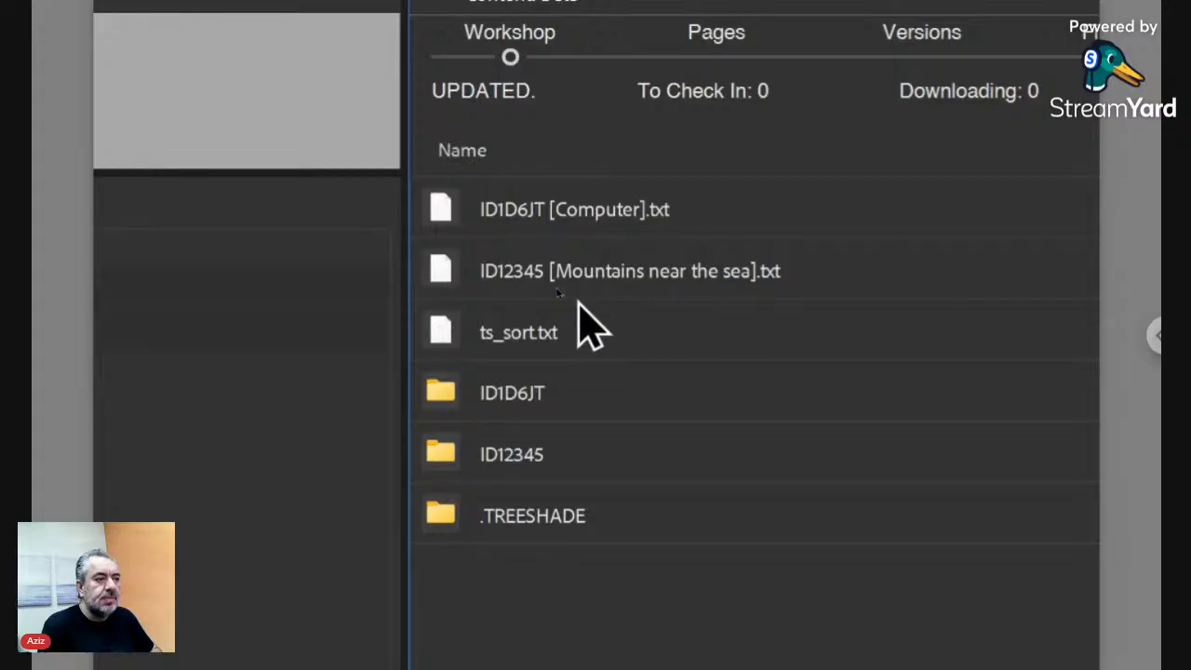
left_click(522, 285)
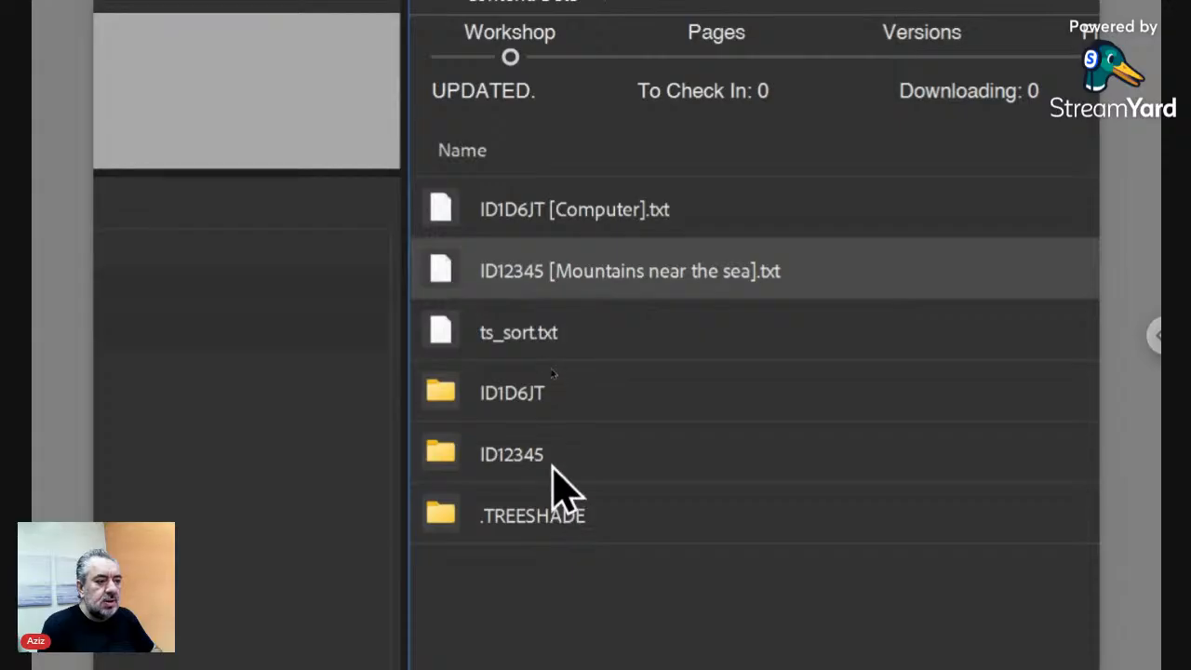
- Highlight the matching ID12345 folder, then select ts_sort.txt
left_click(552, 468)
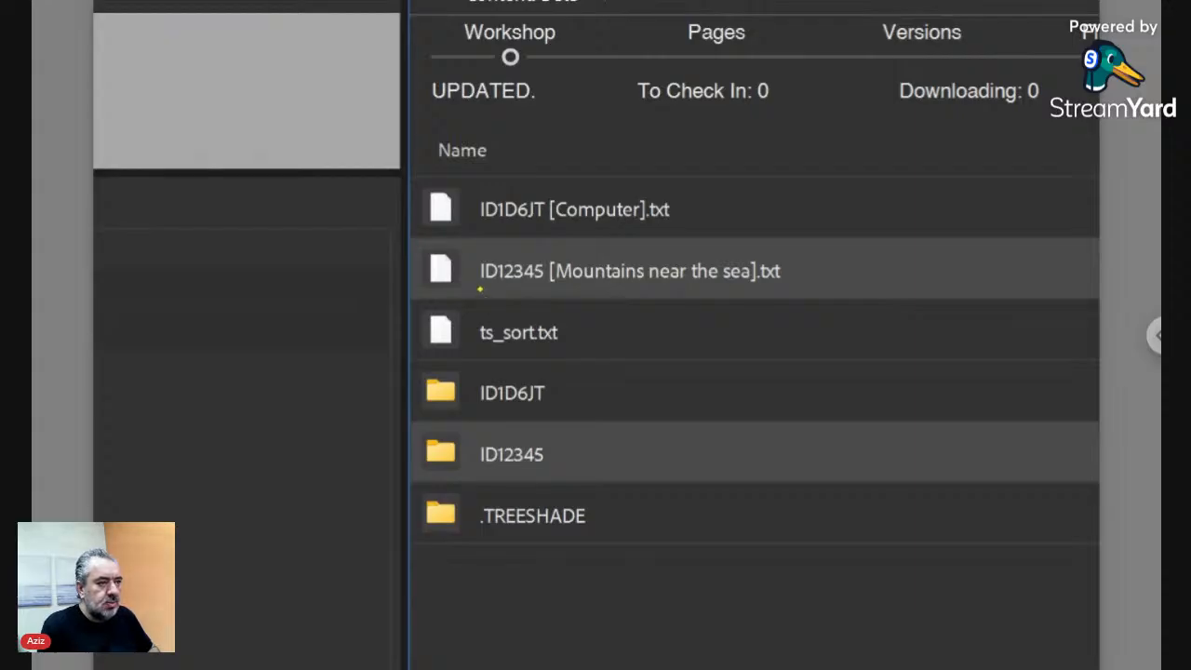
left_click_drag(536, 288, 543, 288)
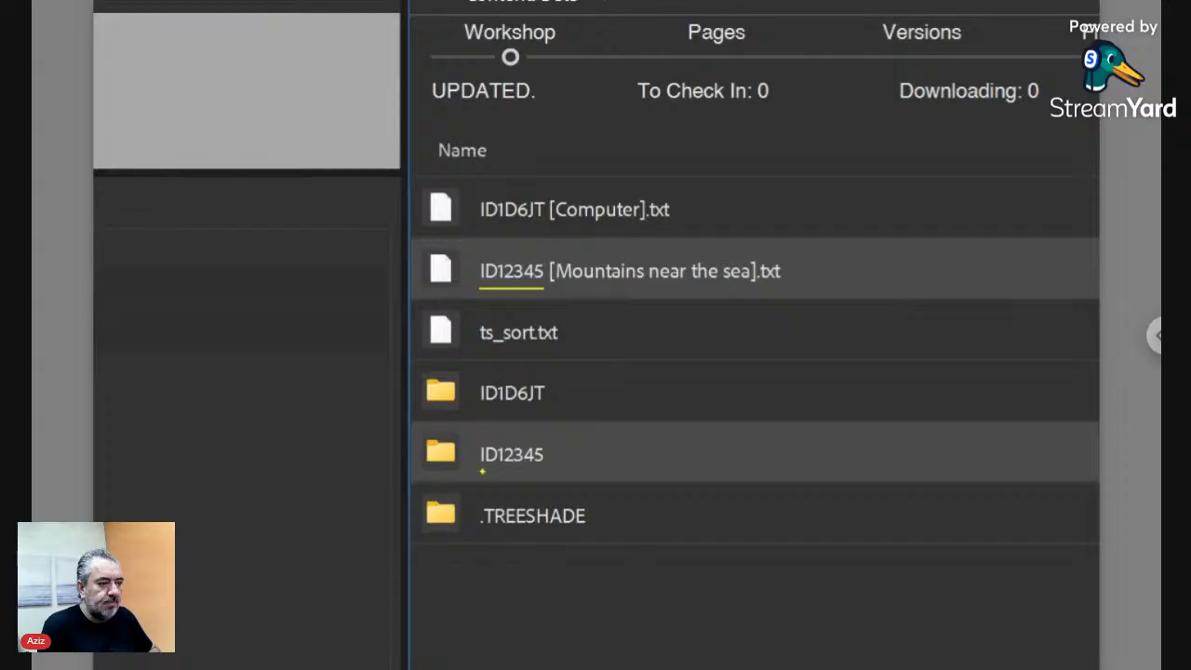
left_click_drag(530, 471, 549, 470)
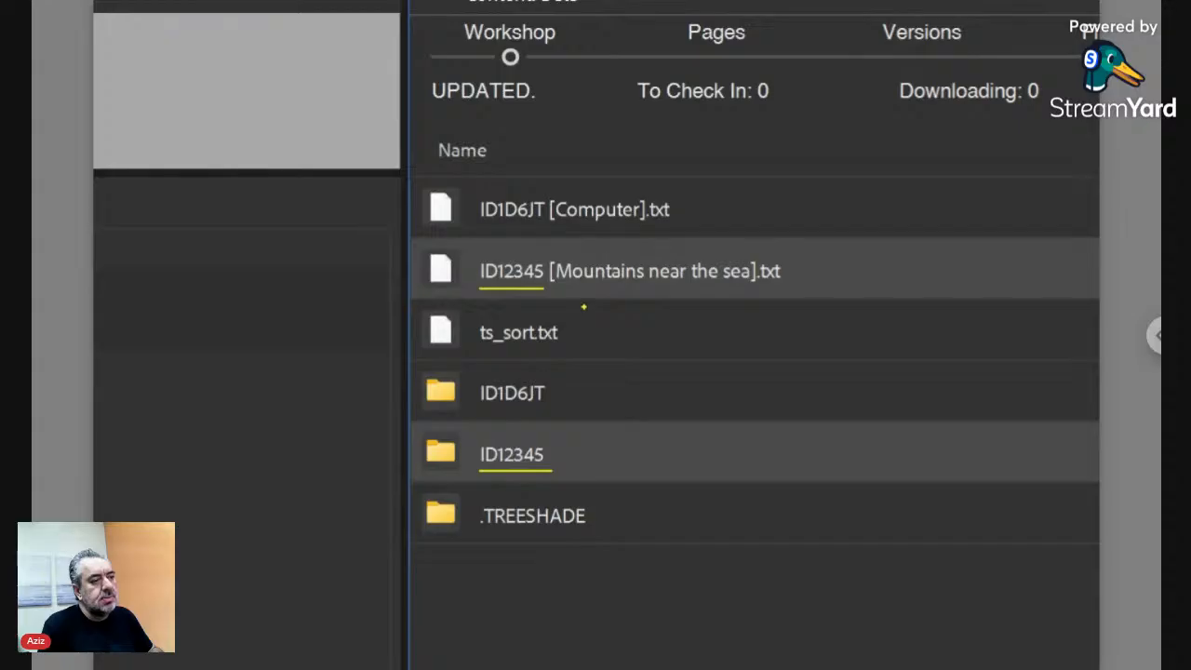
key("Escape")
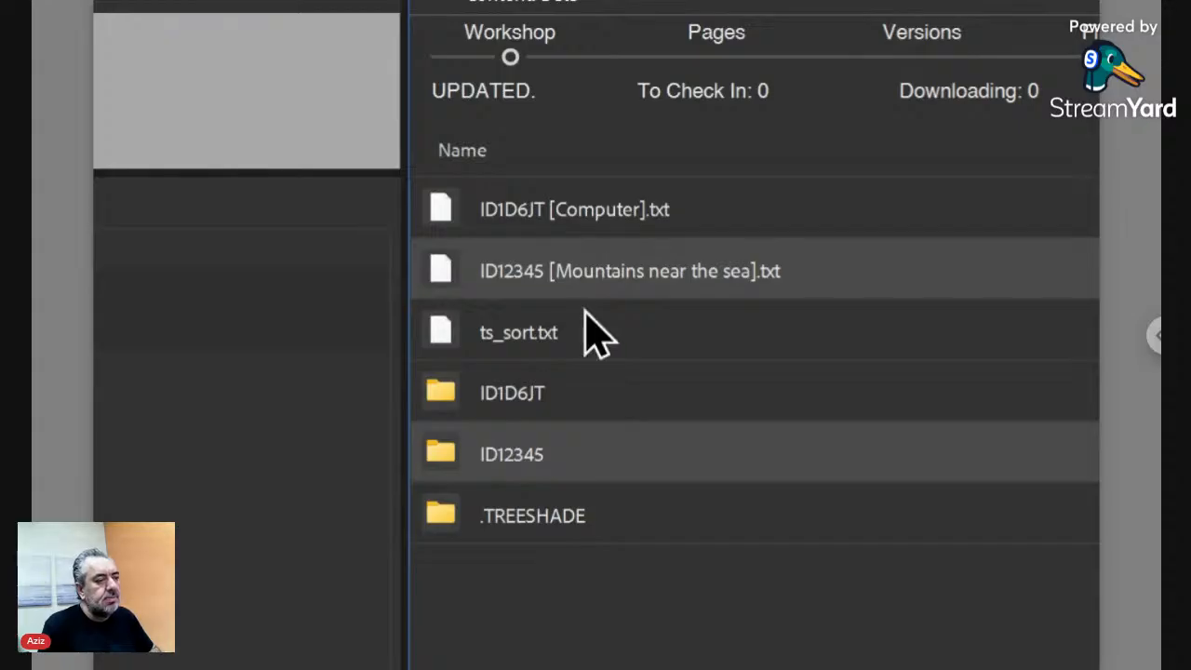
left_click(535, 344)
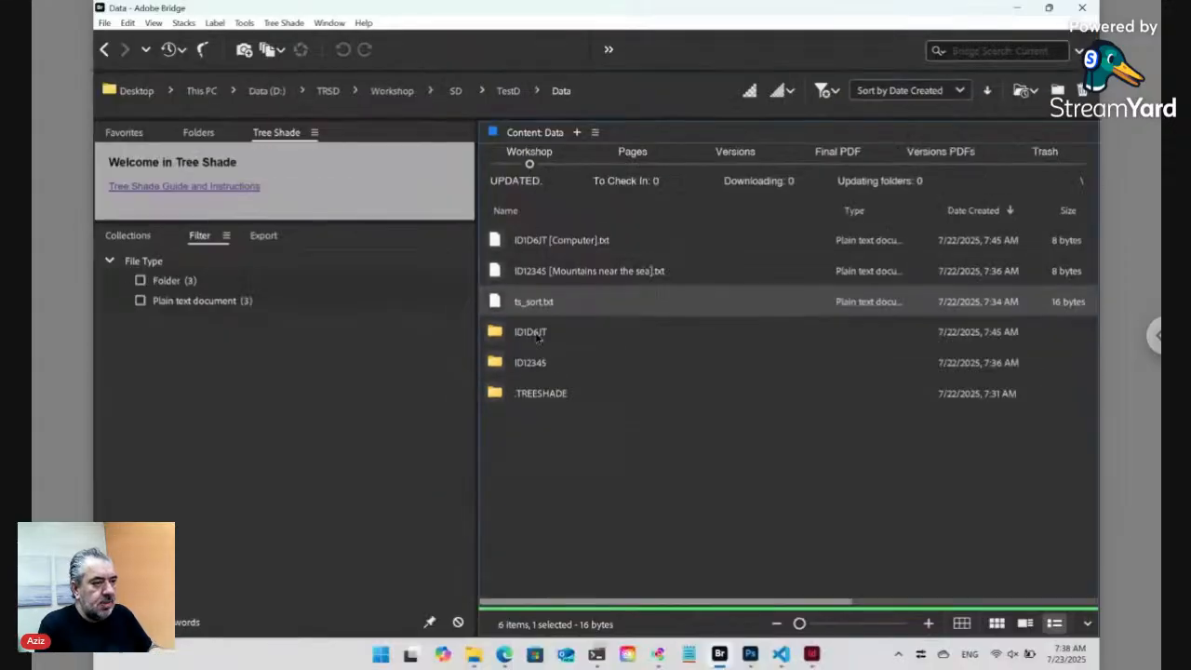
- Reload the TestD page in Edge, listing Mountains near the sea then Computer
left_click(506, 659)
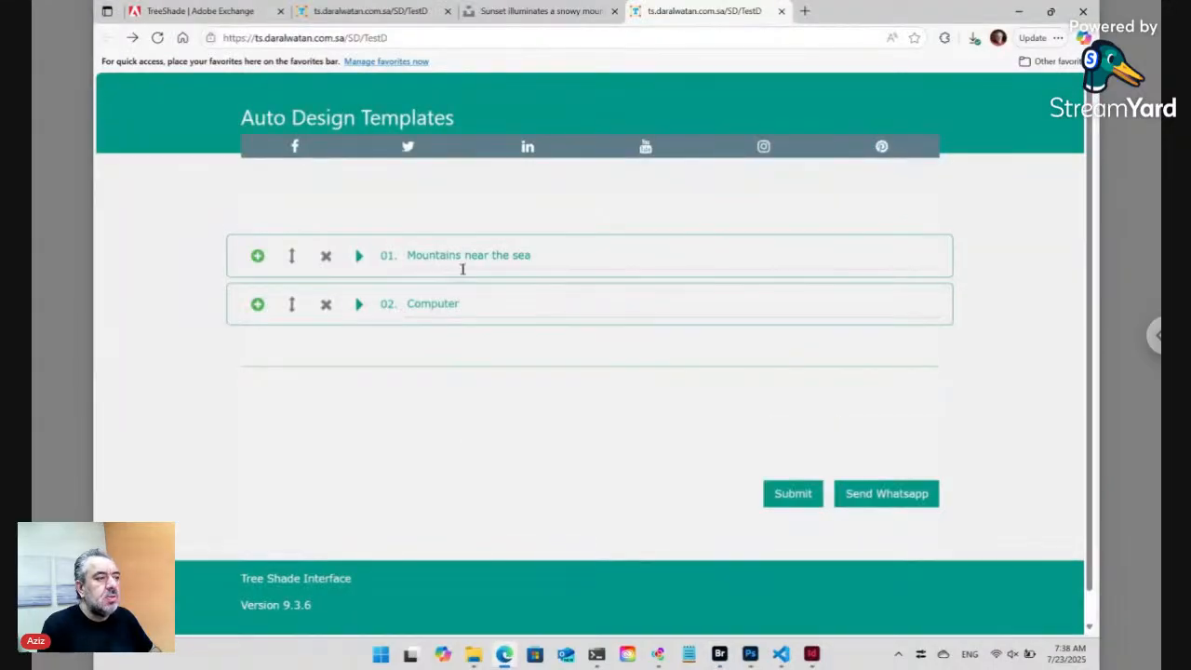
left_click(457, 37)
key("Return")
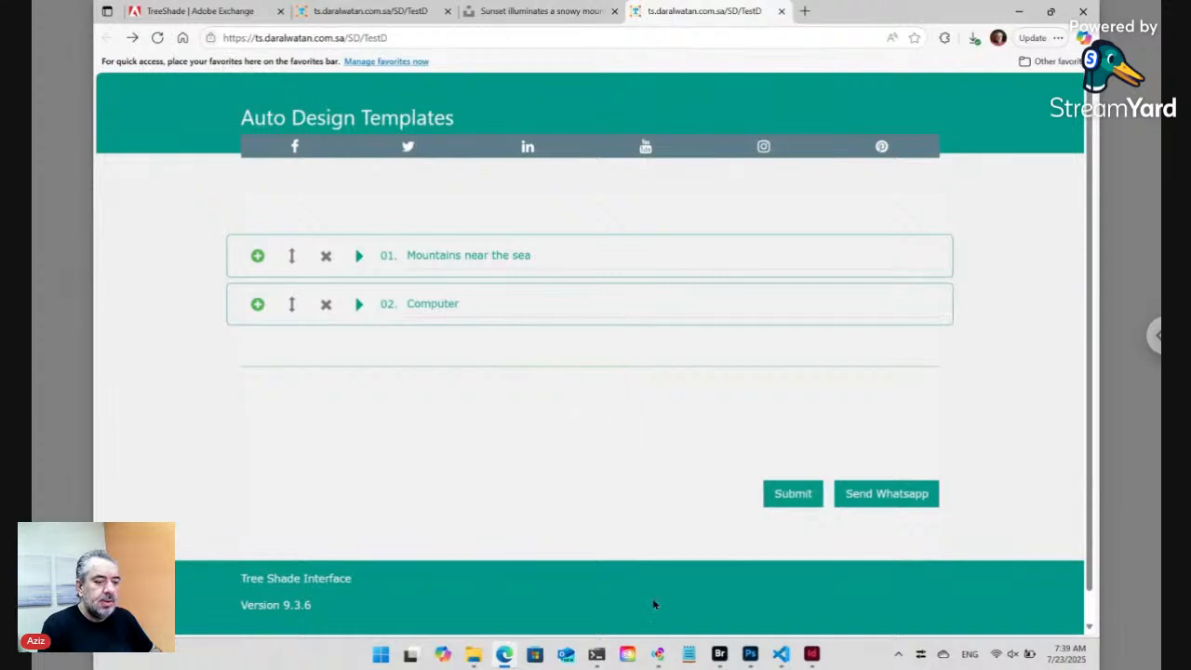
- View ts_sort.txt in Bridge to confirm ID12345 precedes ID1D6JT, then cancel
left_click(720, 657)
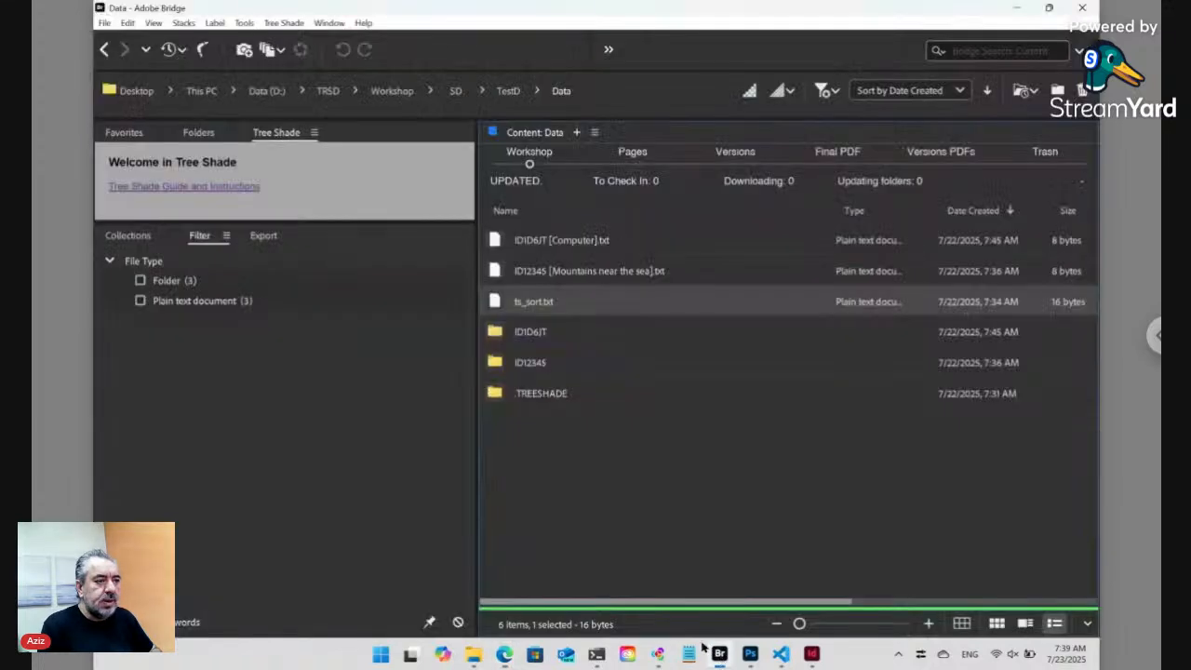
double_click(497, 302)
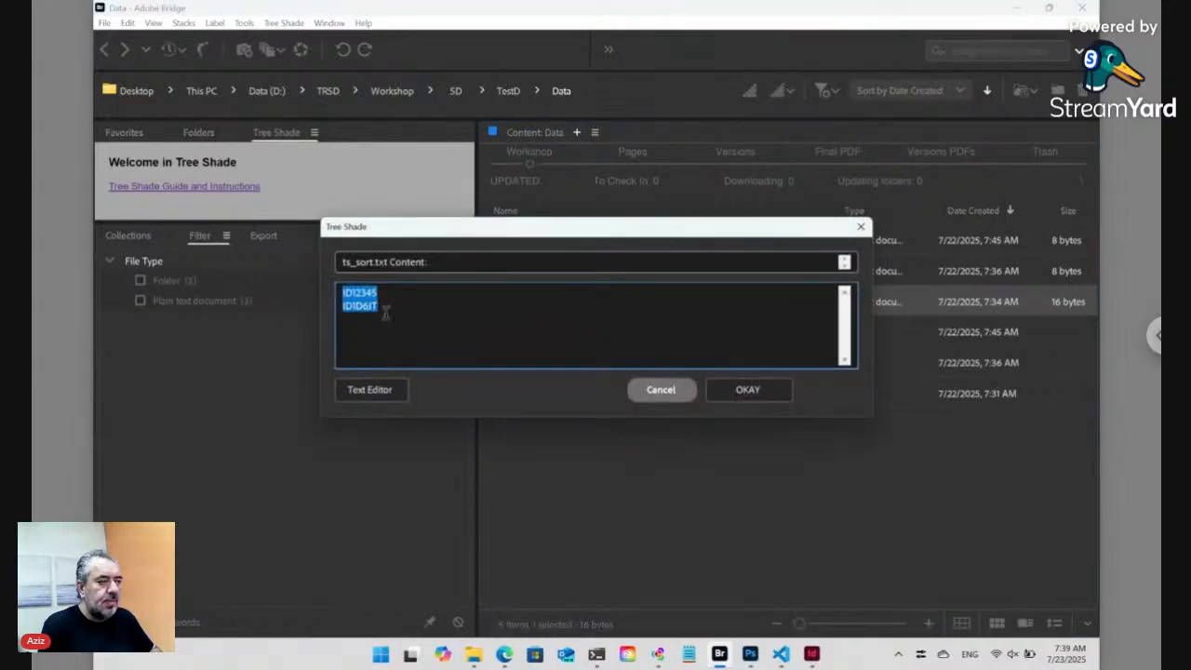
left_click_drag(408, 232, 686, 317)
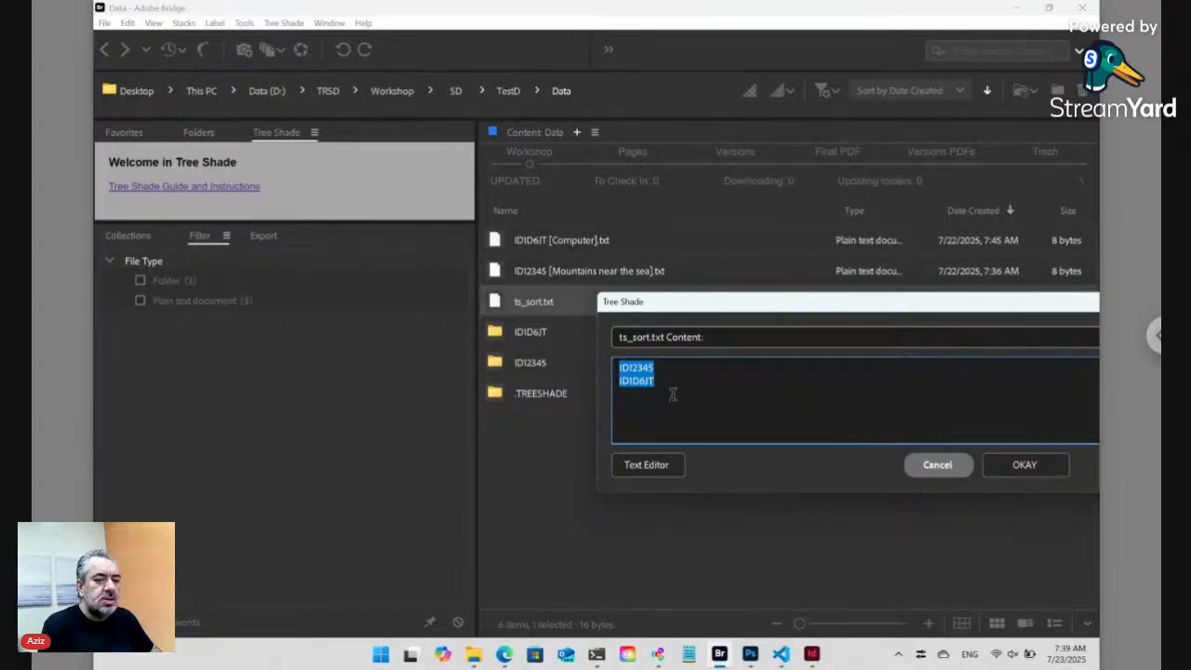
left_click(944, 468)
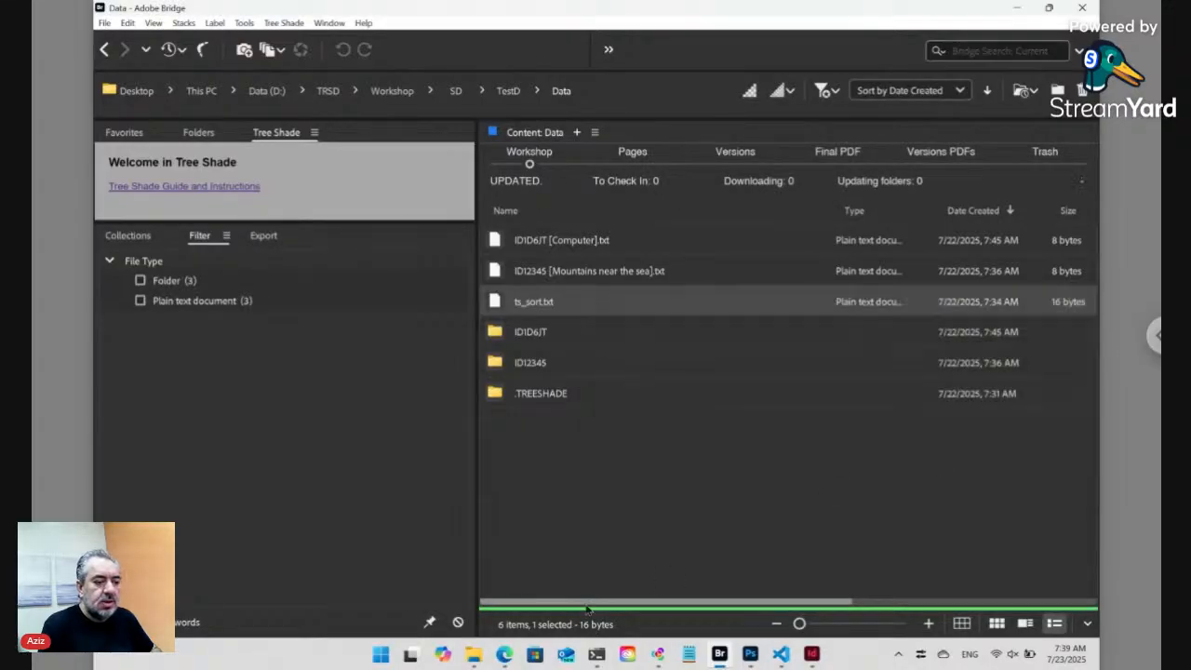
- Move Computer to position 1 in the TestD form and submit the new order
left_click(503, 653)
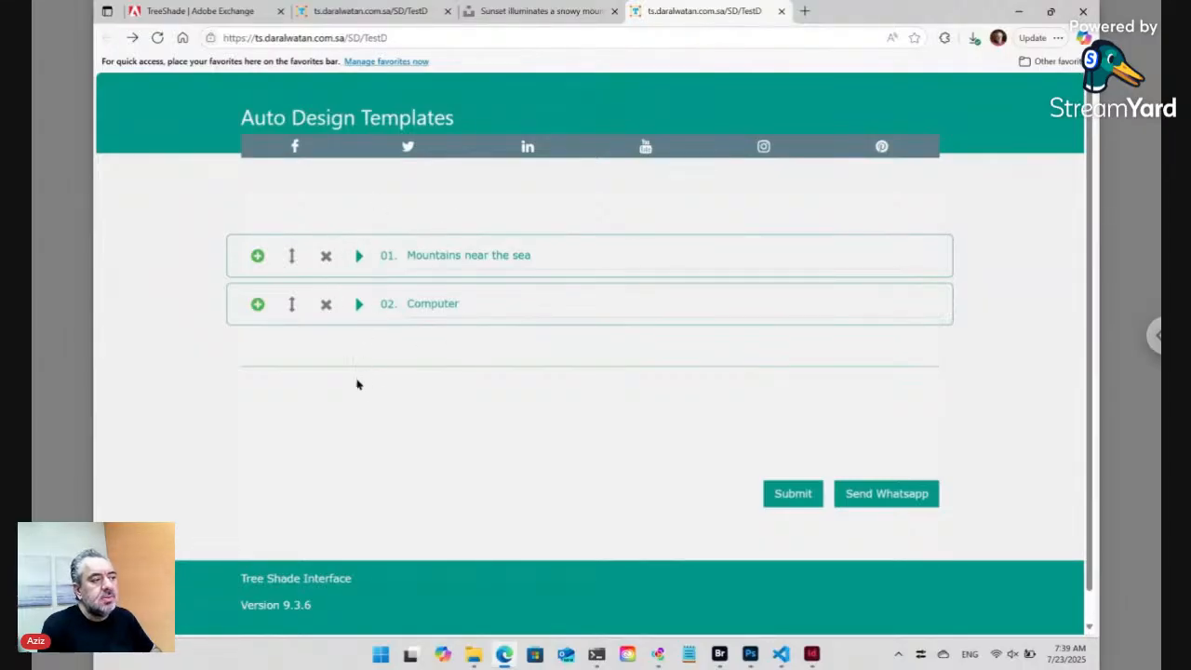
left_click(292, 305)
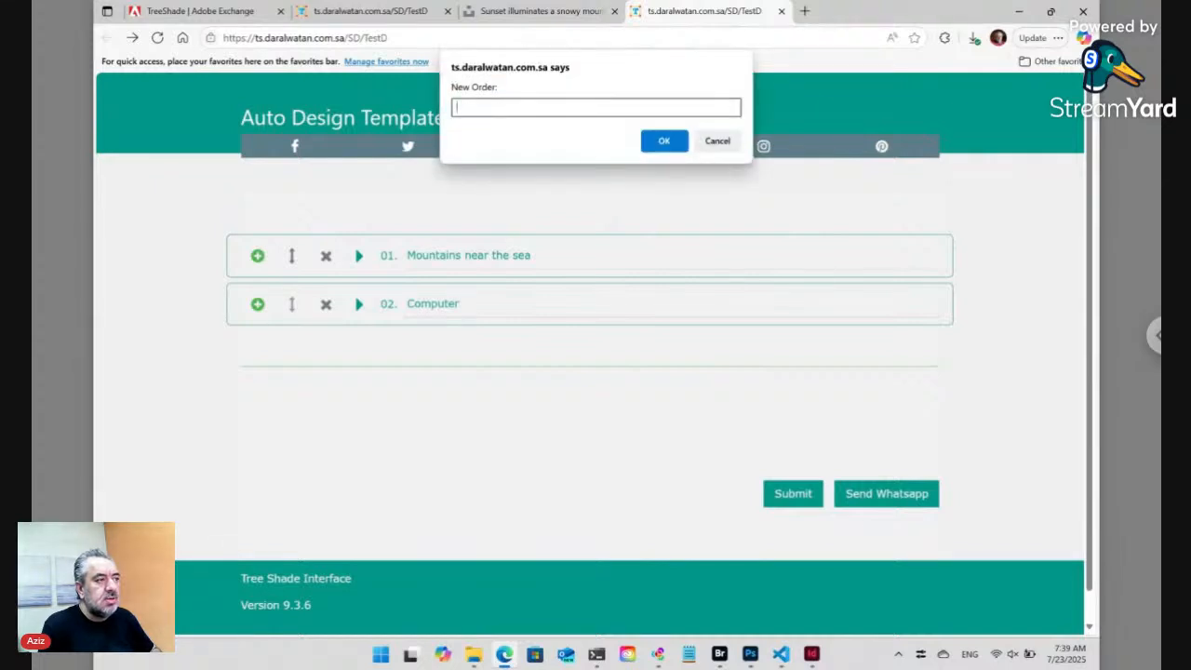
type("1")
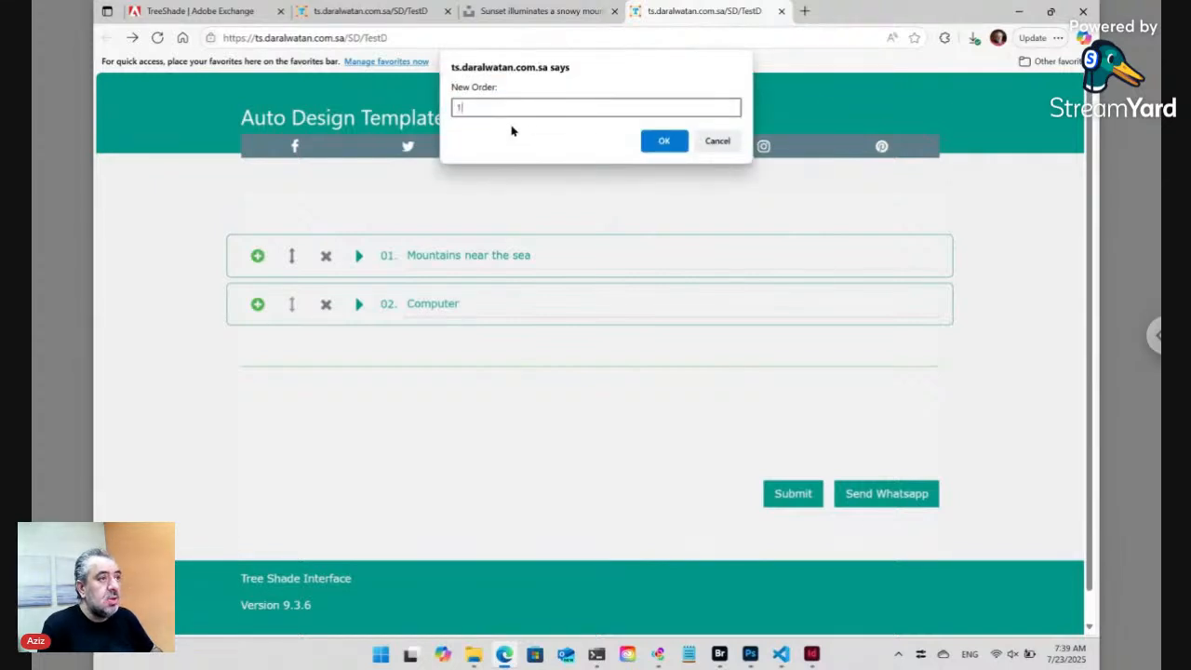
left_click(664, 141)
left_click(795, 494)
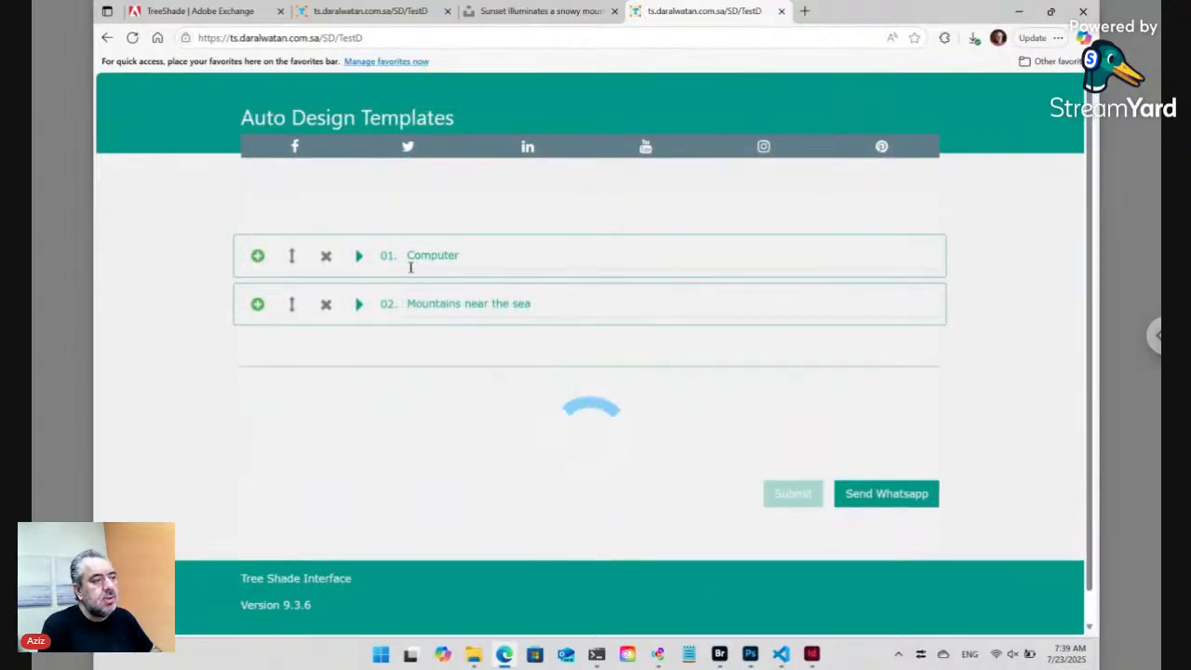
left_click(719, 654)
- View ts_sort.txt, marking ID1D6JT now on the first line, then close it unchanged
double_click(494, 299)
left_click_drag(417, 231, 716, 357)
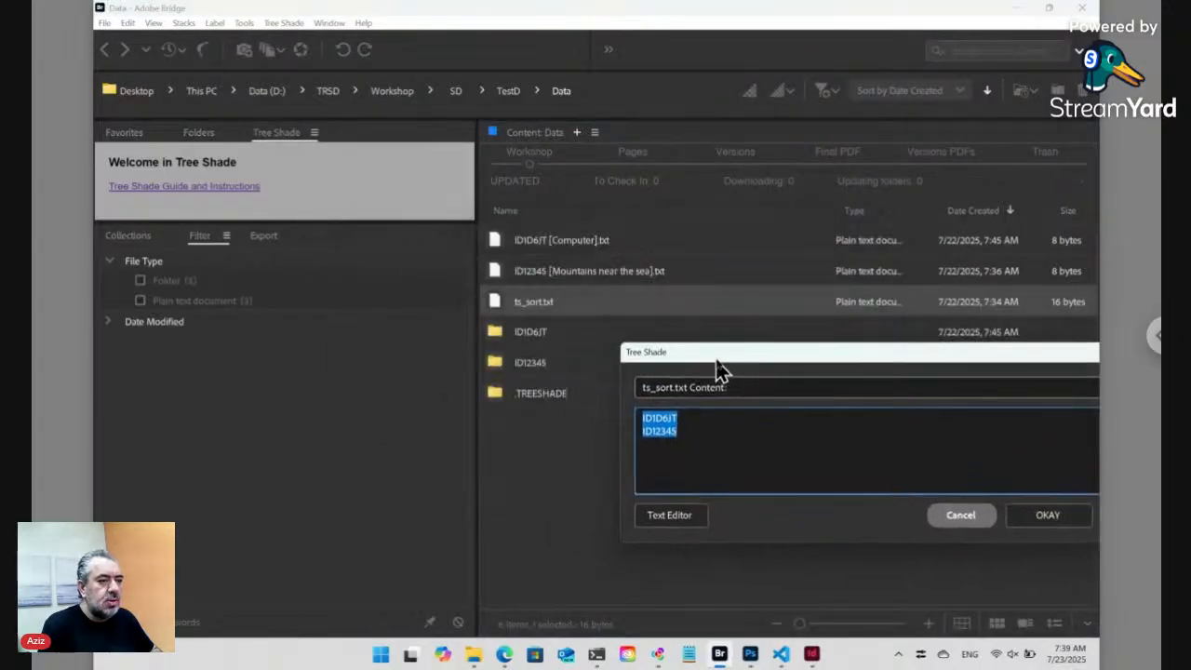
left_click(674, 420)
left_click_drag(679, 418, 627, 420)
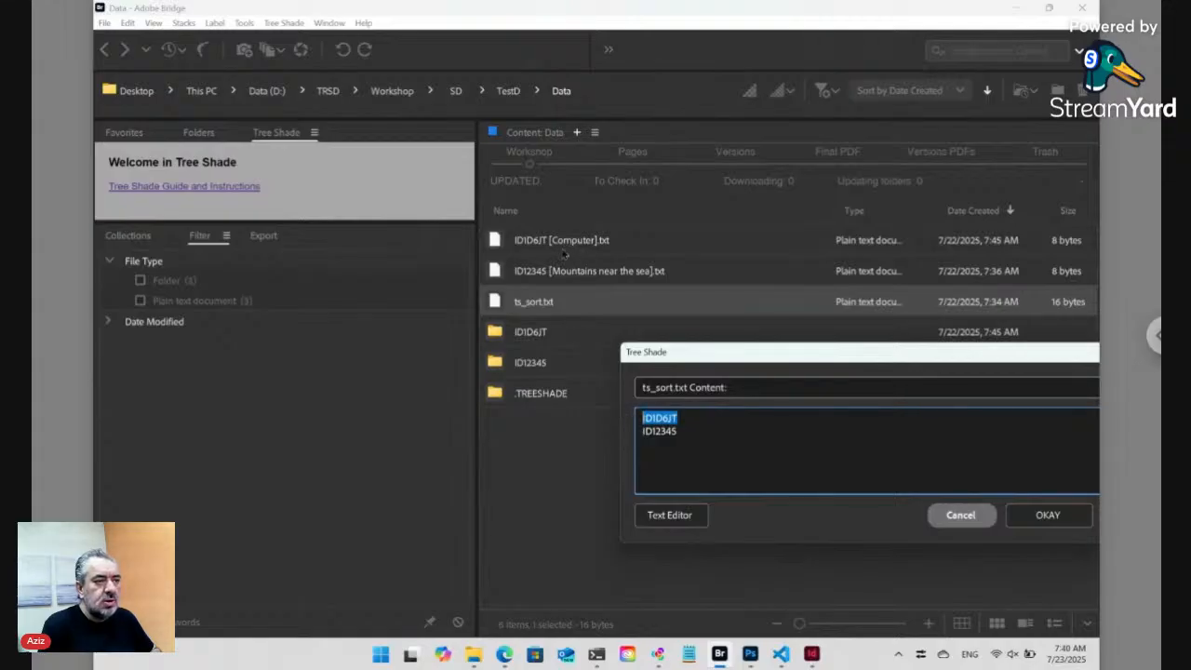
left_click(947, 518)
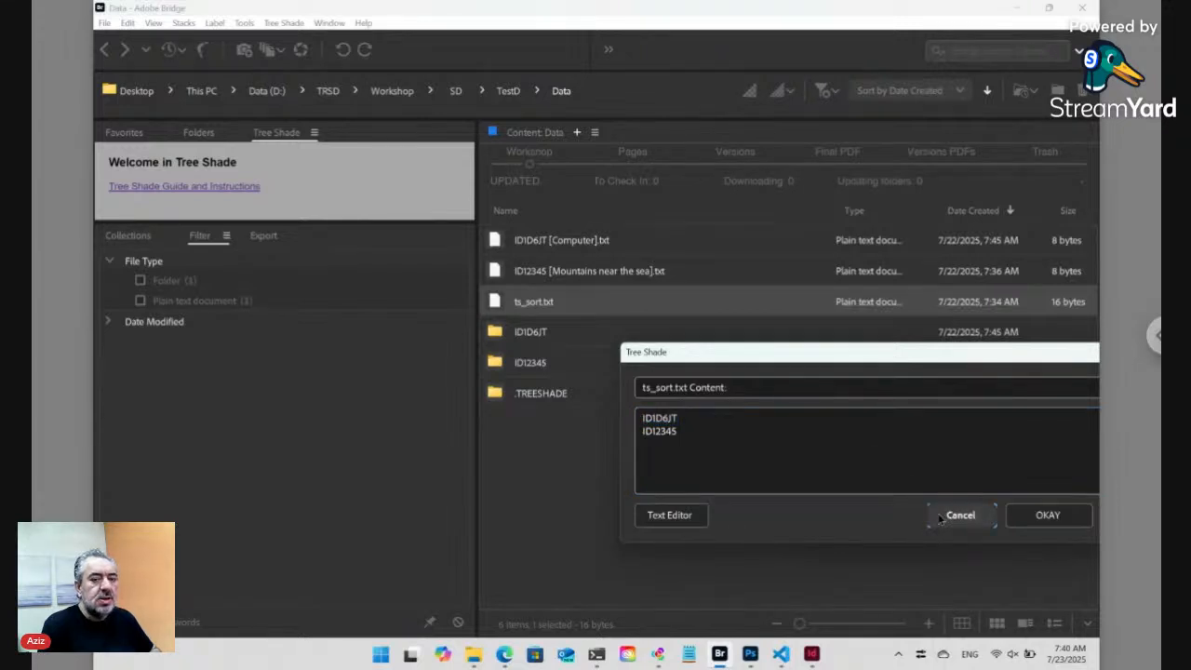
left_click(941, 519)
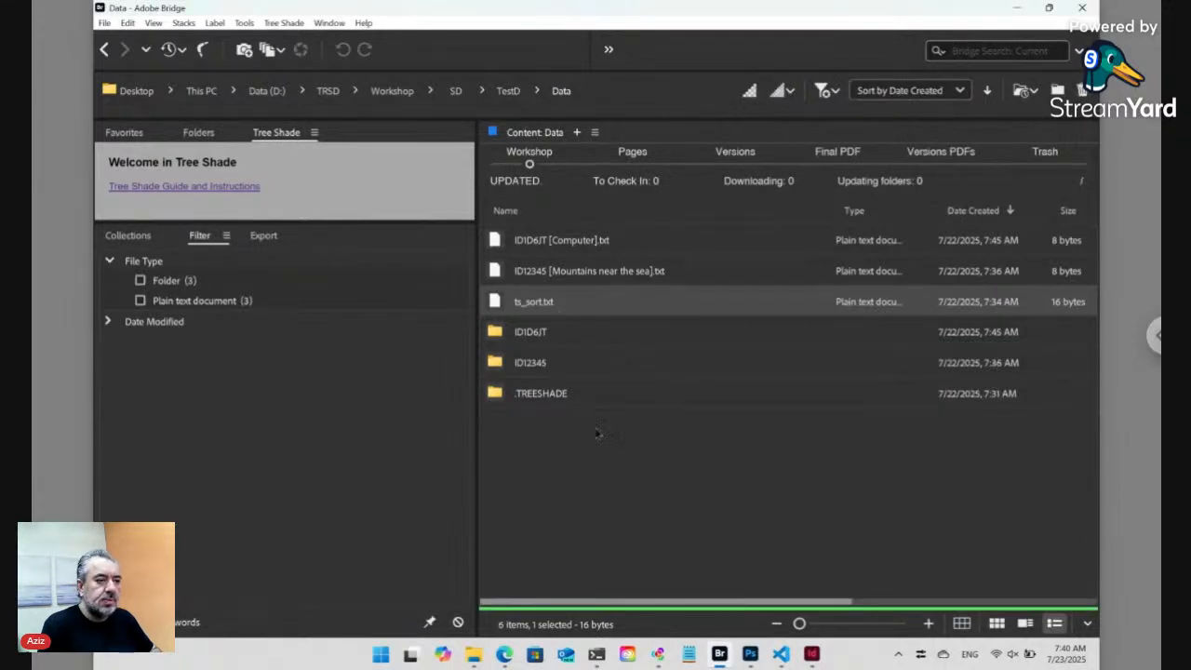
left_click(598, 443)
mouse_move(502, 656)
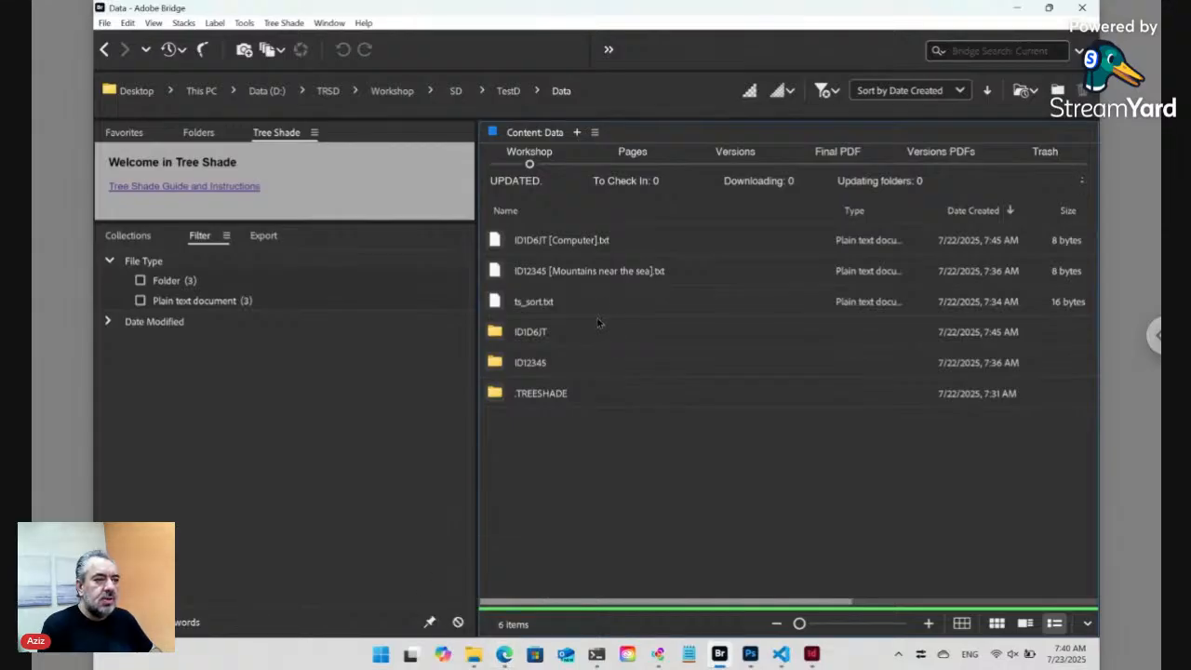
- Go up to TestD and refresh it so the key file reads Data ts_key_4.txt
left_click(509, 93)
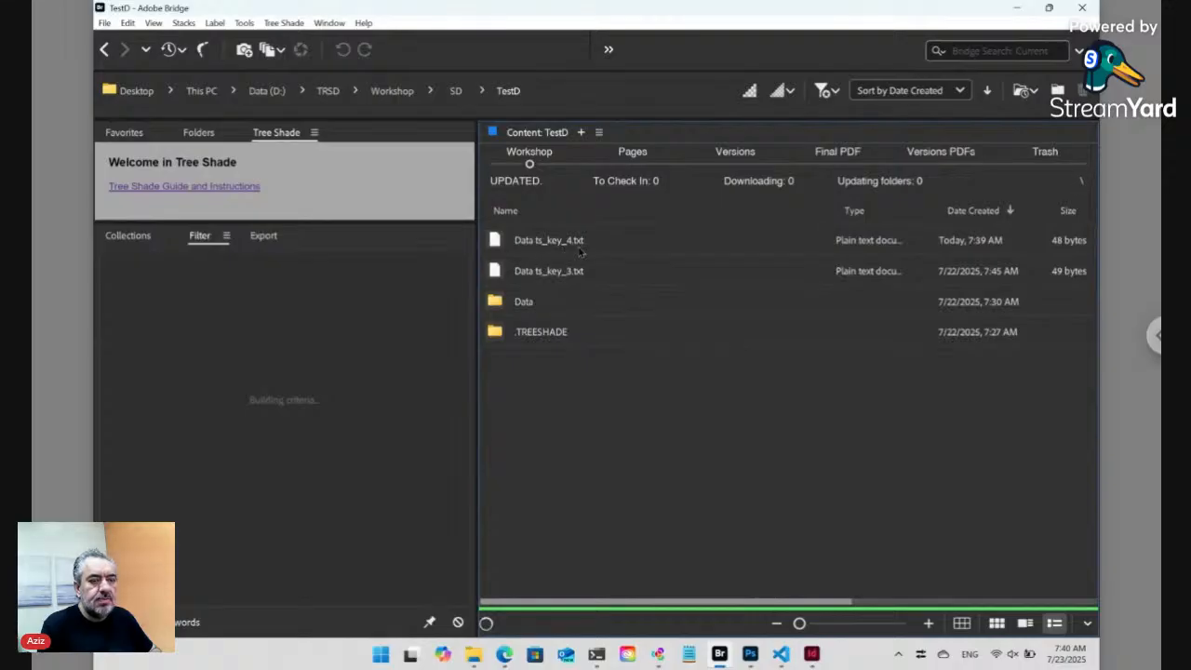
left_click(155, 23)
left_click(190, 316)
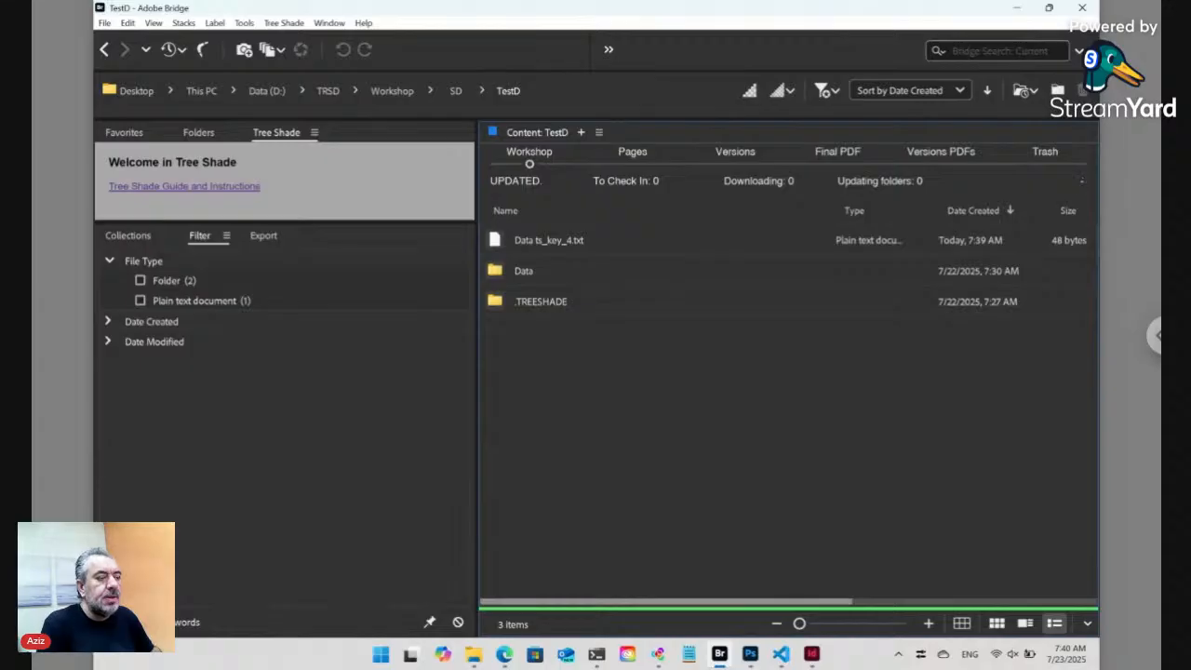
left_click(290, 24)
mouse_move(307, 44)
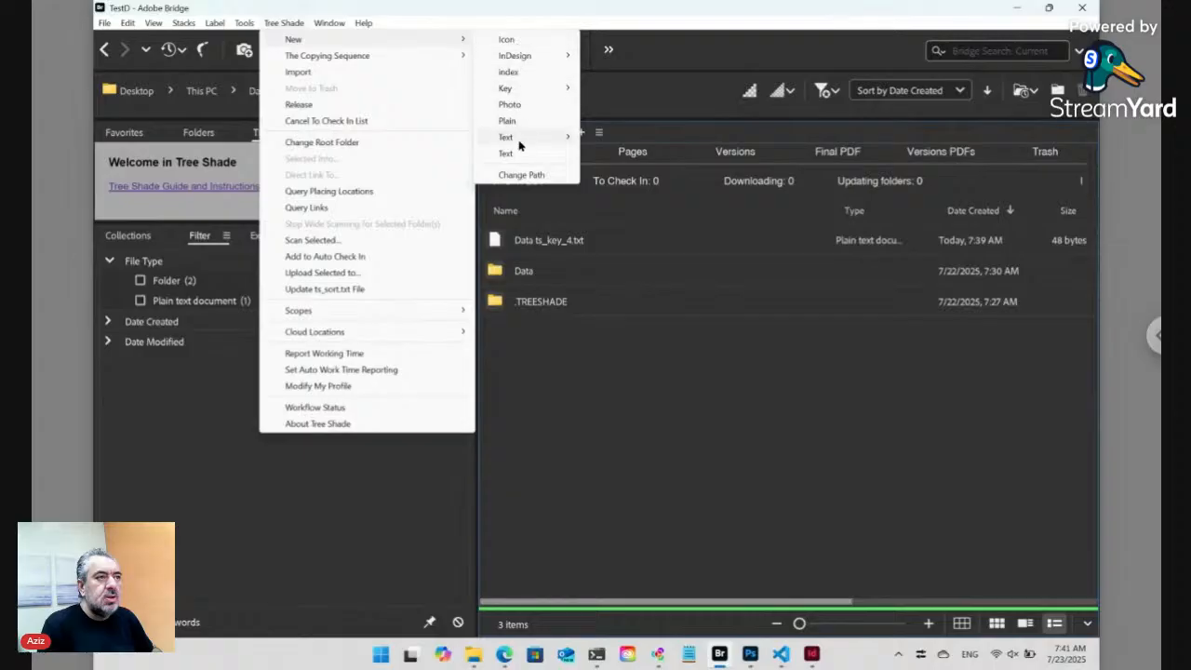
left_click(571, 359)
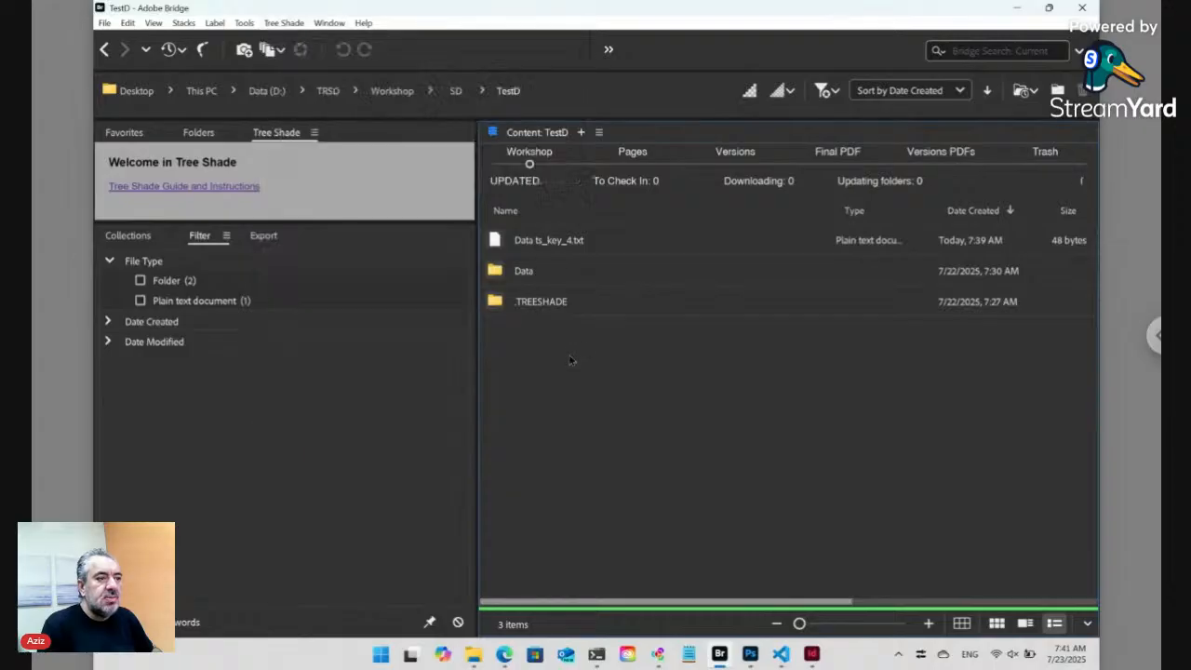
left_click(394, 97)
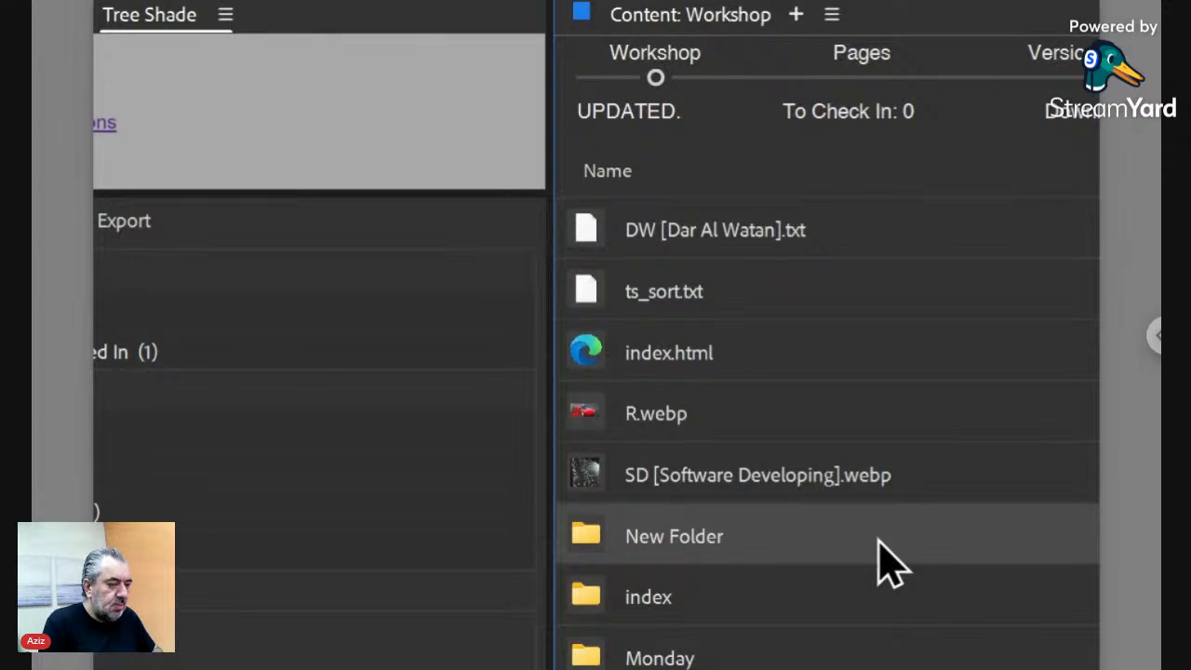
scroll(889, 562, "down", 5)
scroll(877, 558, "down", 5)
scroll(878, 559, "up", 3)
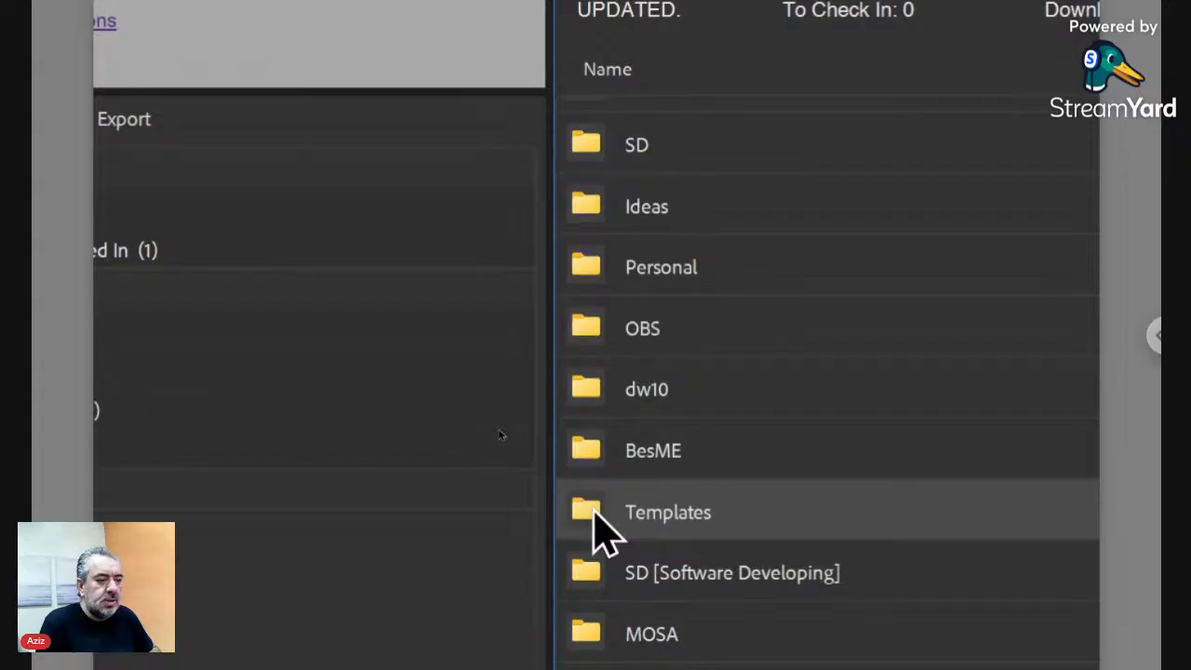
double_click(592, 512)
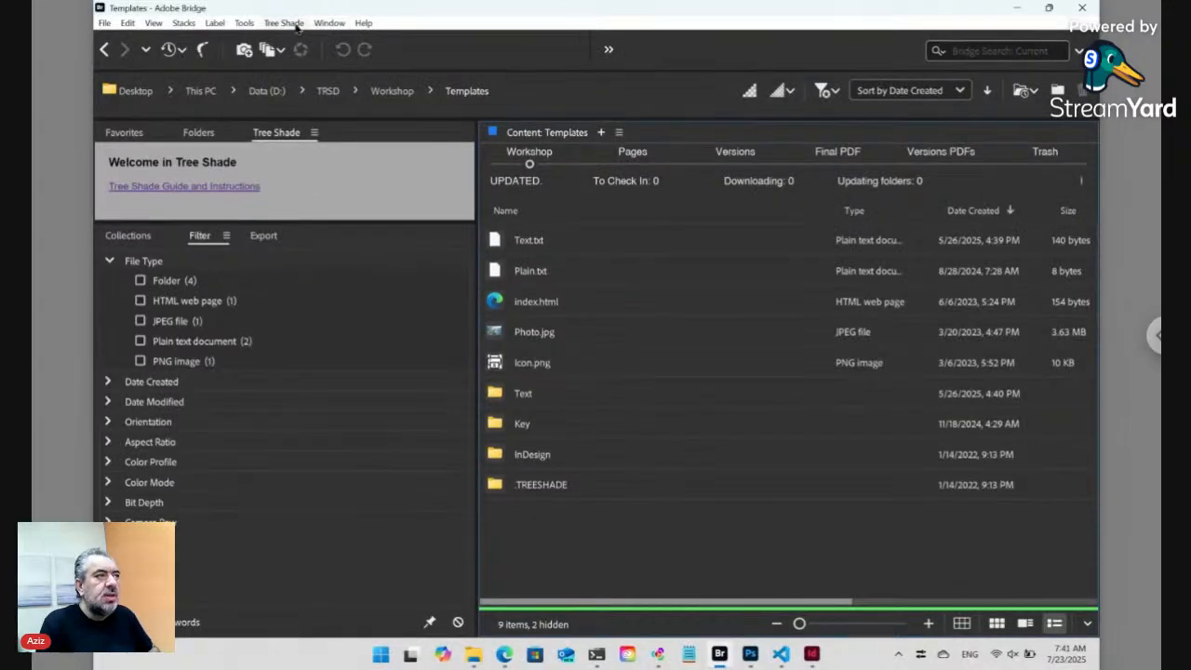
left_click(293, 24)
mouse_move(297, 39)
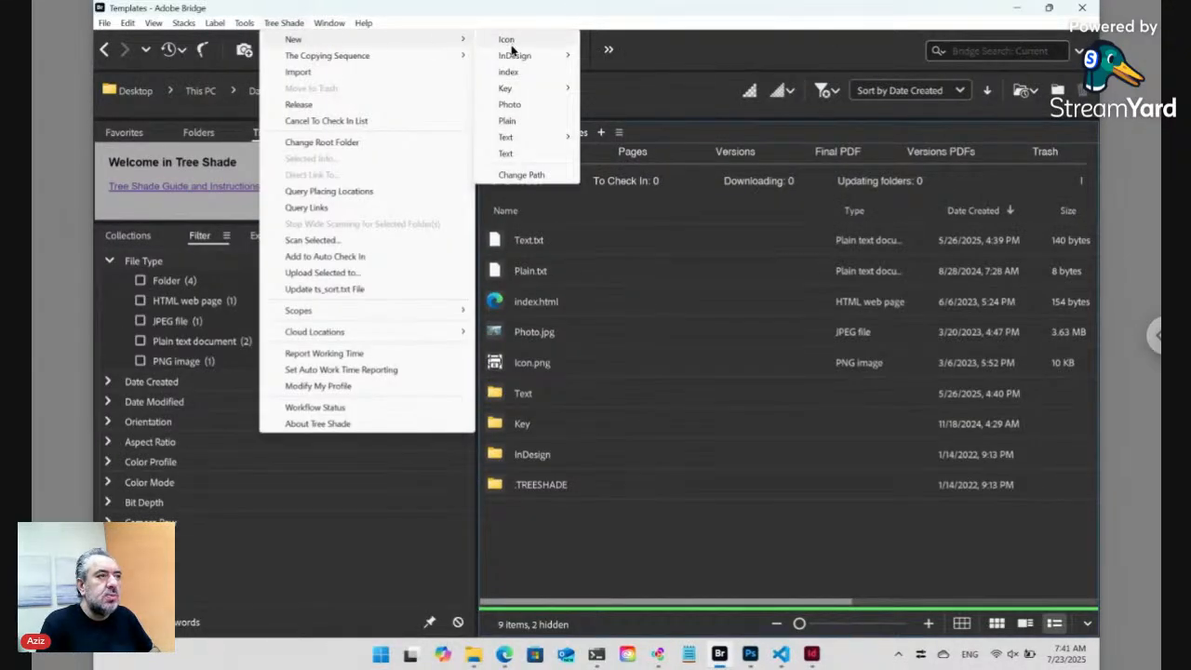
left_click(514, 125)
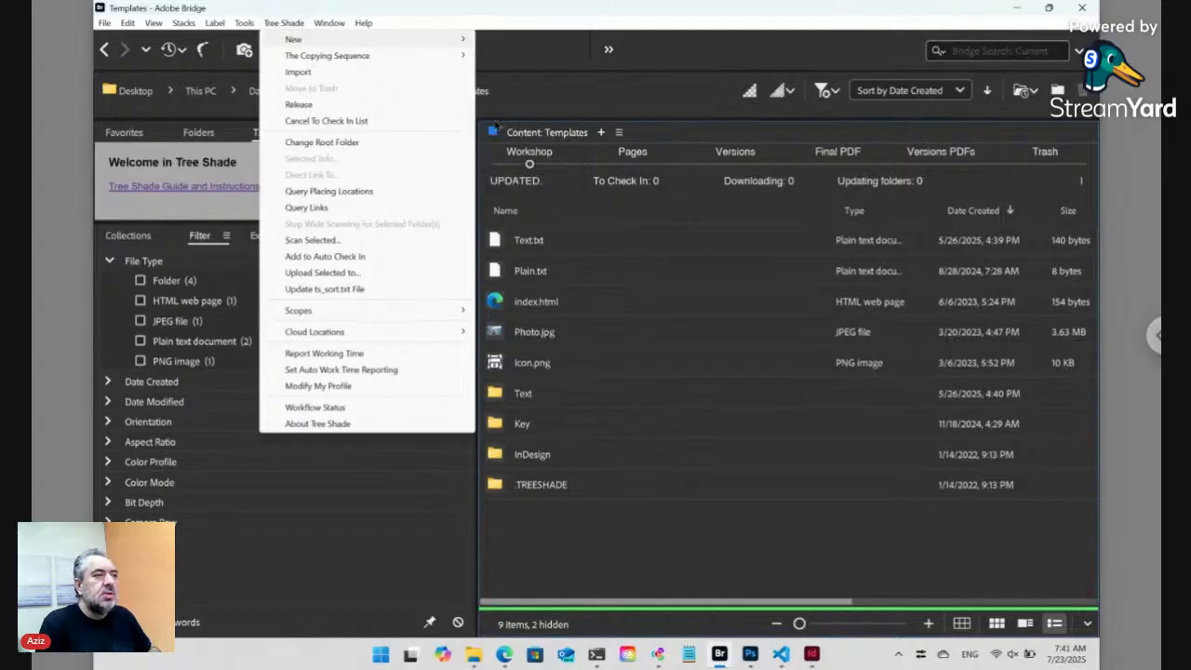
left_click(278, 24)
left_click(105, 49)
left_click(105, 49)
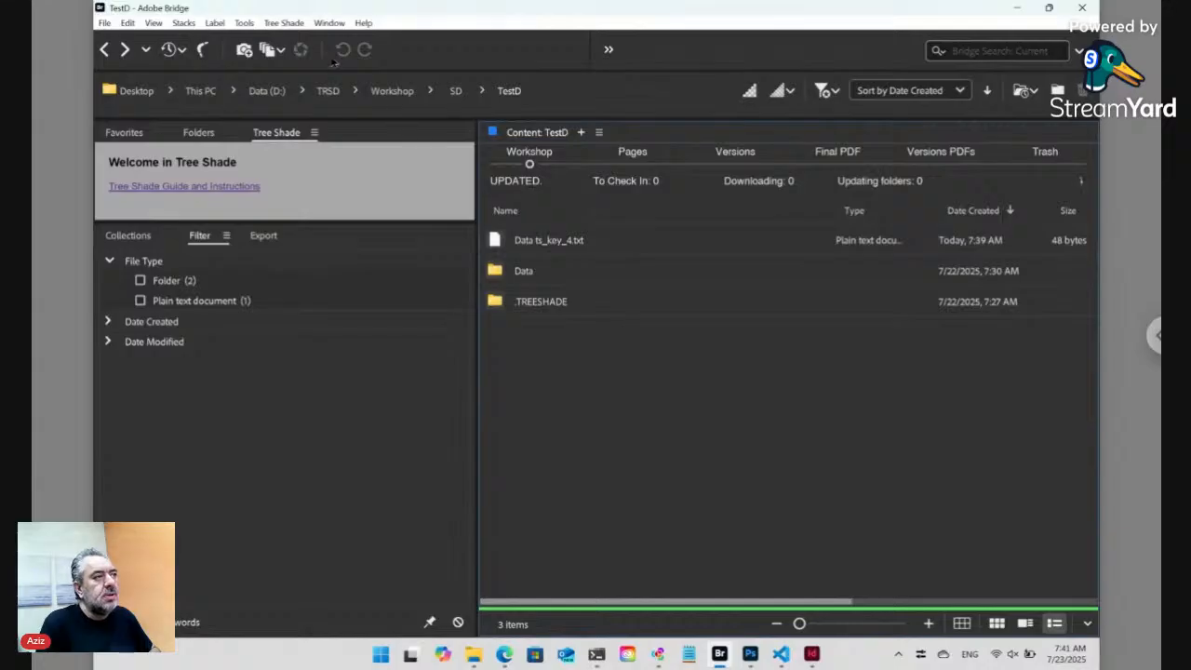
- Copy the template index.html from Workshop/Templates to D:/TRSD/Workshop/SD/TestD/index.html with Tree Shade
left_click(299, 24)
mouse_move(303, 41)
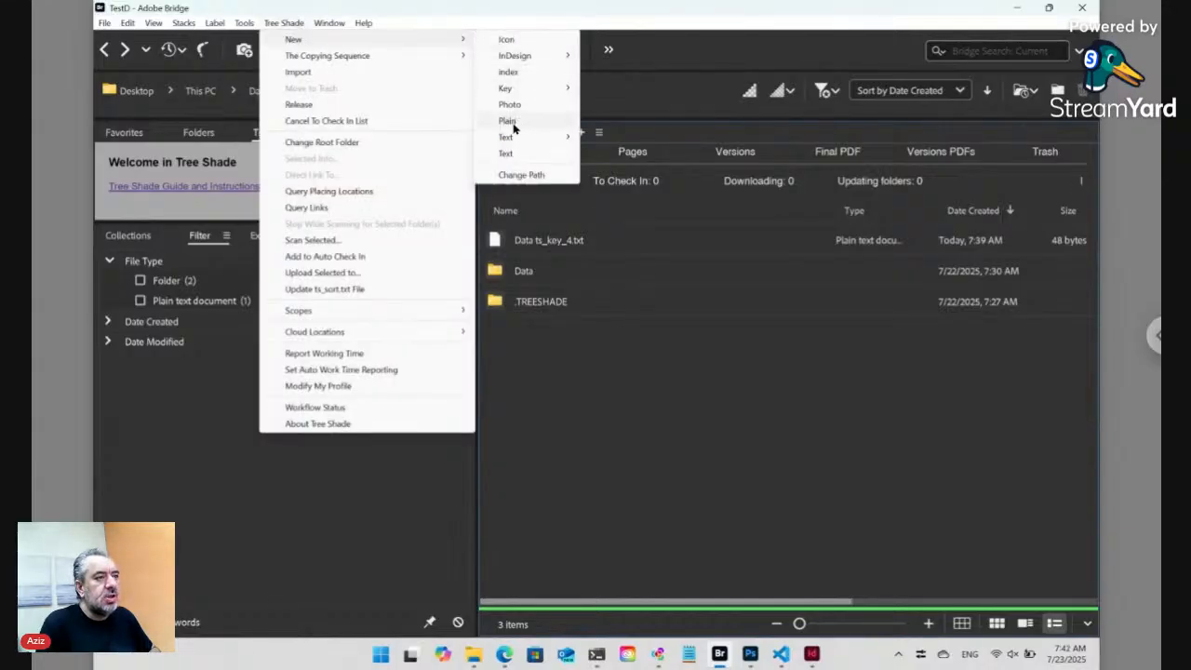
left_click(509, 73)
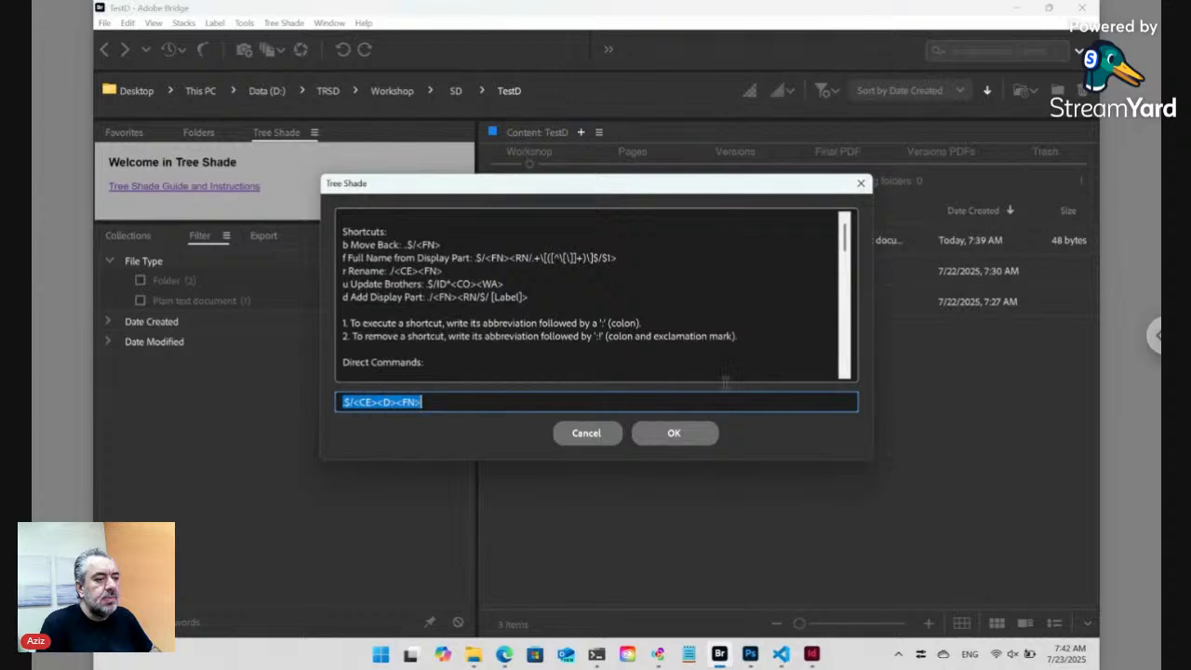
left_click(702, 437)
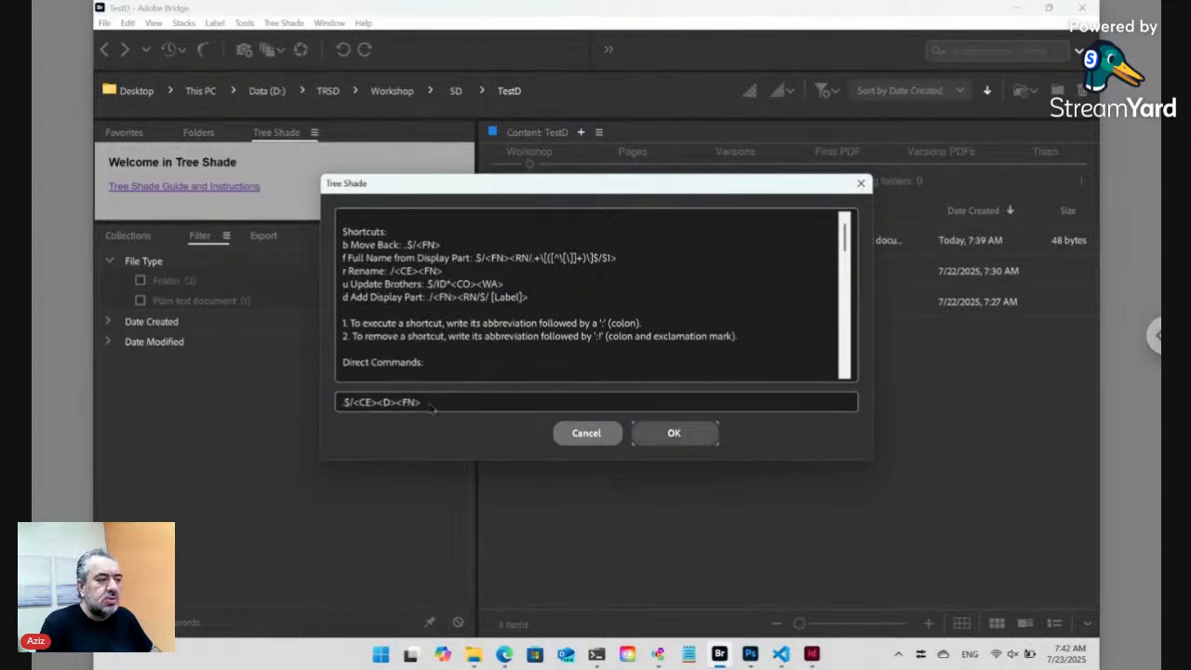
left_click(651, 433)
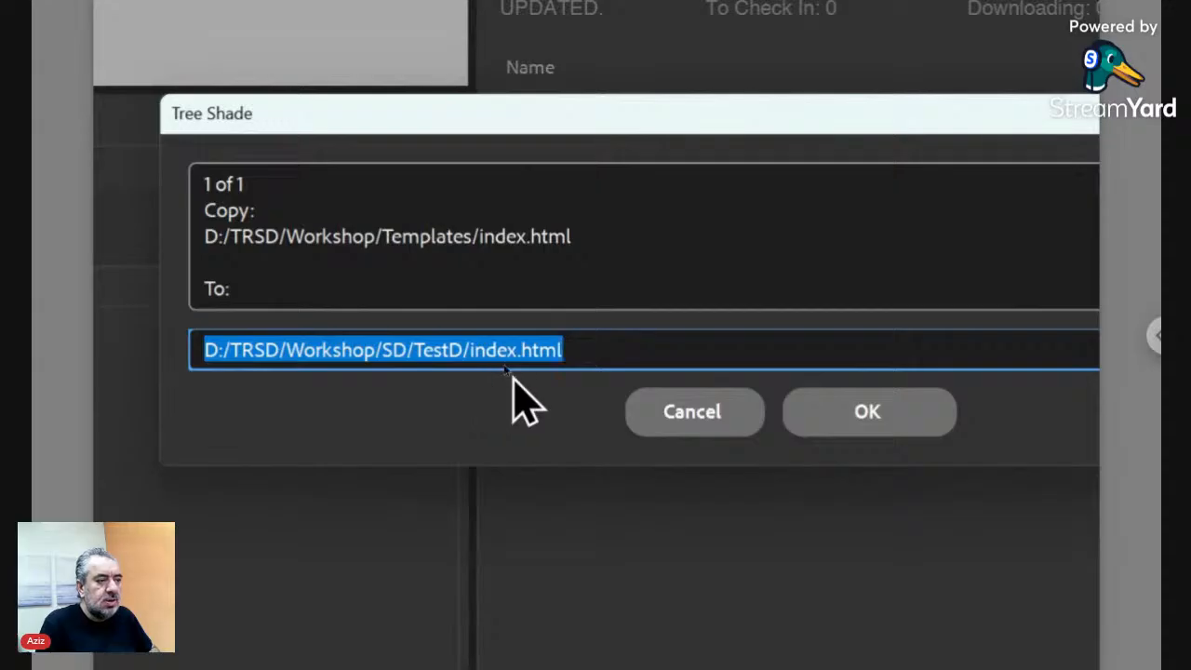
left_click(895, 430)
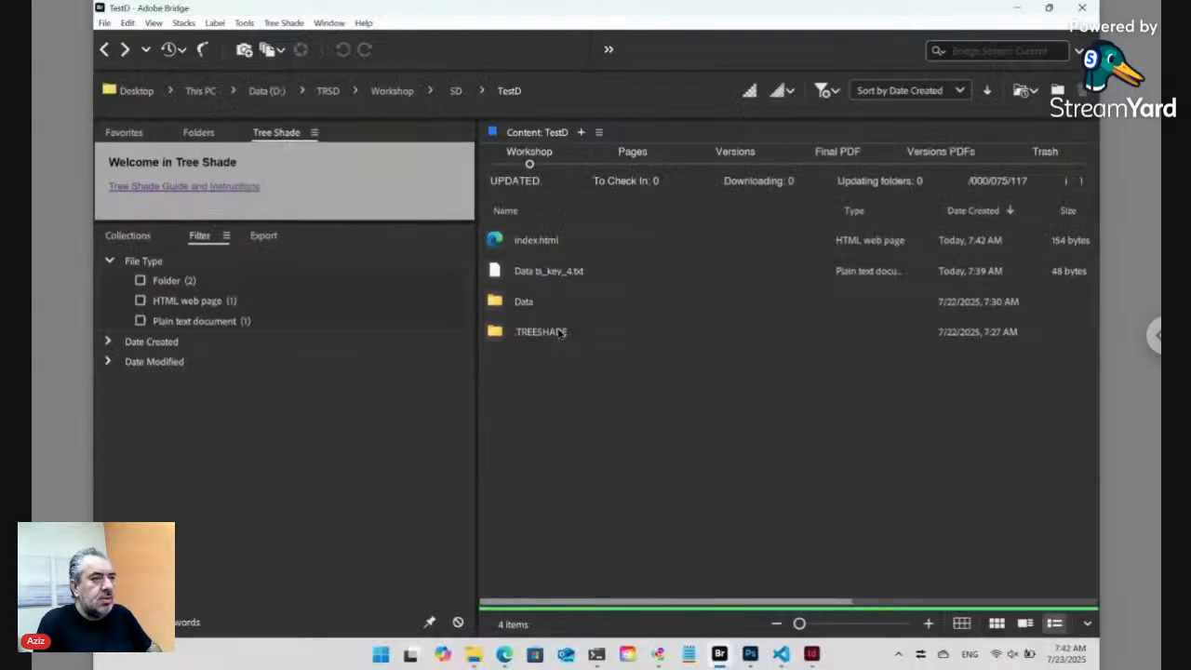
- Reload the Tree Shade TestD page in Edge
left_click(507, 654)
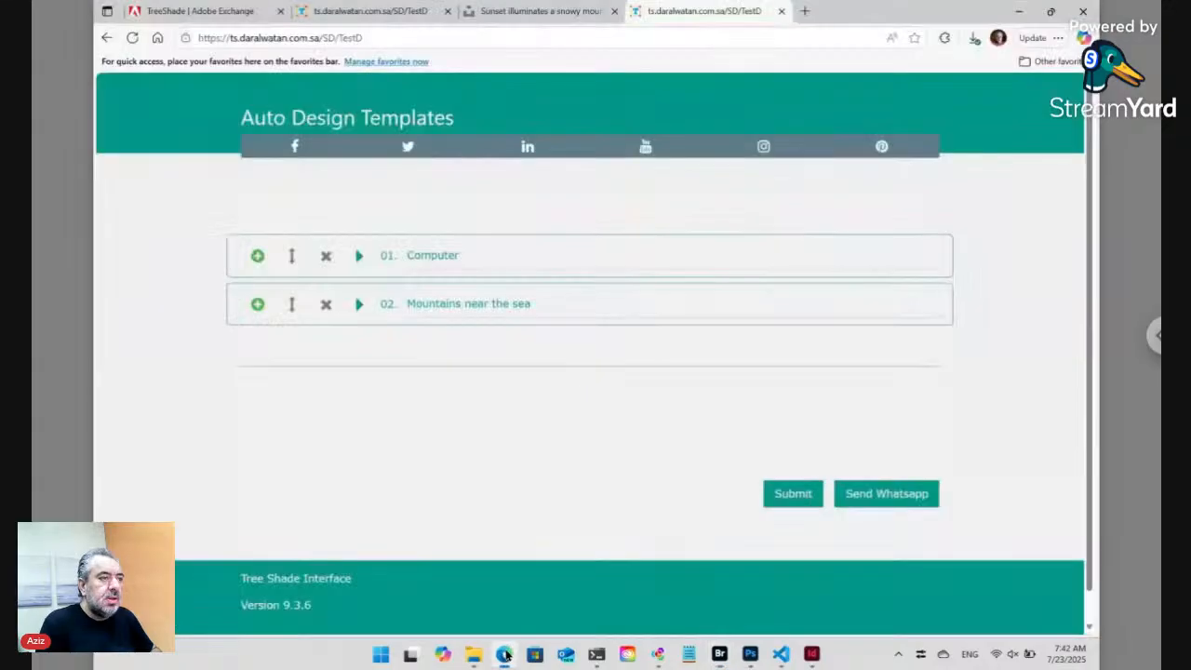
left_click(364, 39)
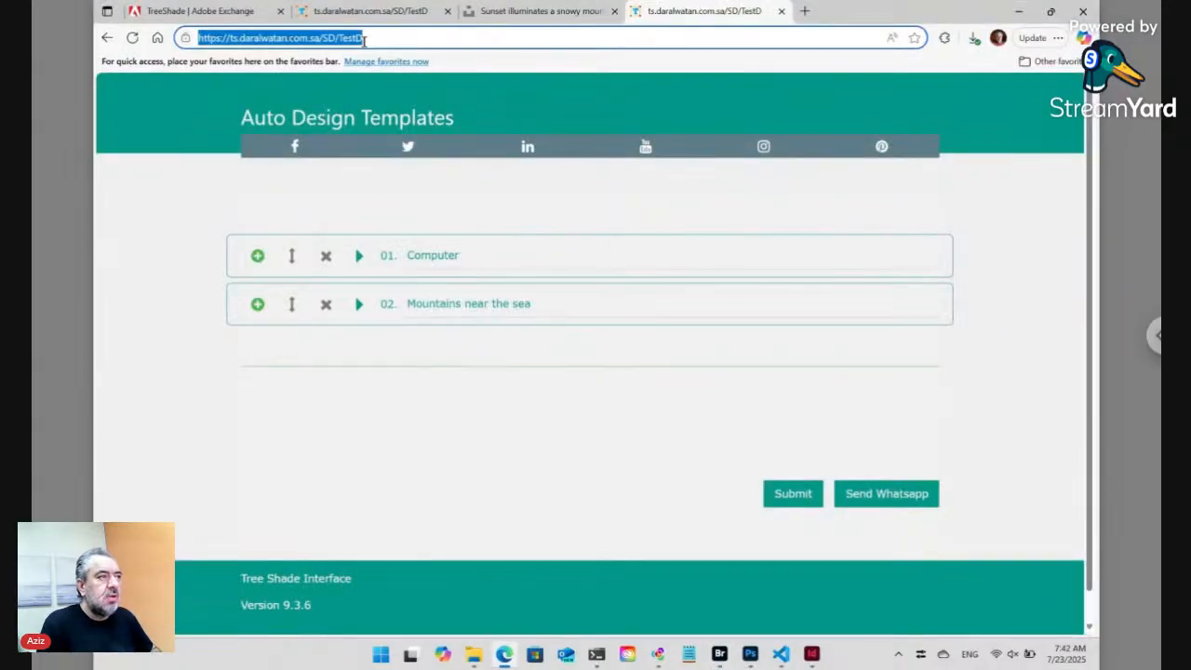
key("Return")
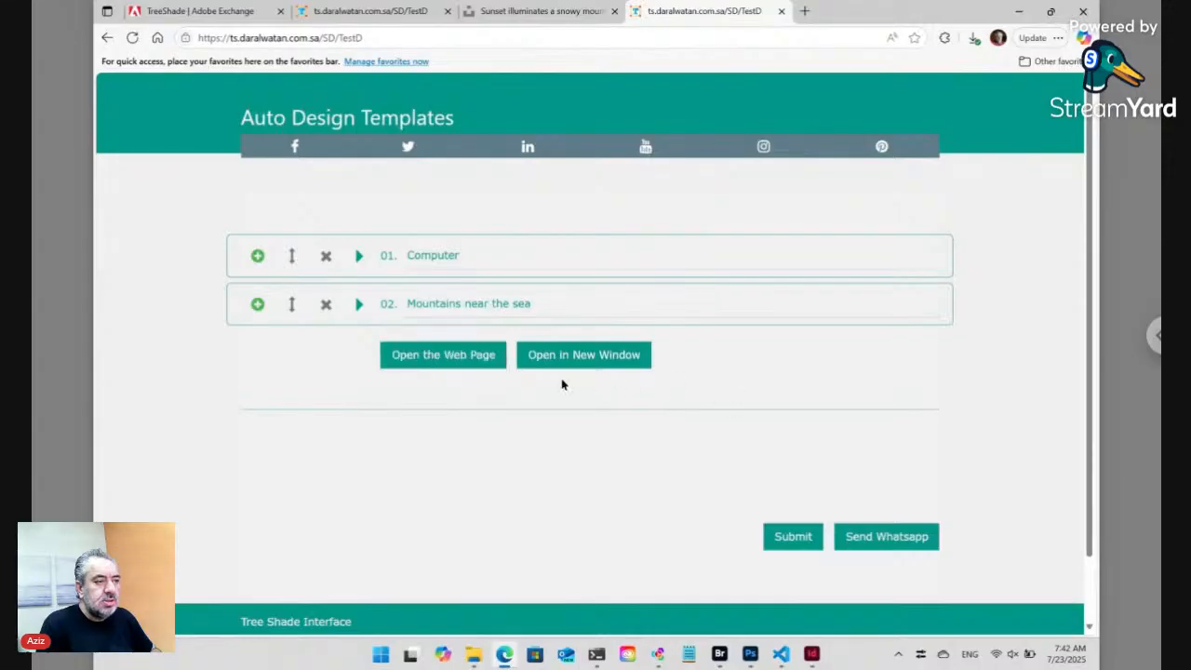
- Preview TestD's index.html showing 'This is a Heading', trying it in a separate window, then closing it
left_click(477, 368)
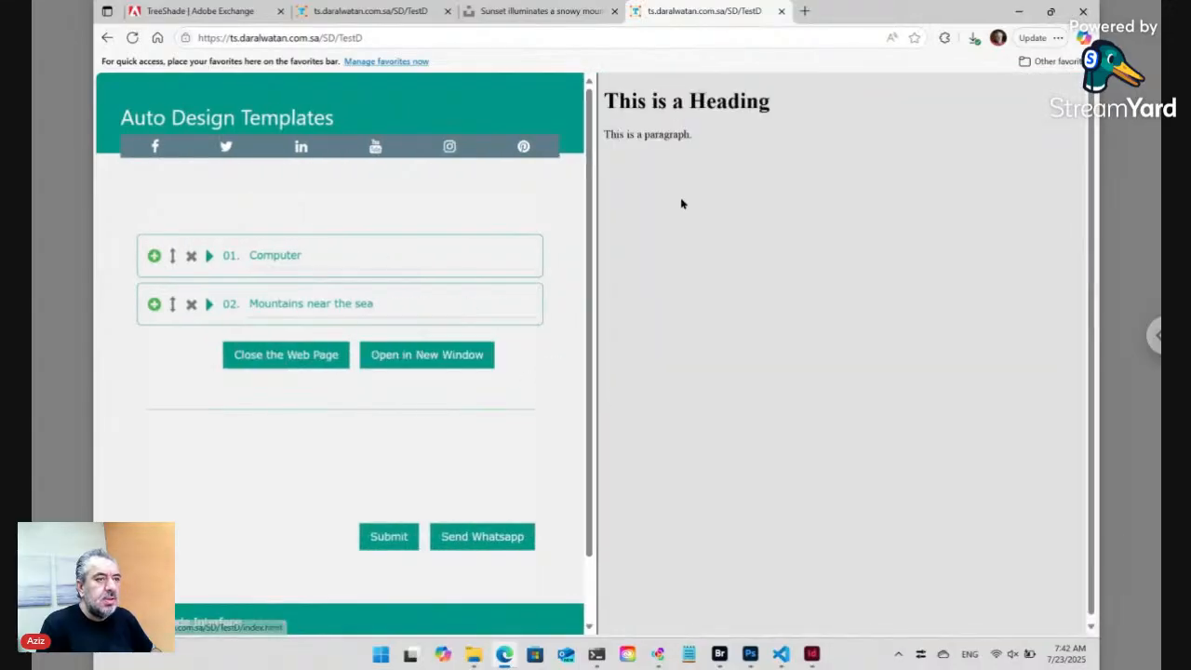
left_click(433, 361)
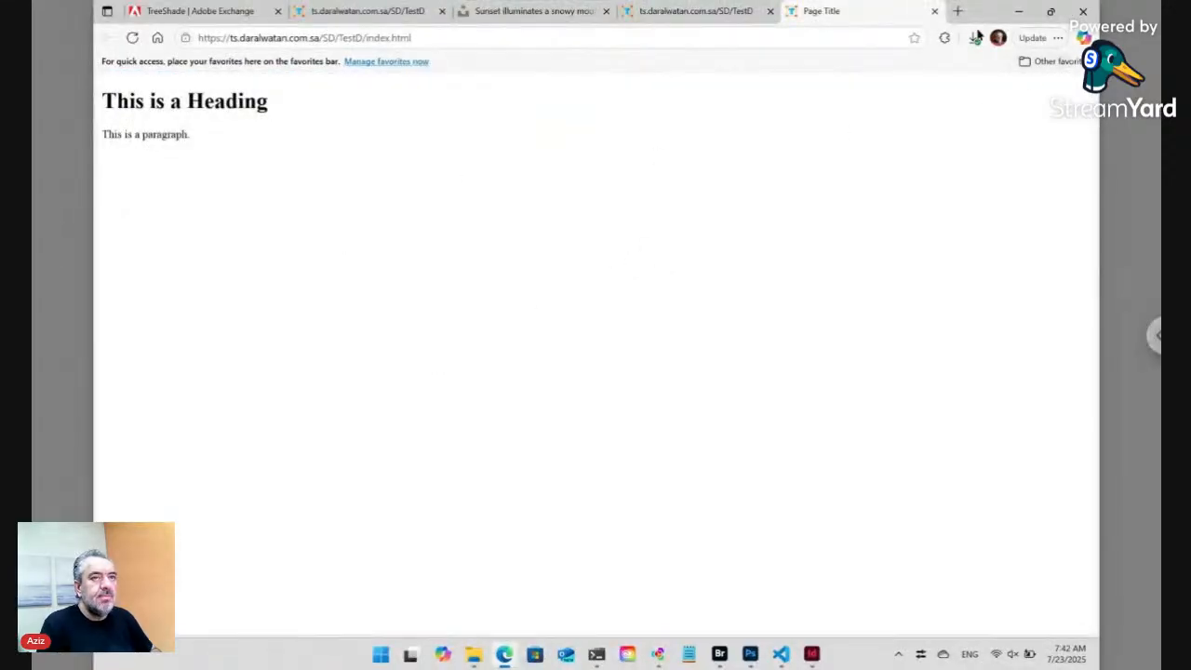
left_click(934, 12)
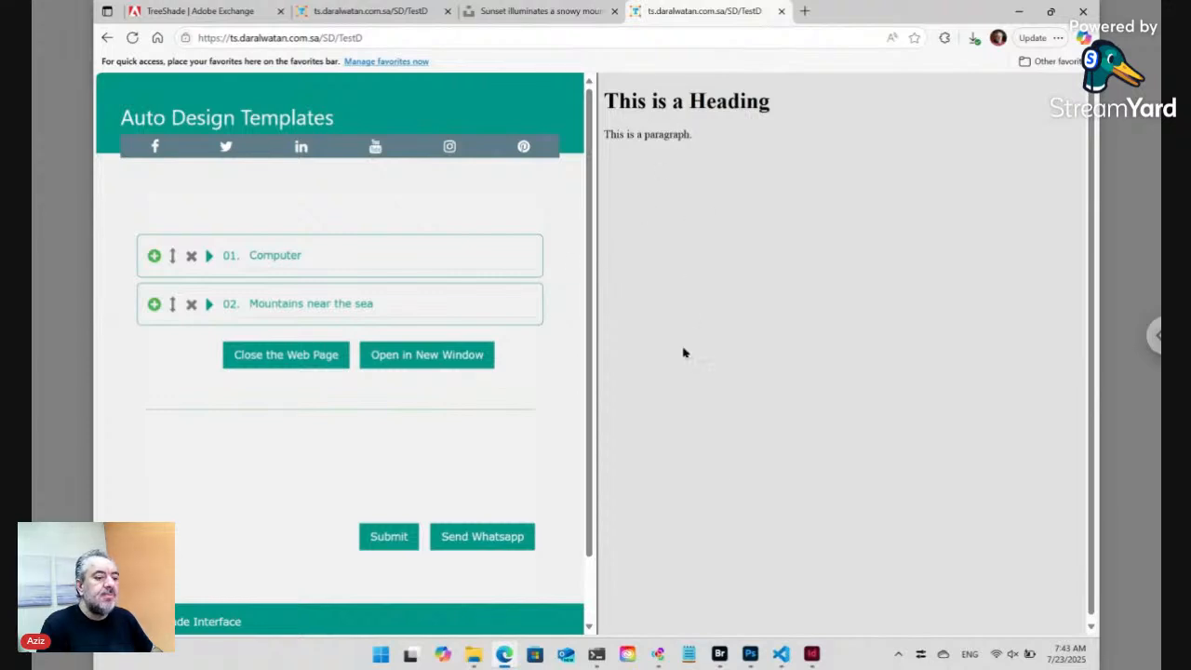
- Open the Data folder in Bridge and select ID1D6JT [Computer].txt
mouse_move(781, 659)
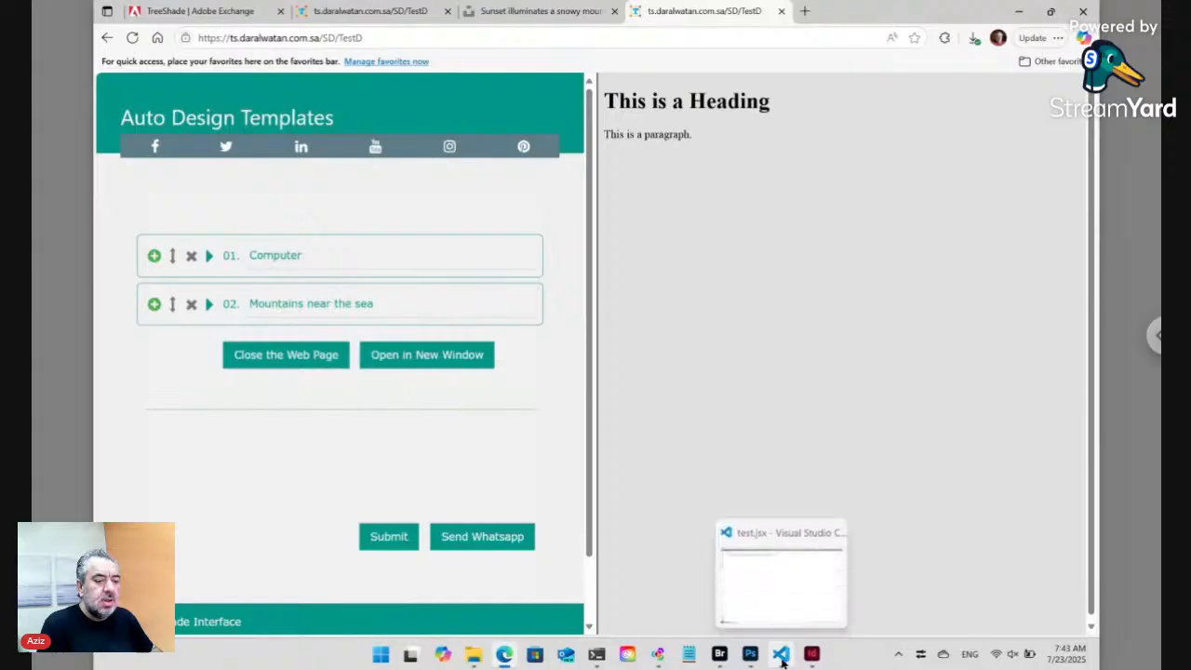
left_click(719, 654)
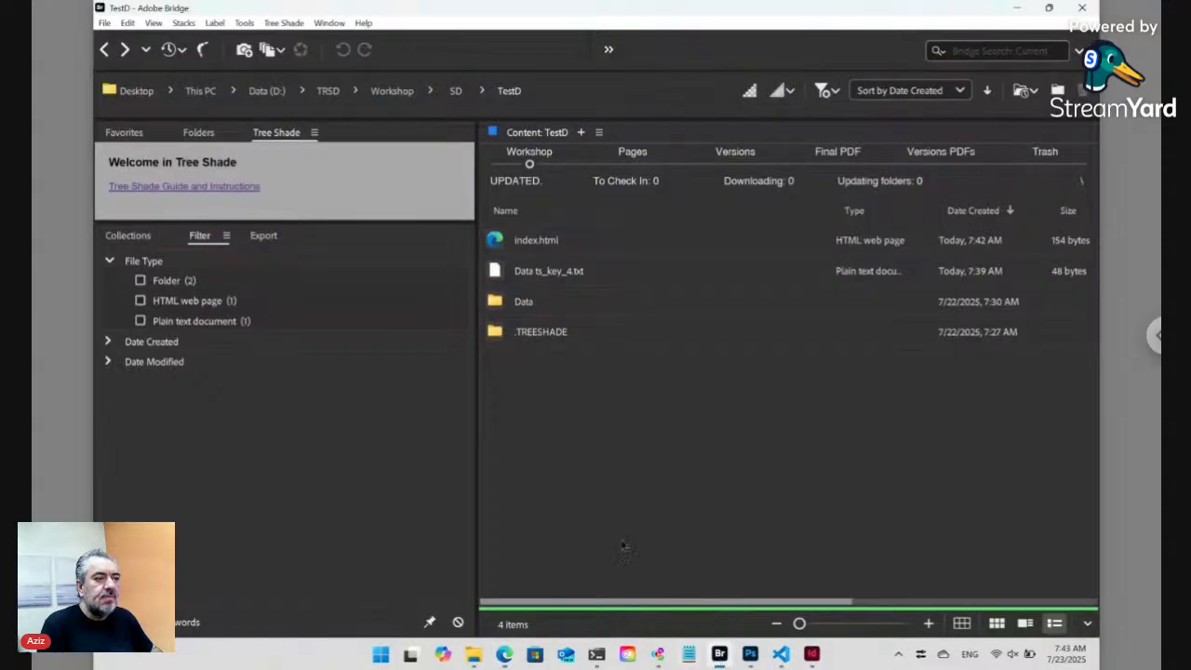
double_click(523, 301)
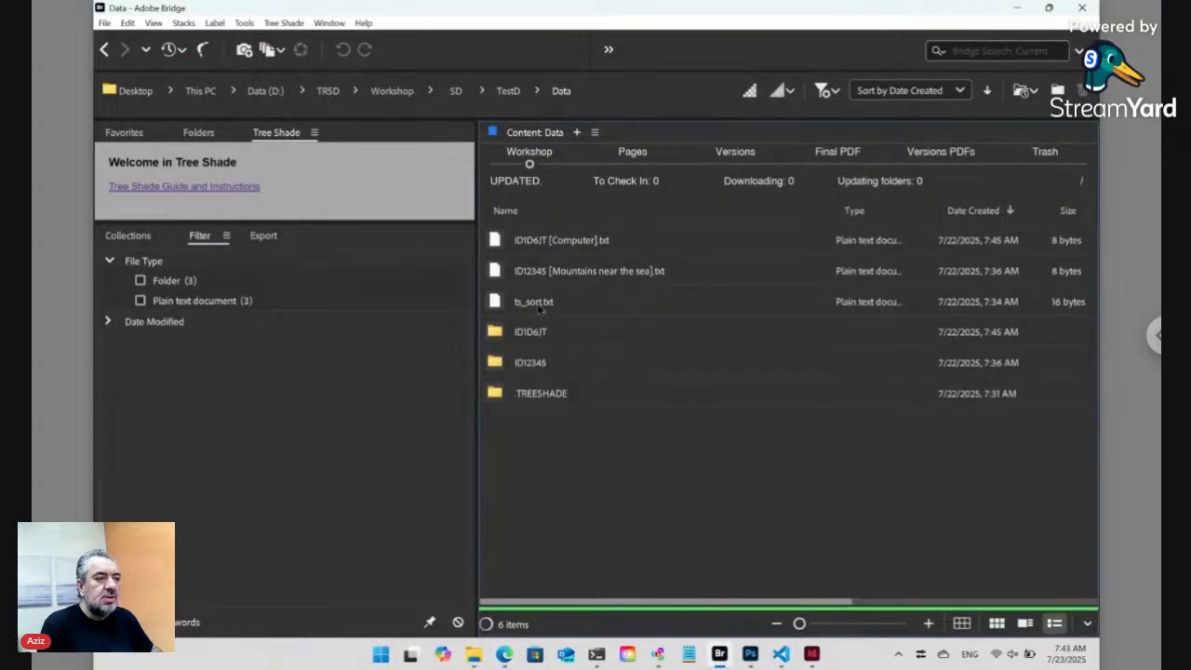
left_click(549, 244)
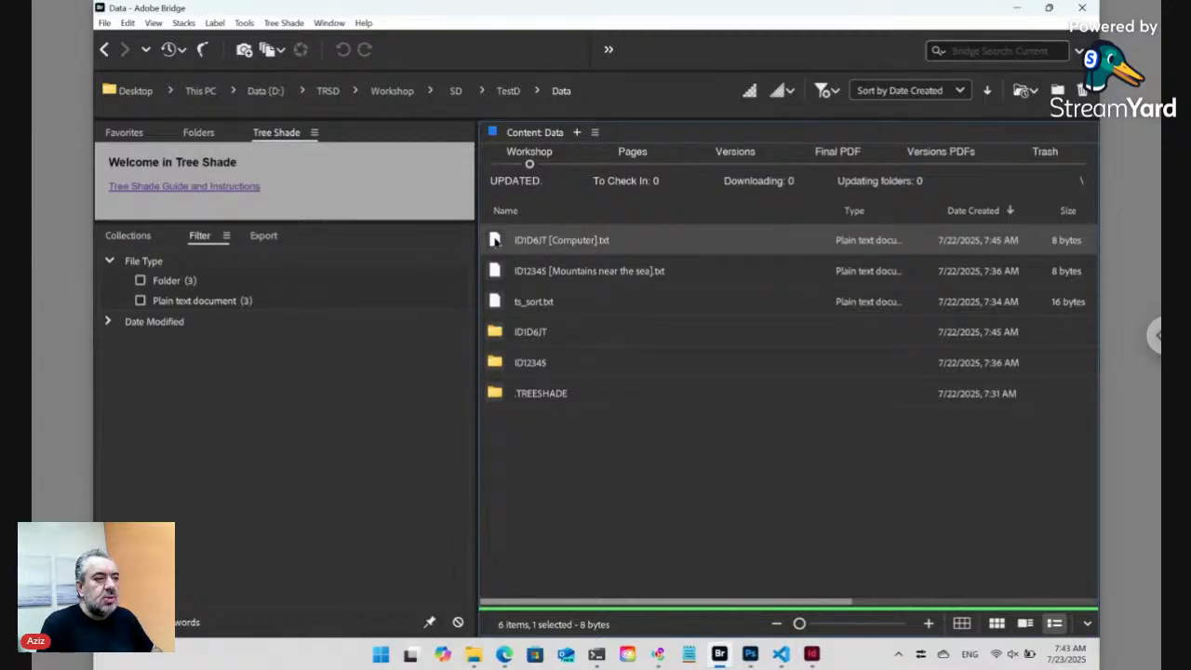
- Drag ID1D6JT [Computer].txt into Visual Studio Code to open it
left_click_drag(496, 240, 562, 245)
key("alt+Tab")
key("alt+Tab")
key("alt+Tab")
key("alt+Tab")
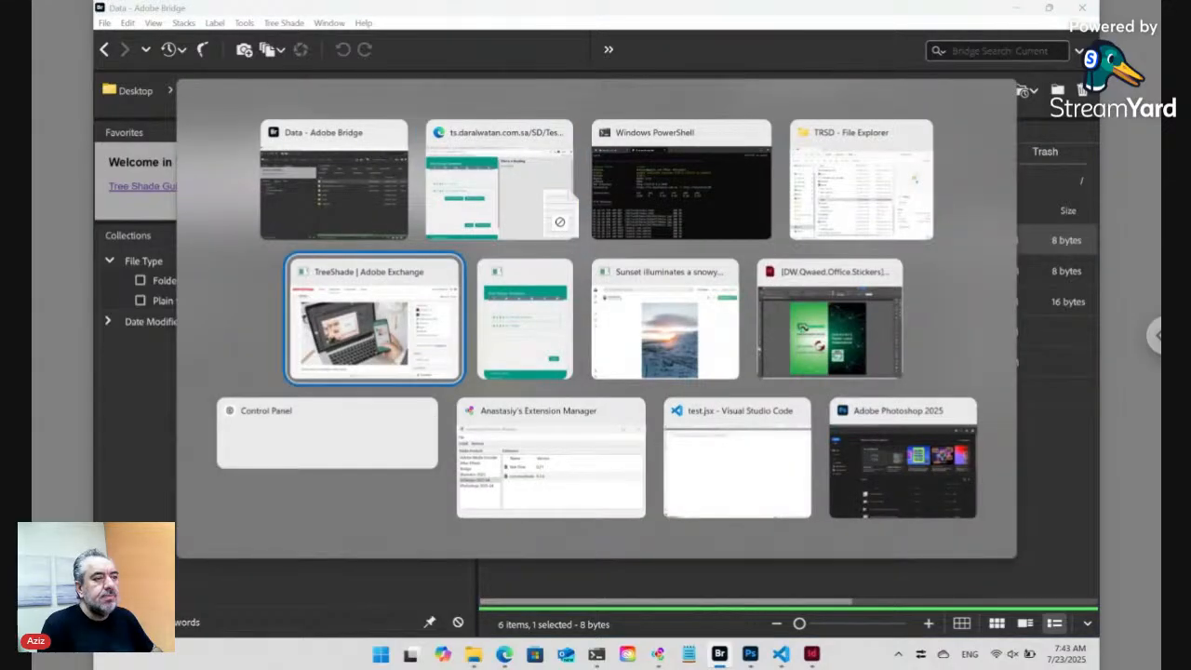
key("alt+shift+Tab")
key("alt+shift+Tab")
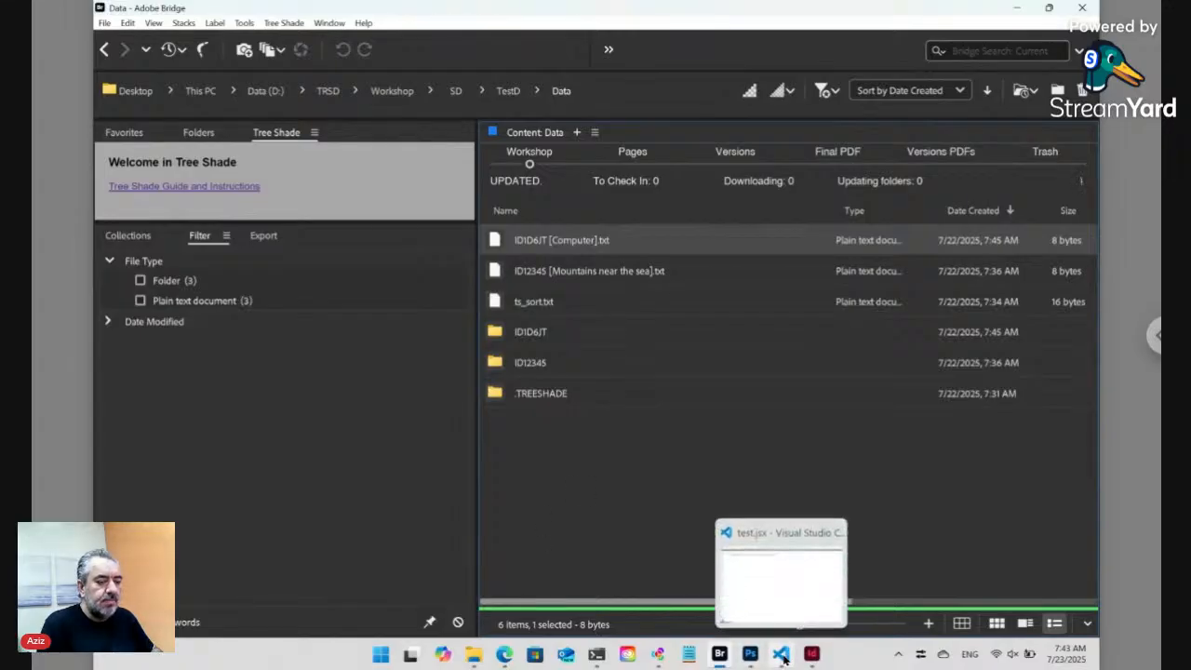
left_click_drag(502, 246, 613, 254)
key("alt+Tab")
key("alt+Tab")
key("alt+Tab")
key("alt+Tab")
key("alt+Tab")
key("alt+Tab")
key("alt+Tab")
key("alt+Tab")
key("alt+Tab")
key("alt+Tab")
left_click_drag(613, 254, 643, 258)
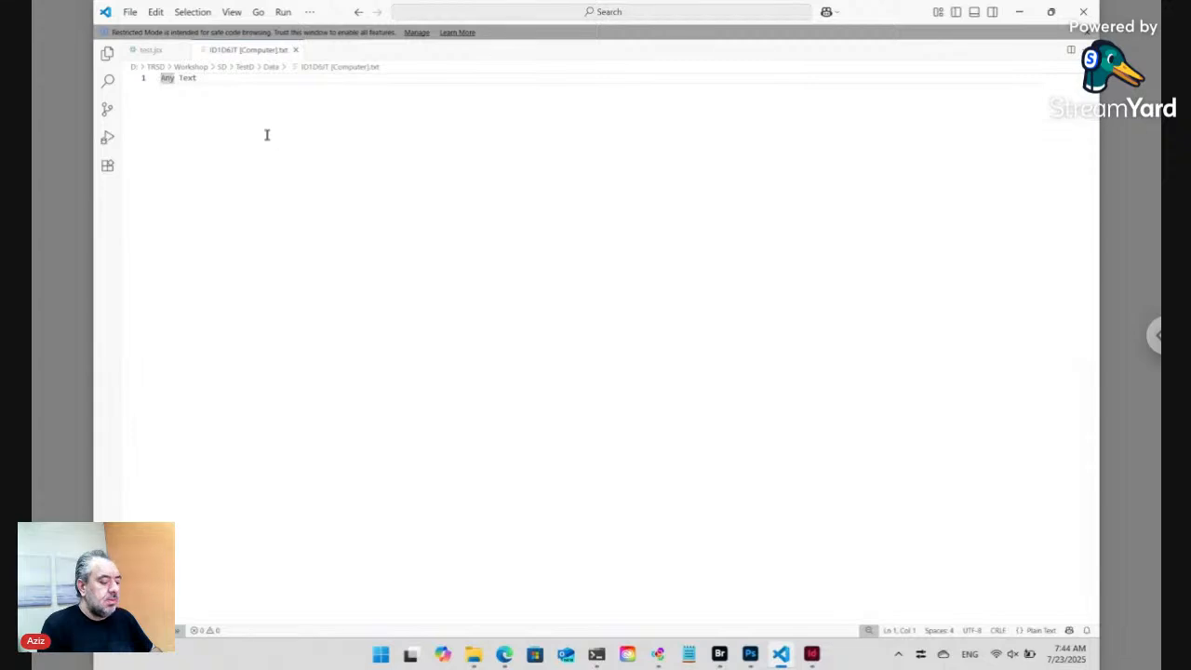
- Replace 'Any Text' with an opening <p> line and a closing </p> line
key("ctrl+a")
key("Delete")
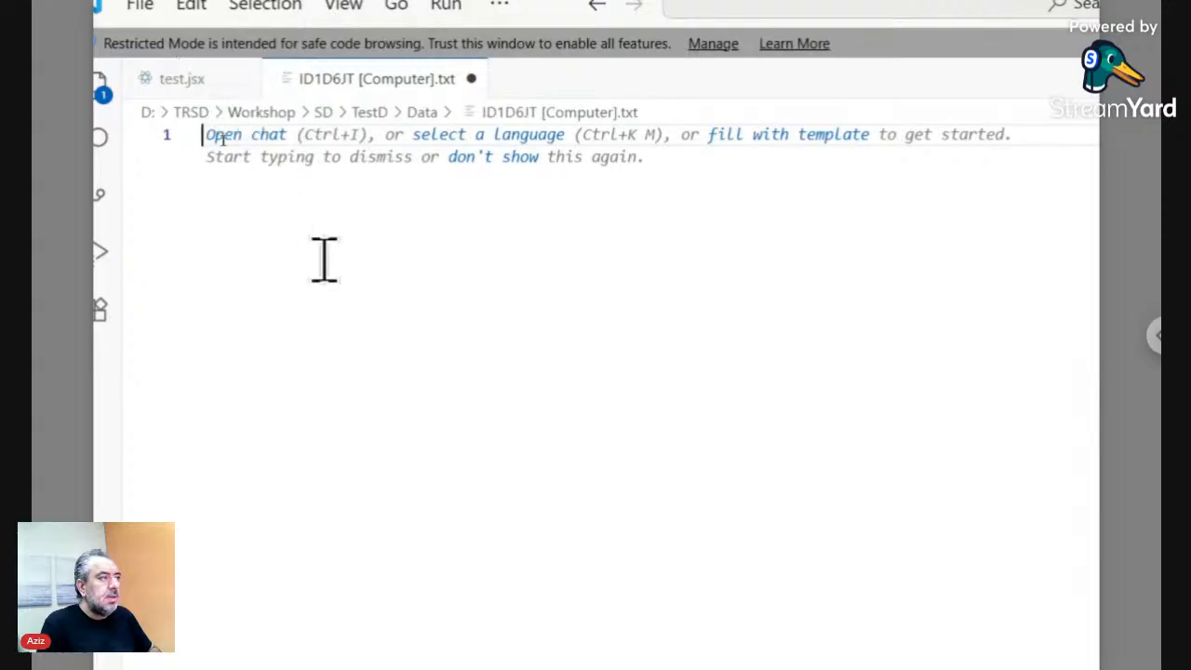
type("<")
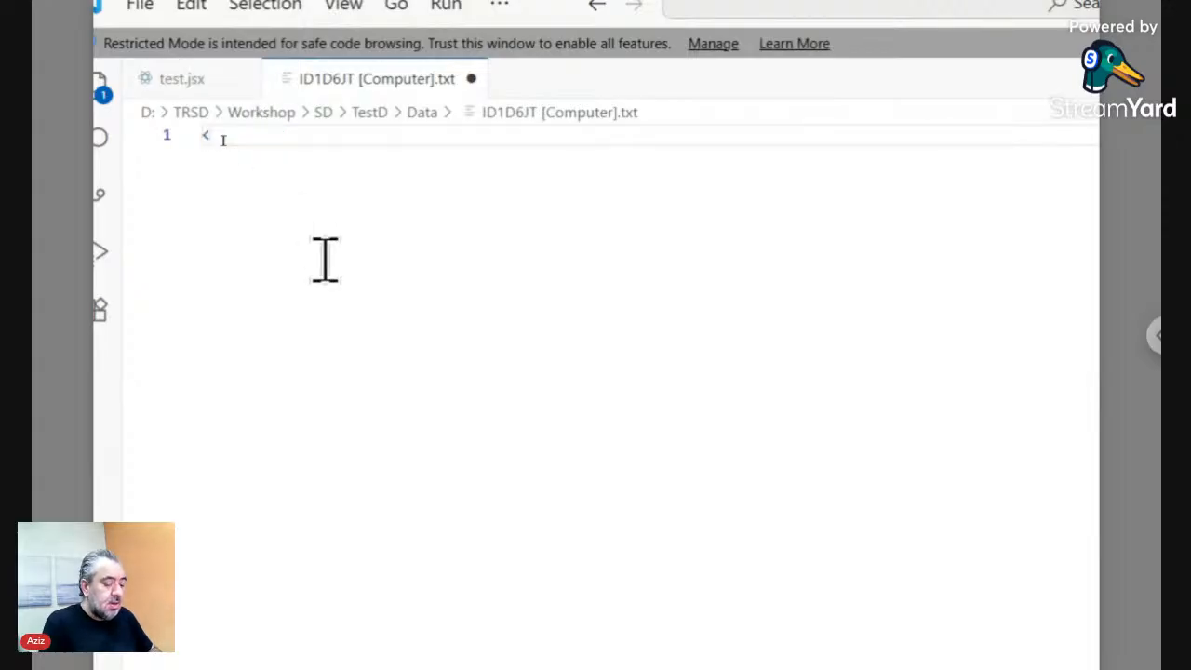
type("p>")
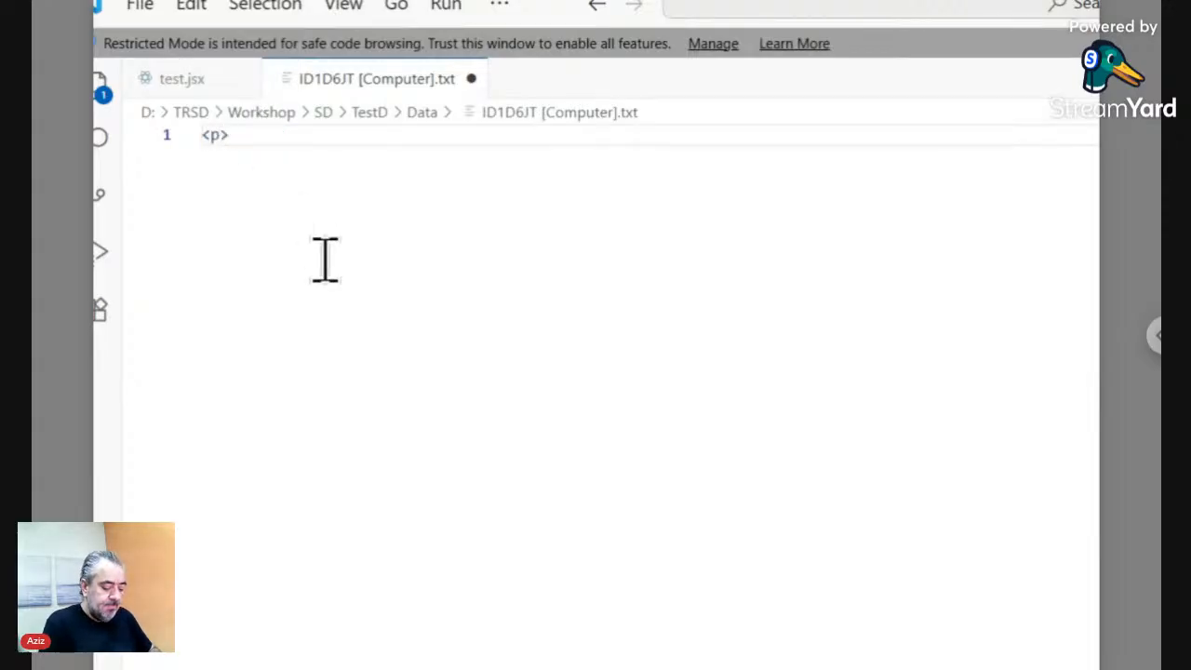
key("Return")
type("</")
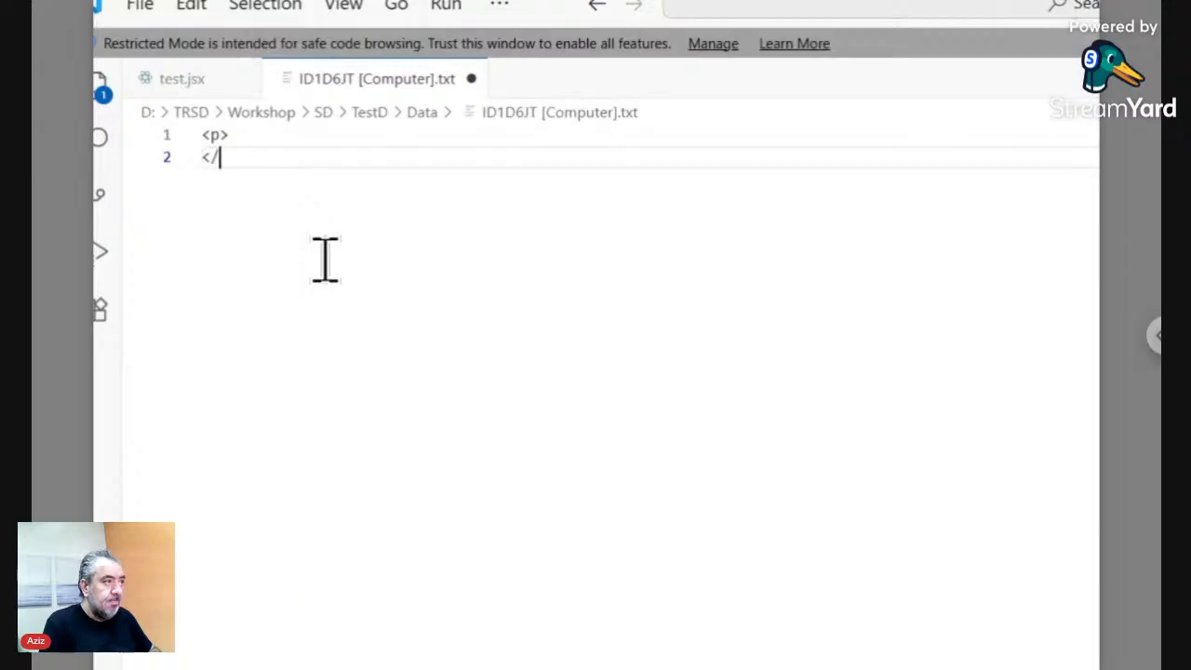
type(">")
key("Up")
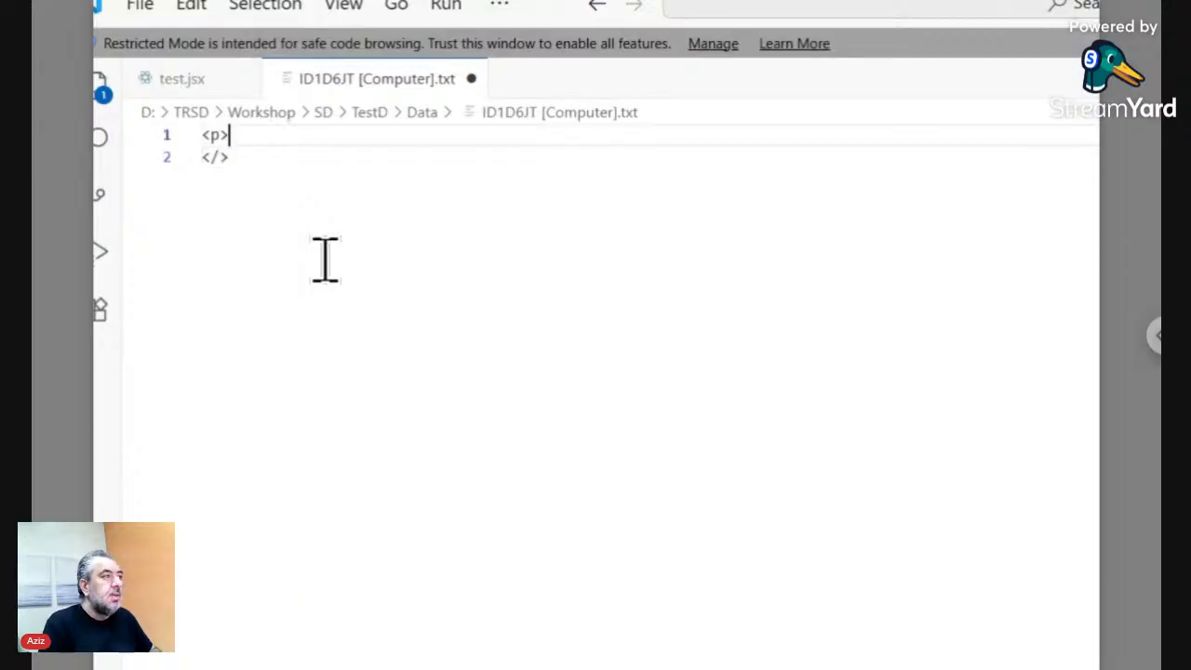
key("Down")
key("Left")
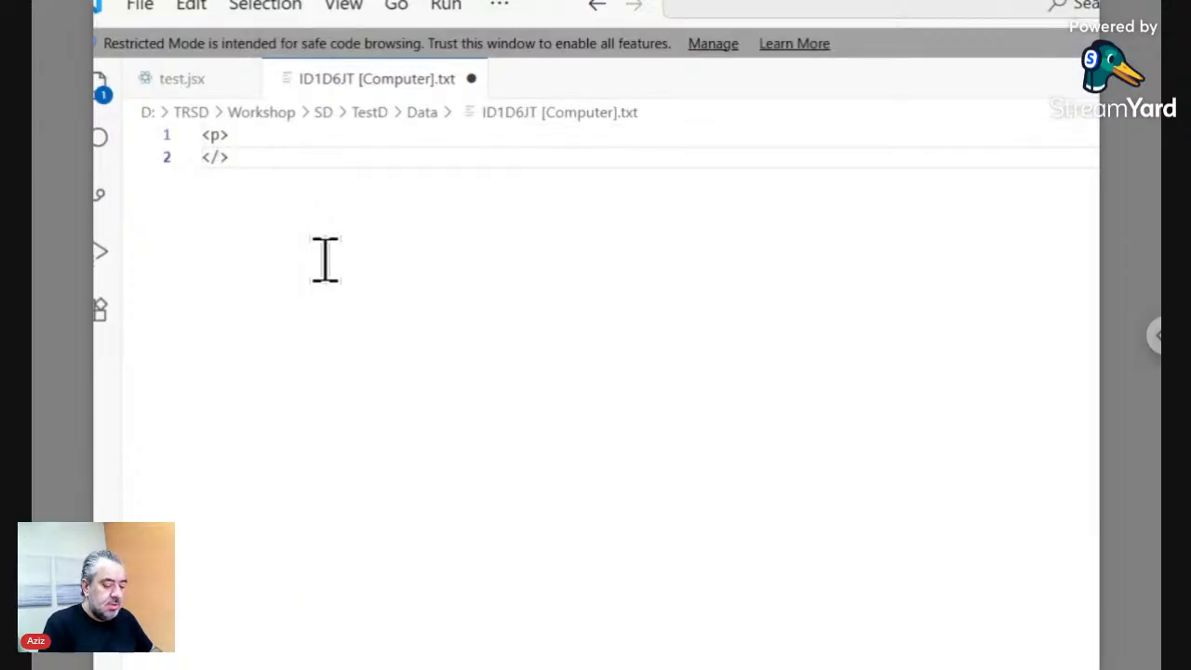
type("p")
key("Up")
key("Down")
key("Home")
key("Up")
key("Right")
key("Right")
key("Right")
- Insert the line '<ts>./<FN>/</ts>' inside the paragraph
key("Return")
type("<")
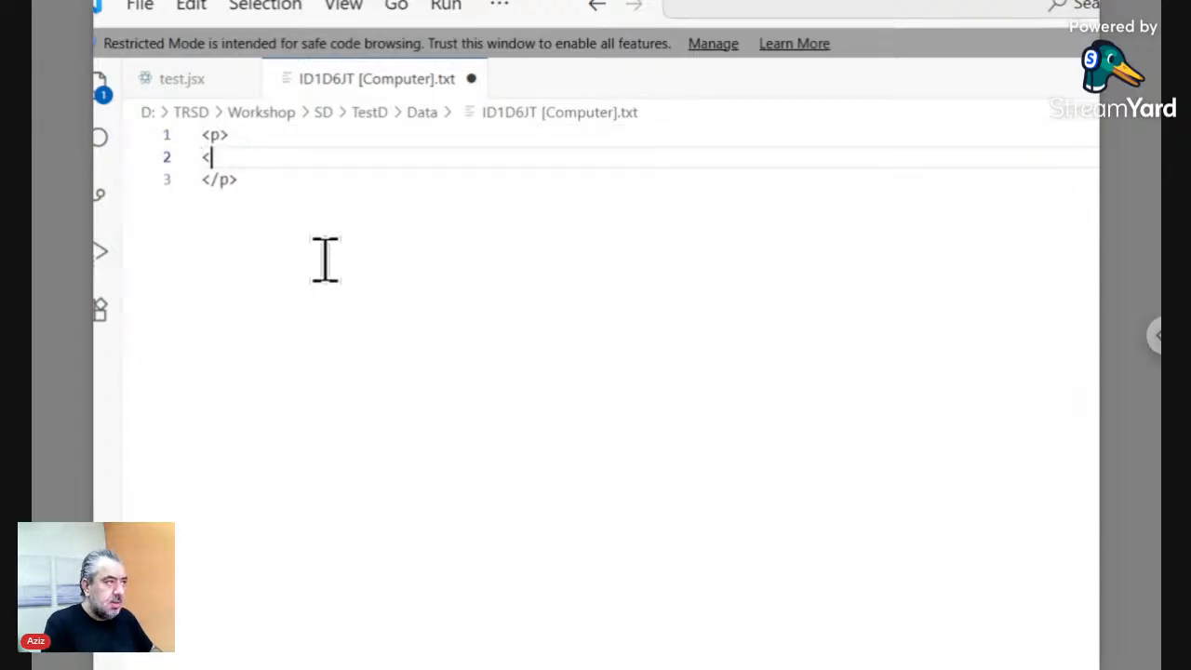
type("ts></ts>")
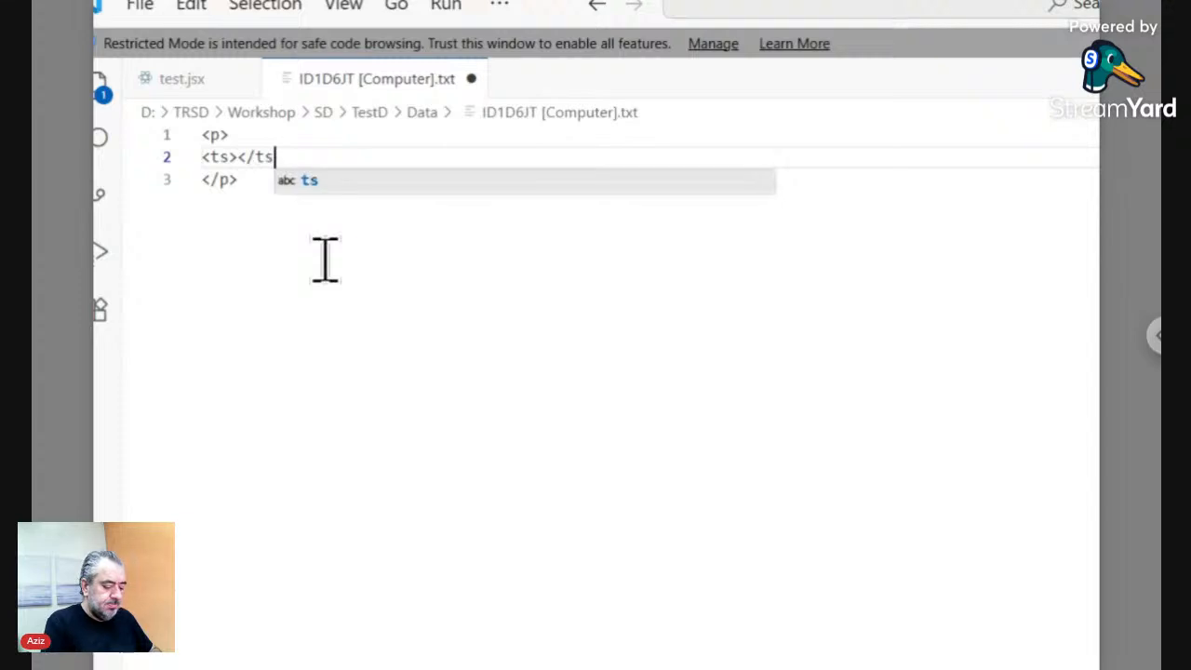
key("Left")
key("Left")
key("Left")
key("Left")
key("Left")
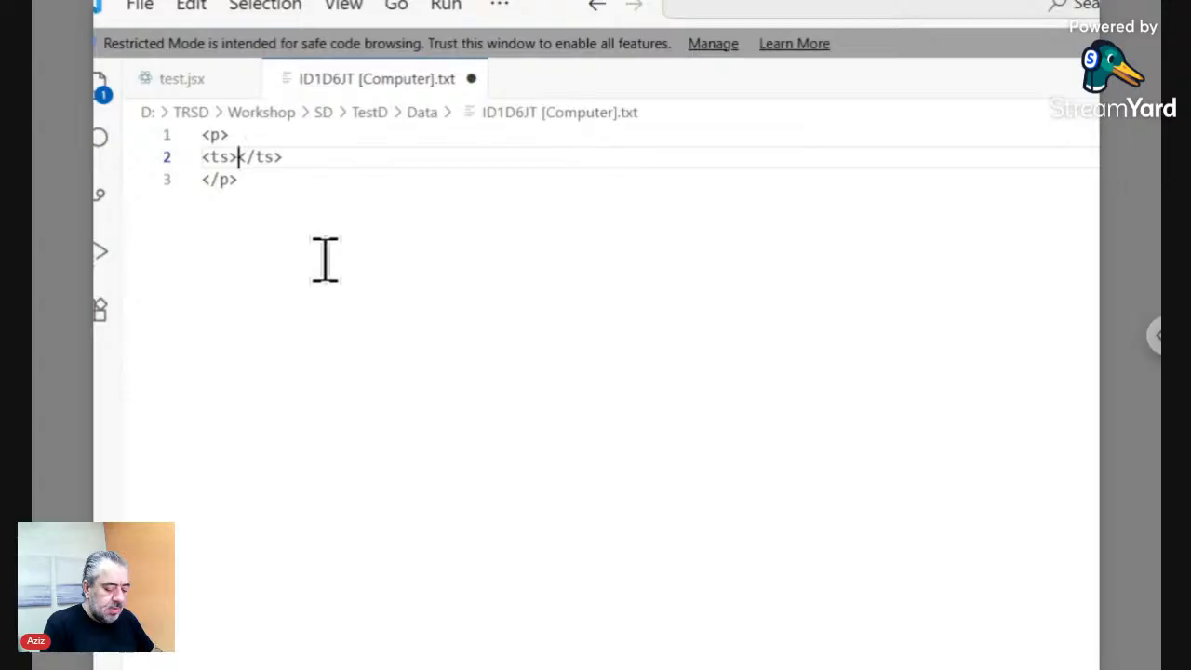
type("./")
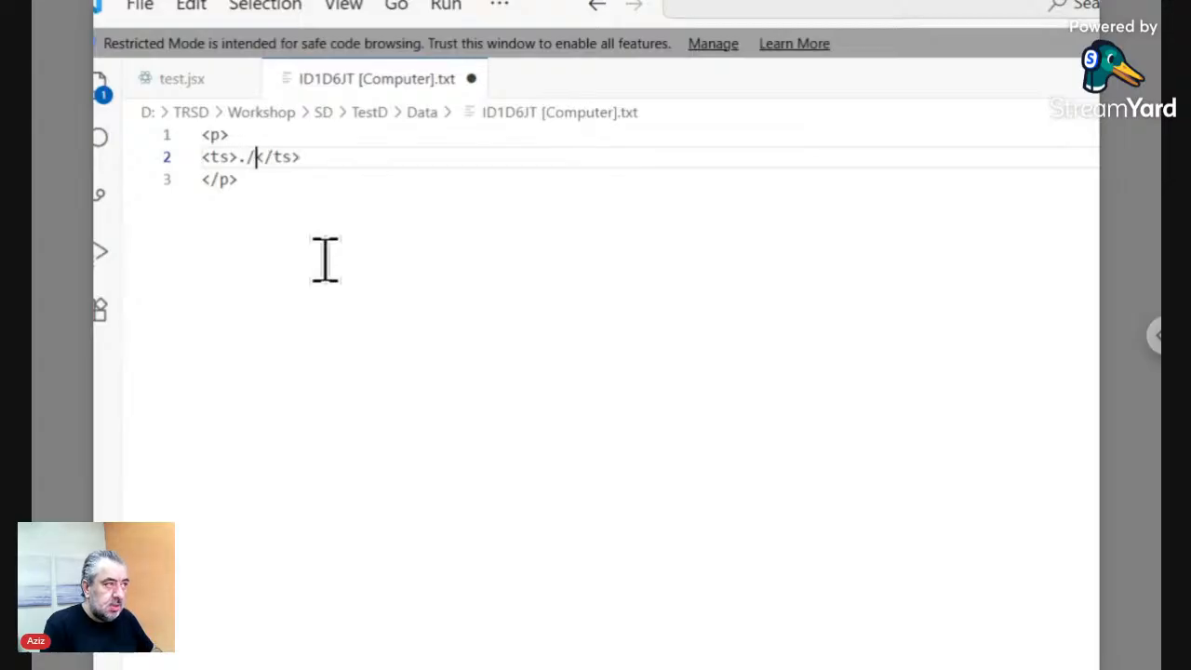
type("<")
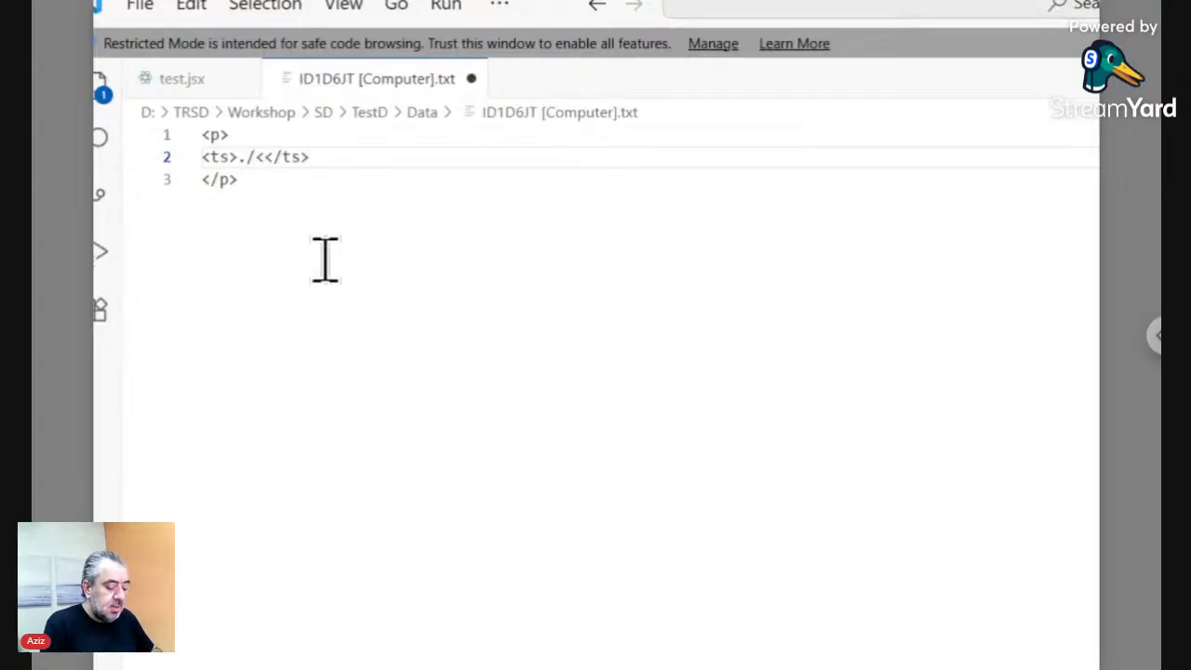
type("FN>")
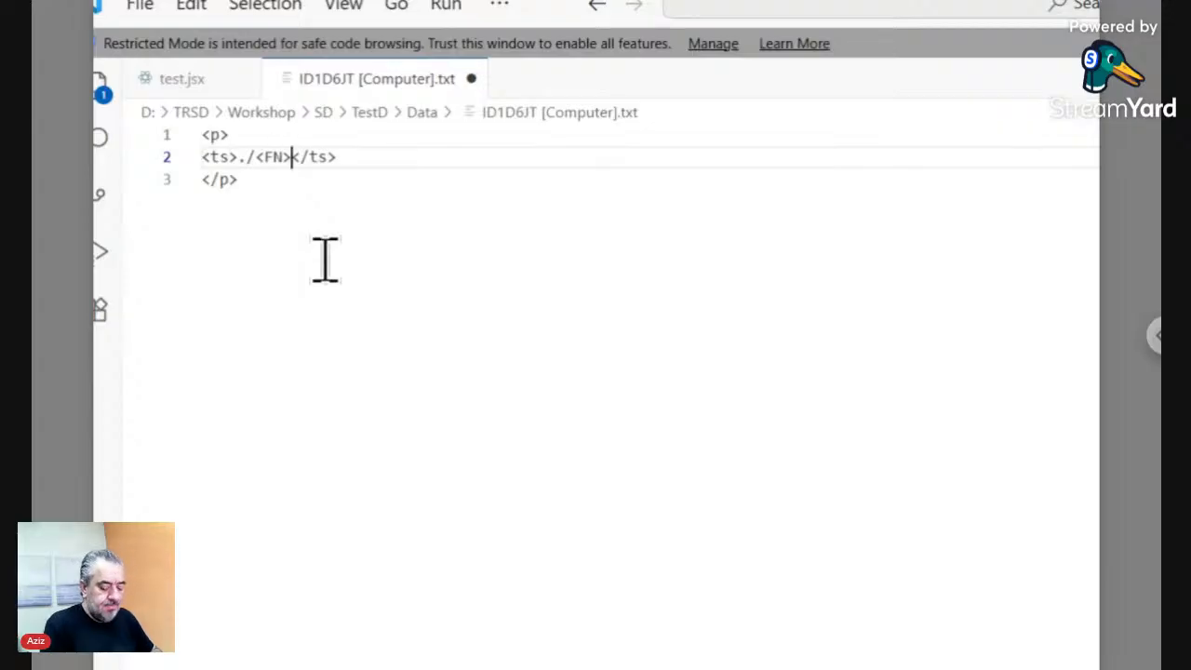
type("/")
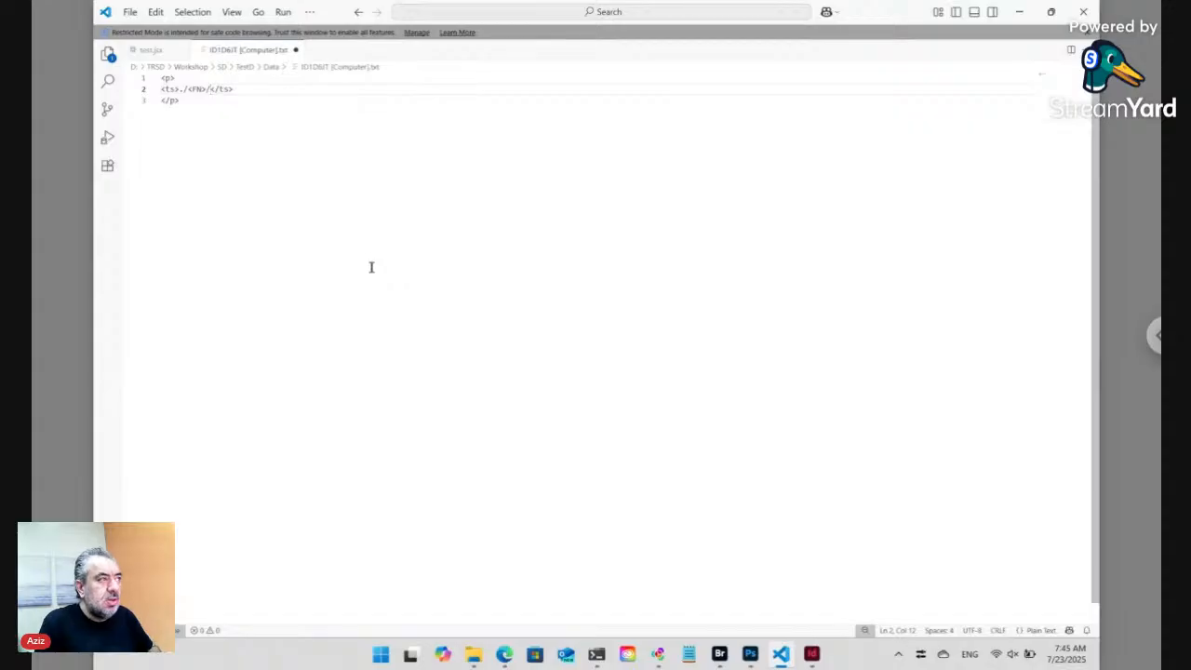
- Check the ID1D6JT folder in Bridge for Description ts_lbl.txt and Photo.jpg, then return to the editor
left_click(719, 654)
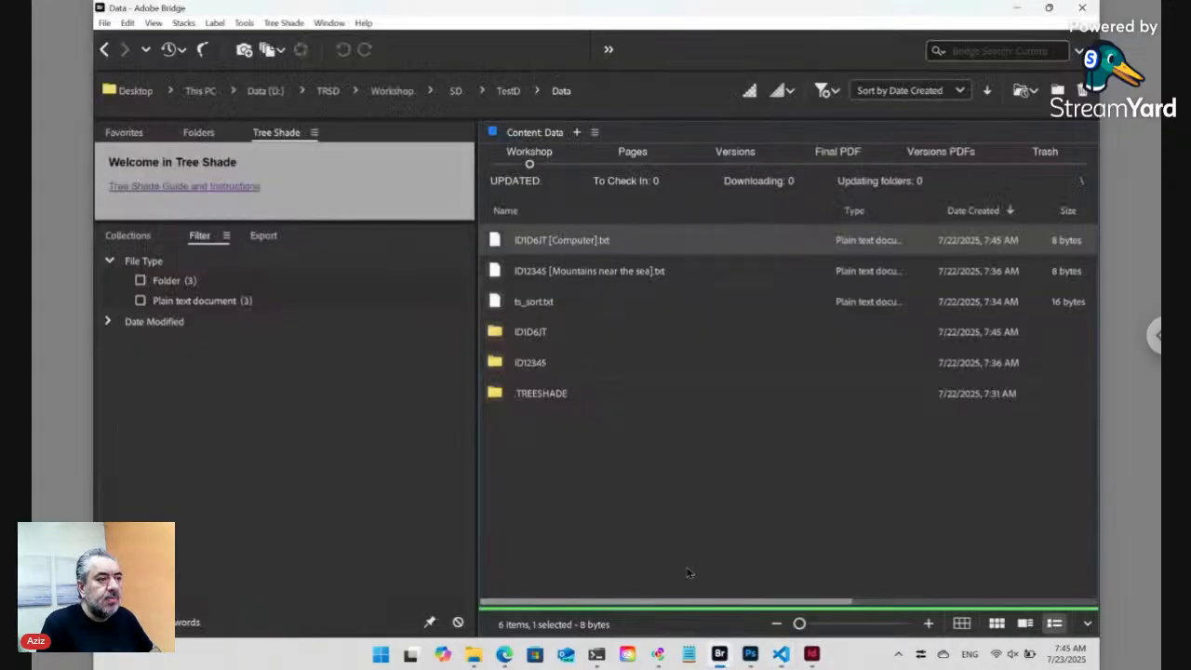
double_click(545, 332)
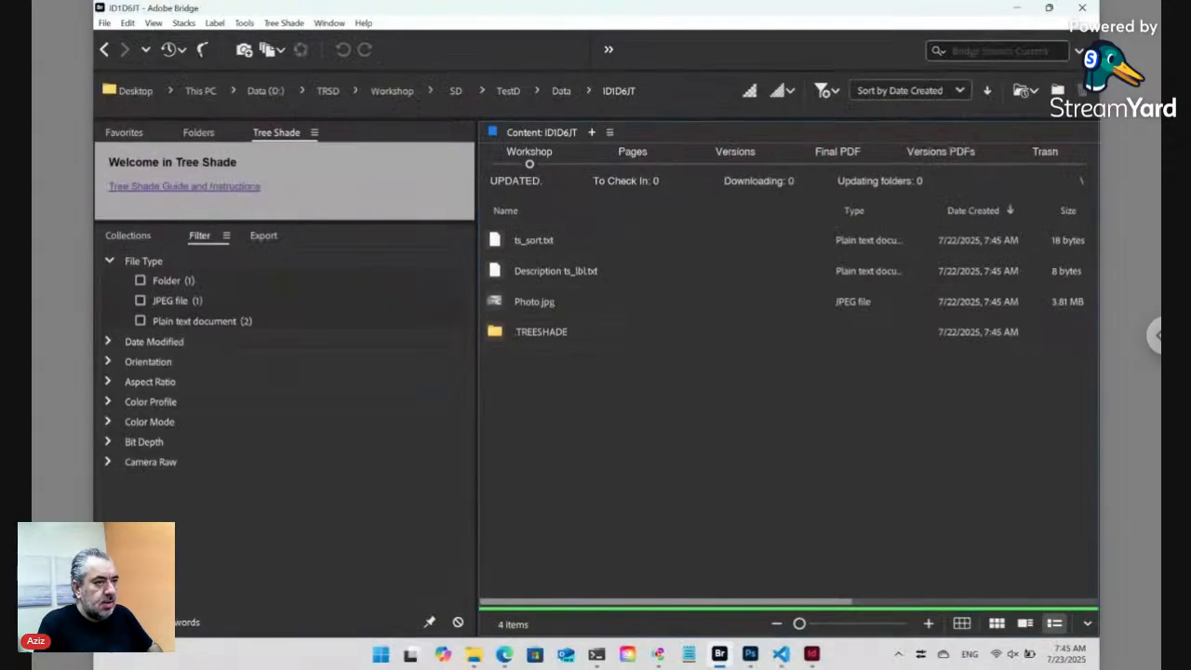
left_click(780, 654)
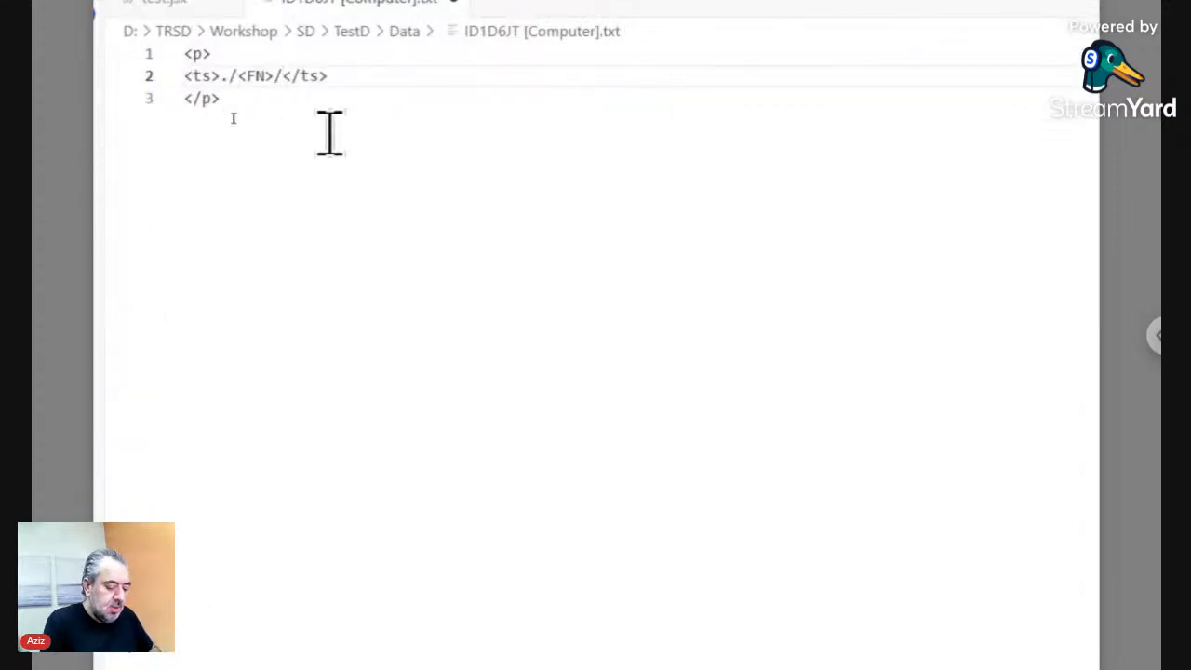
- Complete line 2 as '<ts>./<FN>/Description.+<place></ts>' and copy that ts expression
type("Descrip")
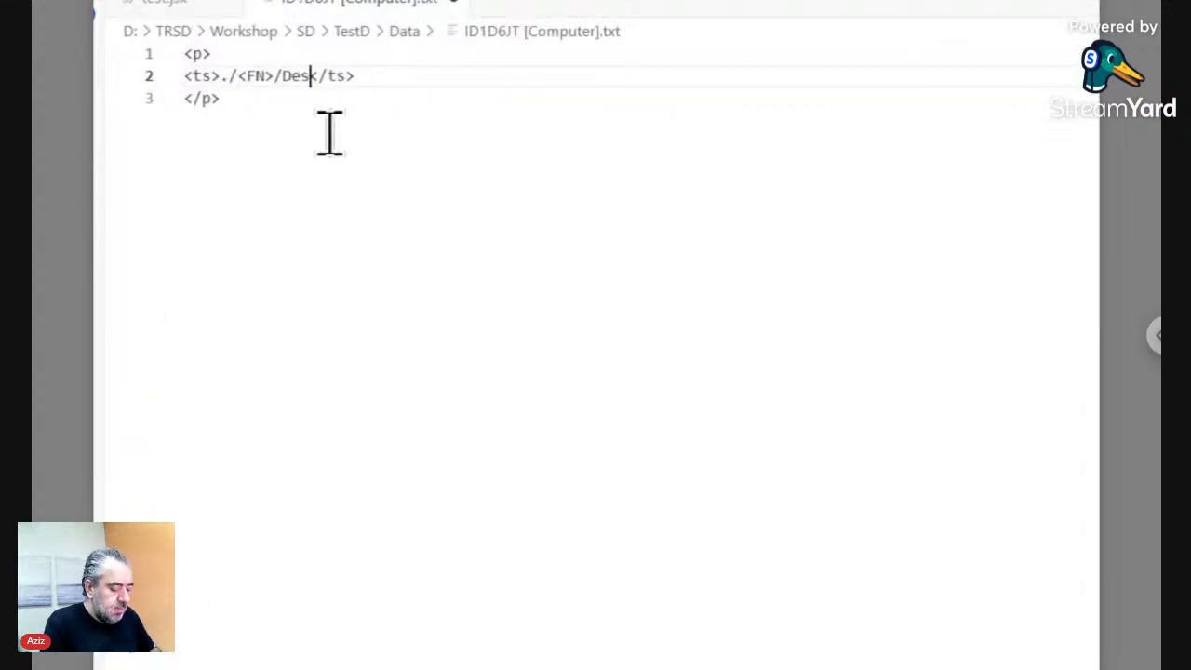
type("tion")
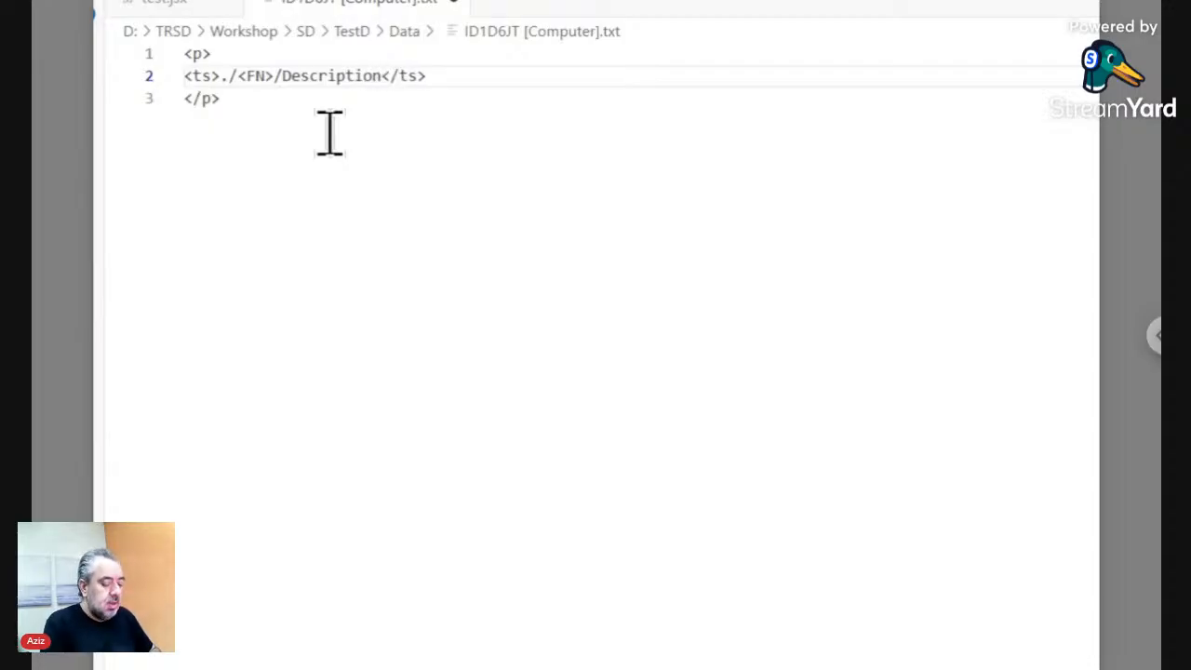
type(".t")
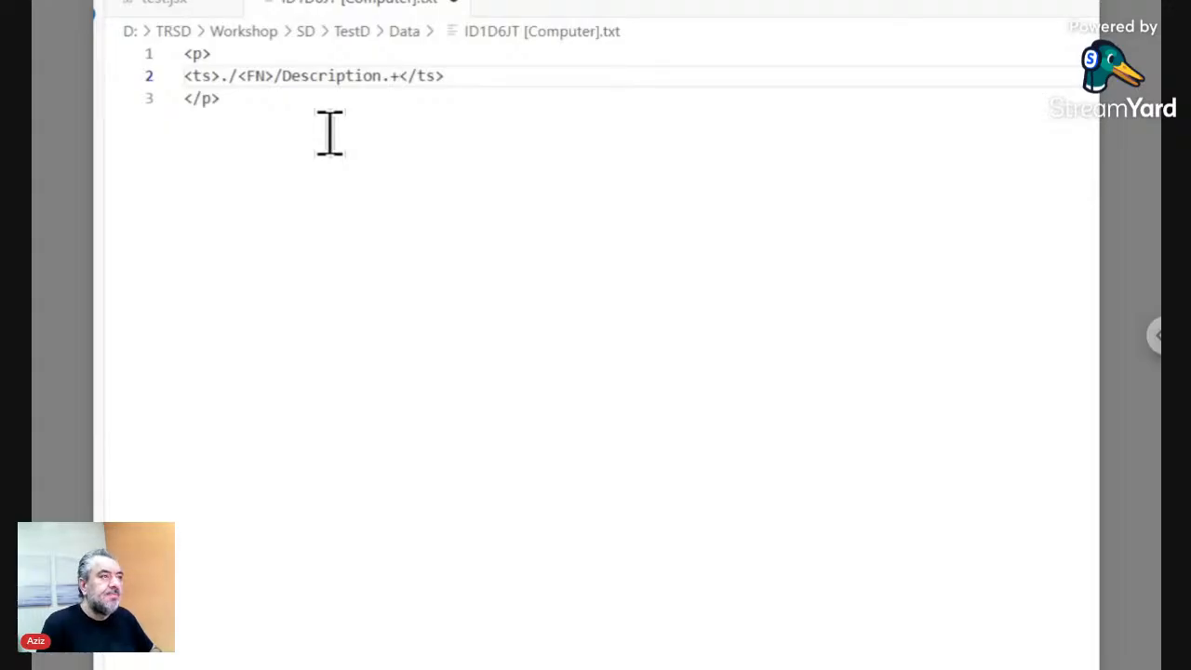
type("<p")
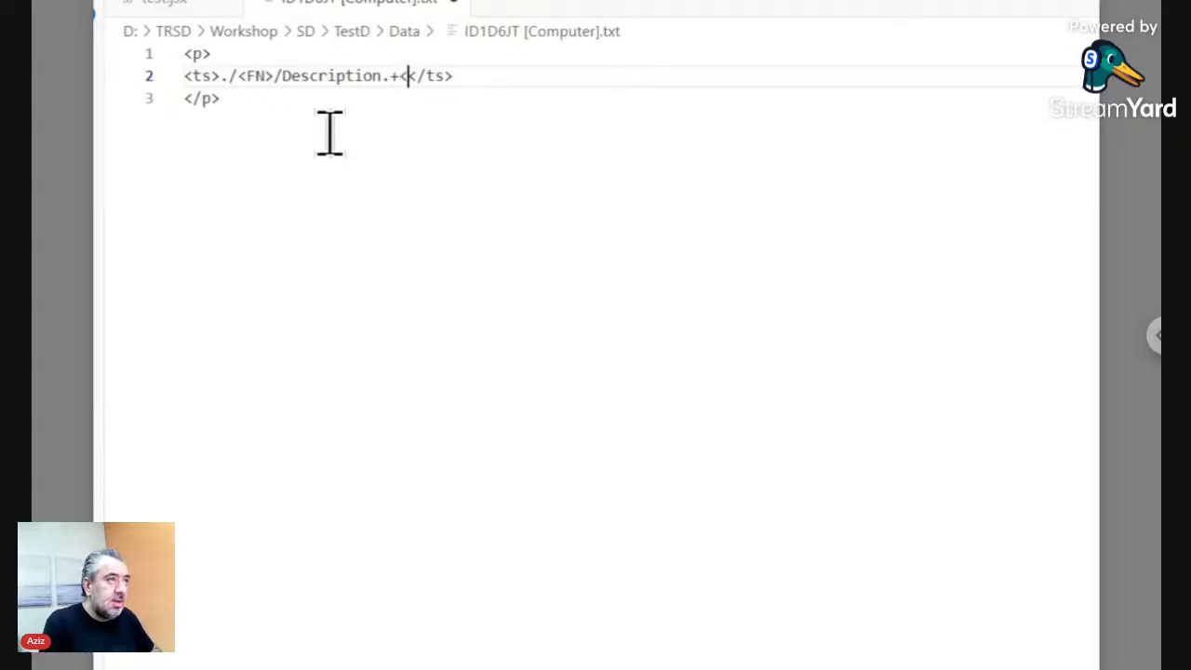
type("lace>")
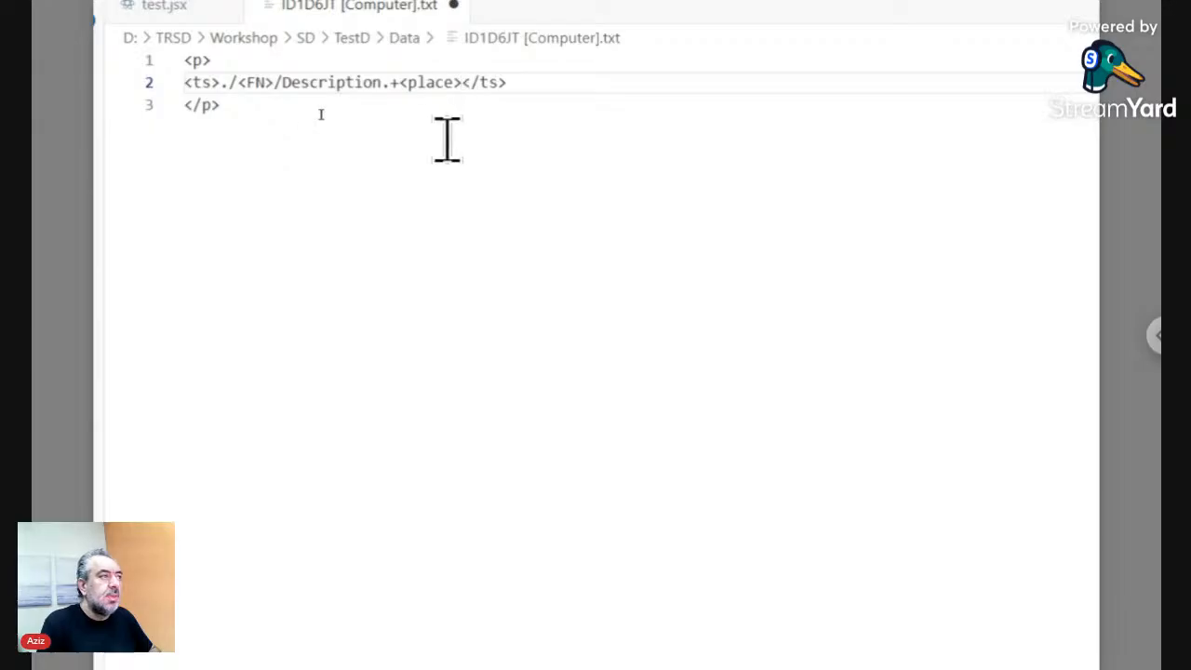
left_click_drag(551, 84, 189, 83)
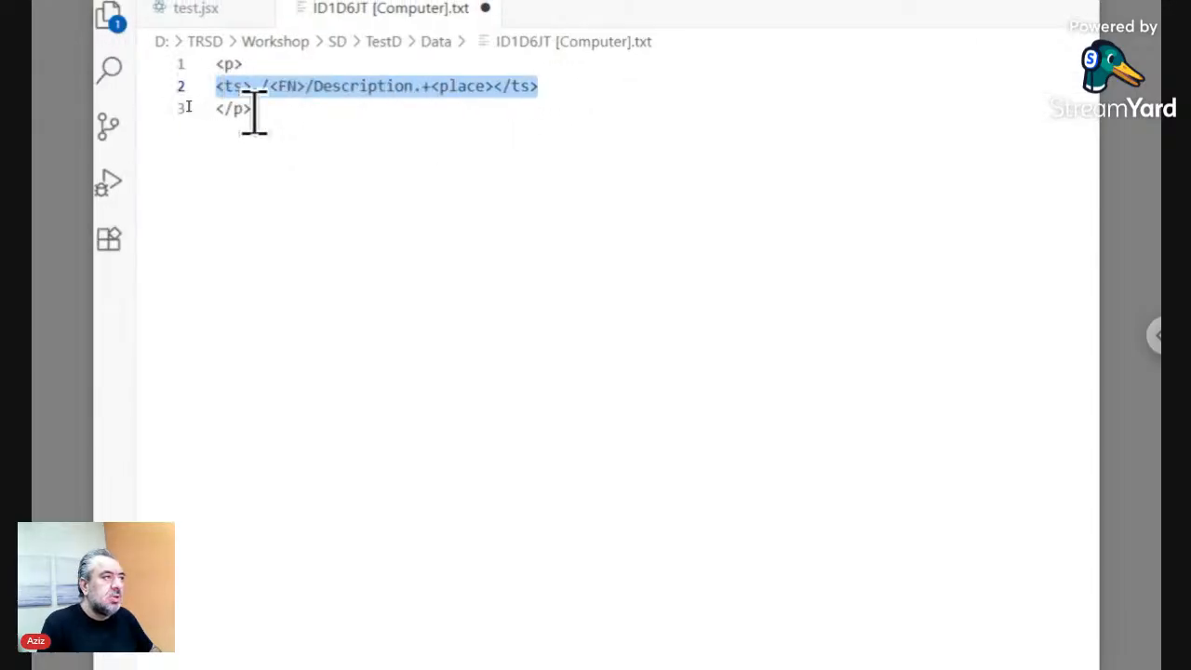
key("alt+Tab")
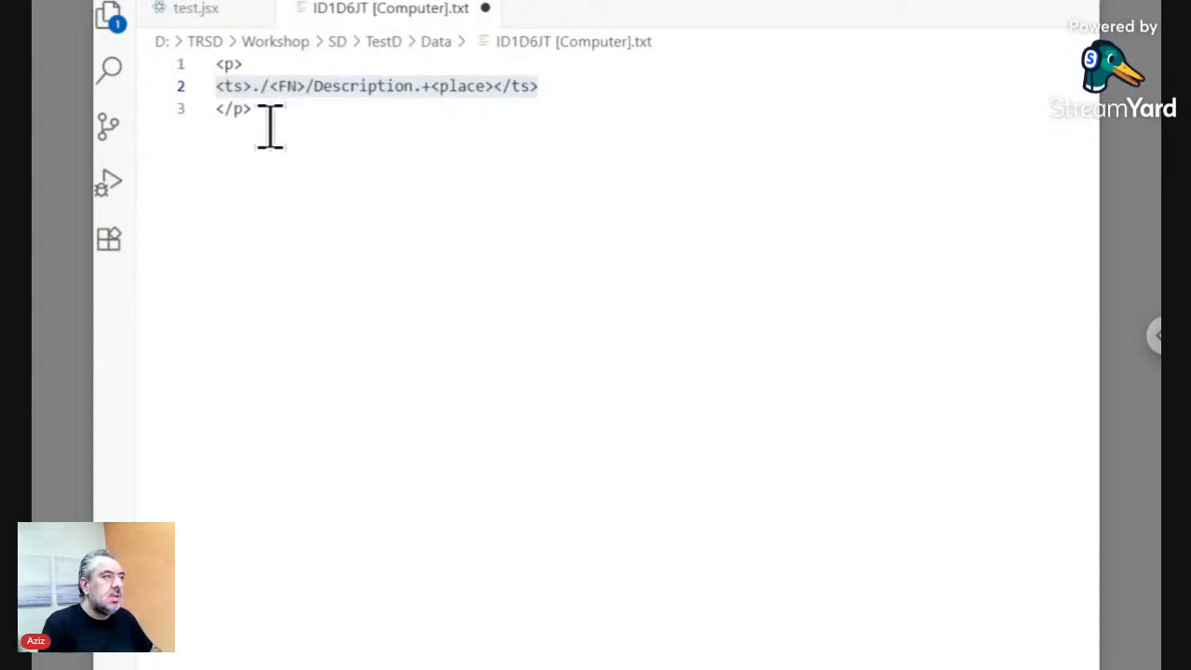
left_click(271, 113)
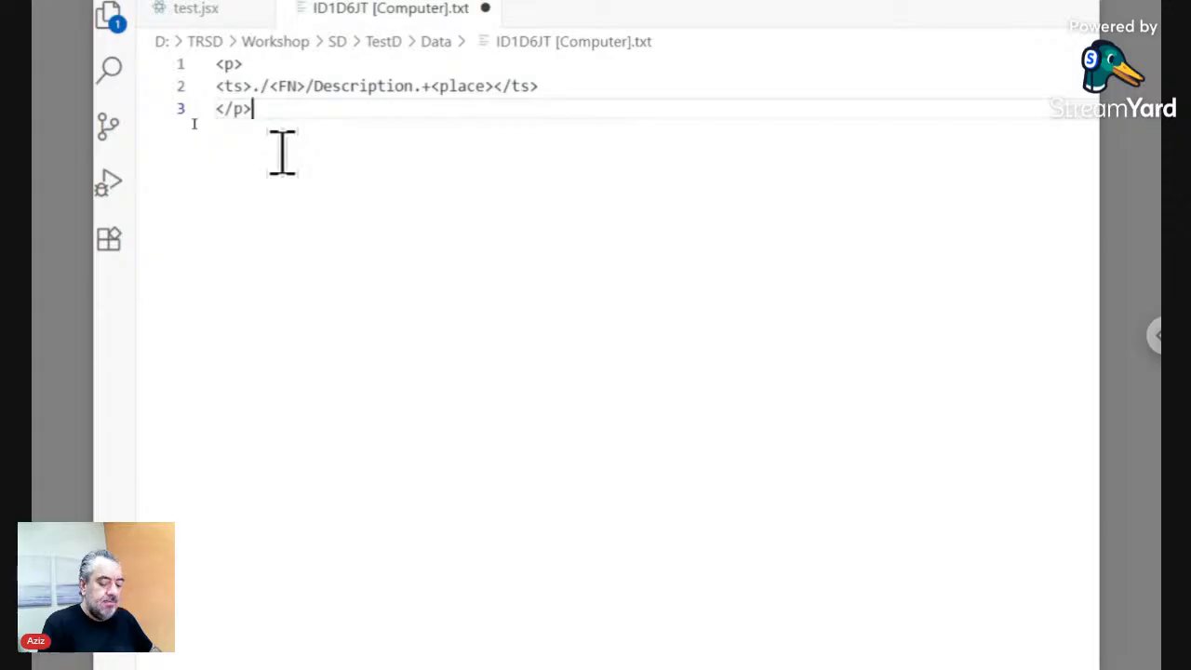
- Add an '<img src="" width="20%">' line and paste the ts expression into its src
key("Return")
type("<")
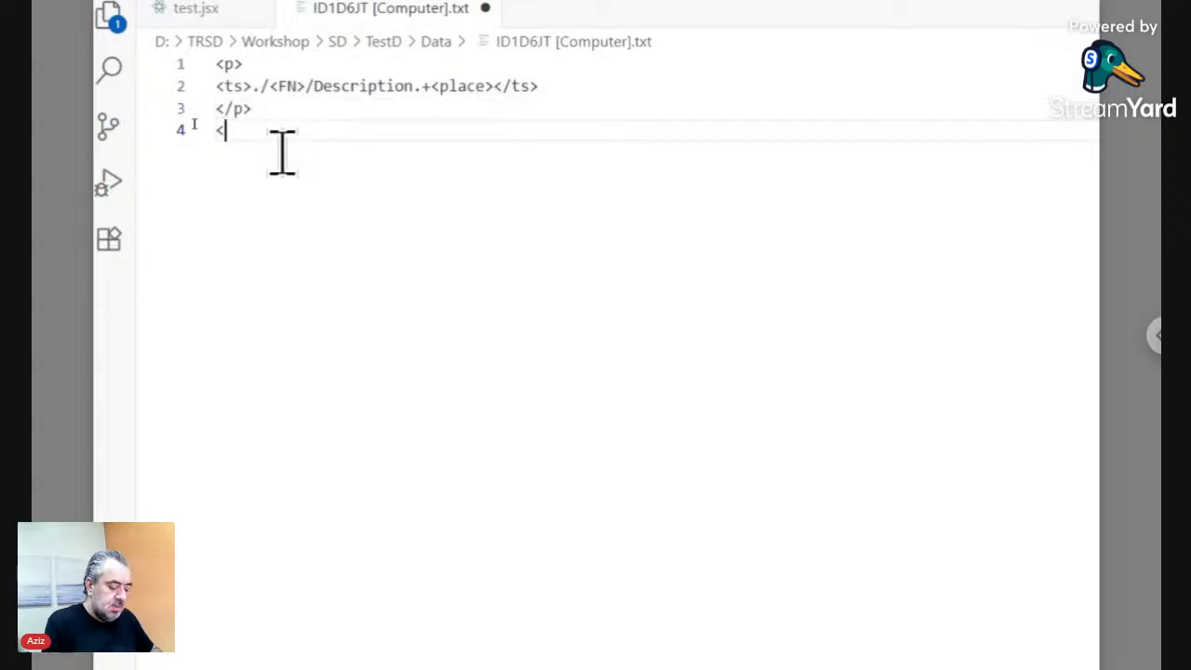
type("img ")
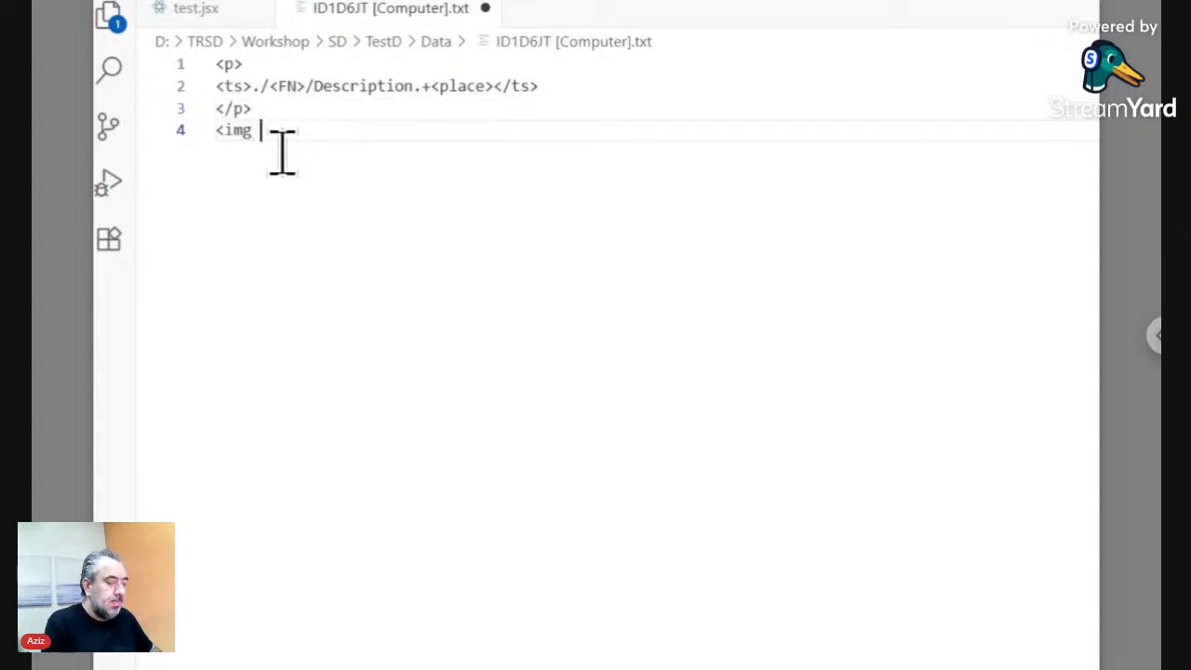
type("src")
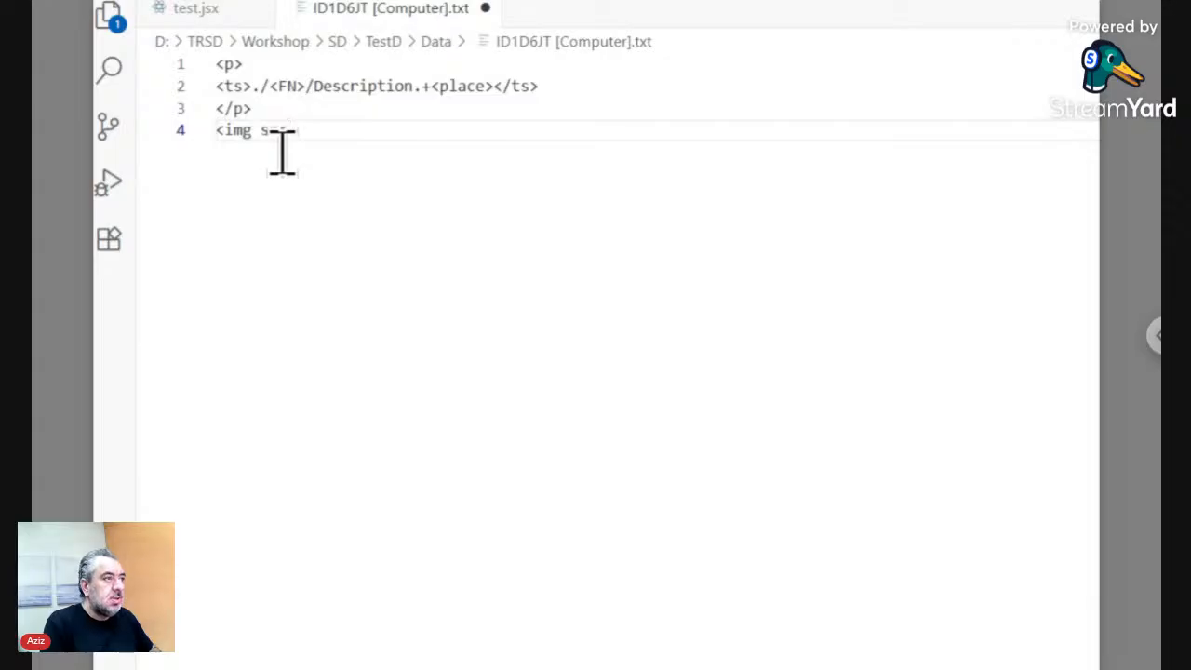
type("=\"\"")
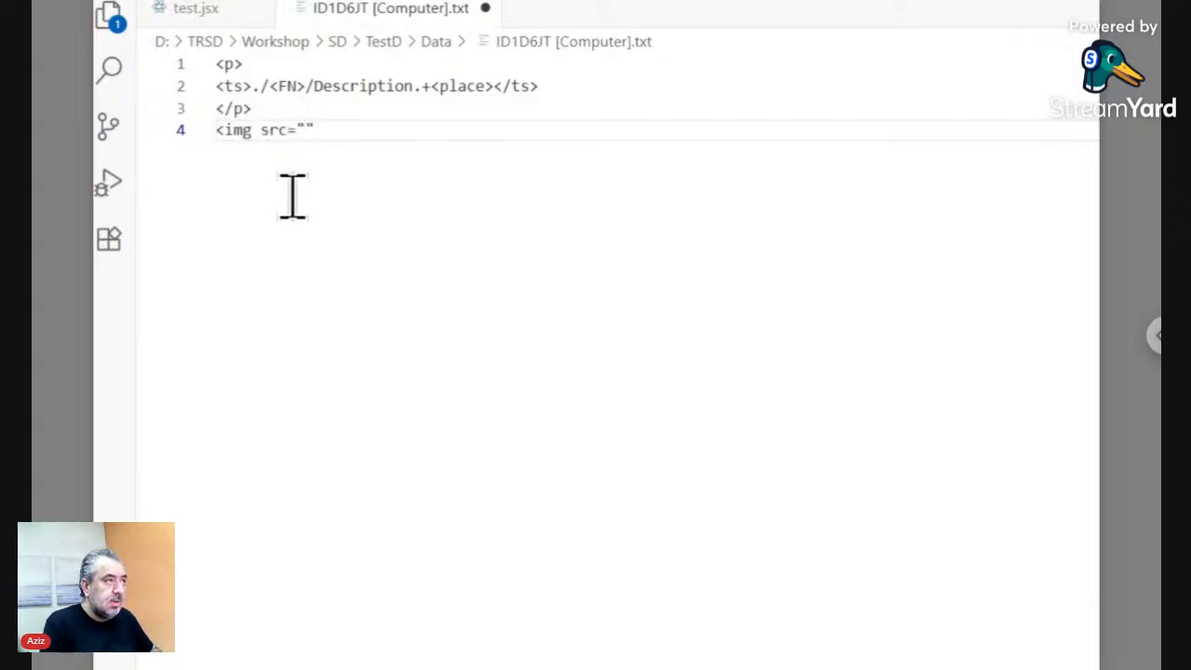
type(" wi")
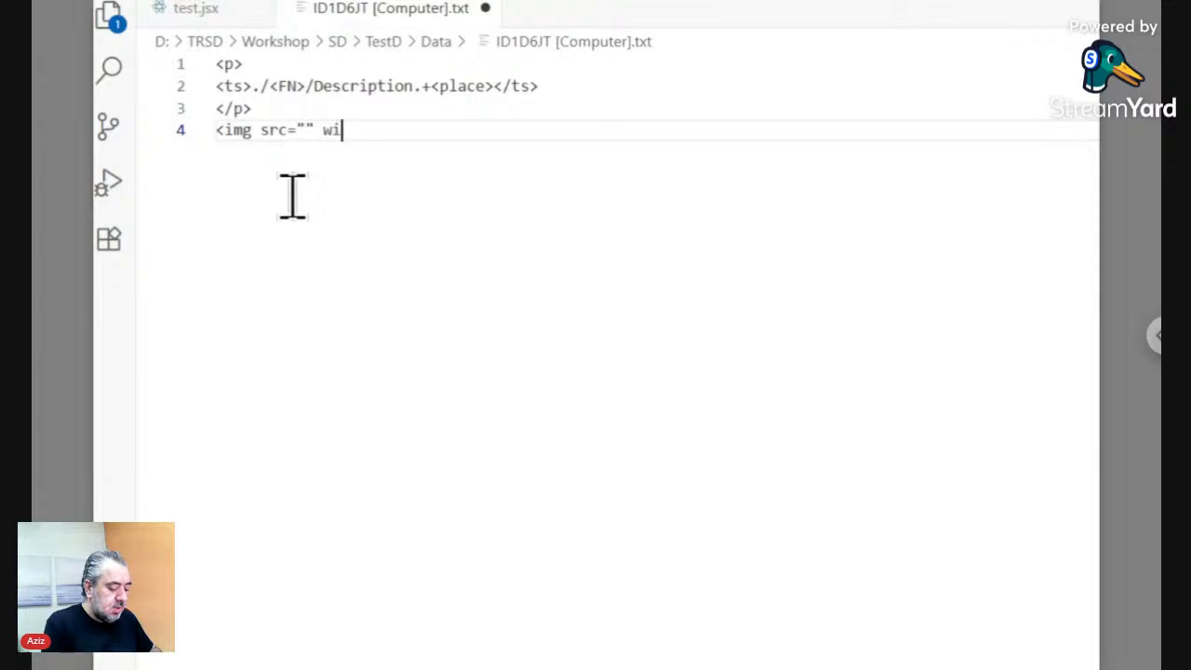
type("dth=\"20%\"")
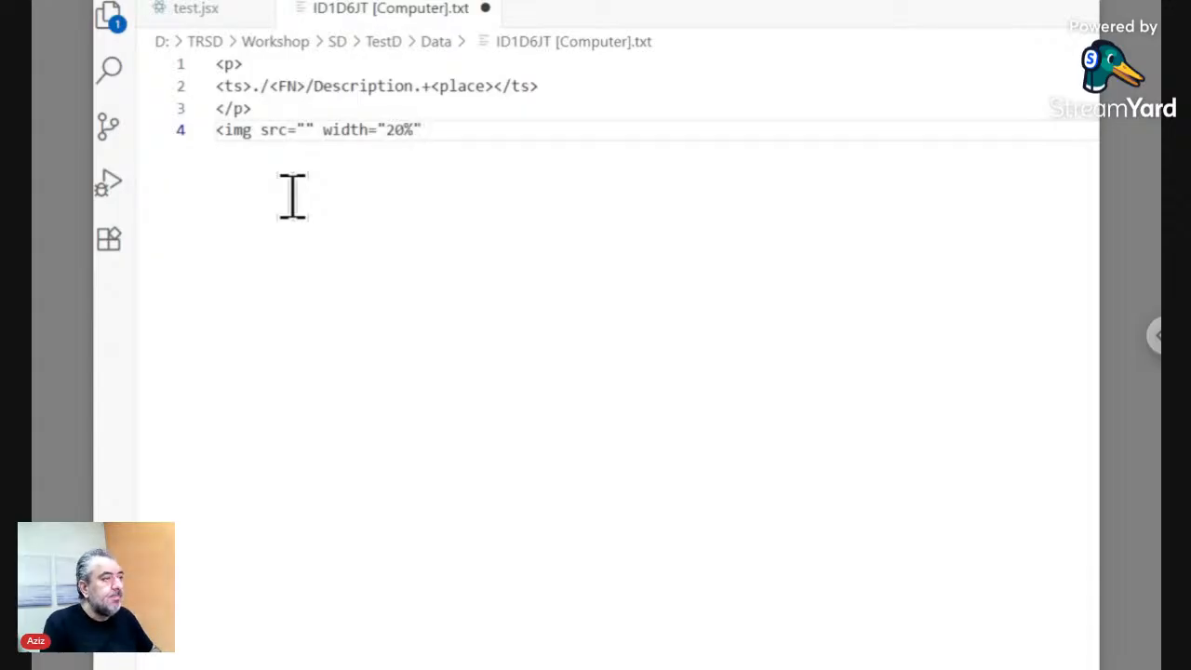
type(">")
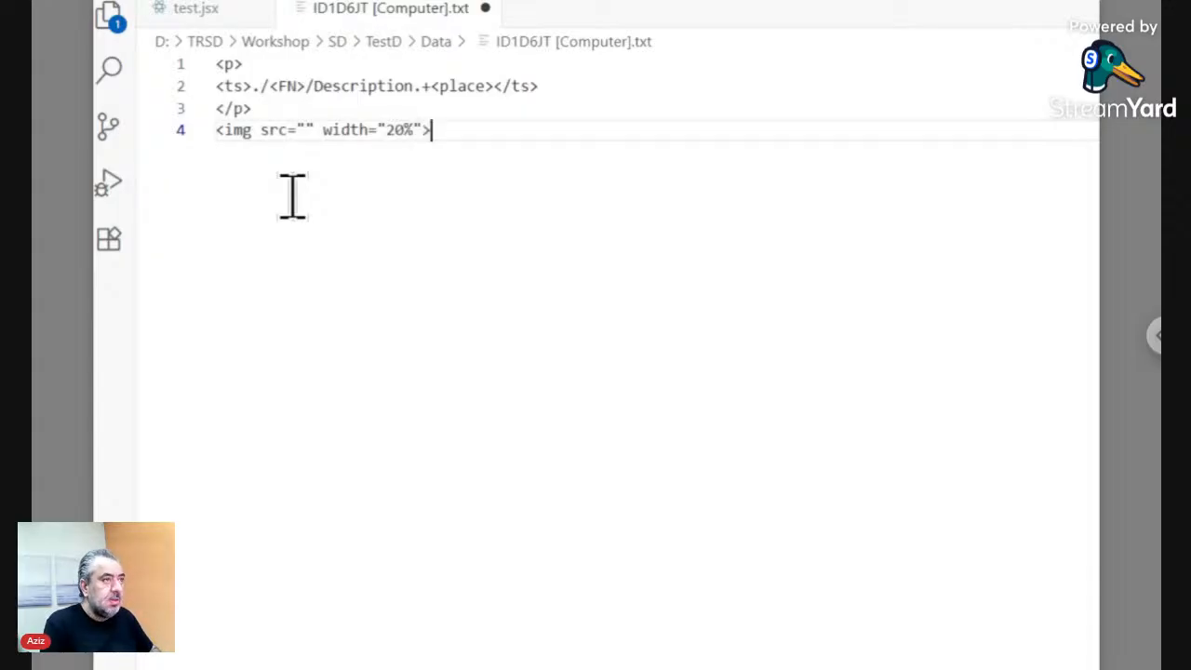
left_click(306, 130)
left_click_drag(576, 93, 195, 86)
key("ctrl+c")
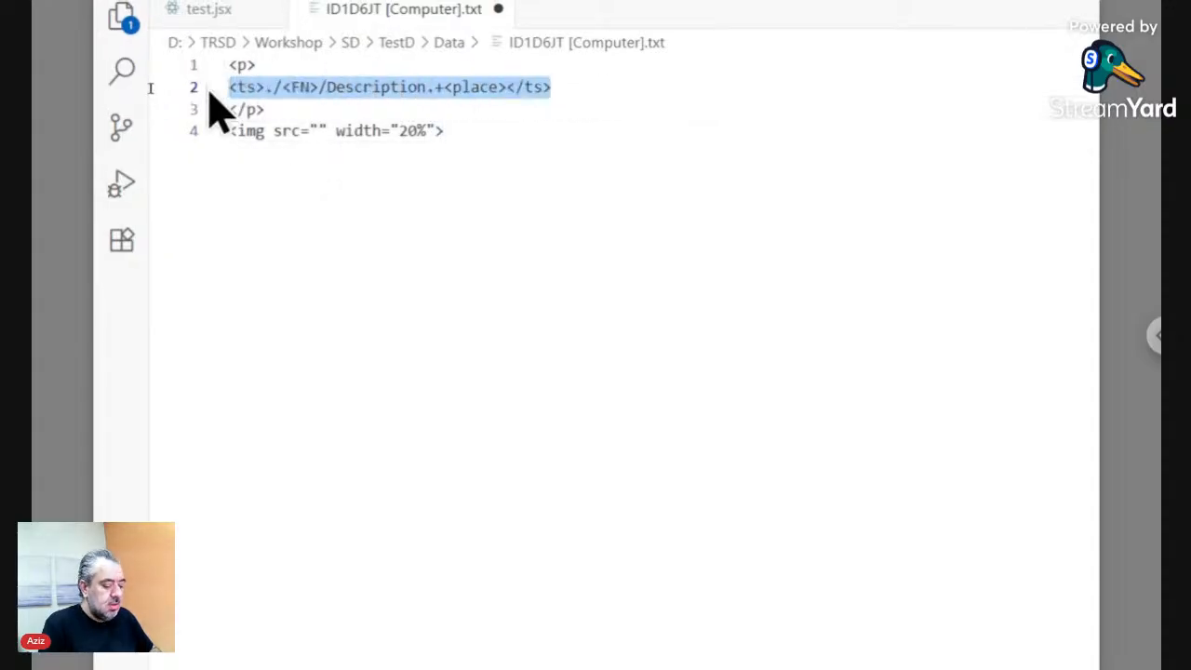
left_click(320, 130)
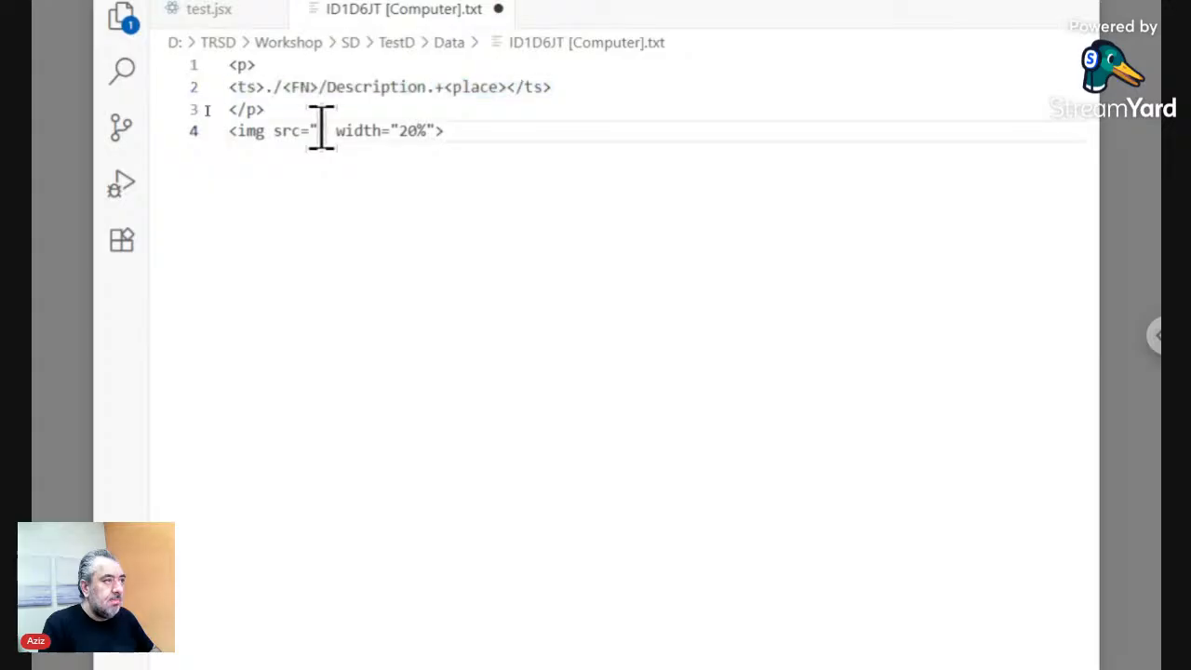
key("ctrl+v")
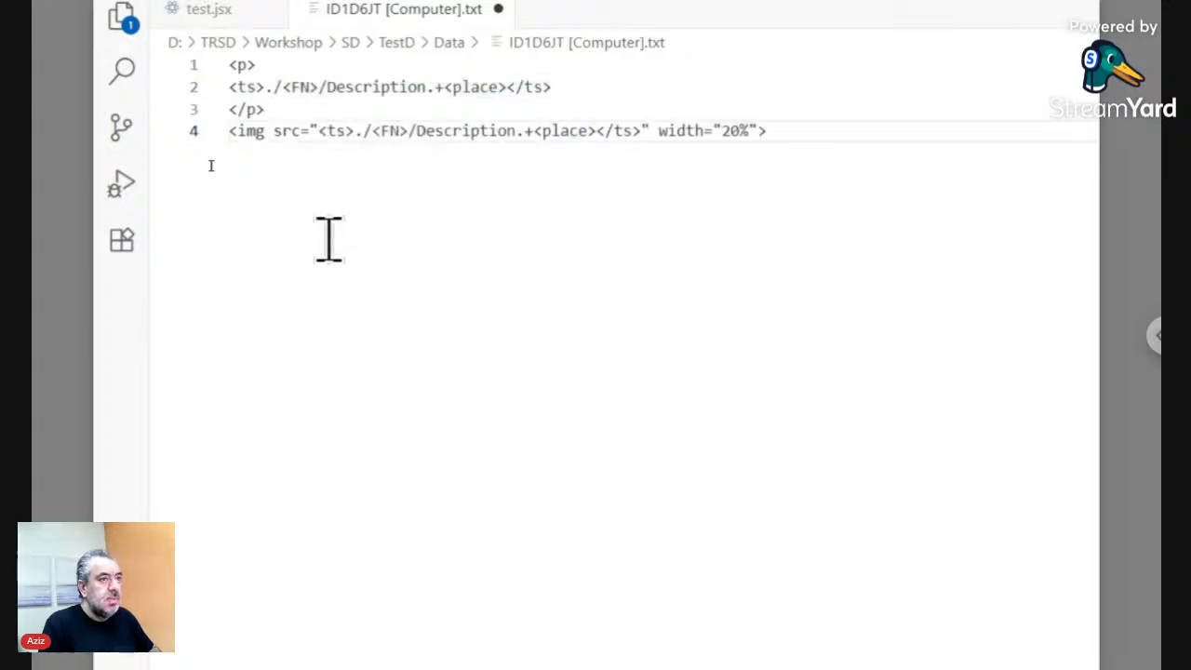
- Change the image source to '<ts>./<FN>/Photo.+<url></ts>'
left_click_drag(515, 131, 416, 130)
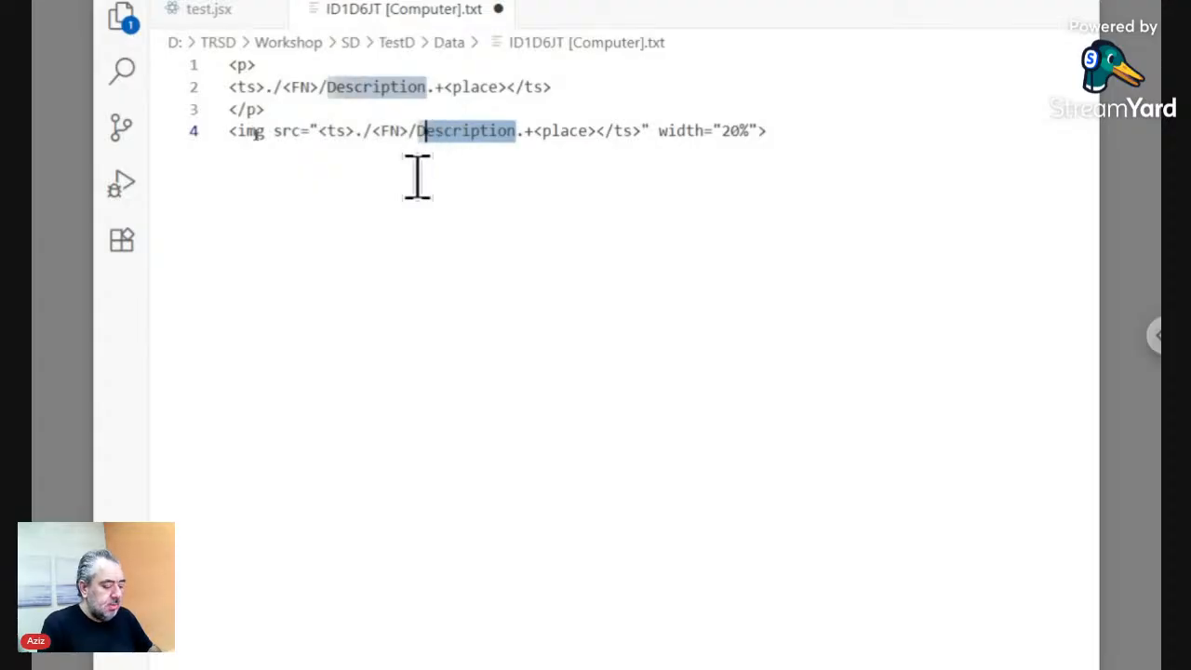
key("alt+Tab")
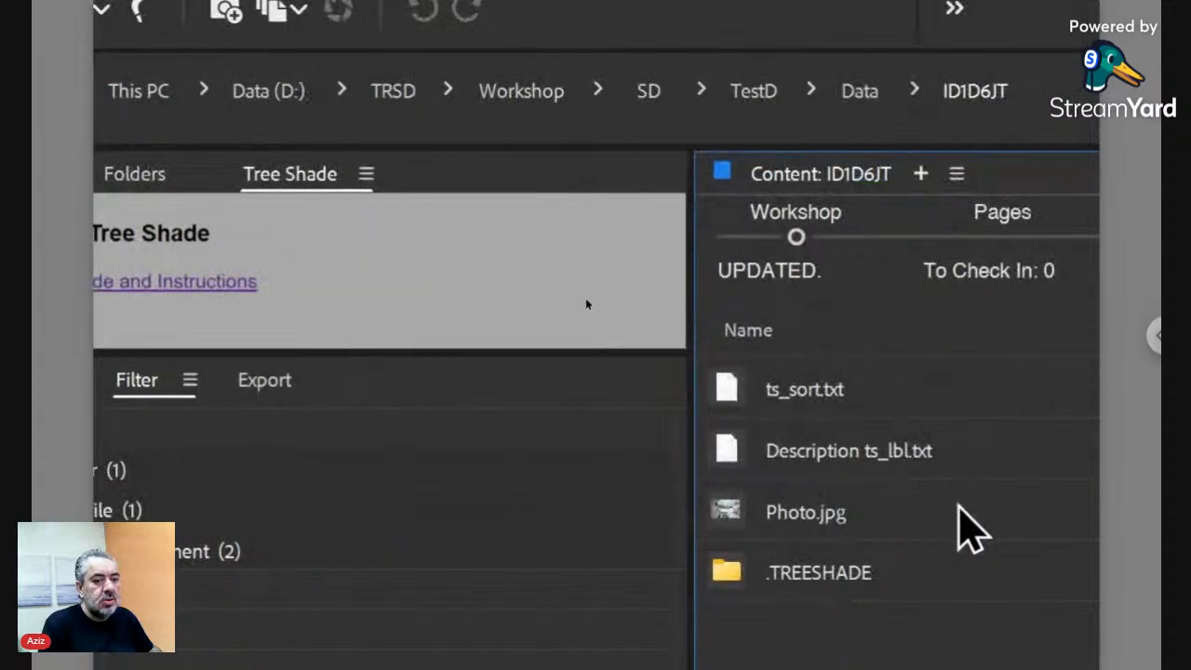
left_click(887, 511)
key("alt+Tab")
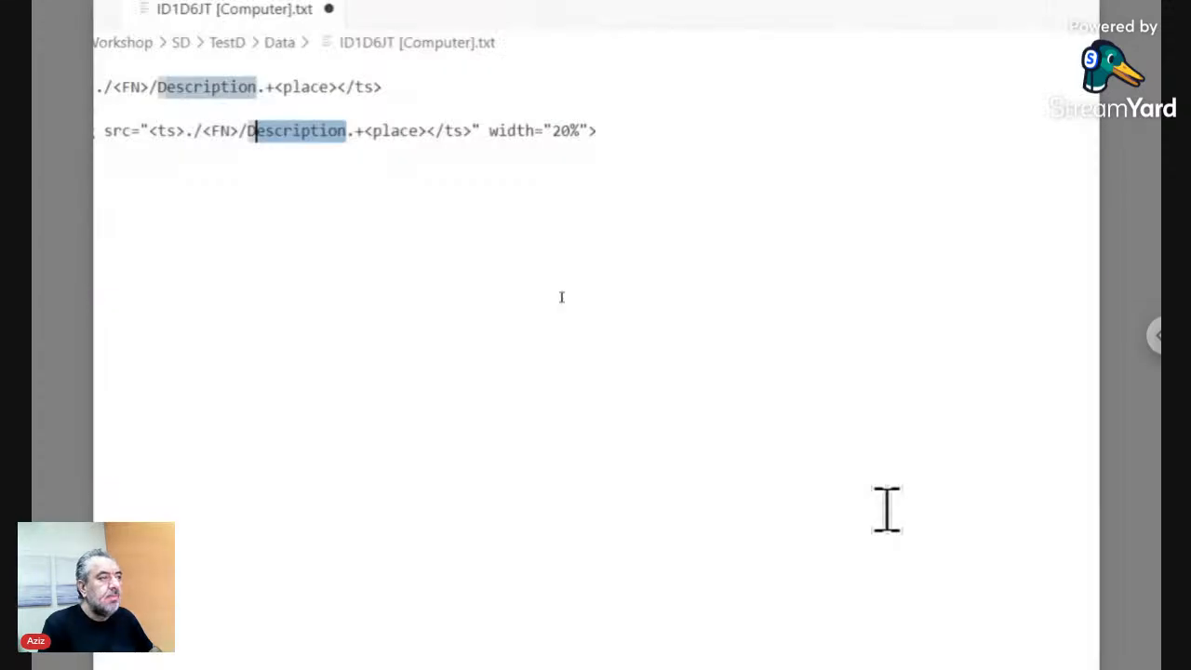
type("D")
key("BackSpace")
type("oto")
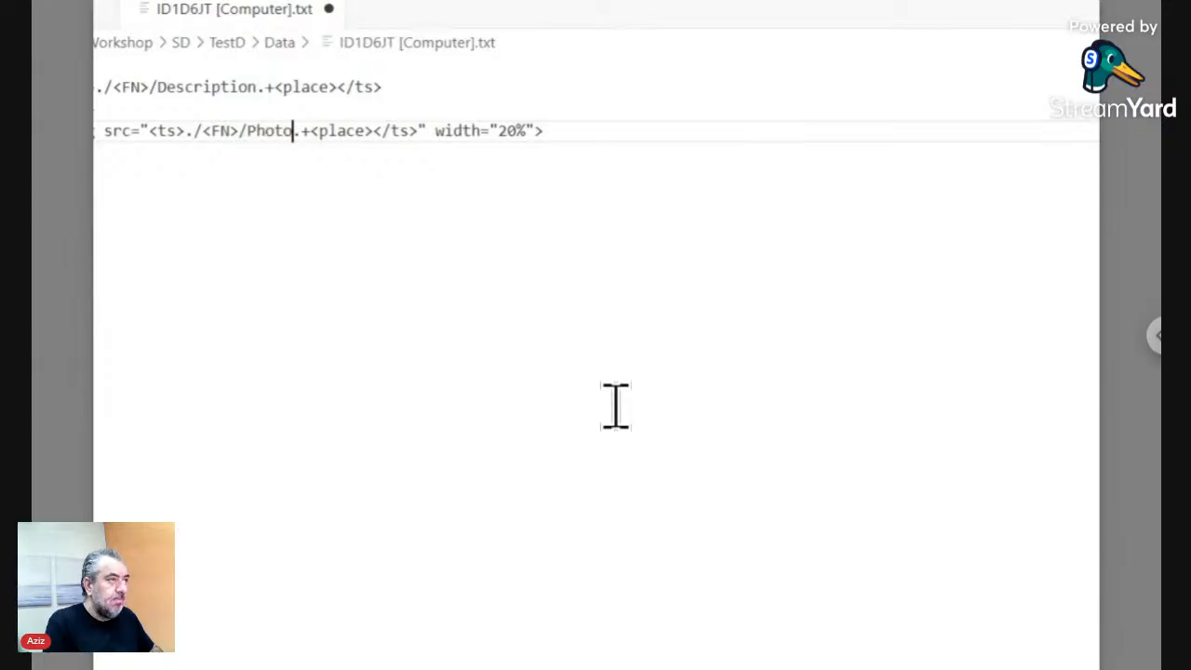
key("Right")
key("Right")
key("Right")
key("shift+Right")
key("shift+Right")
key("shift+Right")
key("shift+Right")
key("shift+Right")
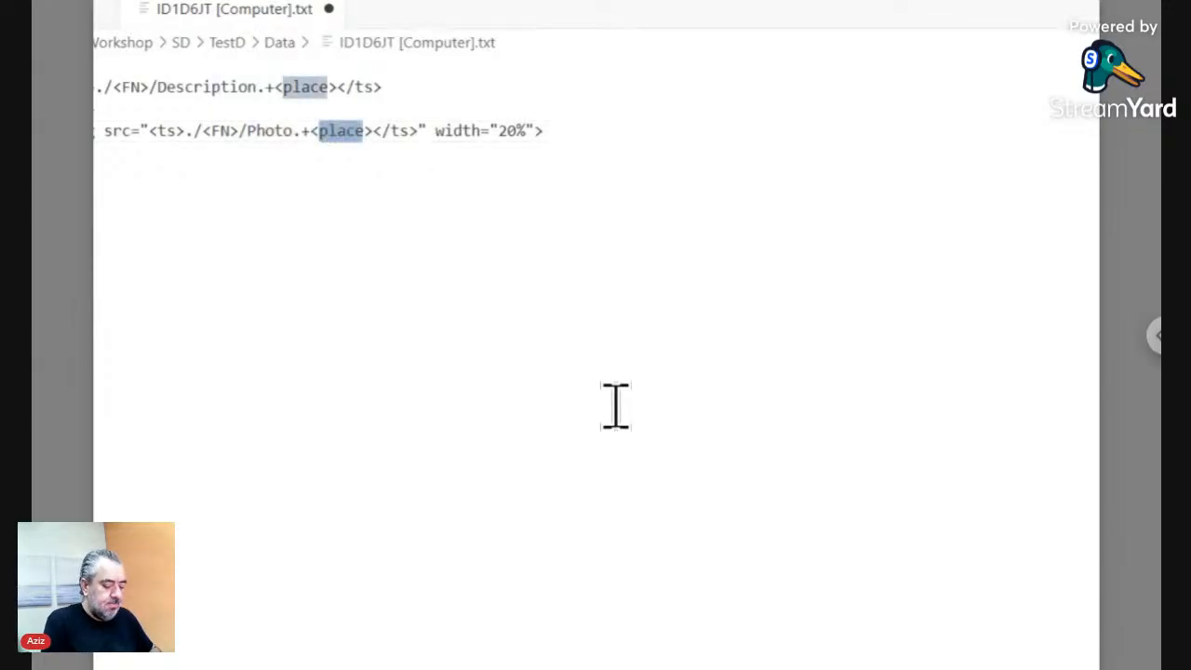
type("url")
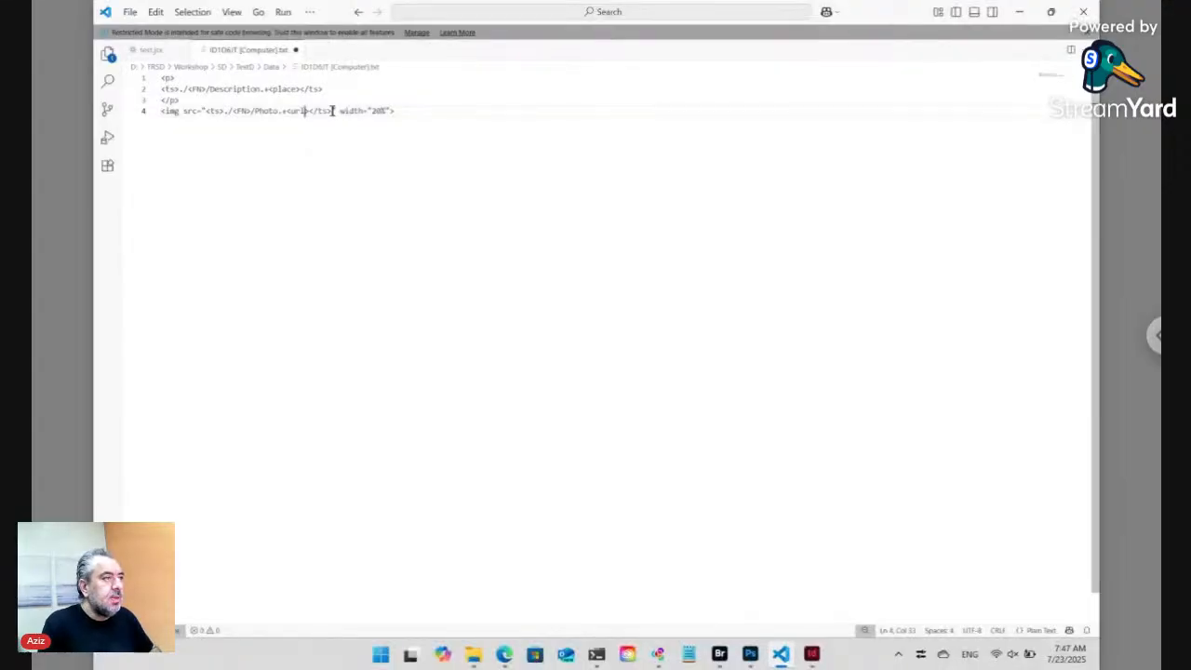
- Copy the whole template and pick ID12345 [Mountains near the sea].txt in Bridge's Data folder
left_click_drag(332, 111, 205, 111)
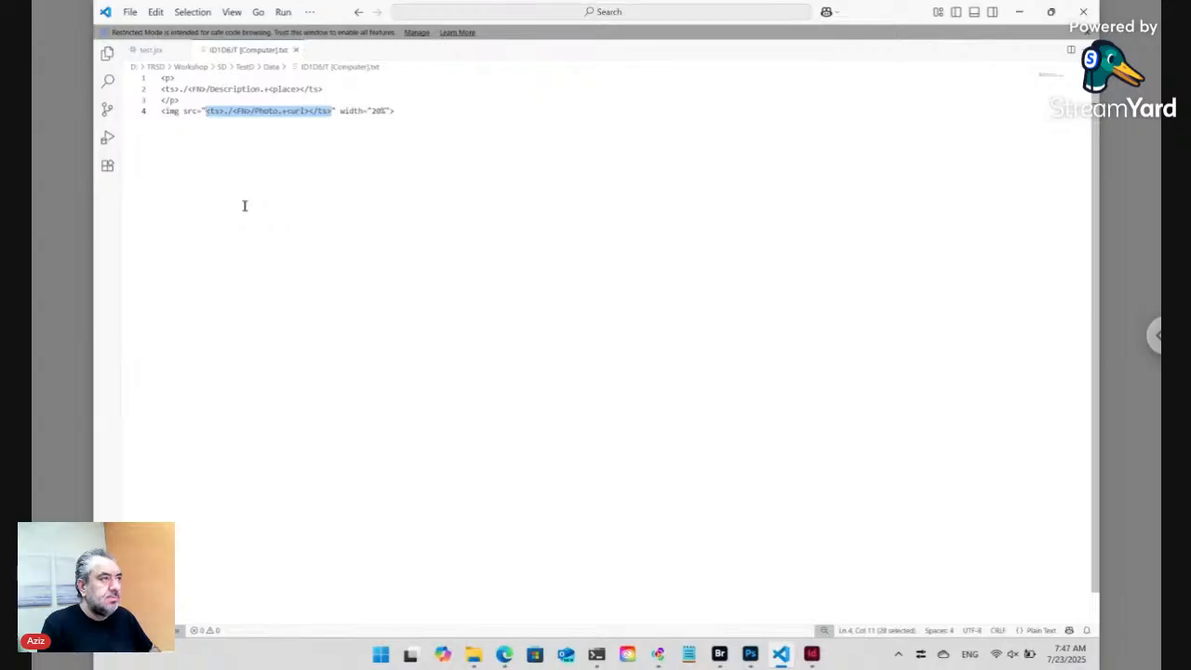
key("ctrl+a")
key("ctrl+c")
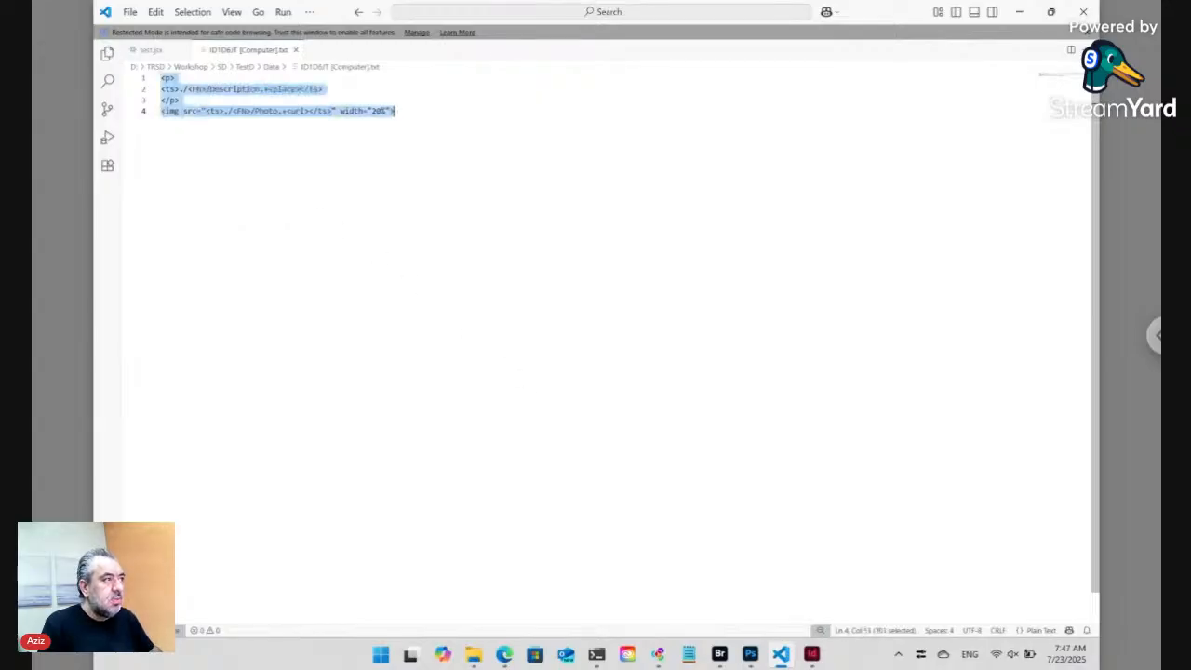
key("alt+Tab")
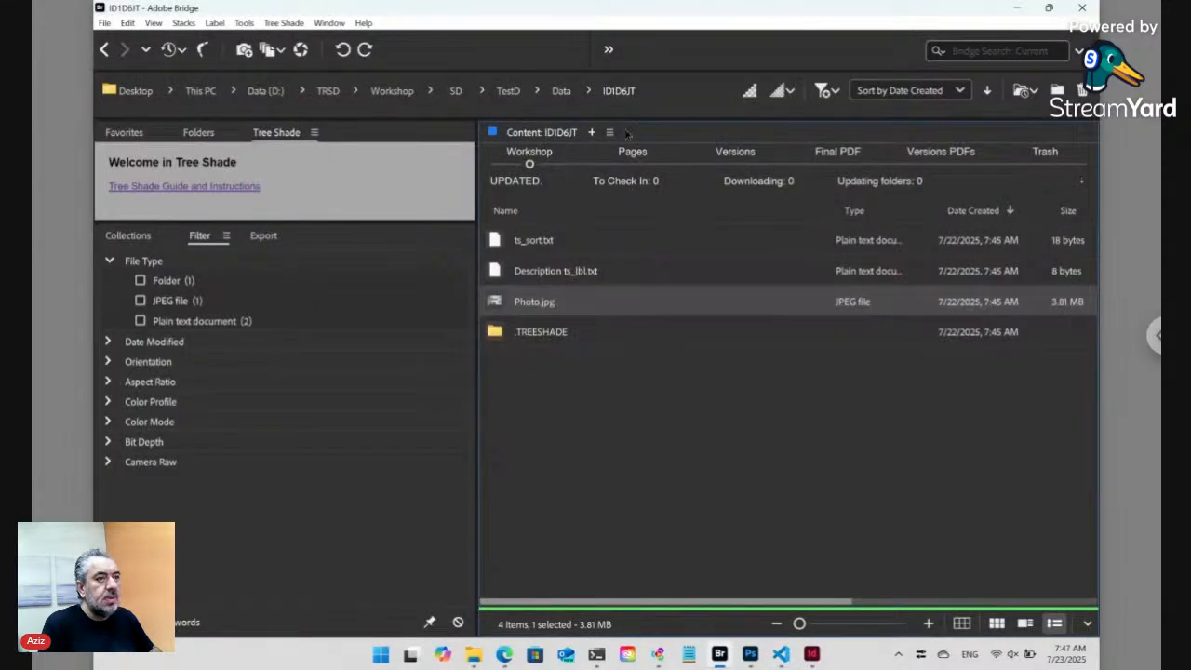
left_click(563, 92)
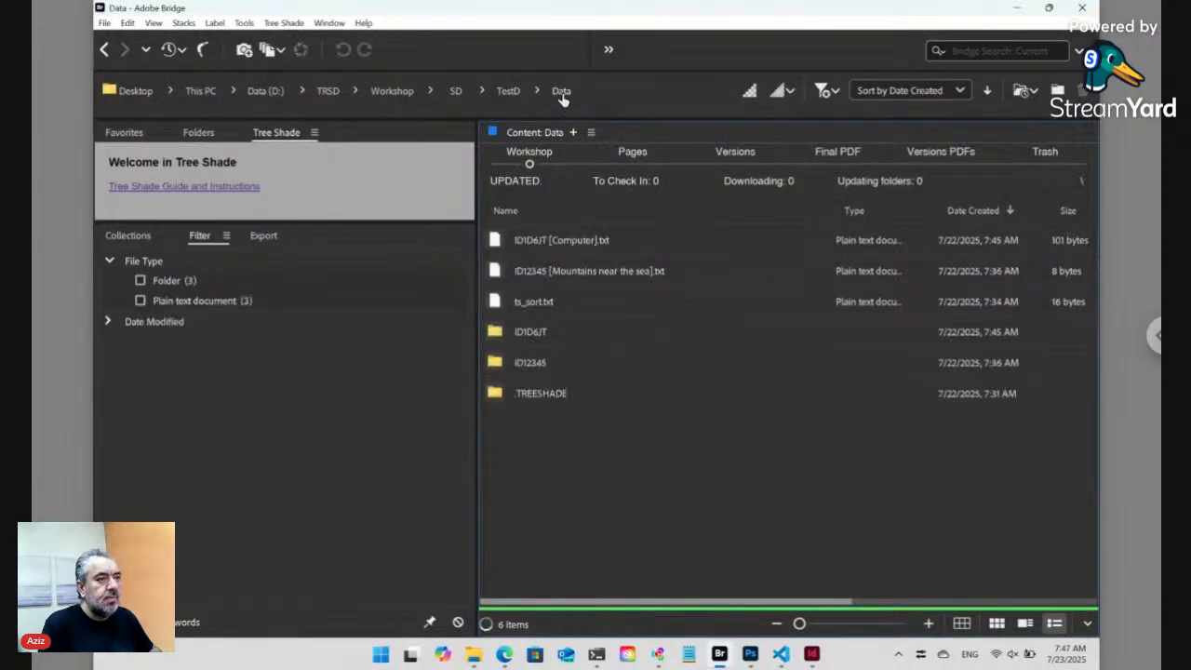
left_click(579, 278)
left_click_drag(502, 278, 558, 243)
- Open ID12345 [Mountains near the sea].txt in VS Code and paste the template over 'Any Text'
key("alt+Tab")
key("ctrl+a")
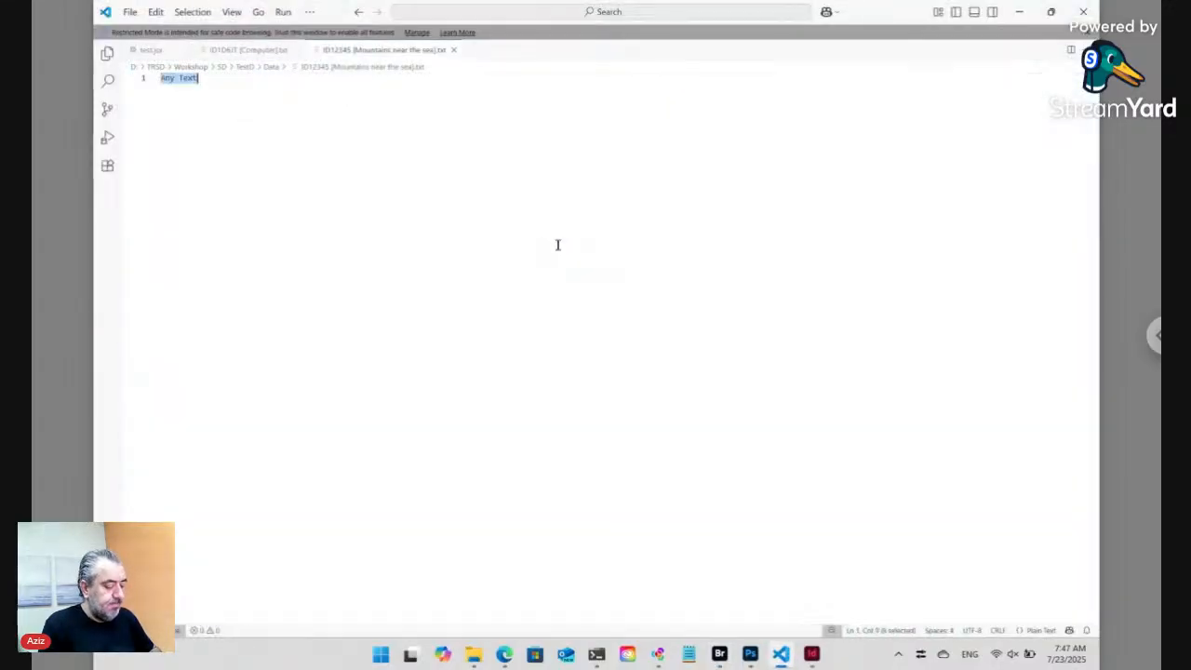
key("ctrl+v")
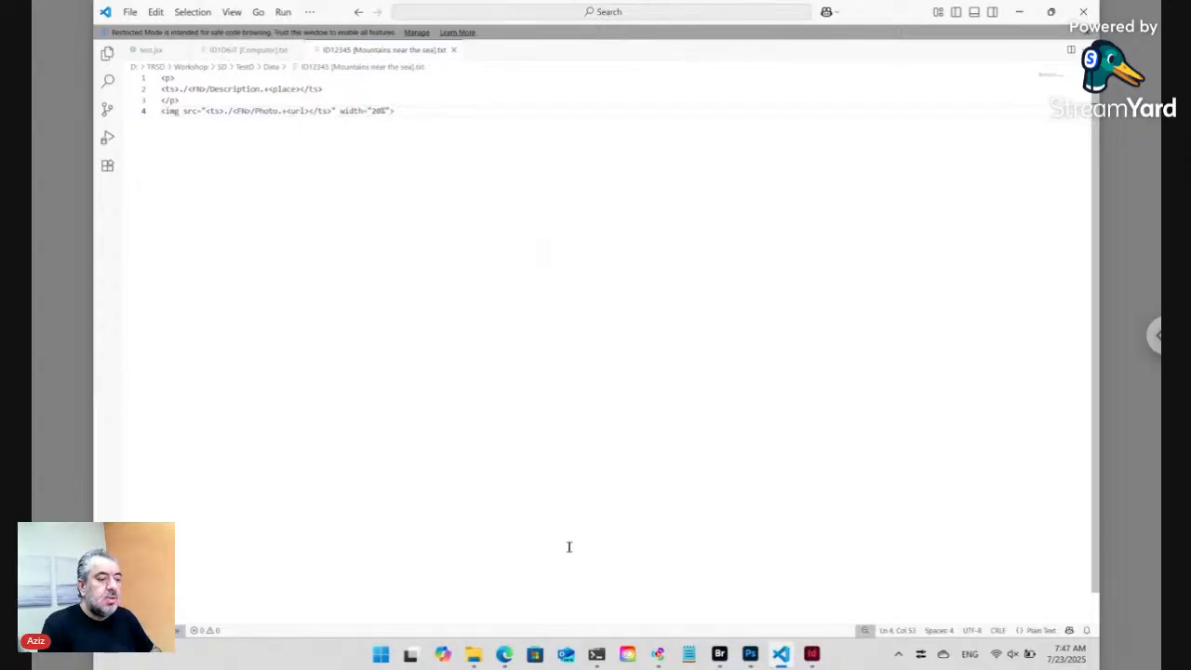
- Reload the TestD page in Edge and reopen its web page preview
left_click(504, 654)
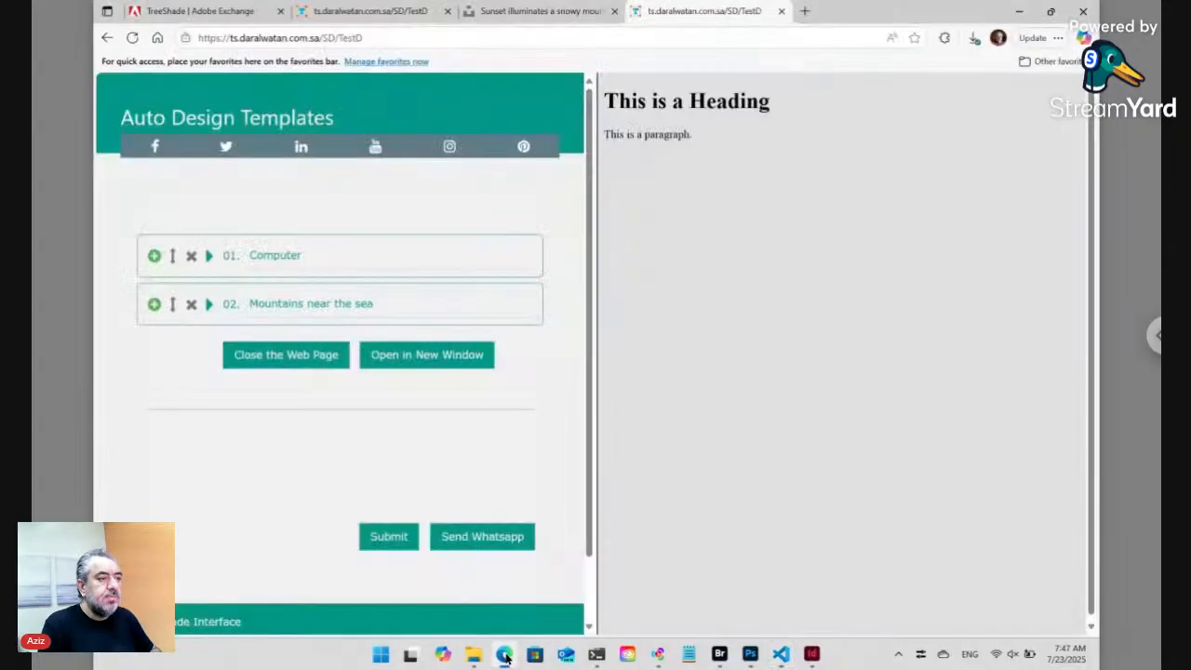
left_click(391, 37)
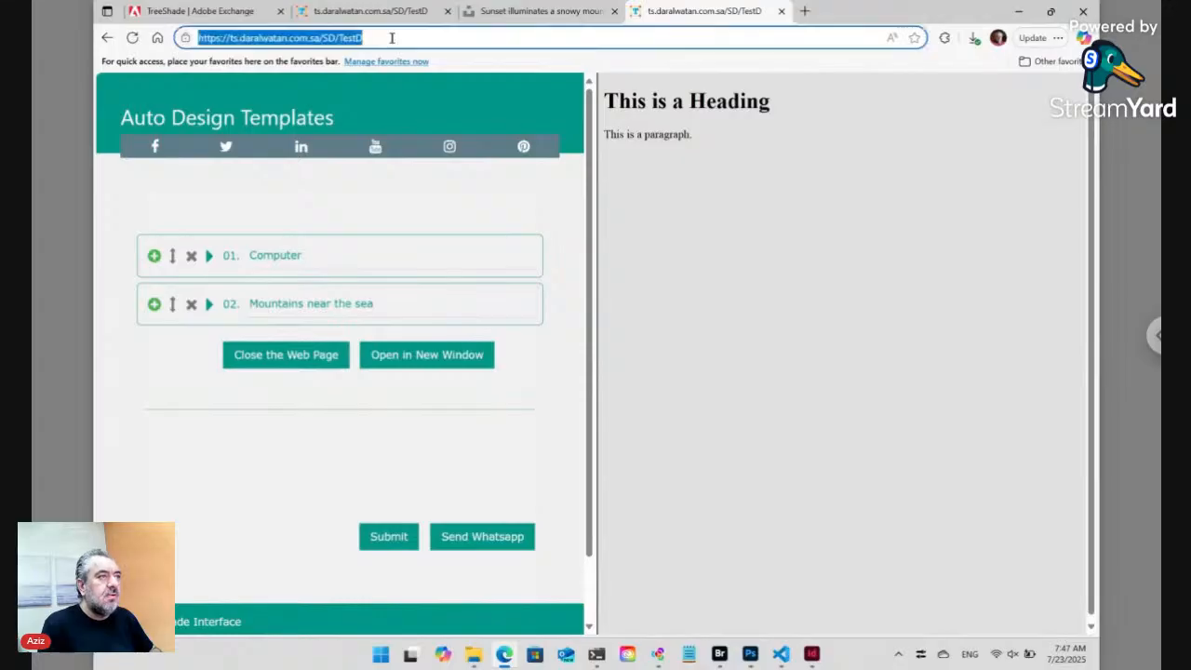
key("Return")
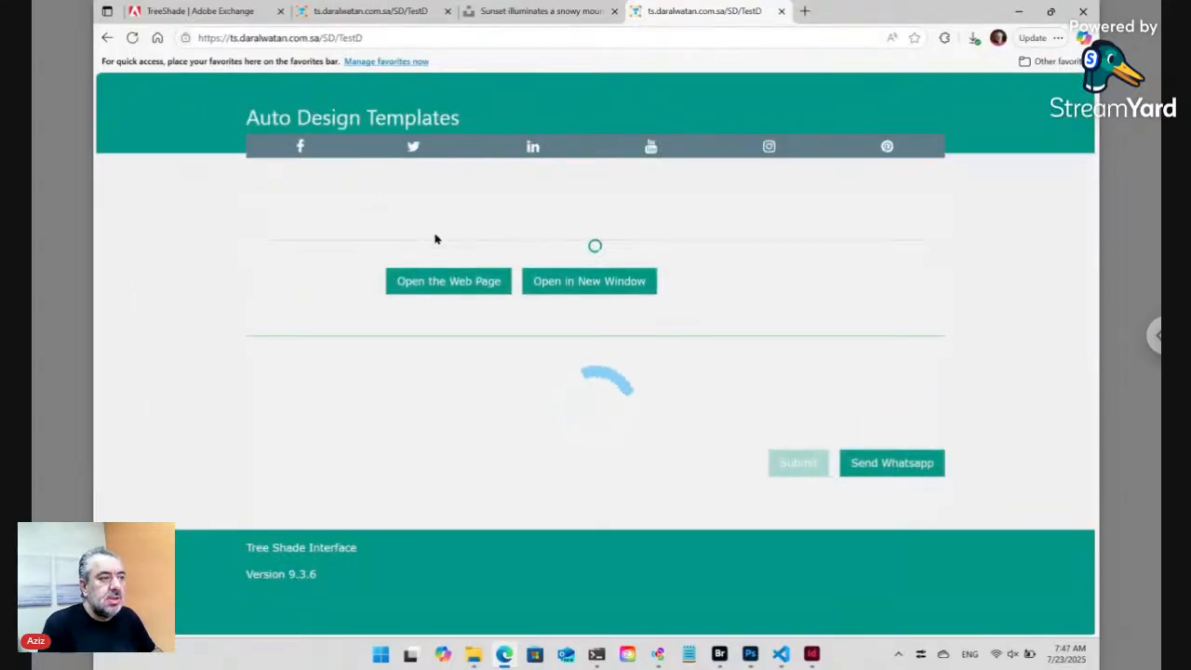
left_click(442, 352)
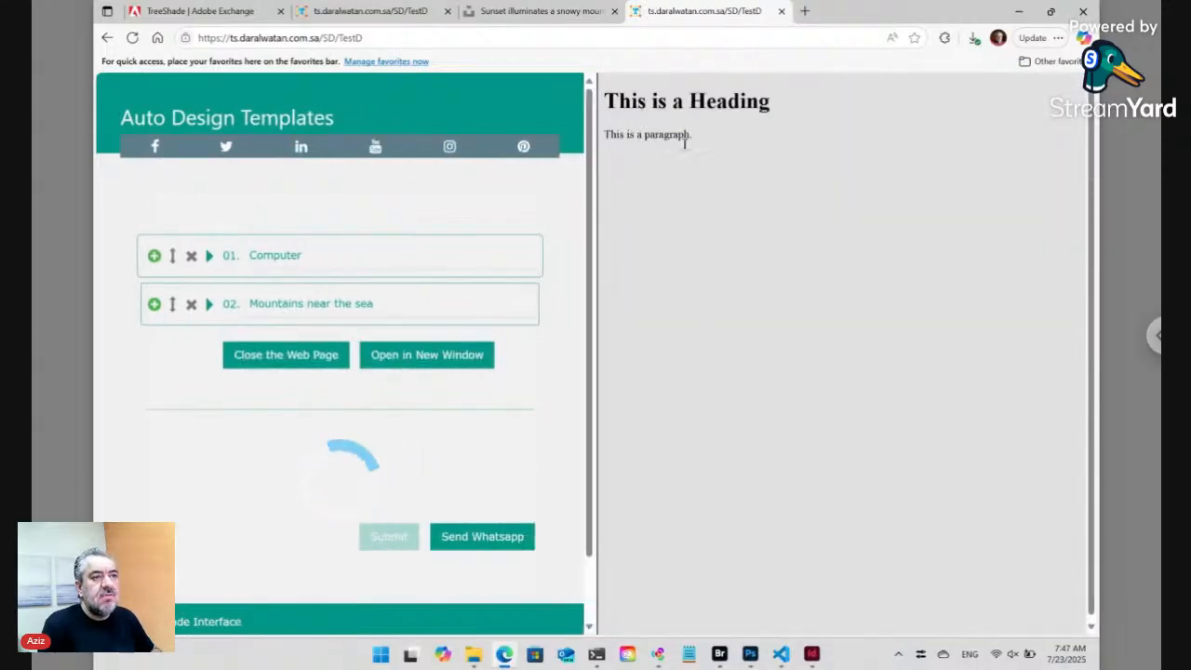
- Go up to TestD in Bridge and drag index.html into Visual Studio Code
left_click(719, 654)
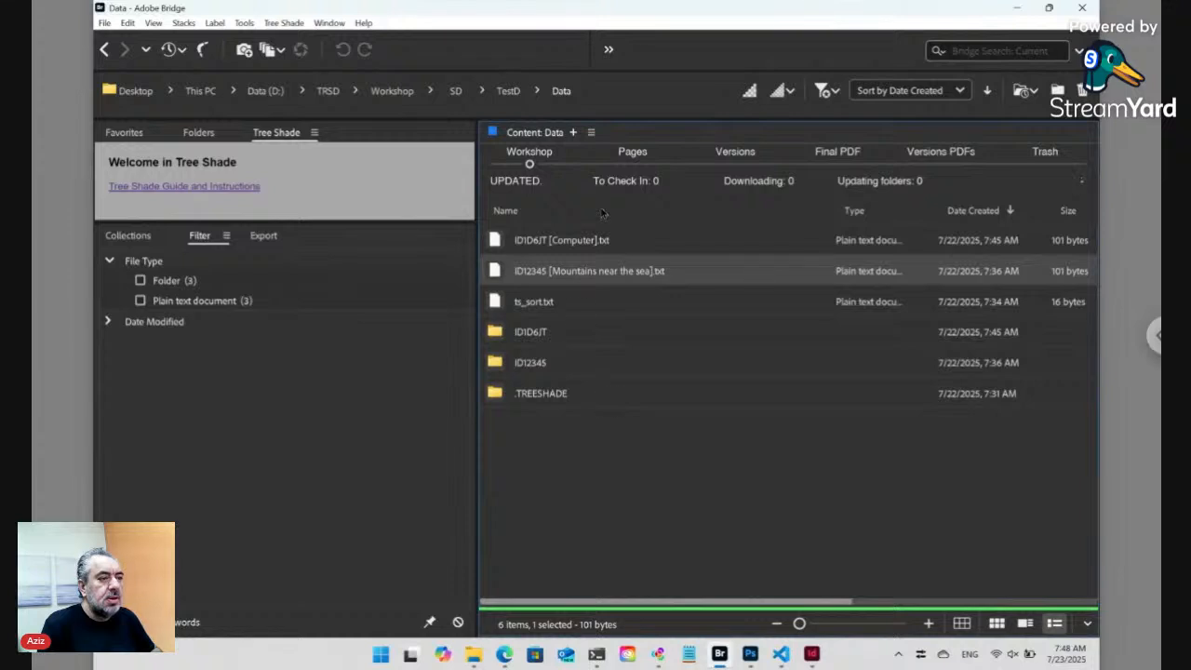
left_click(510, 91)
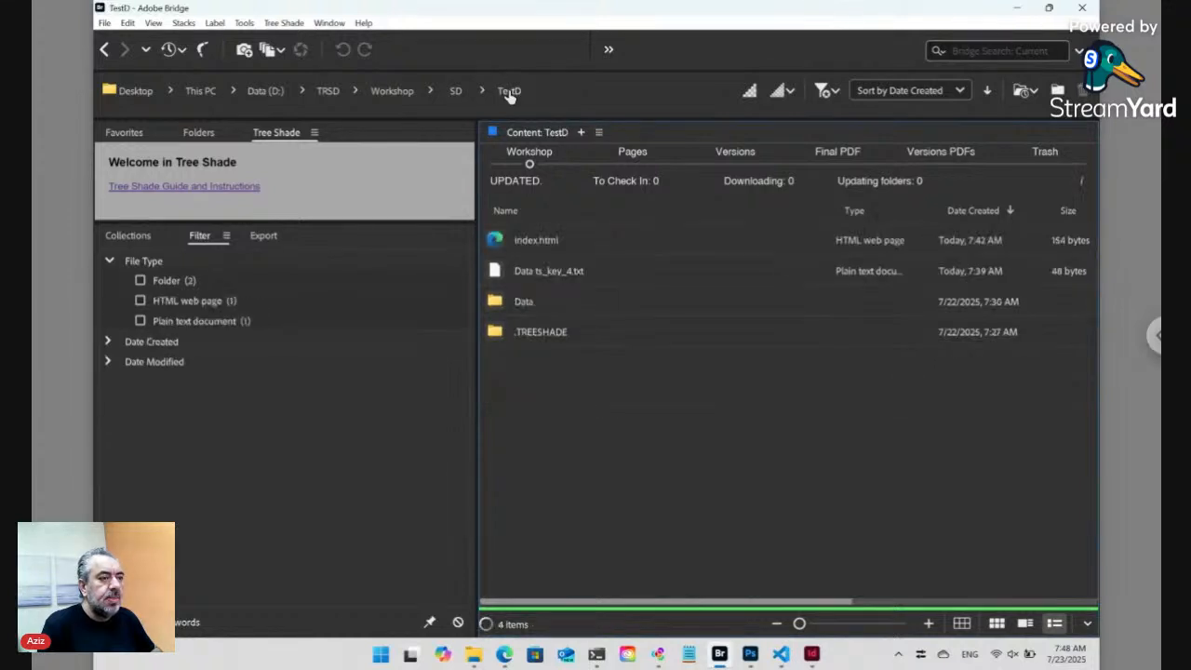
left_click(533, 247)
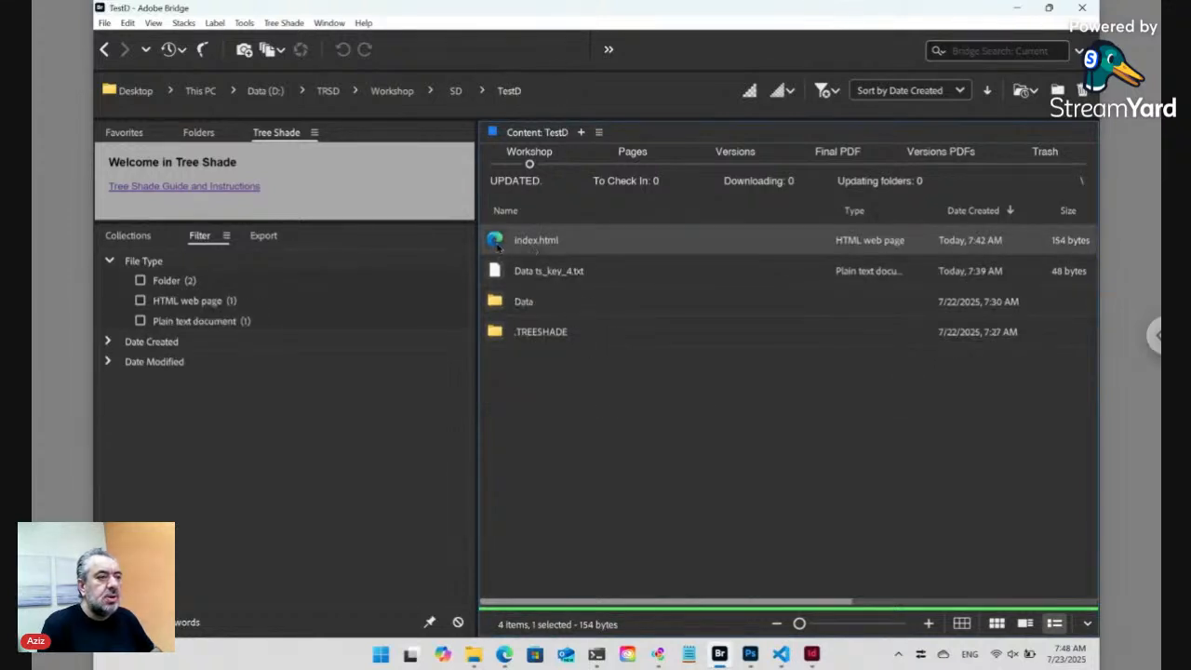
left_click_drag(551, 253, 595, 256)
key("alt+Tab")
key("alt+Tab")
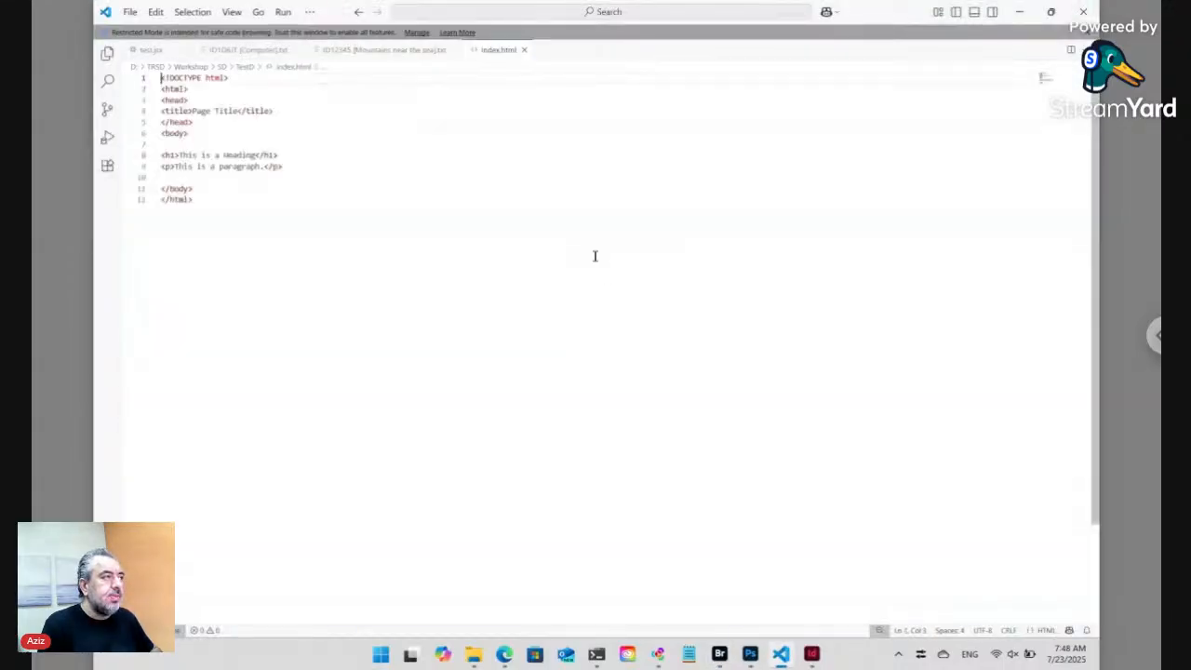
- Replace the <p> line on line 9 of index.html with an empty <ts></ts> pair
left_click_drag(285, 166, 165, 166)
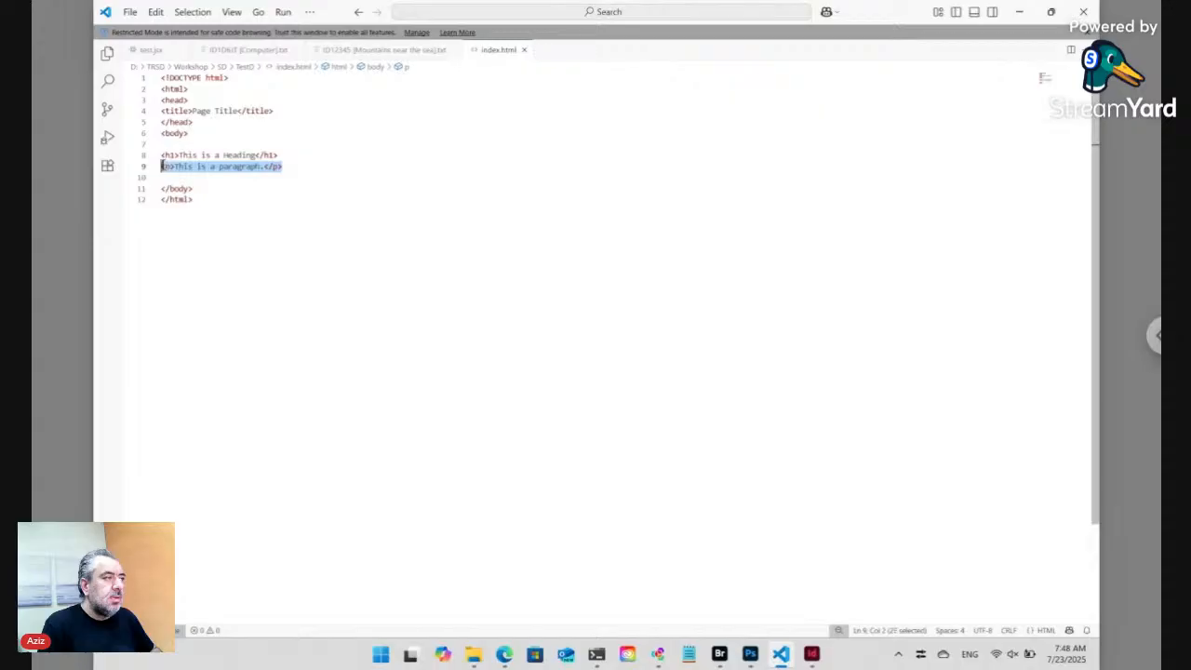
key("BackSpace")
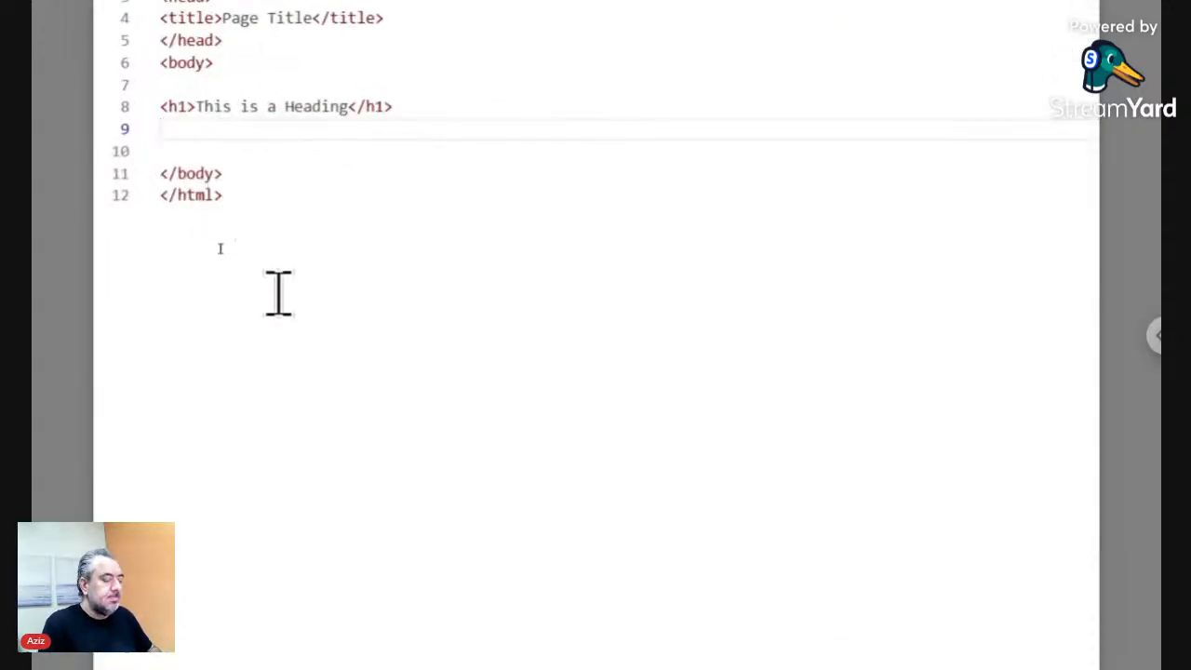
type("<")
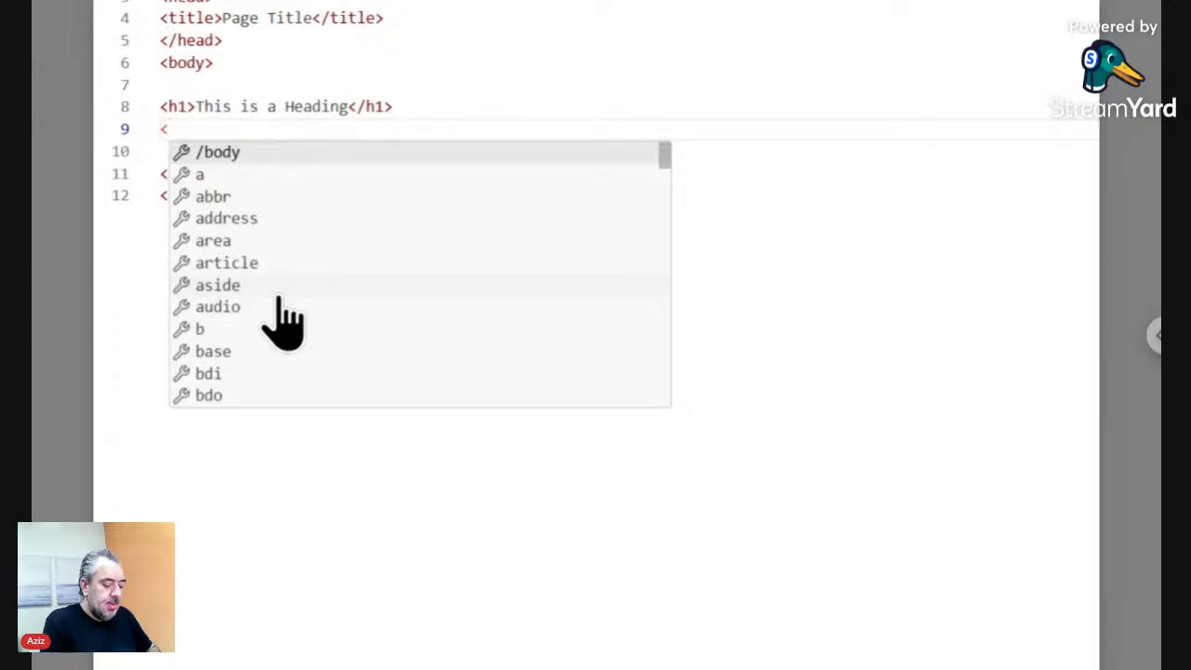
type("ts")
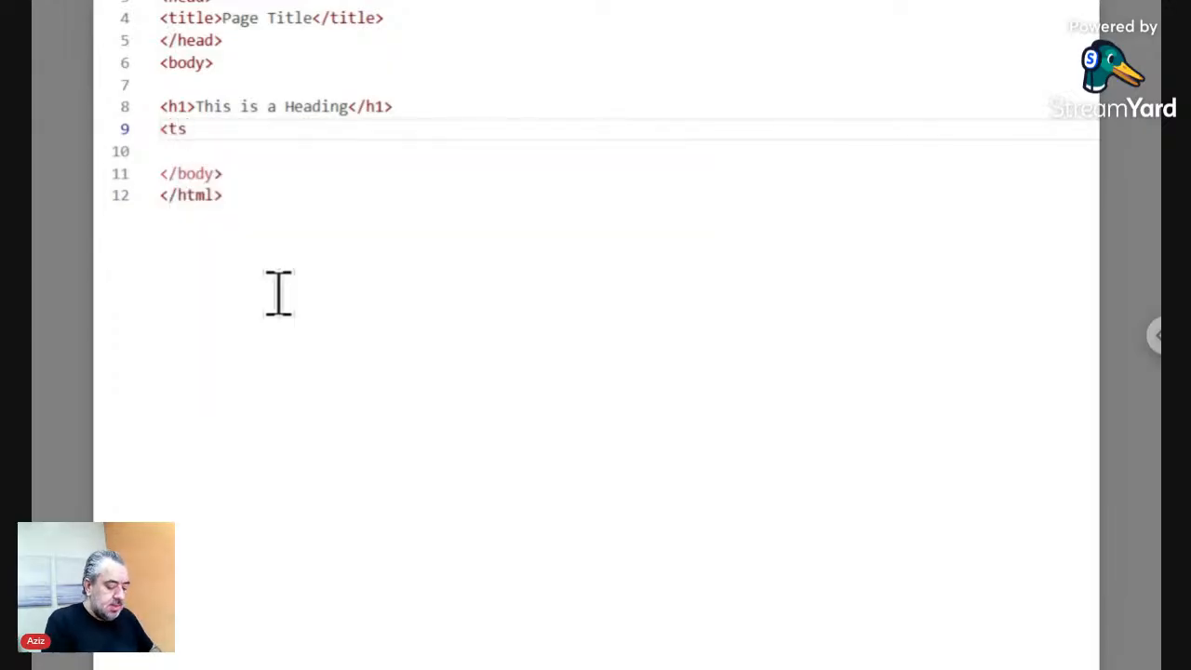
type("></ts>")
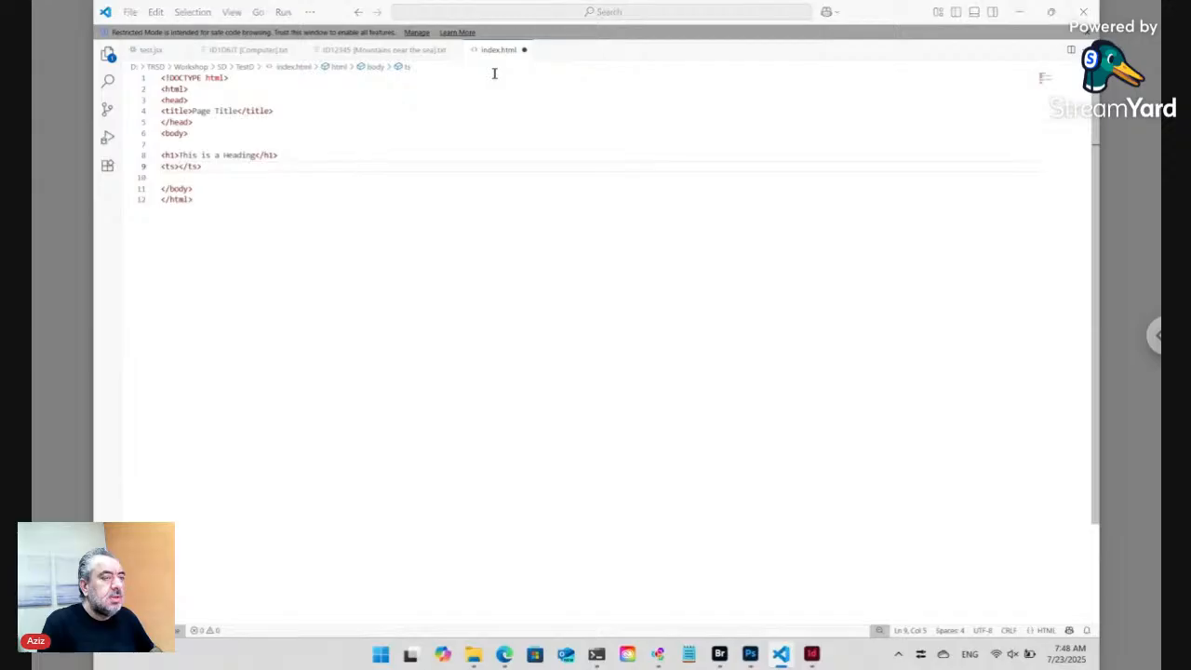
key("alt+Tab")
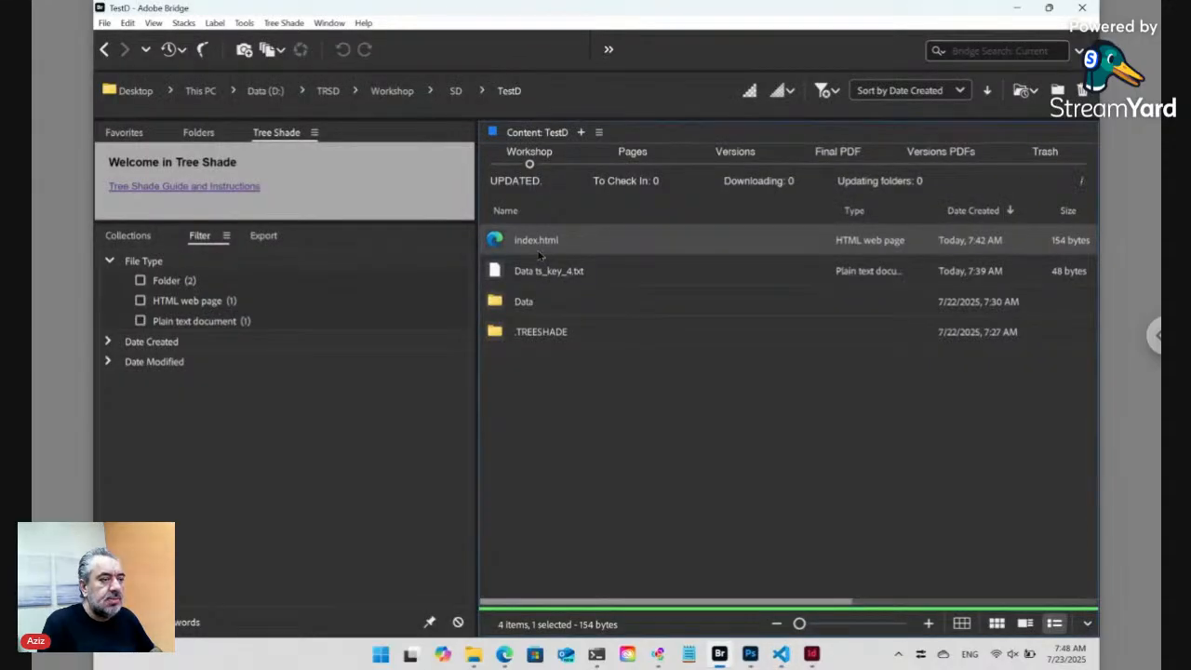
- Open the Data folder in Bridge to view its ID files and folders, then return to the editor
double_click(538, 310)
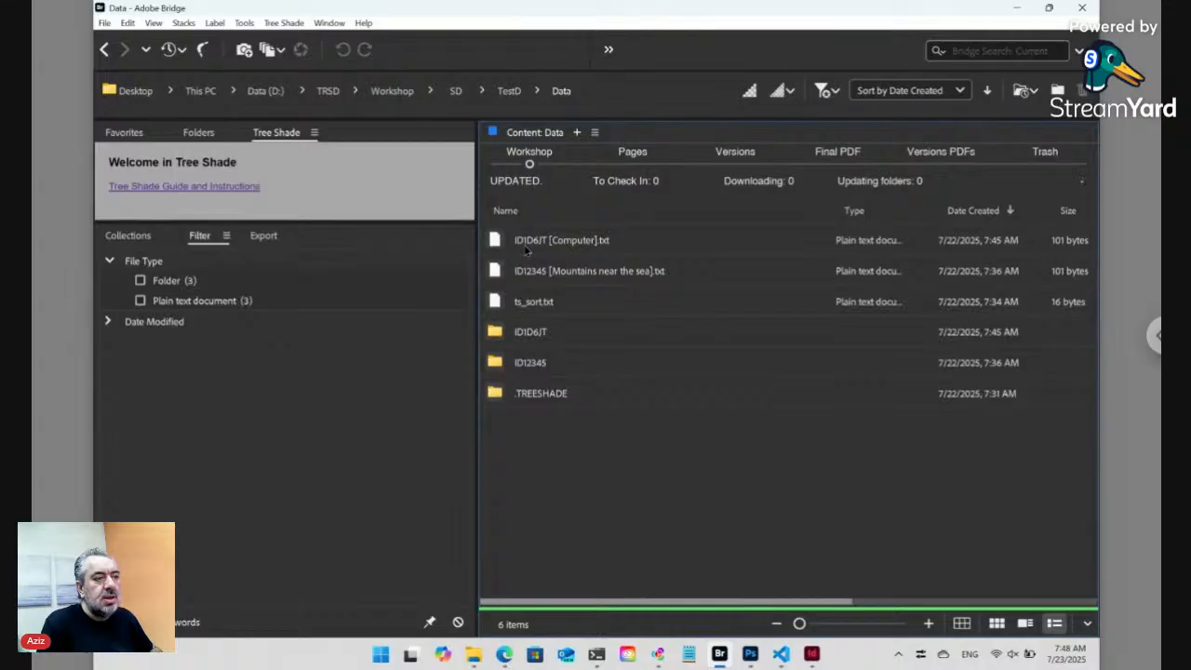
key("alt+Tab")
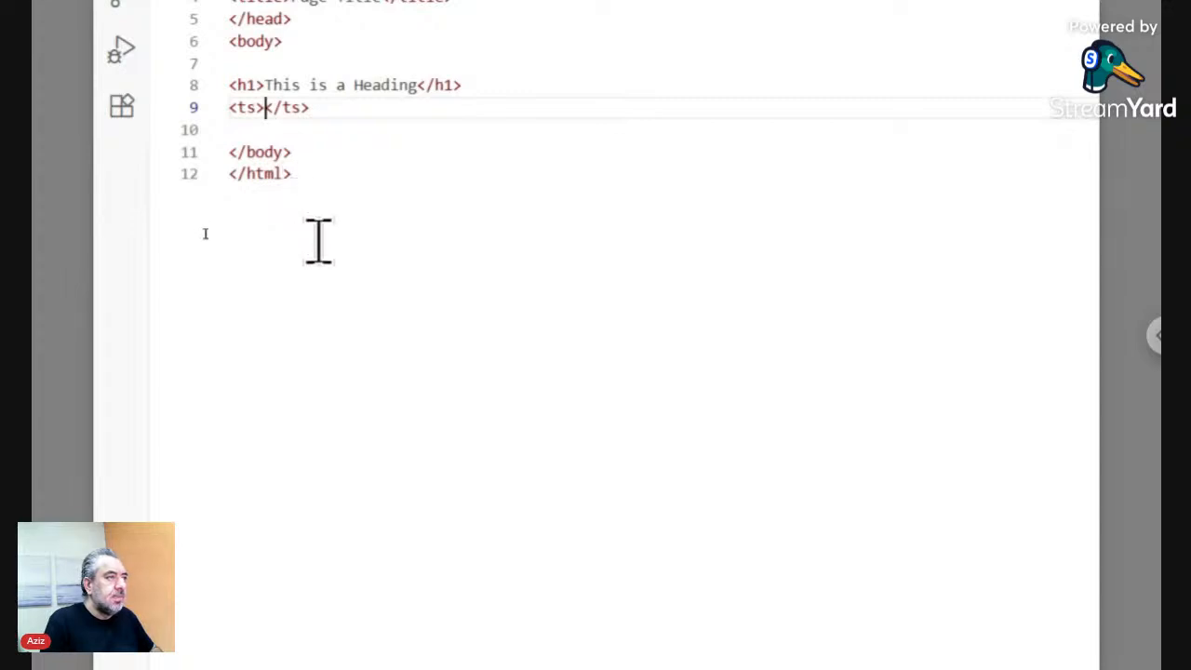
- Fill line 9's ts tag with ./Data/ID.+<place>, removing the auto-added </place>
type("./Da")
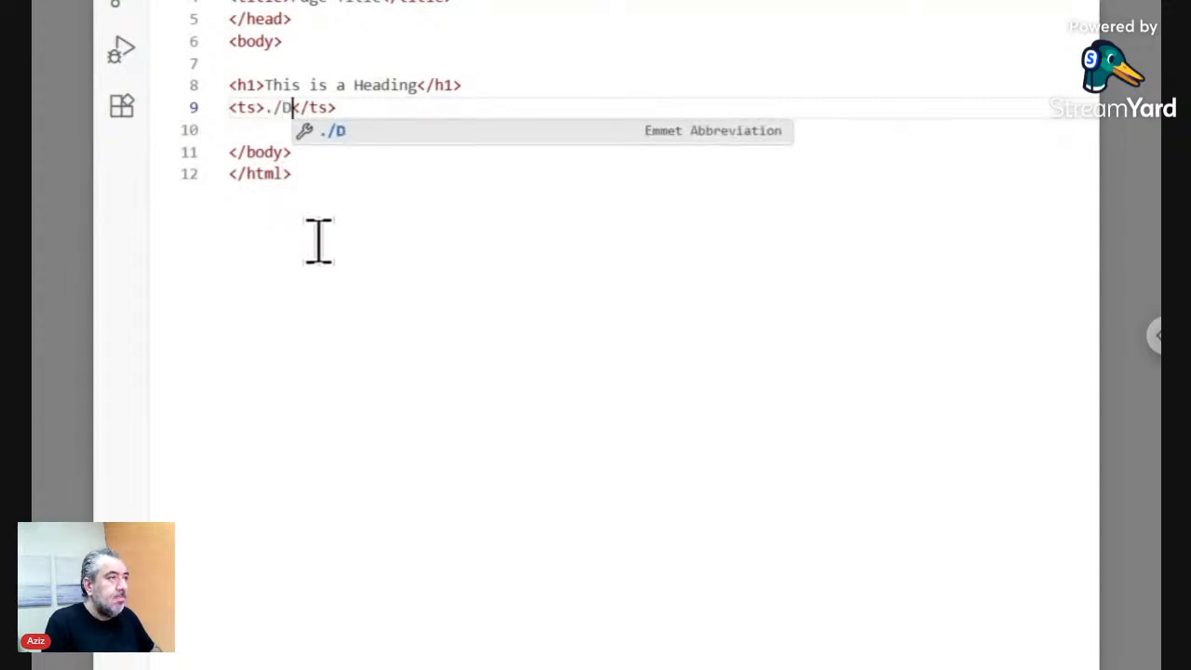
type("ta/I")
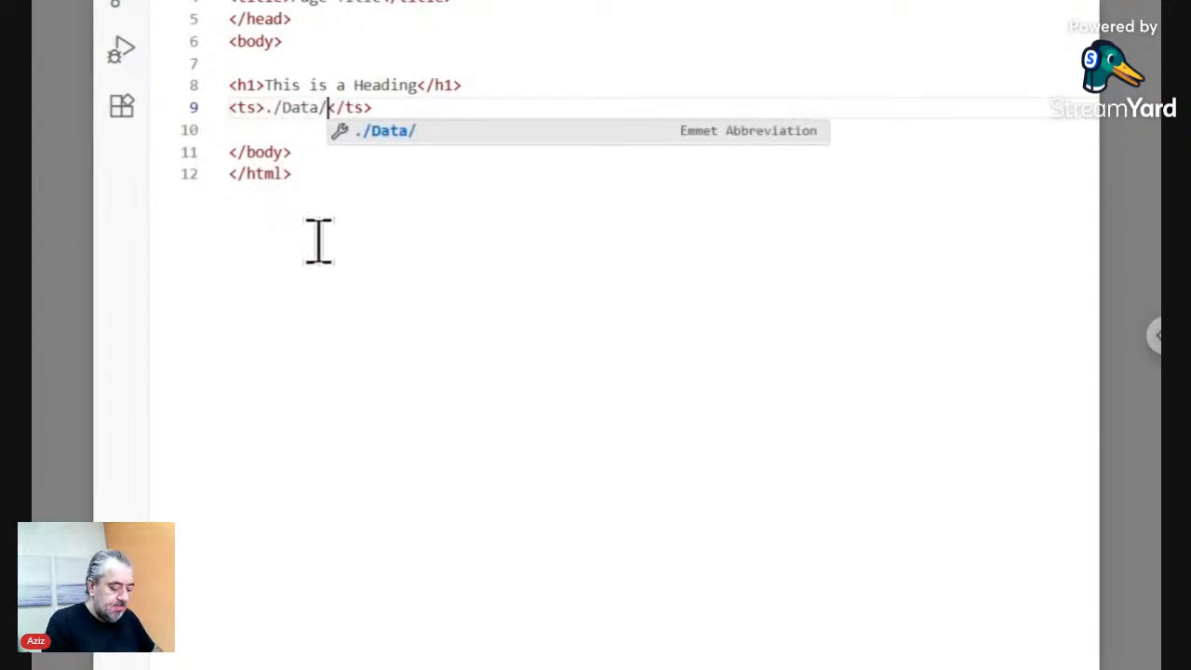
type("D.+")
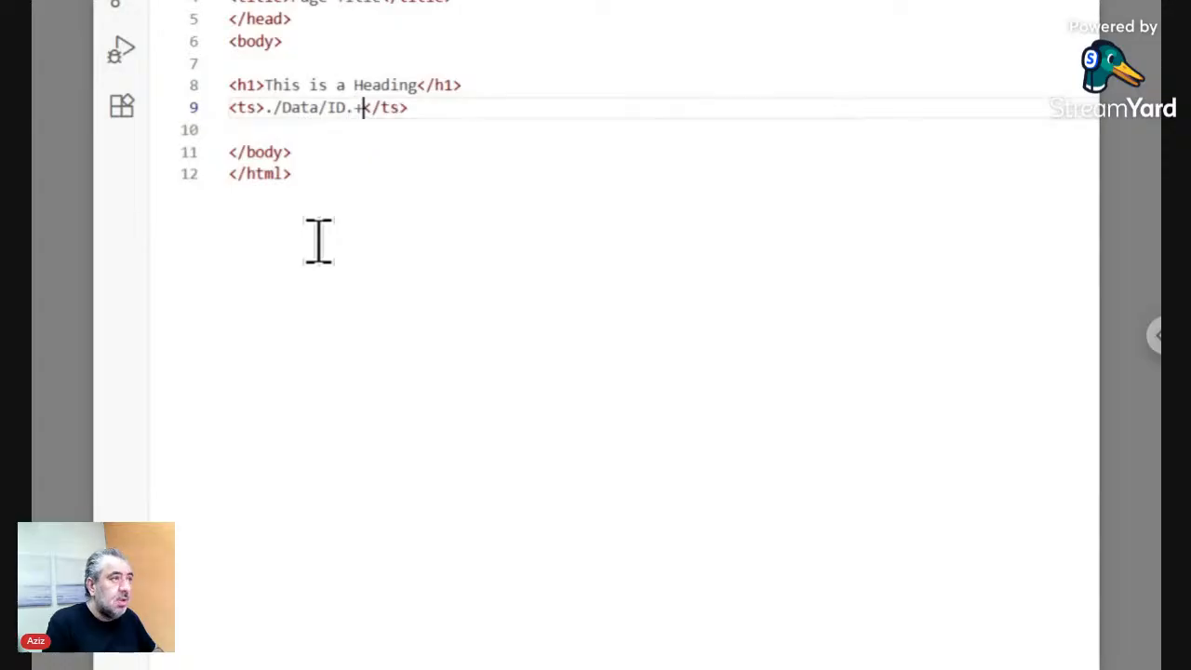
type("<")
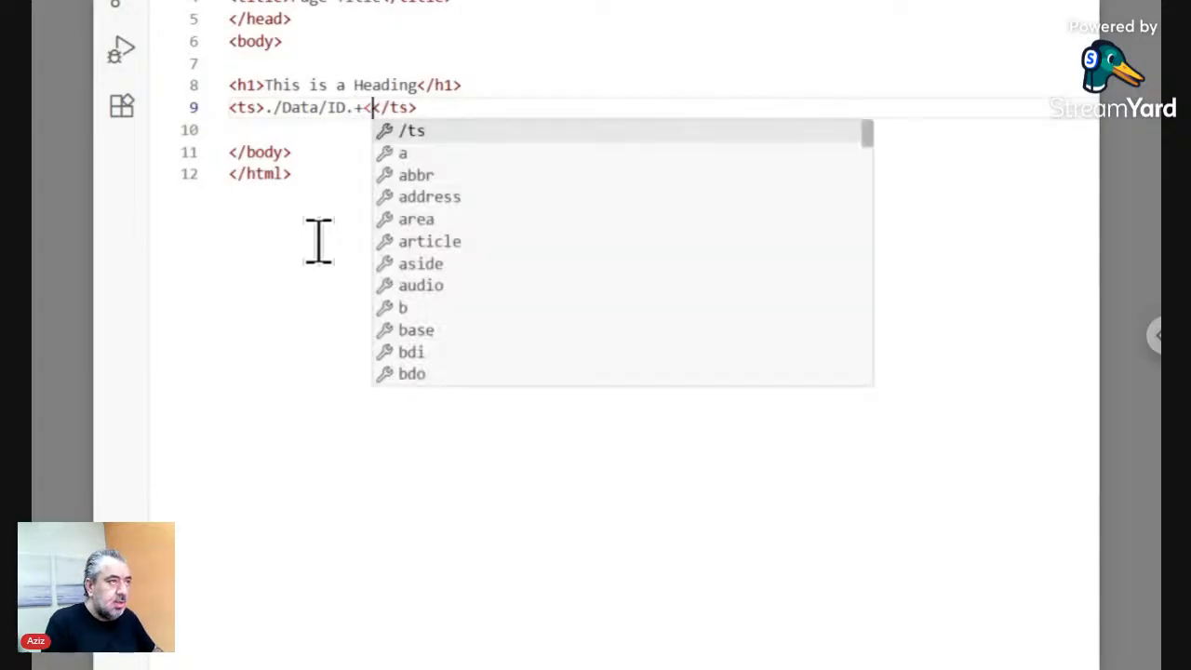
type("place")
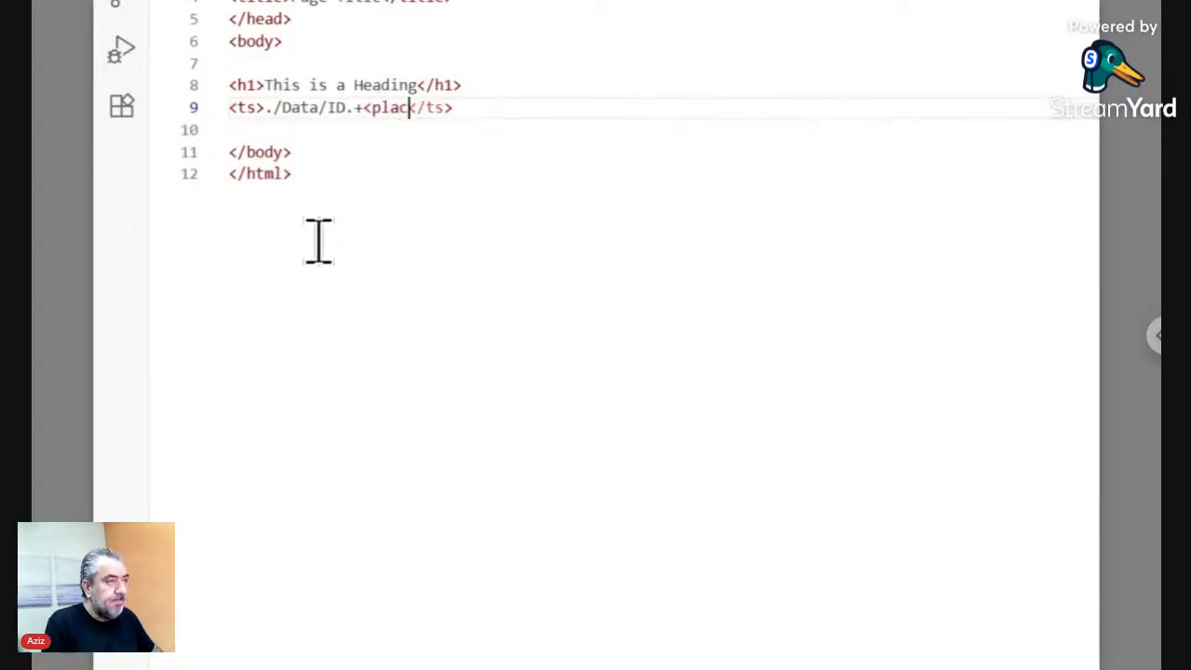
type("></place>")
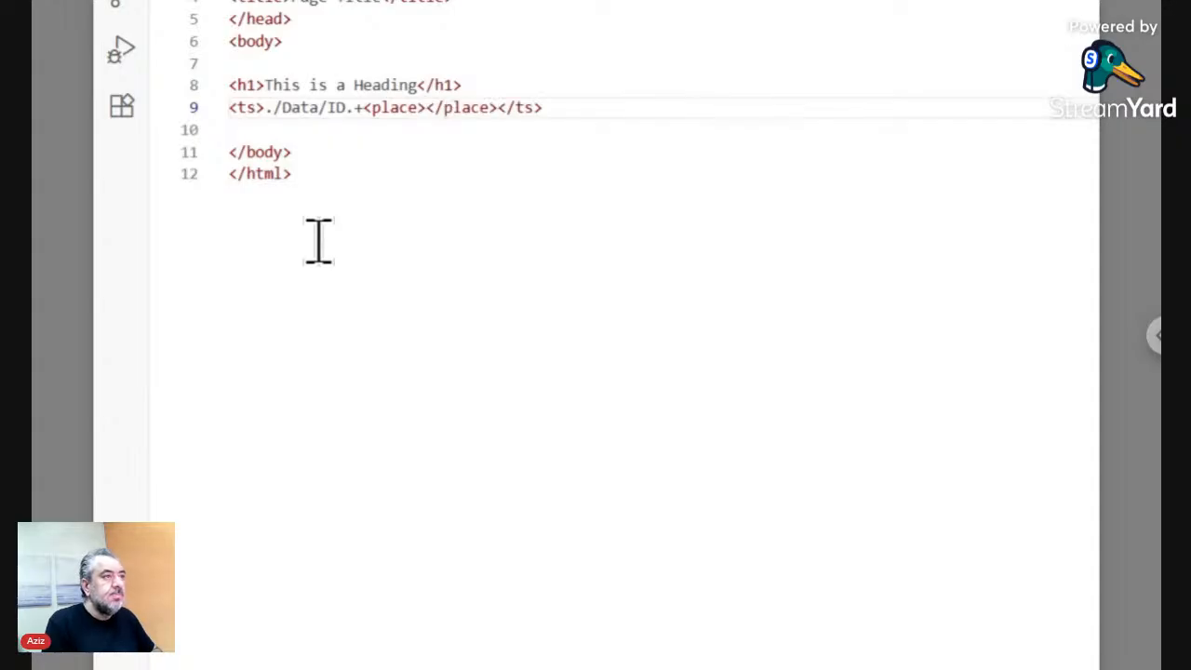
key("ctrl+z")
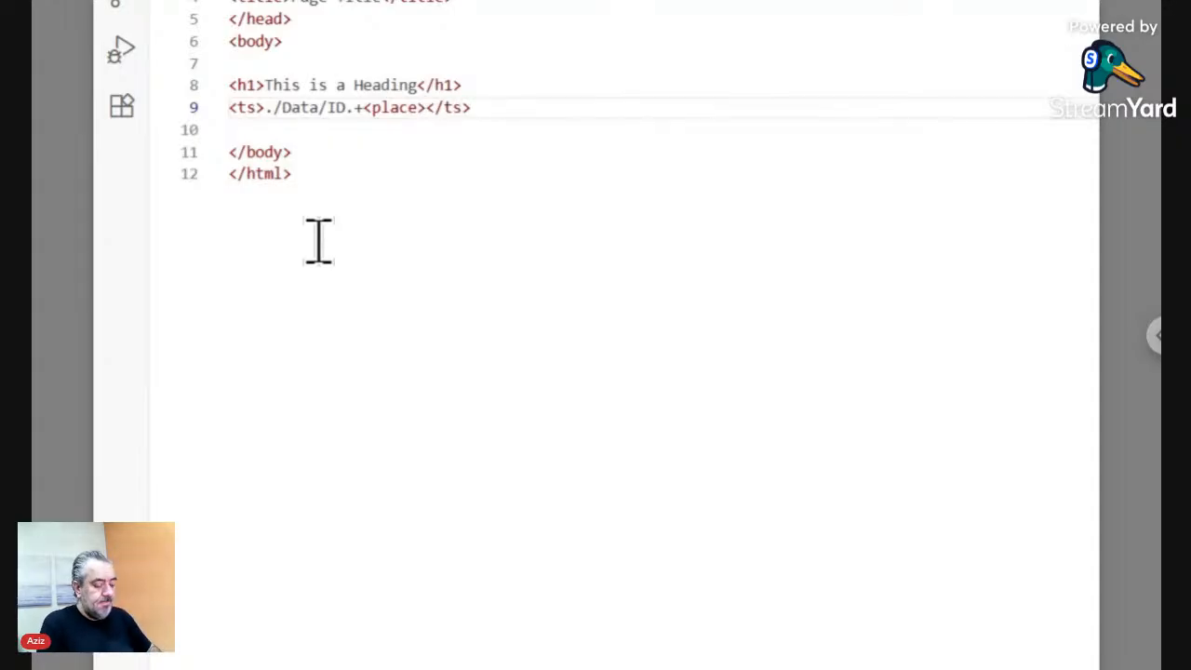
key("ctrl+b")
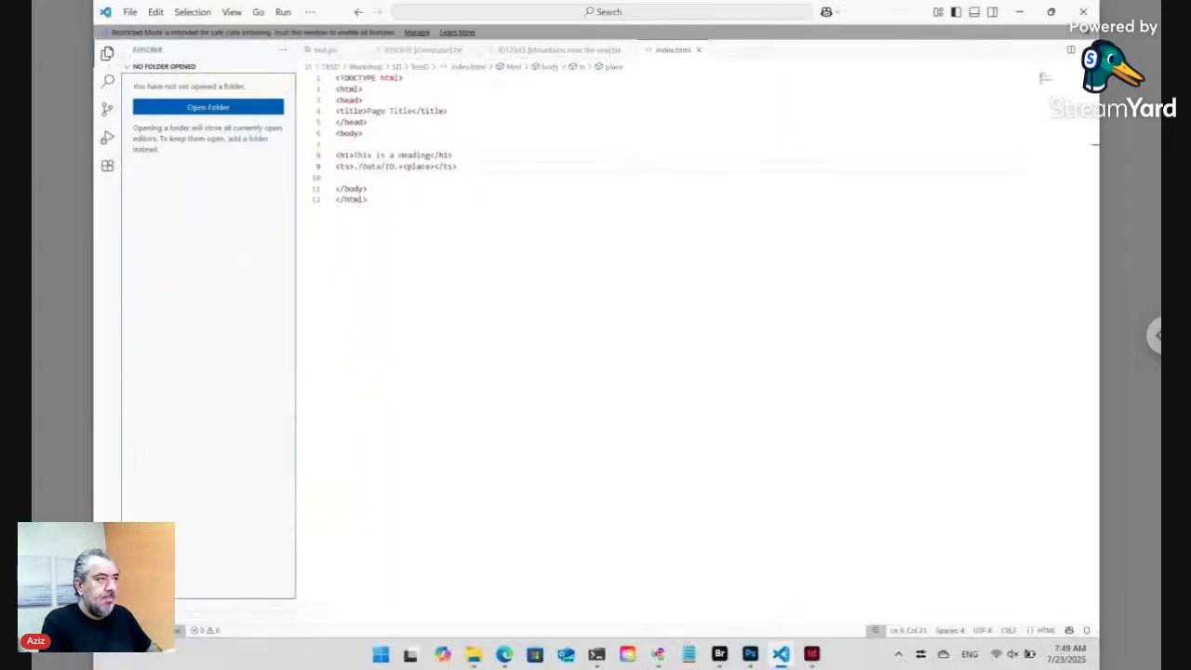
- Reload the TestD preview to show Computer and Mountains near the sea, then open it in a new tab
left_click(503, 654)
left_click(380, 36)
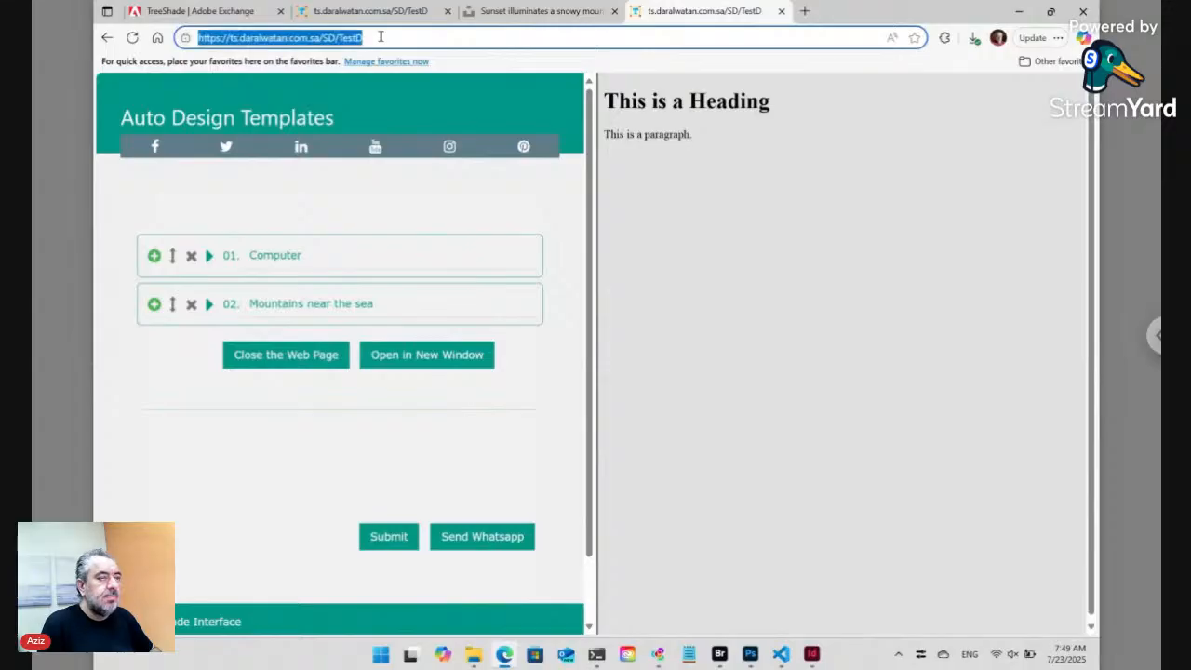
left_click(288, 357)
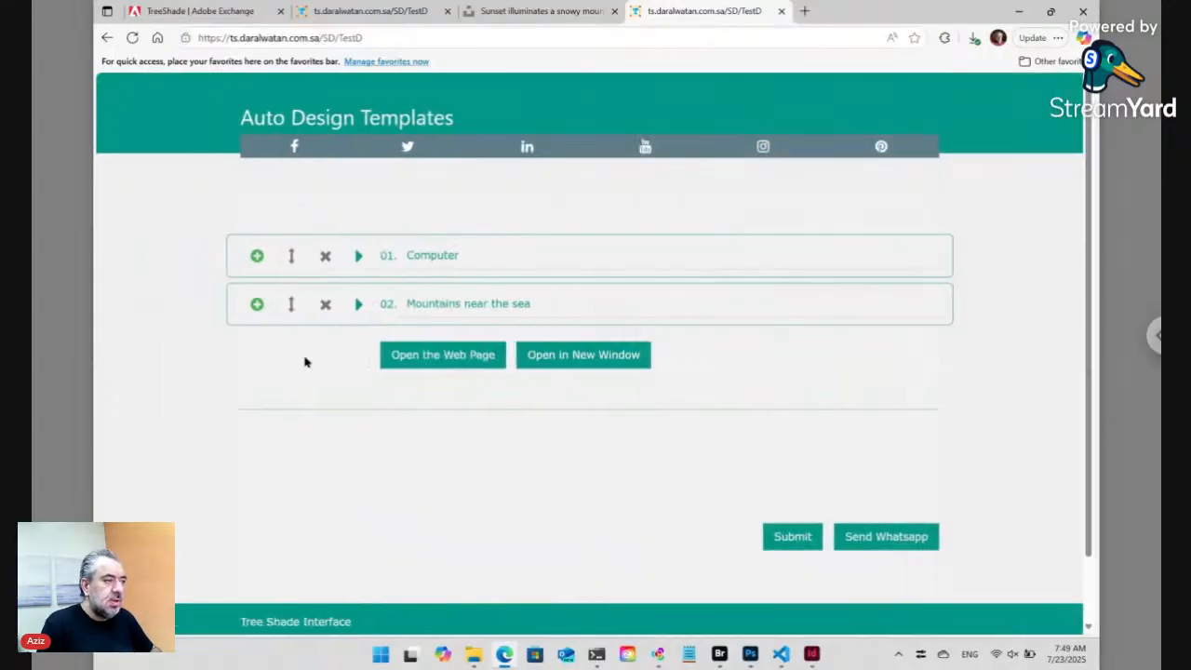
left_click(391, 358)
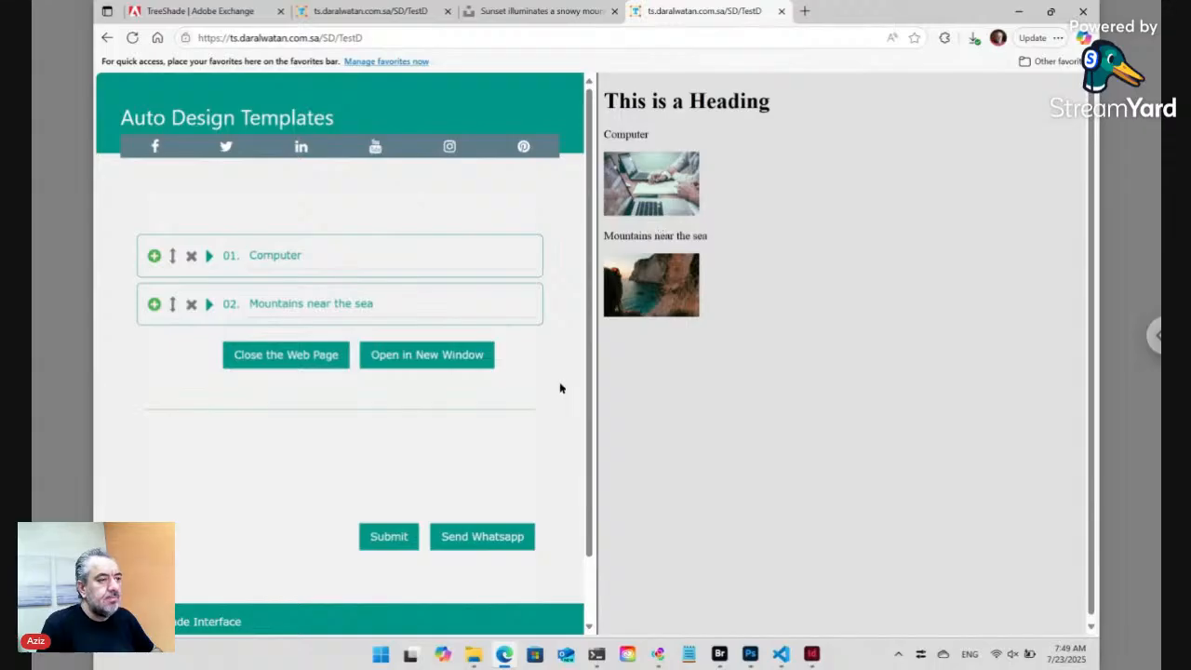
left_click(448, 363)
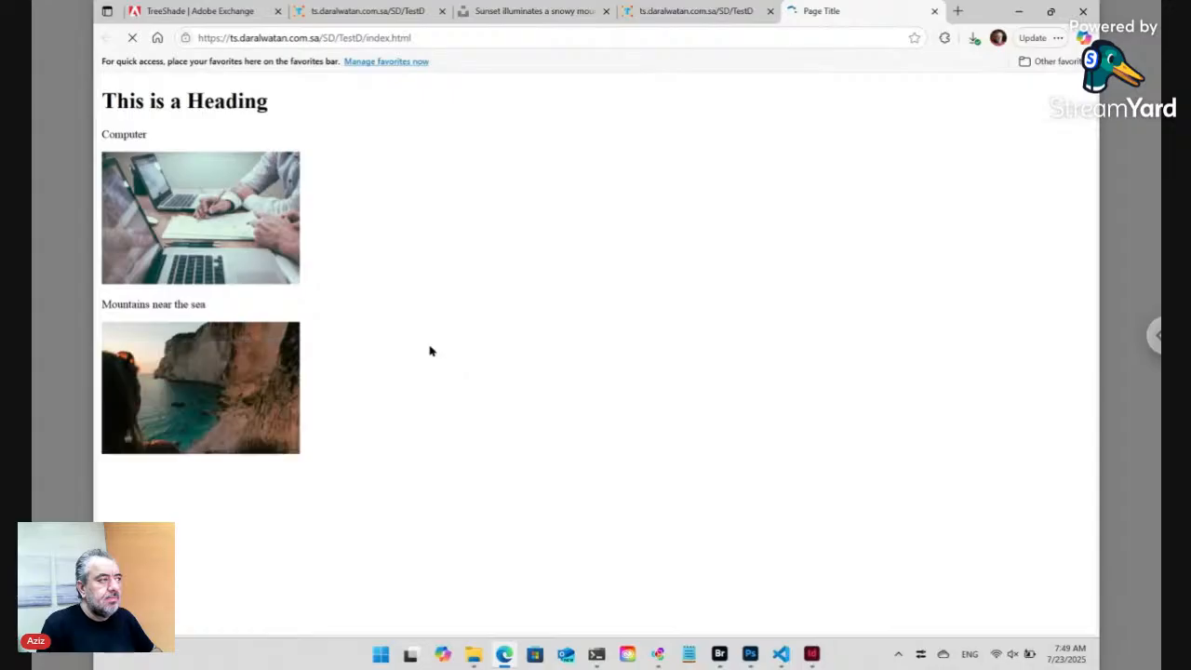
- View the generated page's HTML source in Edge, then go back to index.html
right_click(376, 292)
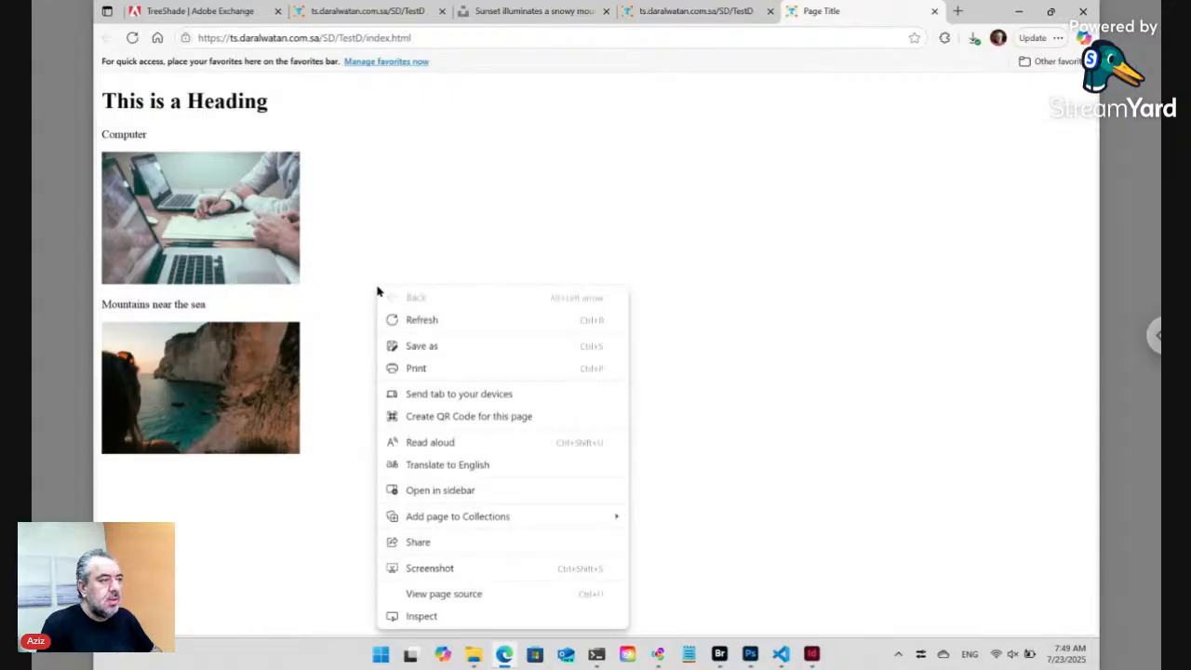
left_click(471, 593)
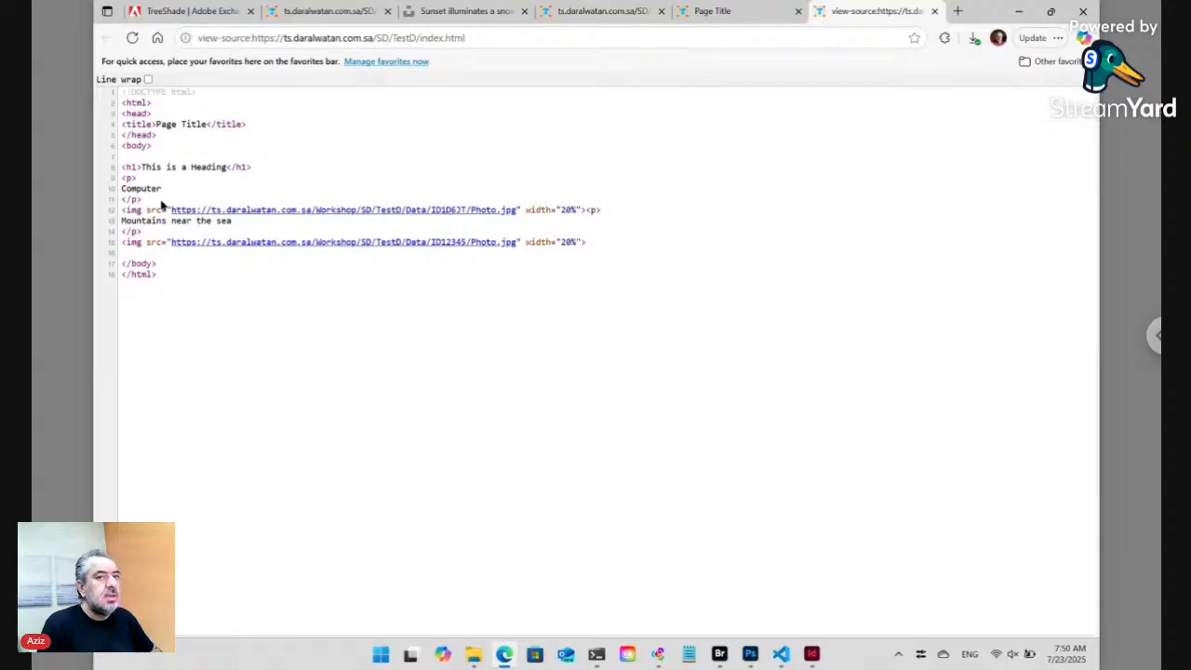
left_click(784, 658)
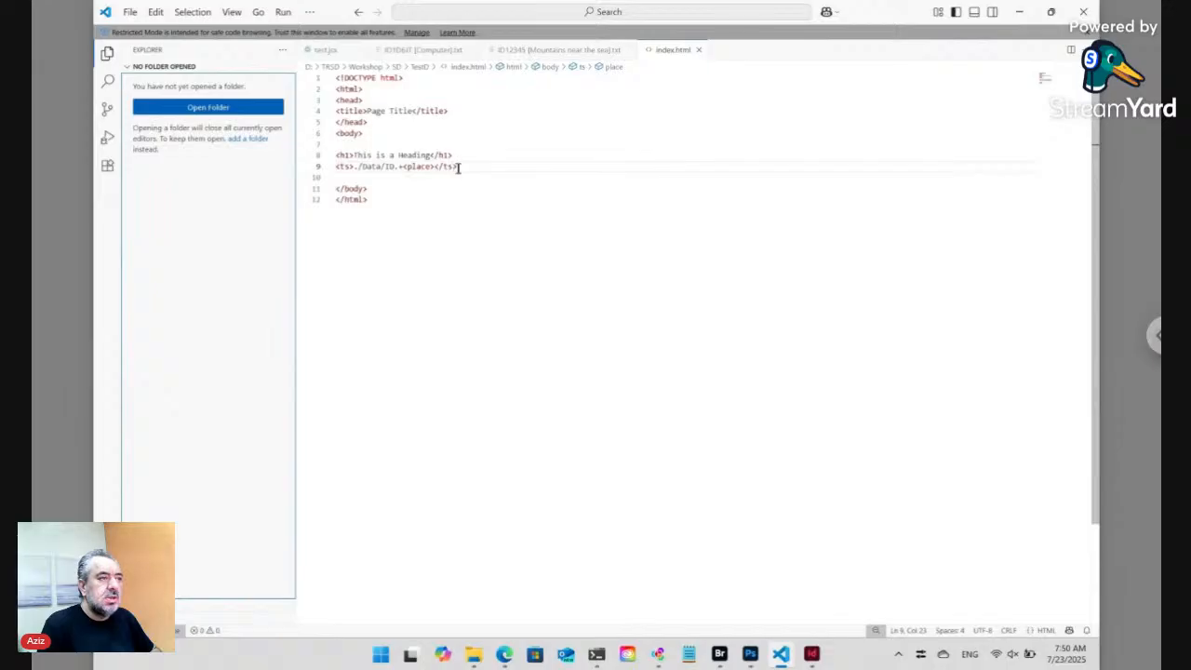
- Insert <separator/<br>> just before <place> in line 9's ts tag
left_click_drag(457, 168, 359, 166)
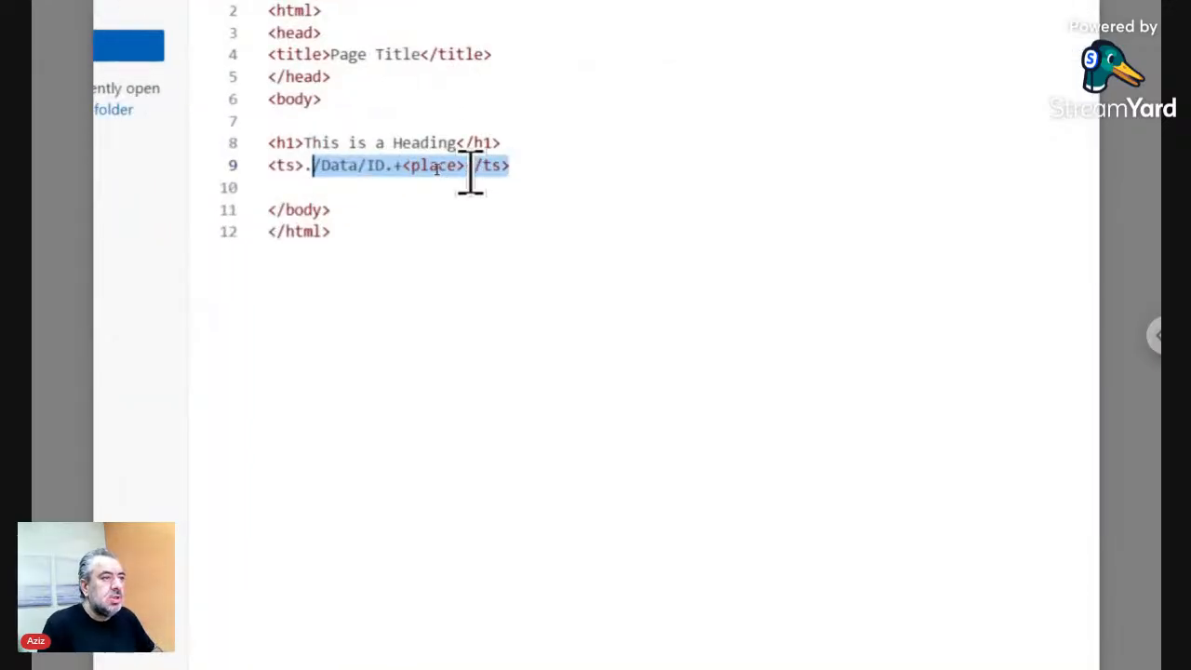
left_click(465, 165)
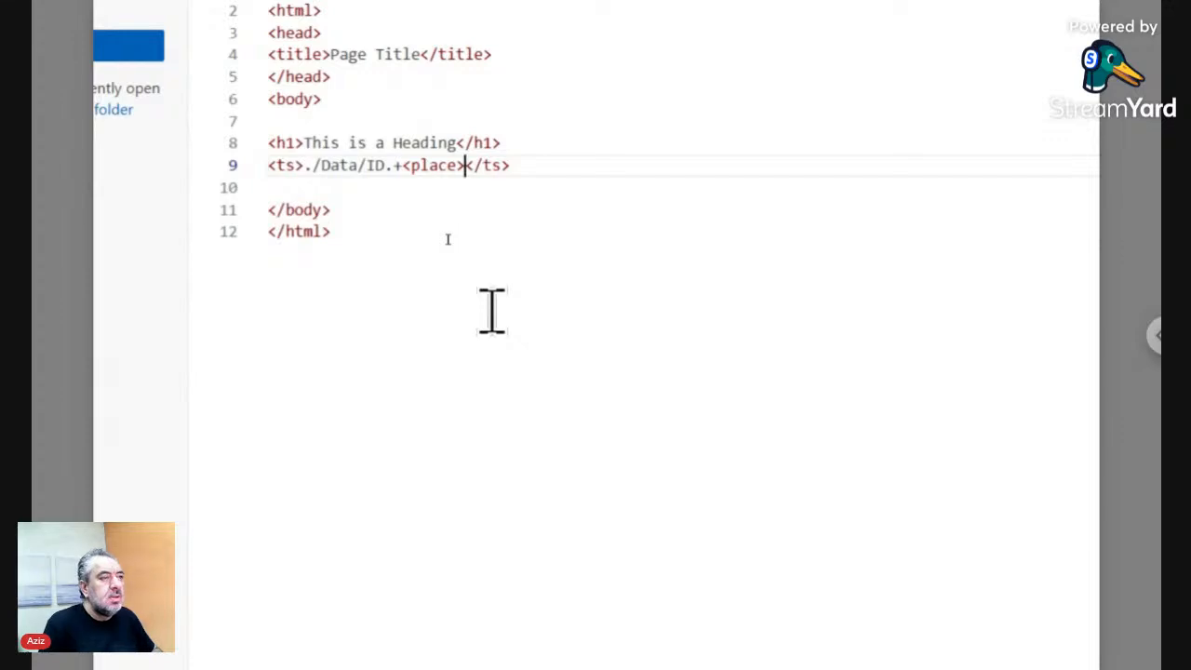
key("Left")
key("Left")
key("Left")
key("Left")
key("Left")
key("Left")
key("Left")
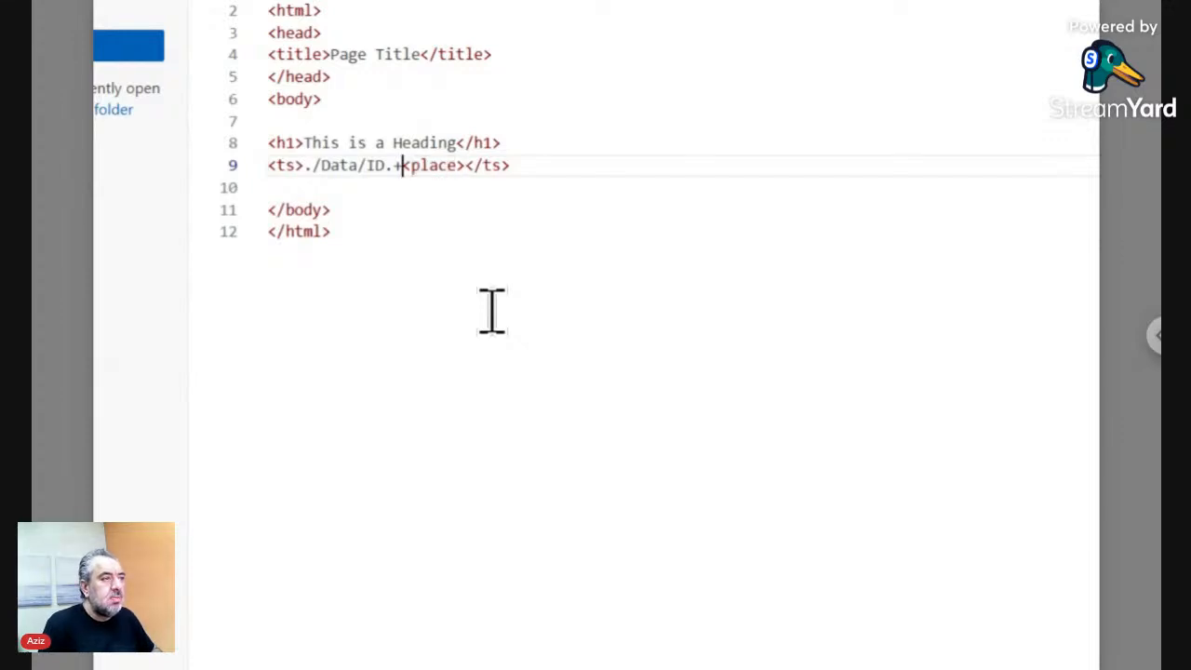
type("<>")
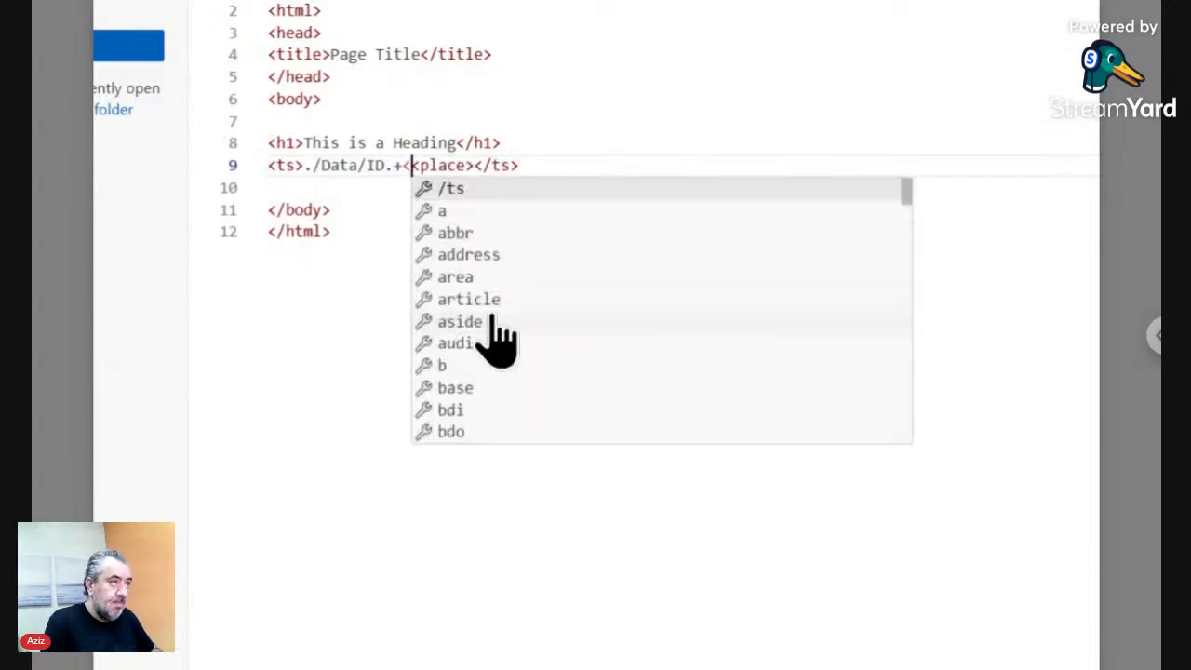
key("Left")
type("separ")
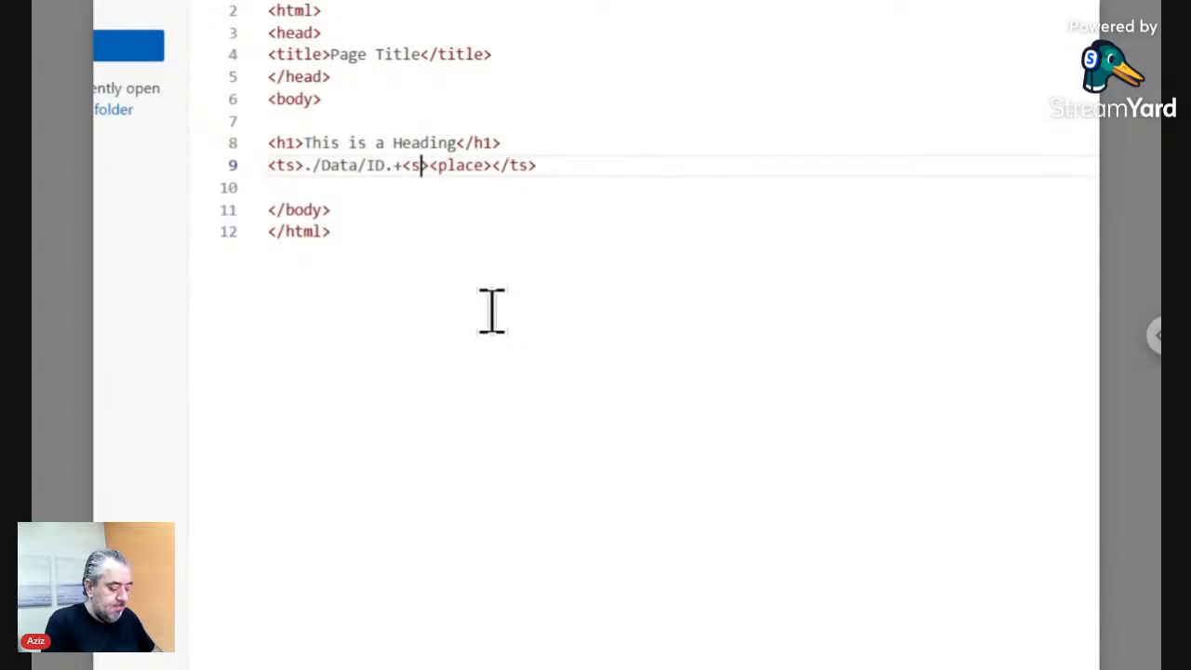
type("ator")
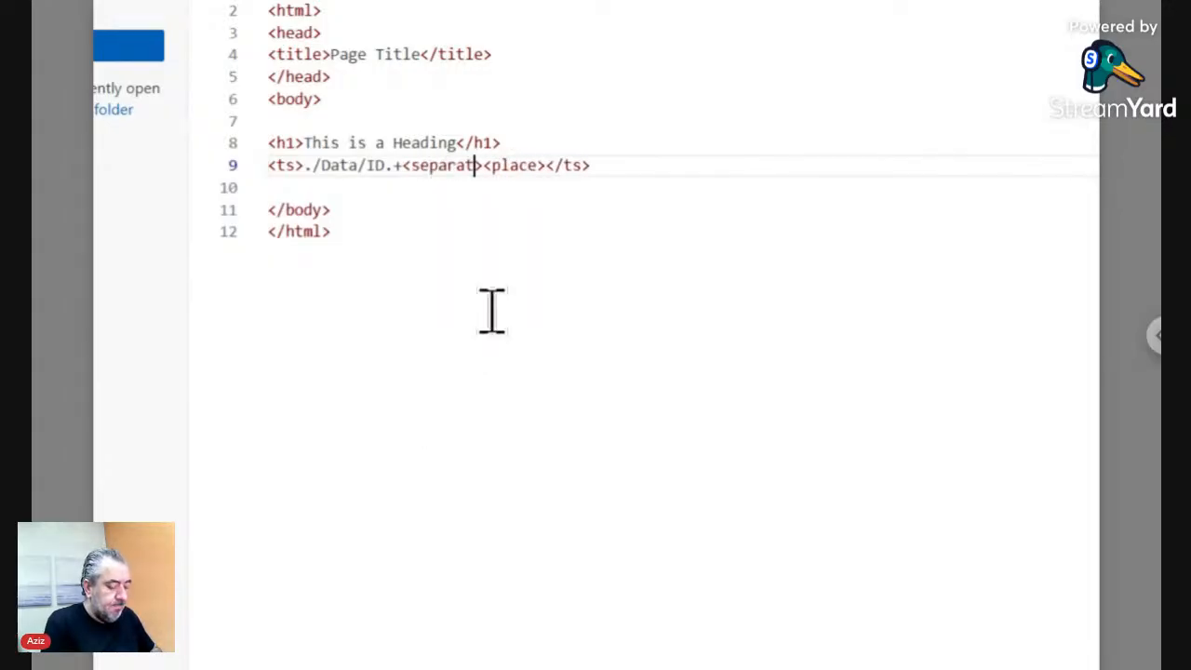
type("/")
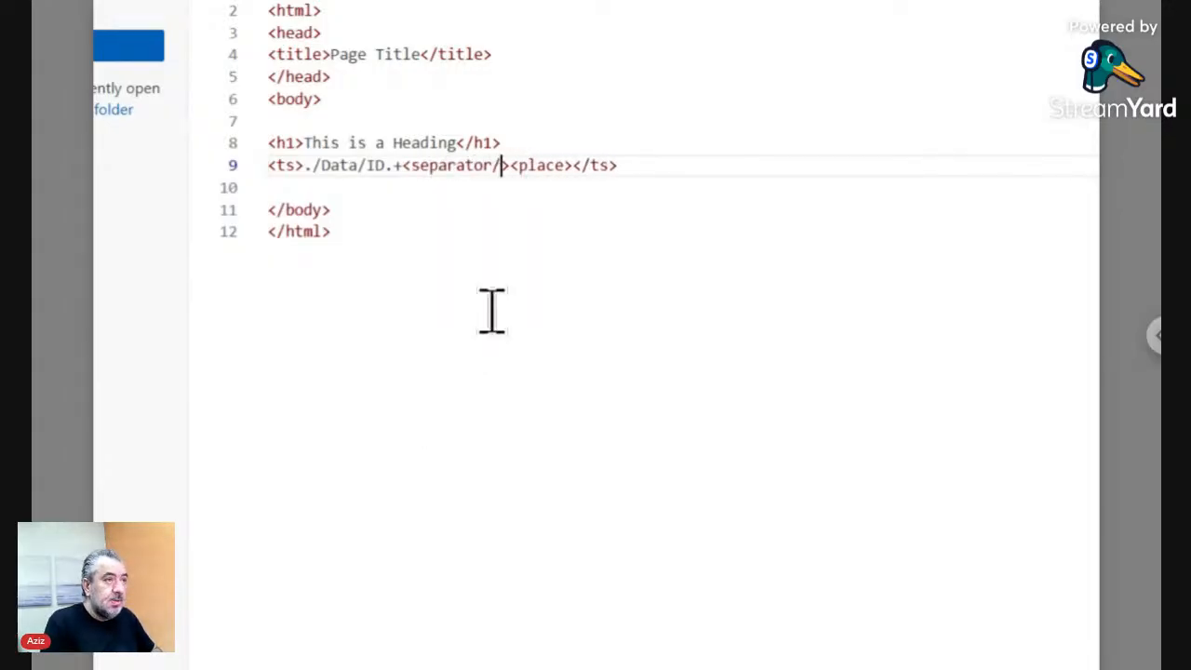
type("<")
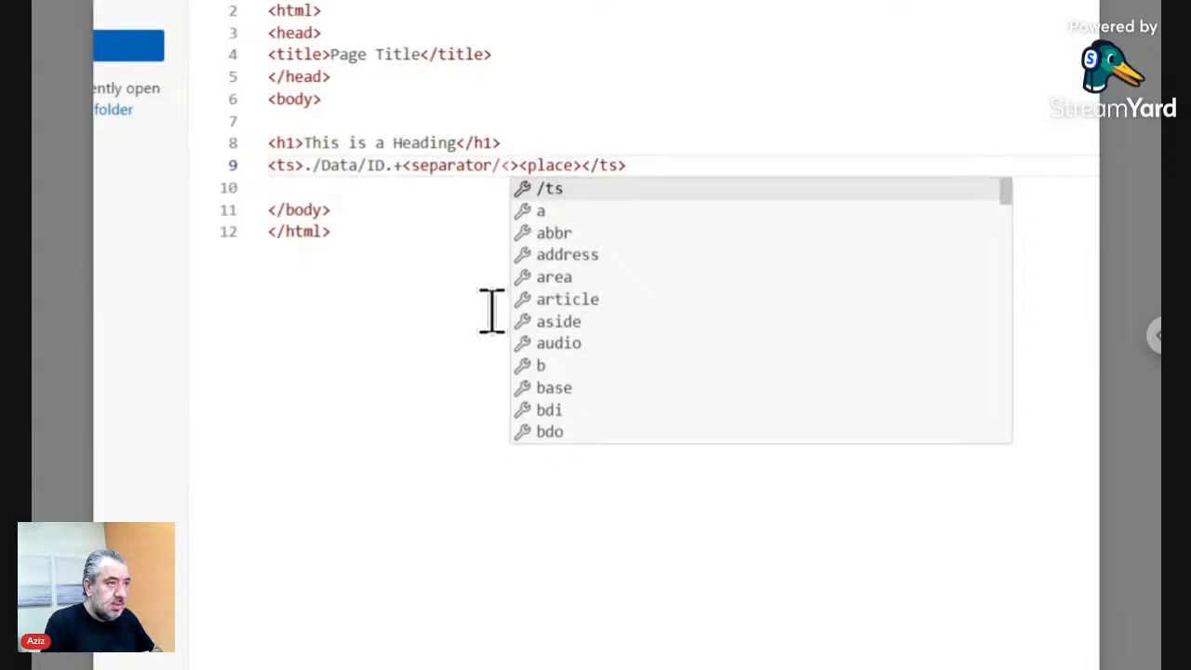
type("br>")
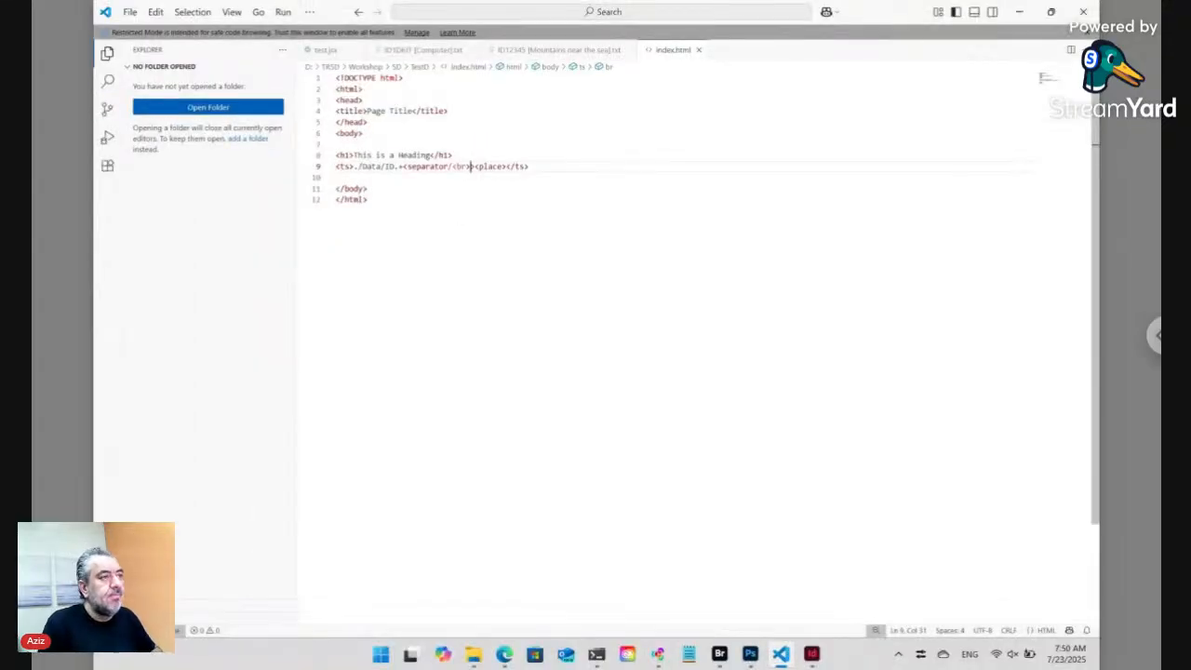
- Reload the generated source in Edge and locate the new <br> after the first photo
left_click(503, 654)
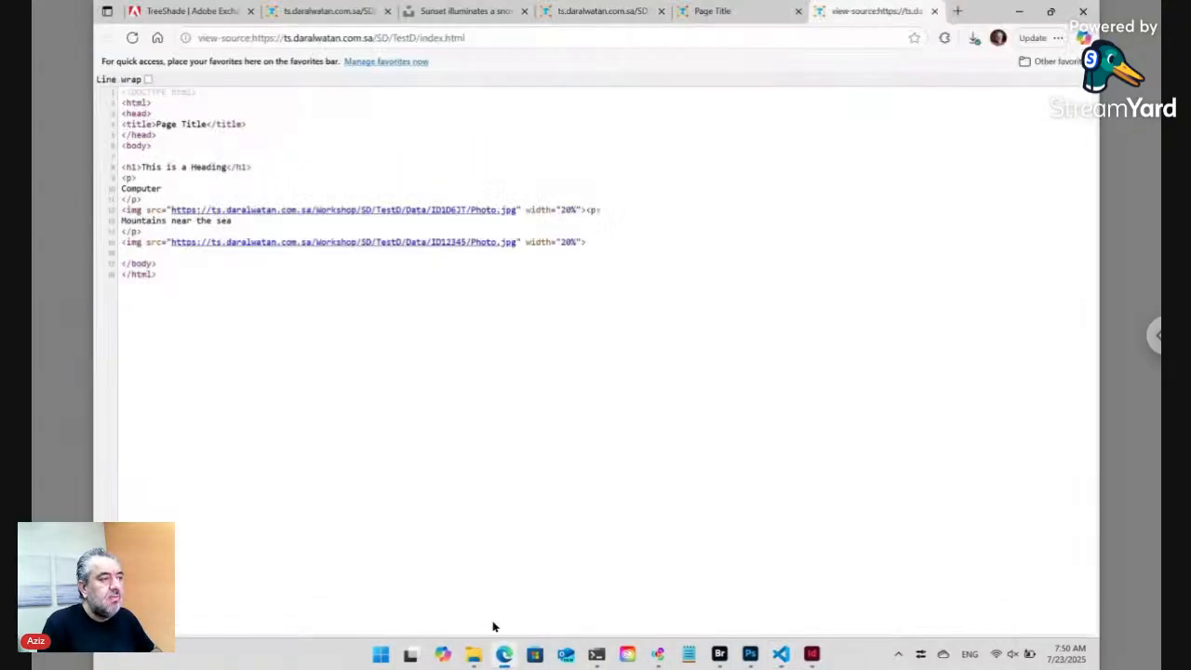
left_click(325, 38)
key("Return")
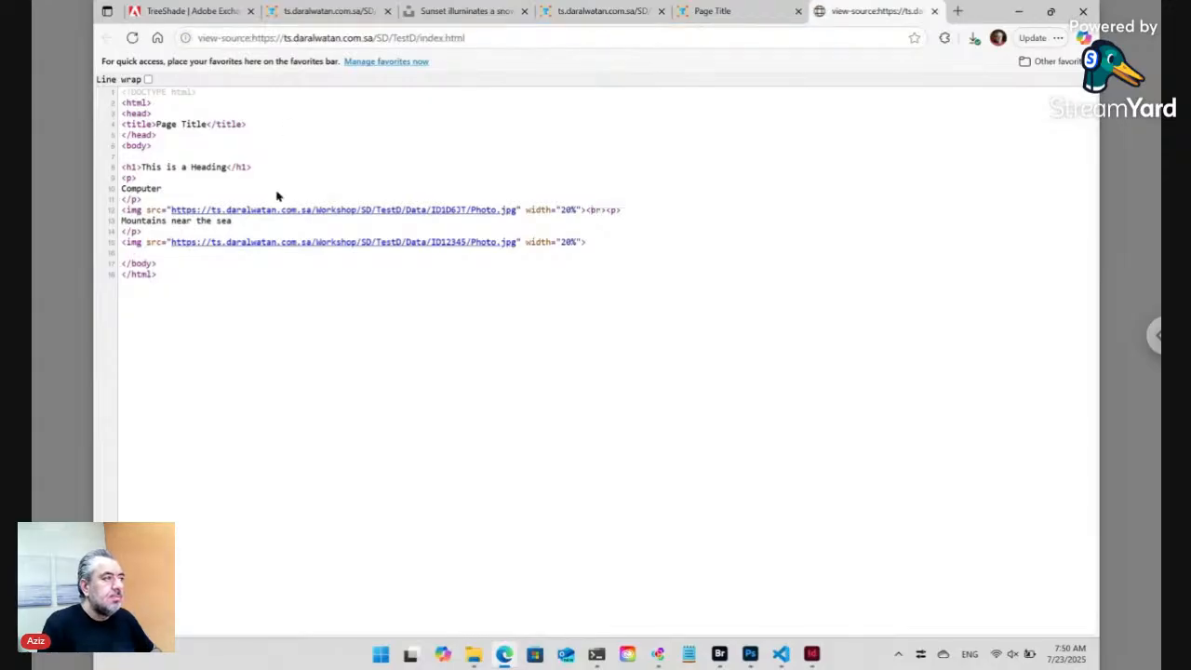
left_click_drag(607, 210, 589, 210)
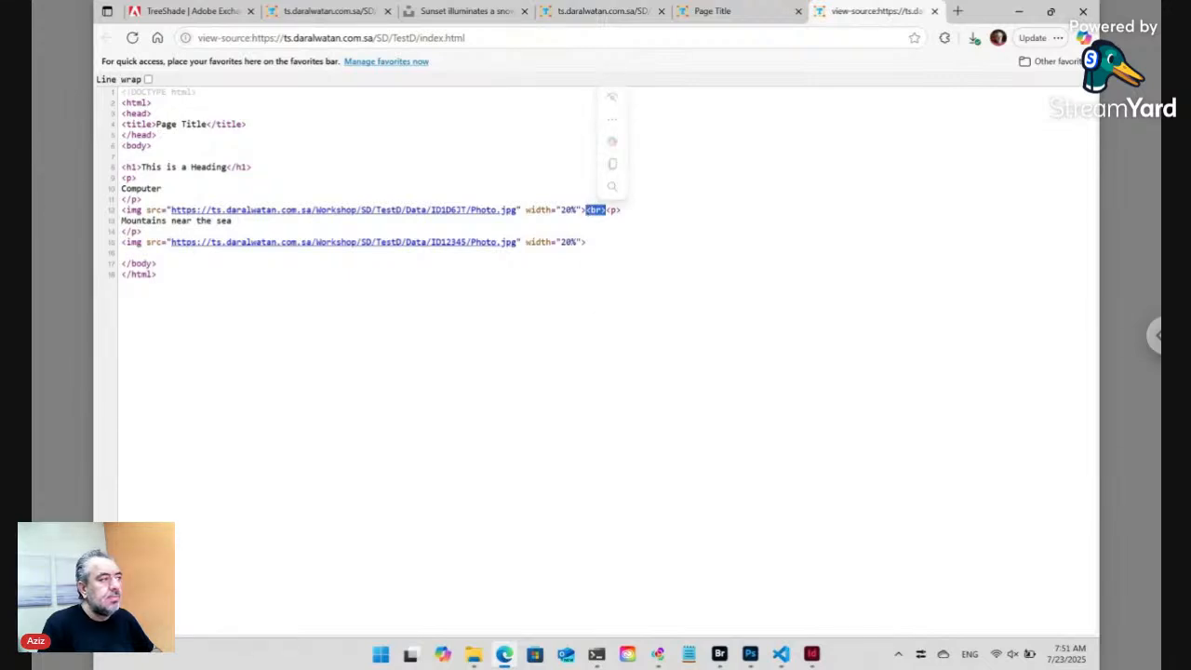
left_click(780, 651)
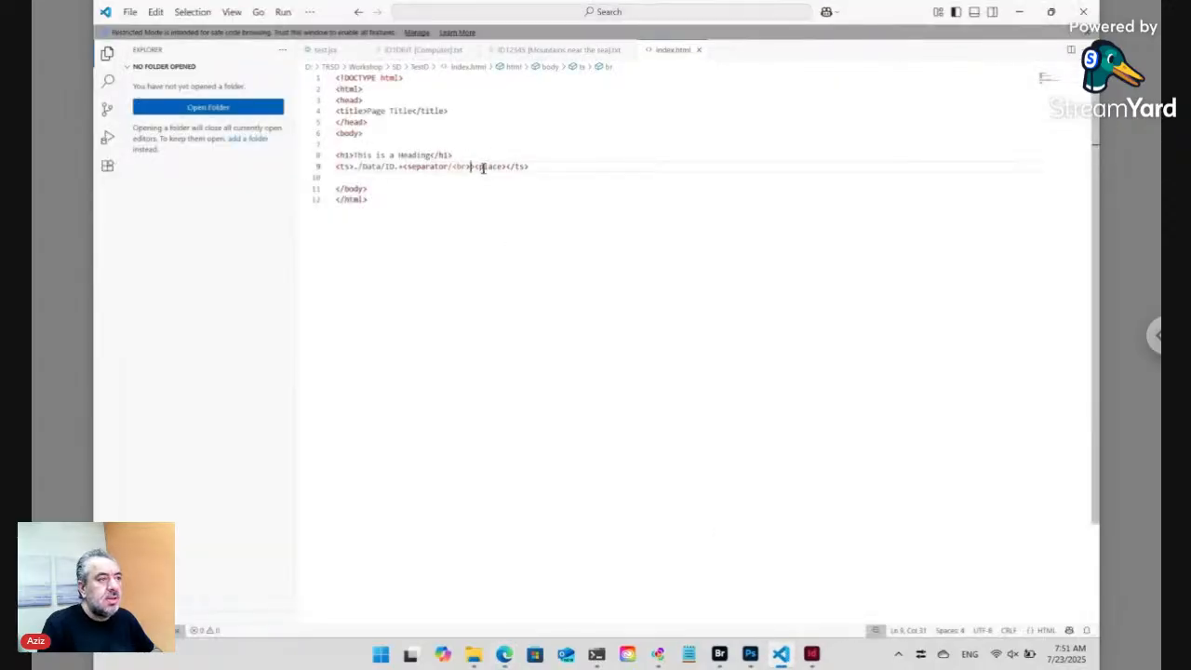
- Delete <separator/<br>> from line 9 and return to Edge's page source
left_click_drag(474, 167, 400, 167)
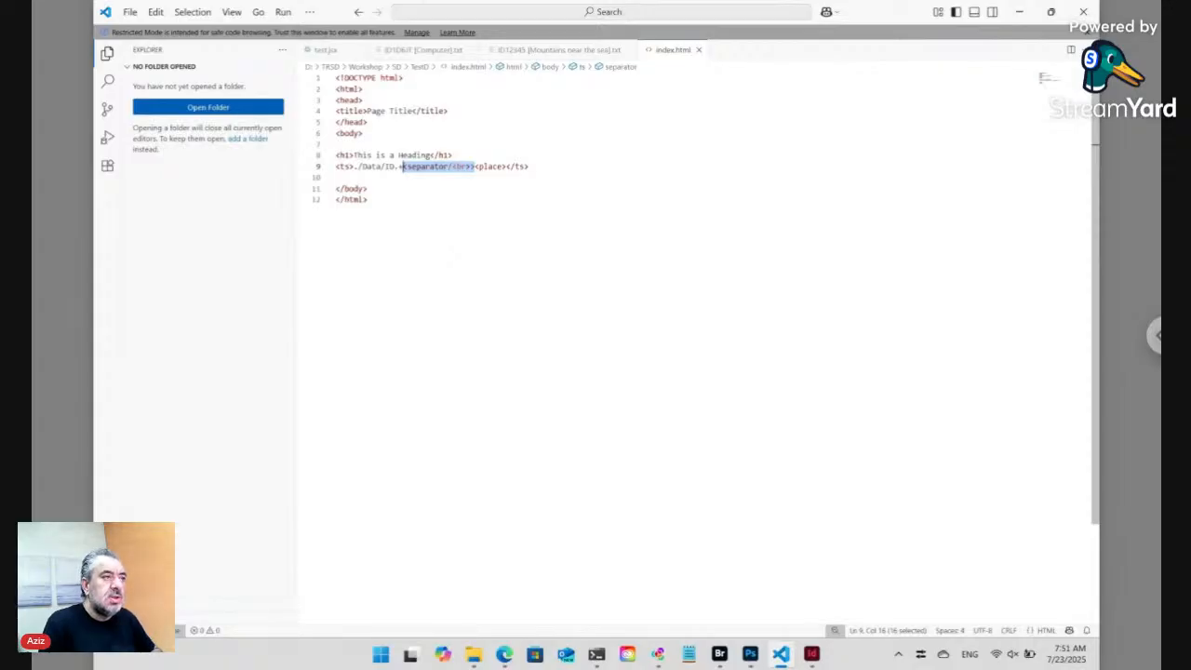
key("BackSpace")
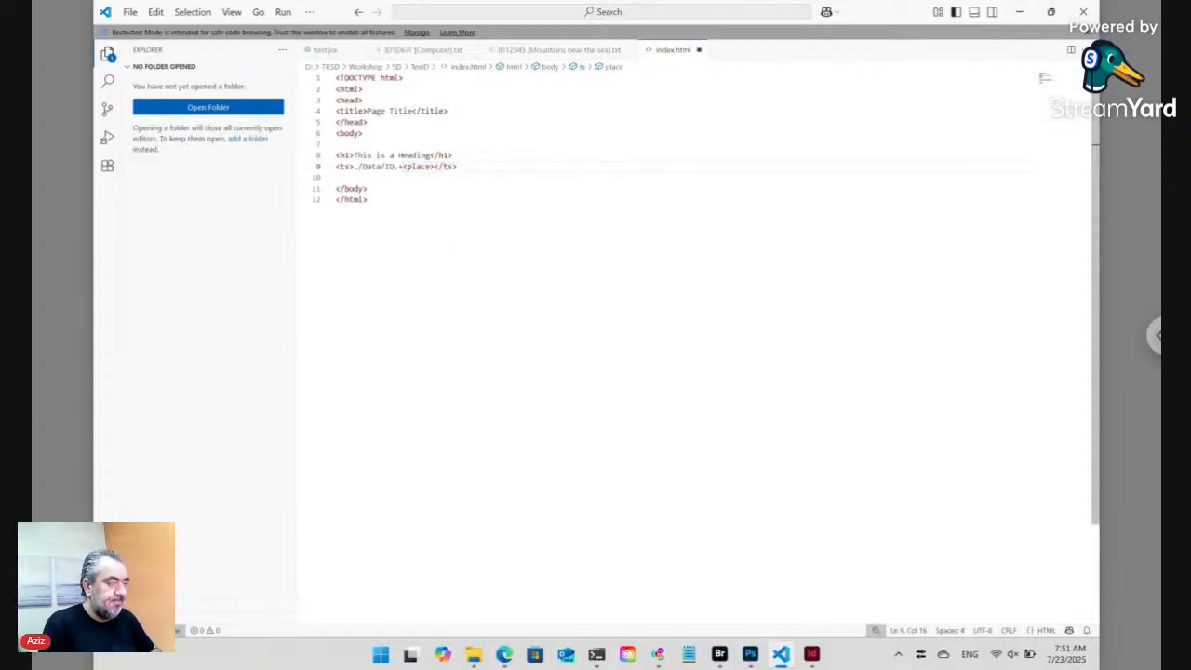
left_click(504, 654)
left_click(289, 39)
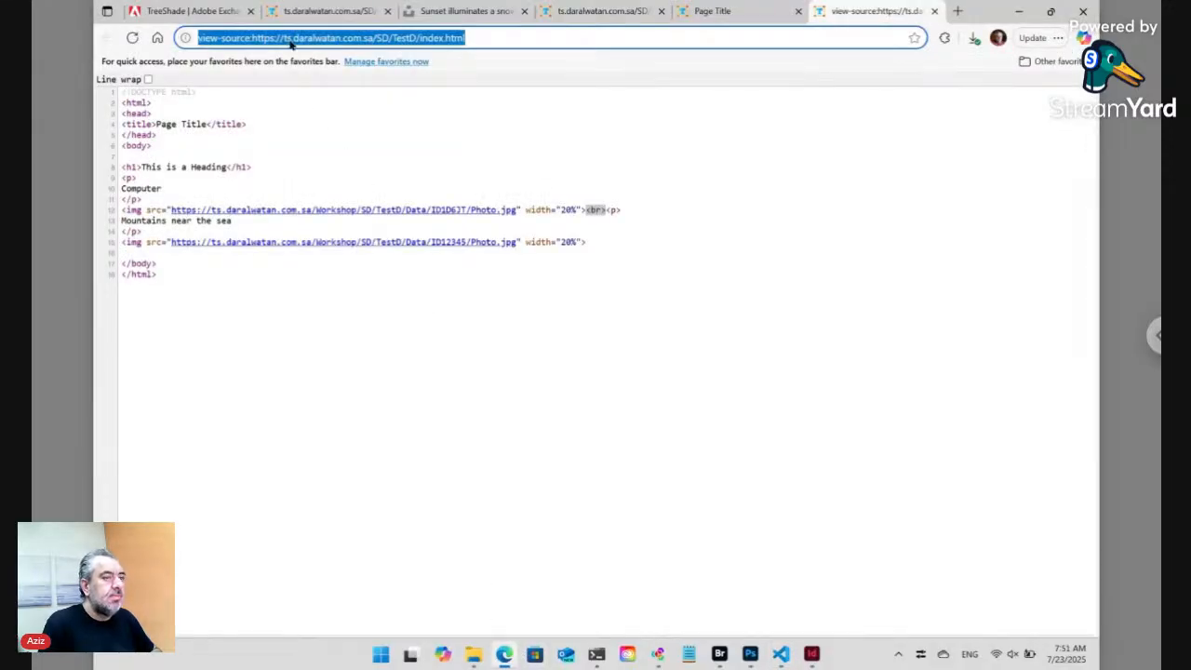
- Reload the source and confirm 'Mountains near the sea' paragraph now directly follows the first photo
key("Return")
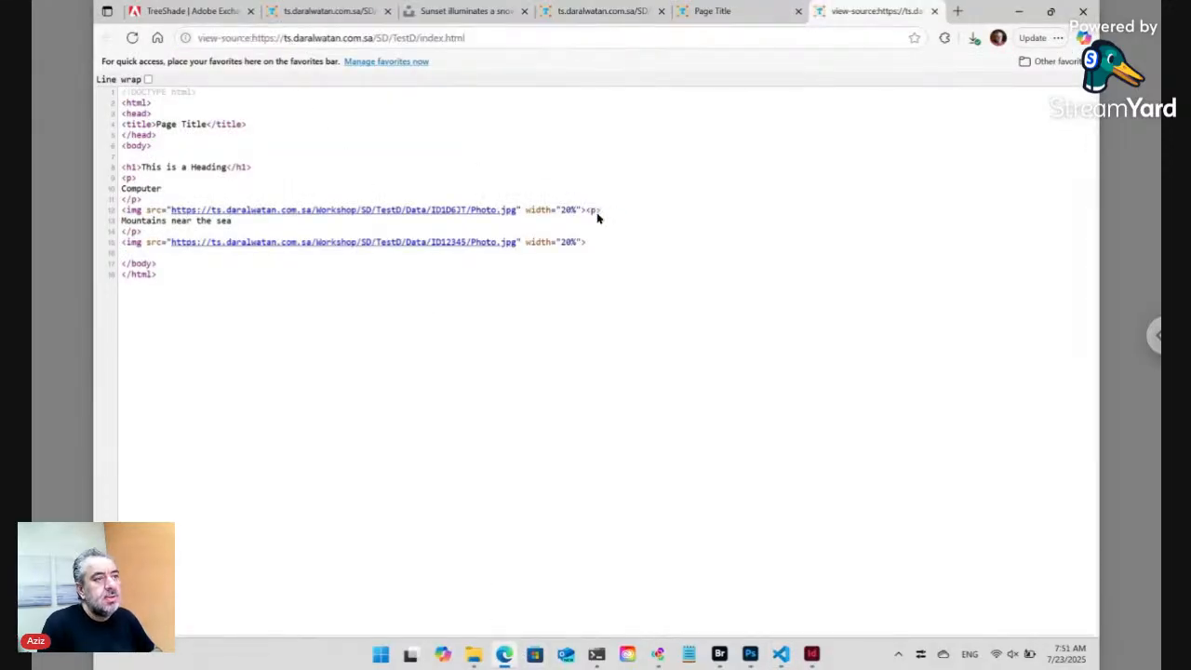
left_click_drag(585, 210, 147, 236)
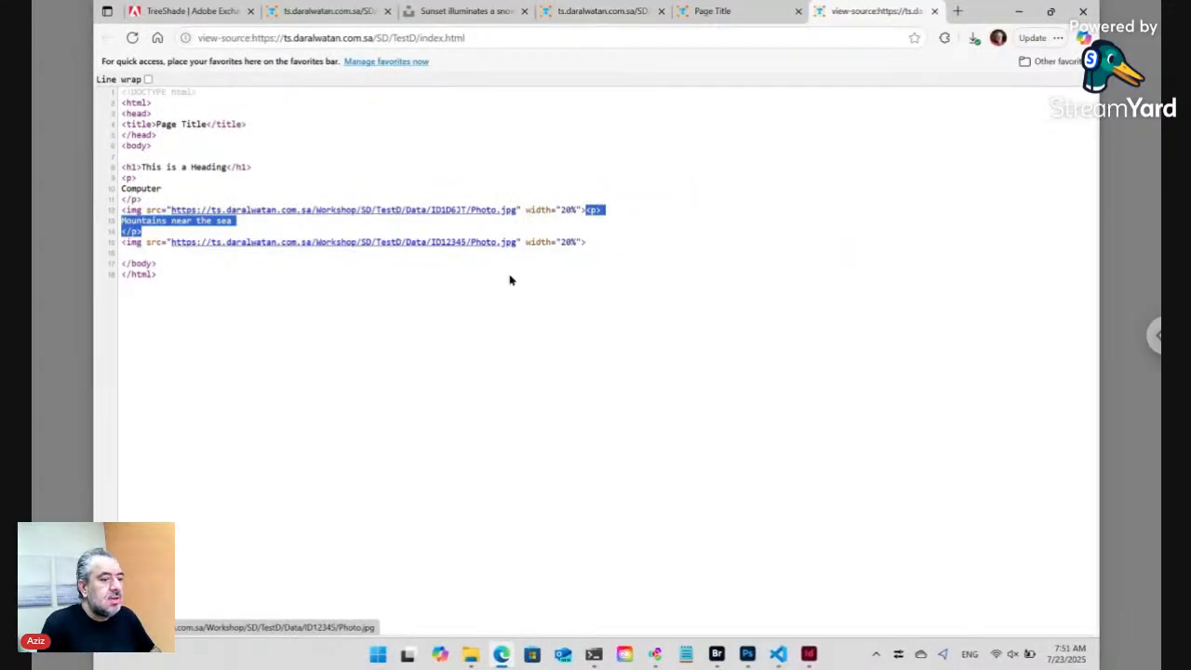
- Restore the separator on line 9 with \n in place of <br>, giving <separator/\n>
left_click(779, 654)
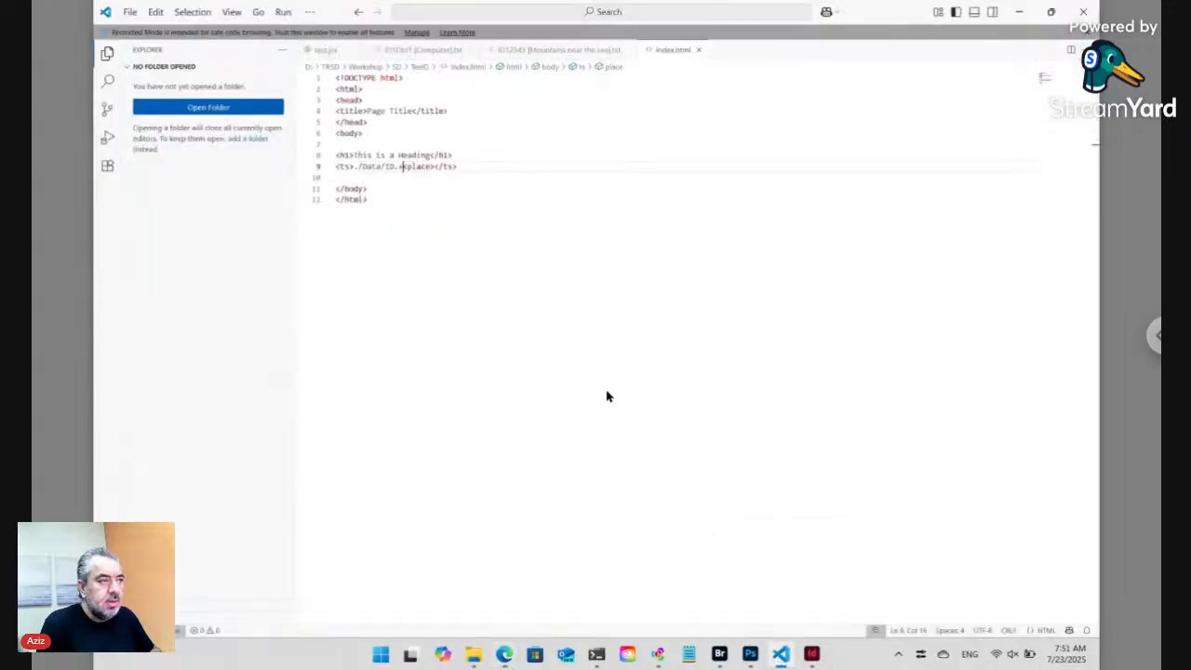
key("ctrl+z")
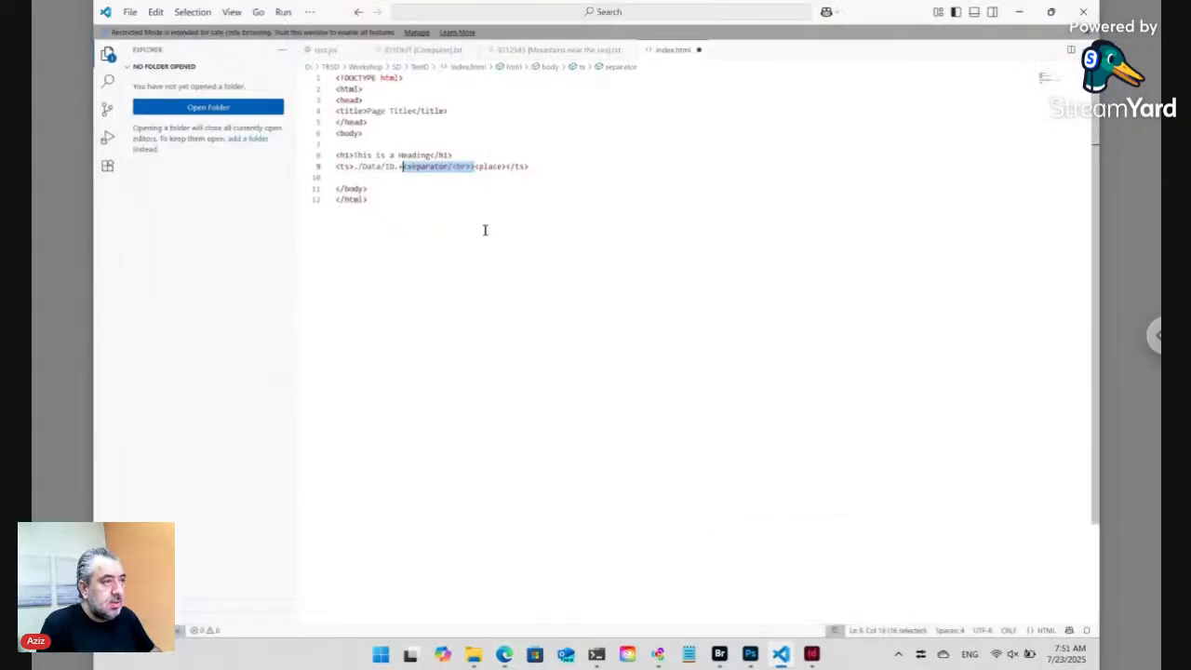
left_click(471, 167)
key("shift+Left")
key("shift+Left")
key("shift+Left")
key("shift+Left")
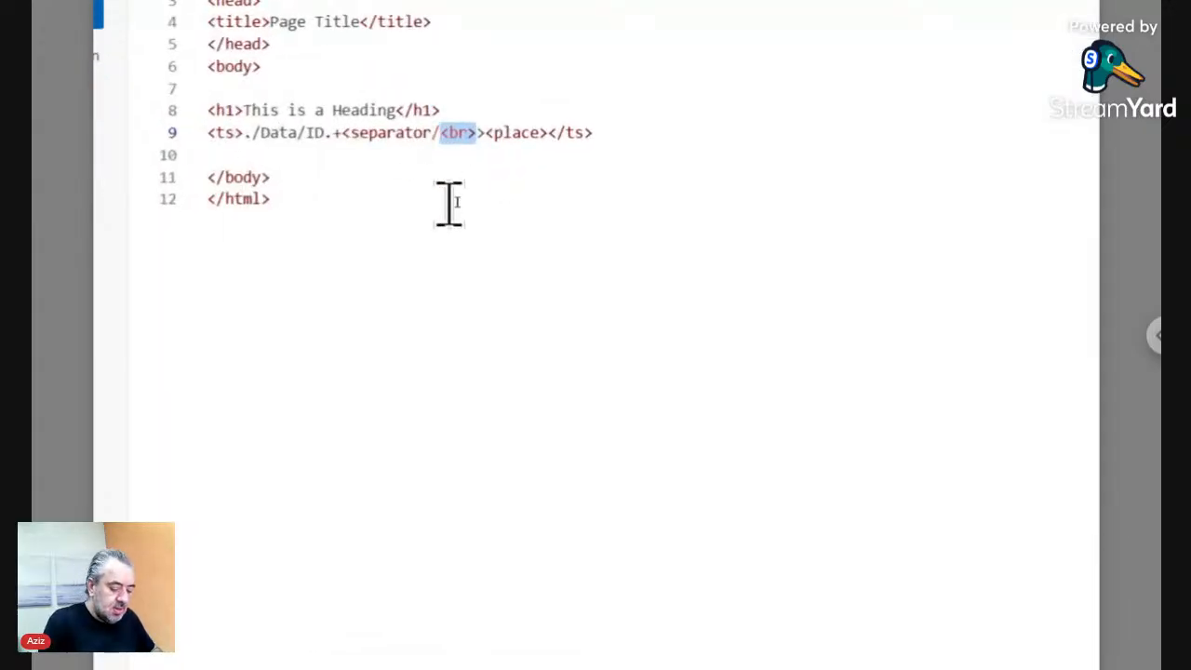
type("\\n")
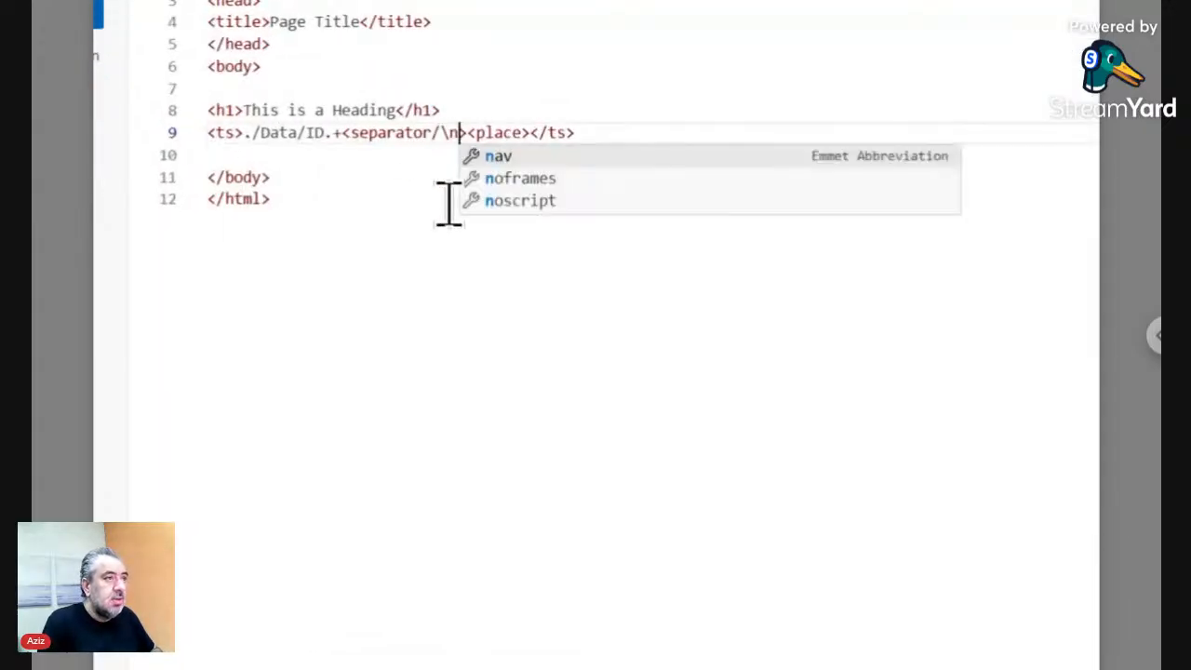
key("Escape")
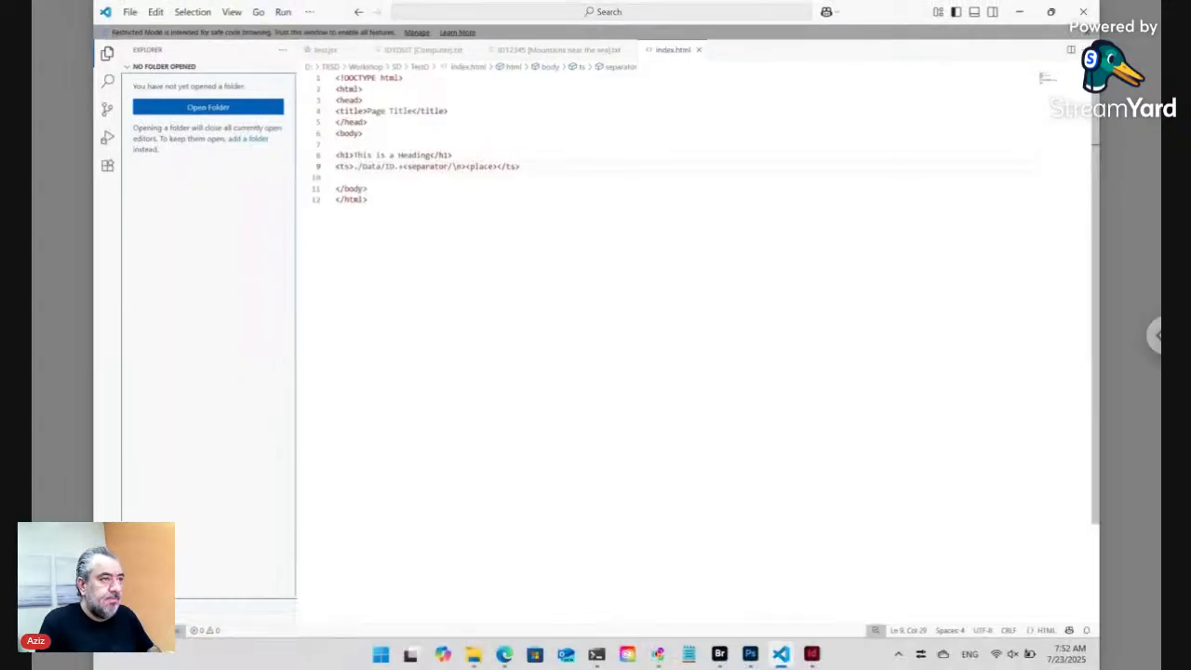
key("alt+Tab")
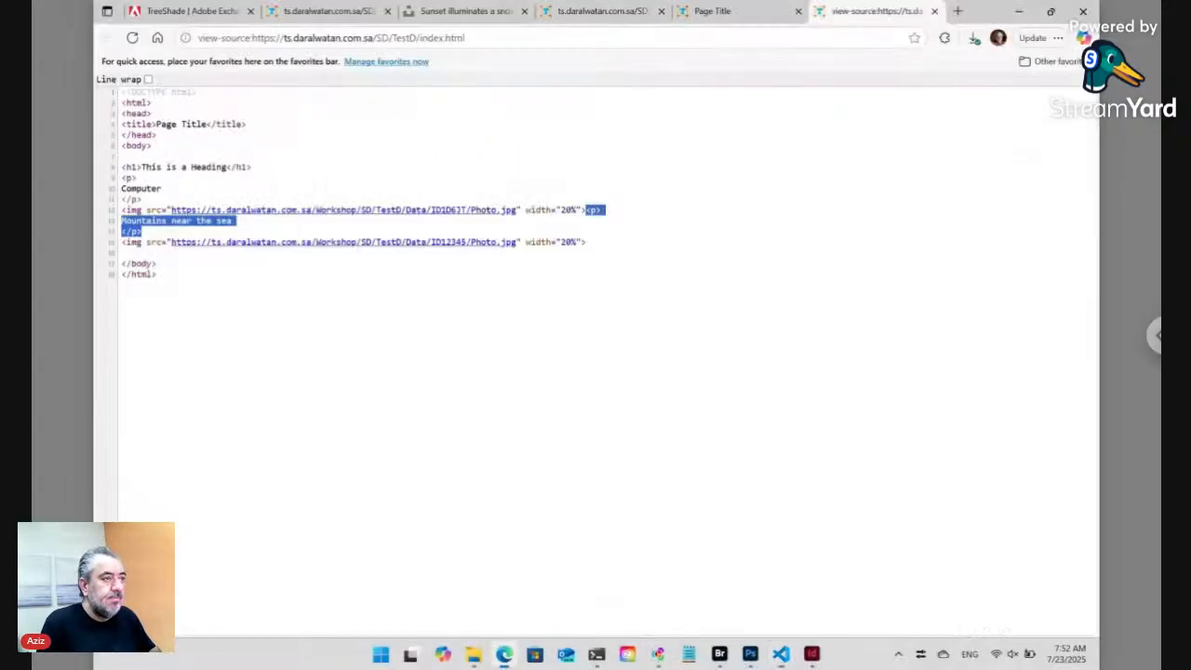
- Reload the index.html source and rendered page to confirm both captioned photos, then return to Bridge
left_click(389, 38)
key("Return")
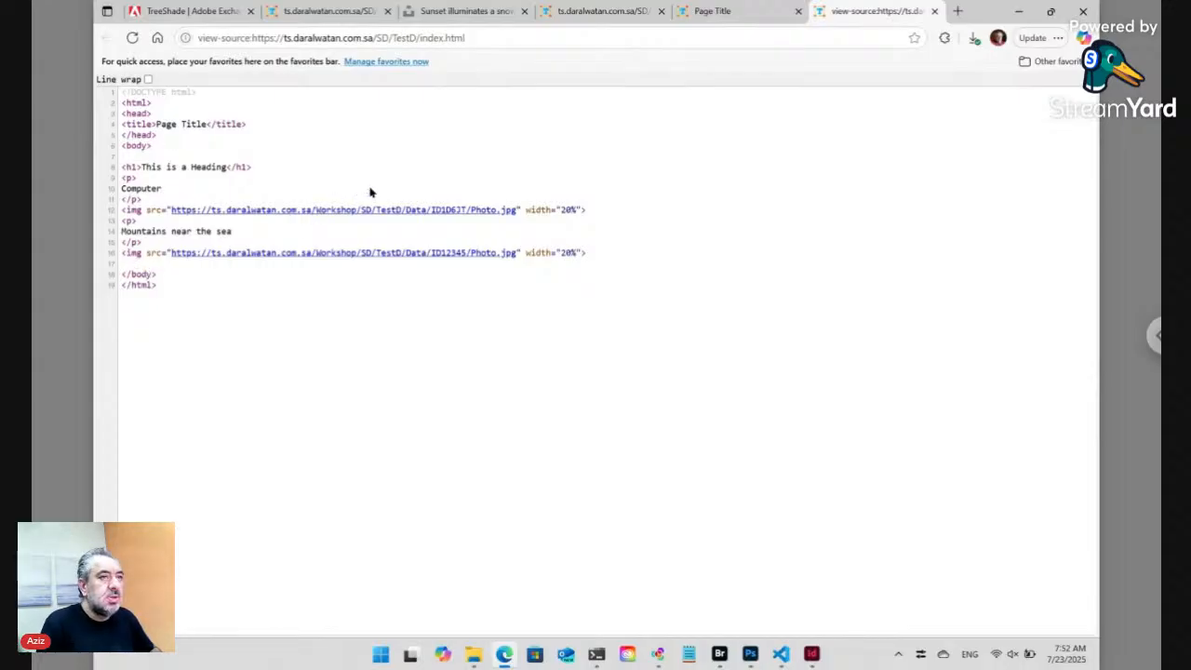
left_click(746, 20)
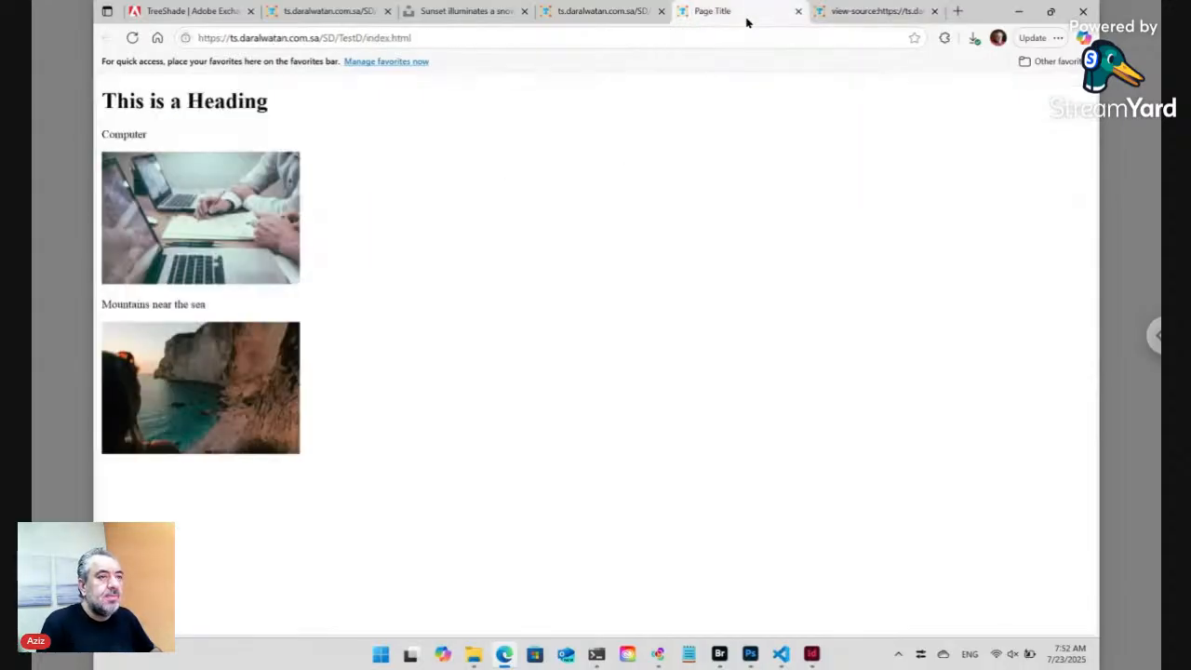
left_click(476, 41)
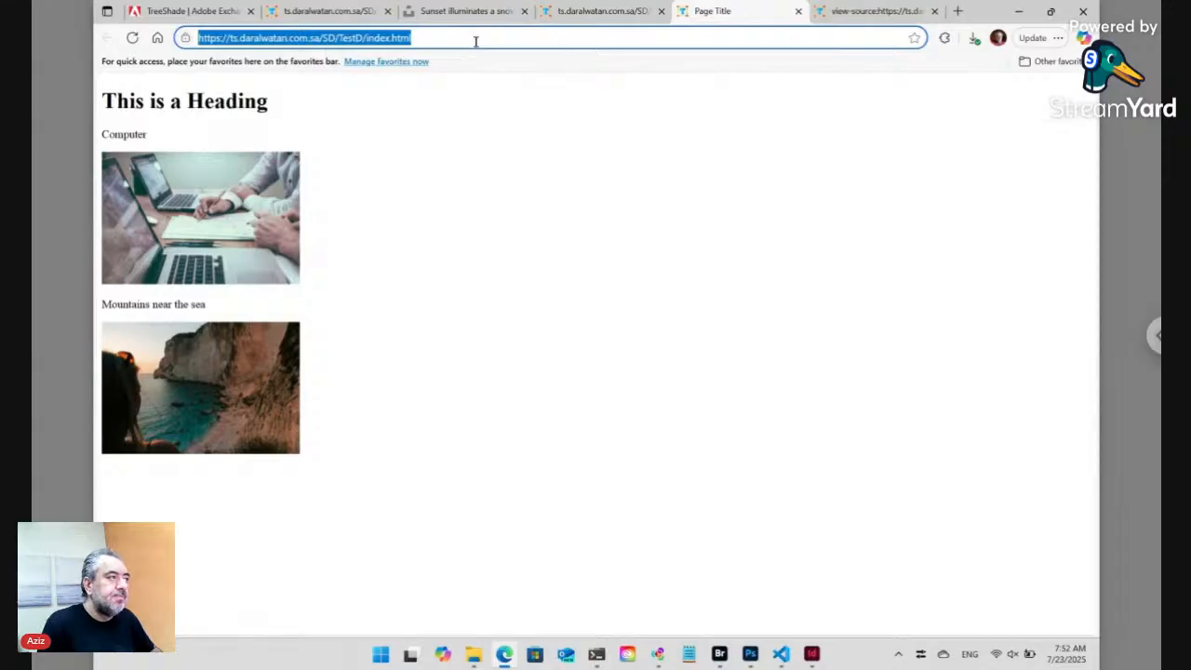
key("Return")
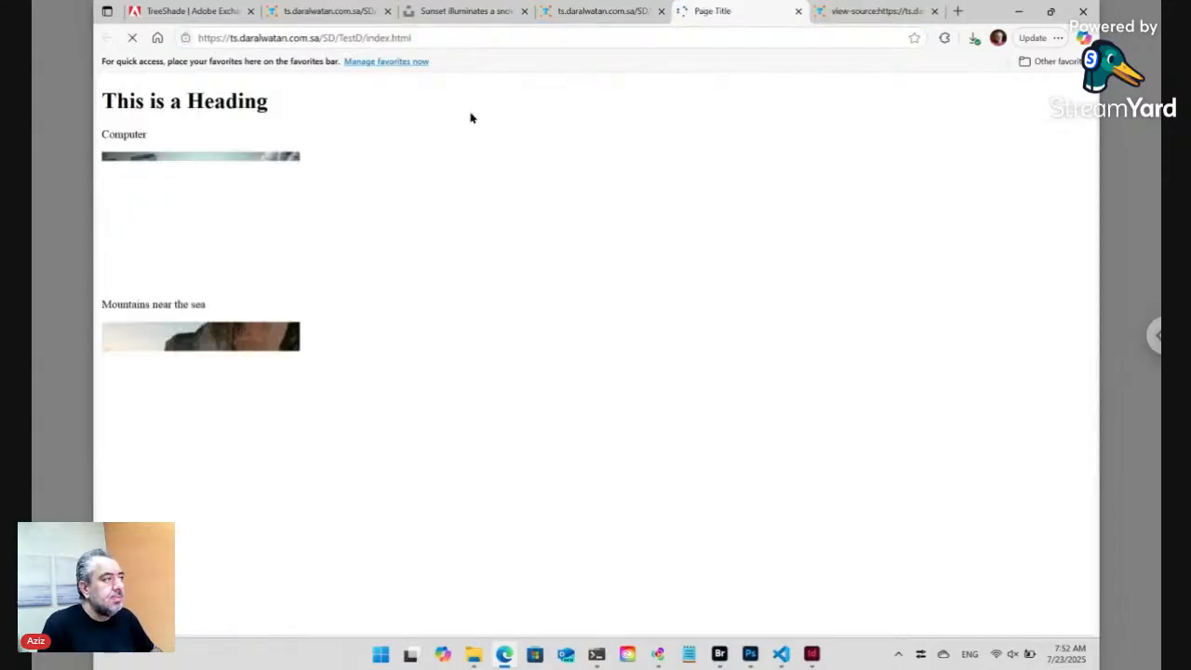
left_click(584, 16)
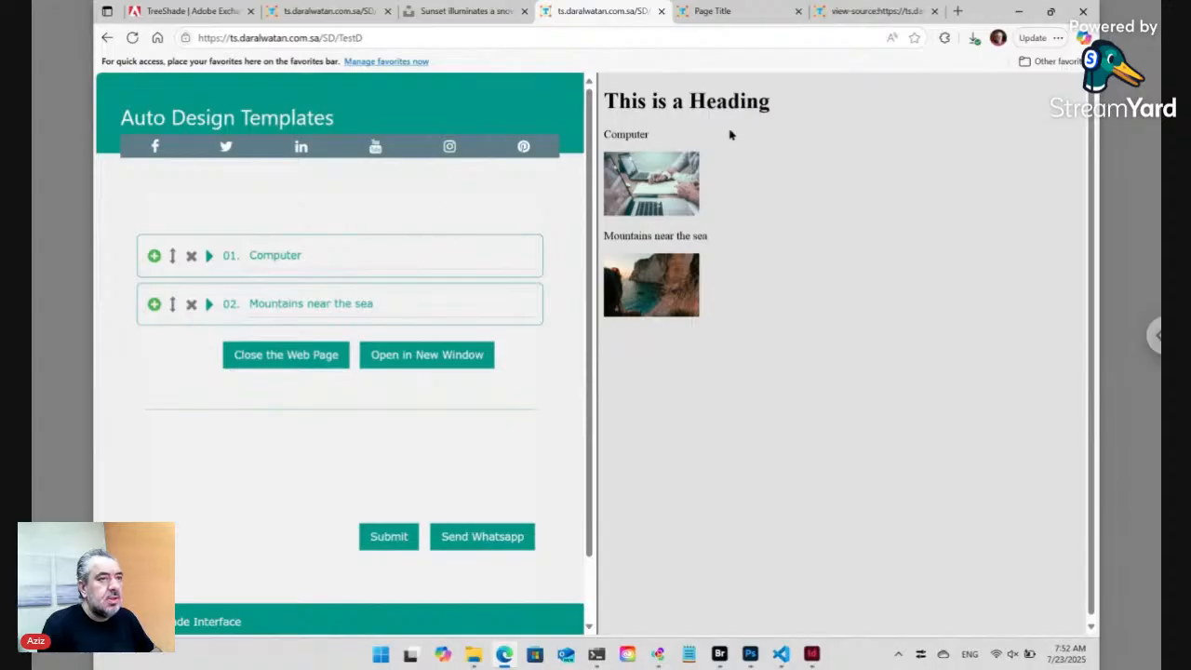
left_click(719, 654)
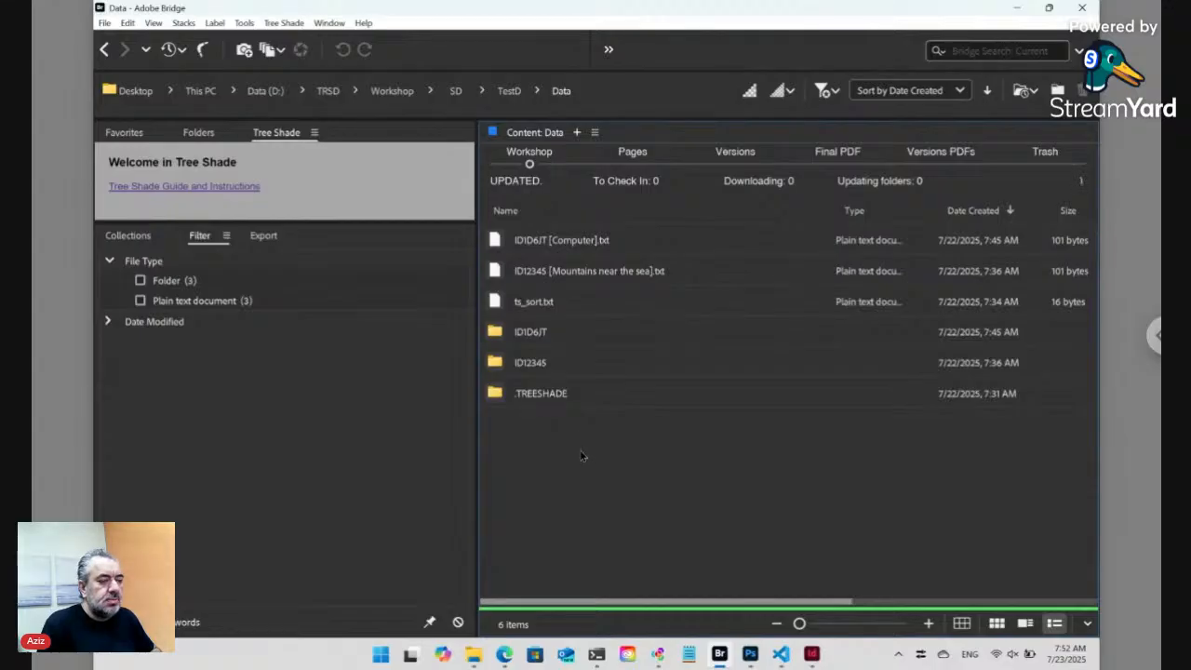
- In Data, select ID1D6JT [Computer].txt and ID12345 [Mountains near the sea].txt and mark them Pick for Change
left_click(508, 91)
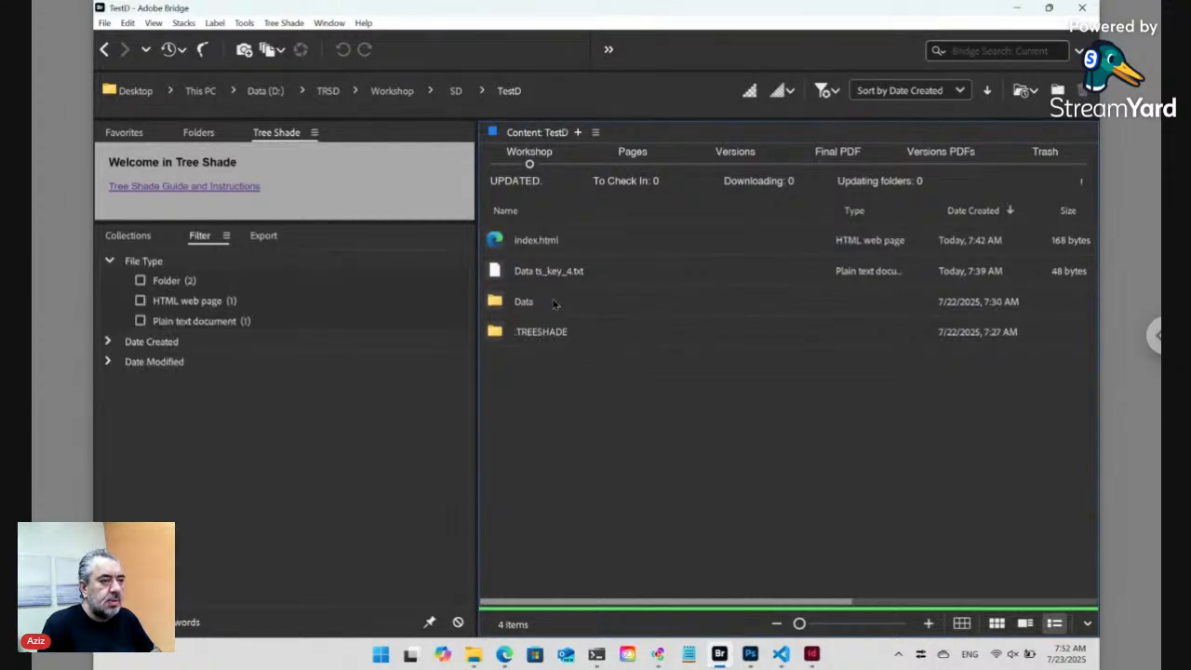
double_click(549, 302)
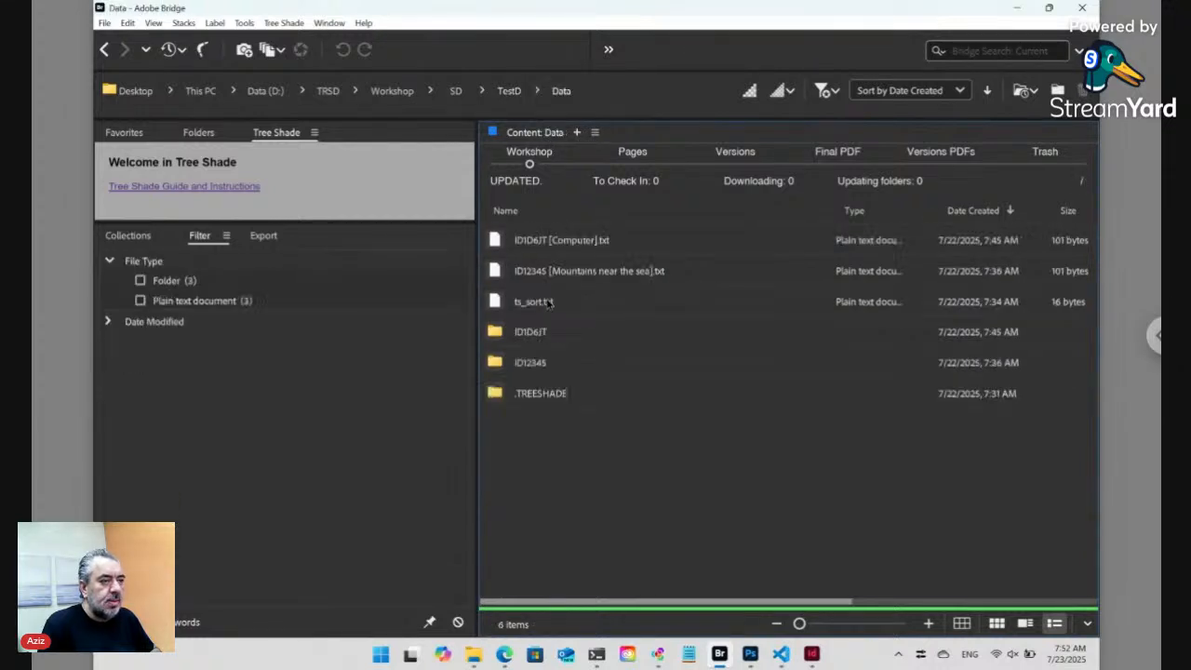
left_click(562, 243)
left_click(561, 273, "ctrl")
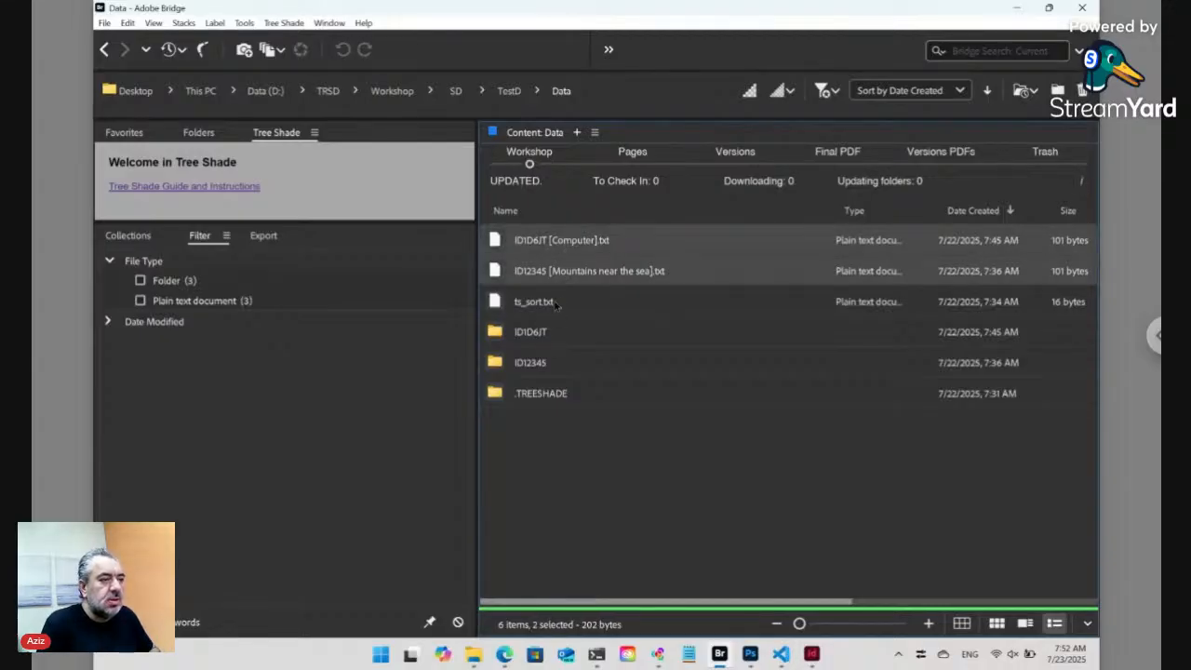
left_click(547, 337, "ctrl")
left_click(548, 369, "ctrl")
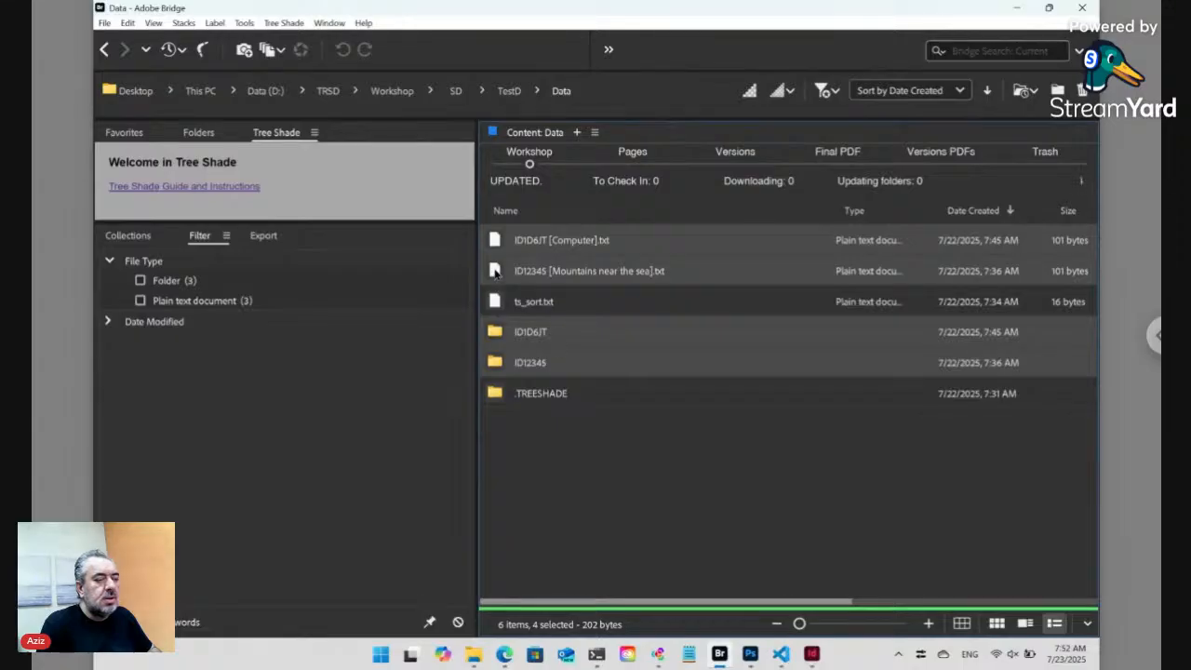
left_click(575, 490)
left_click(562, 273)
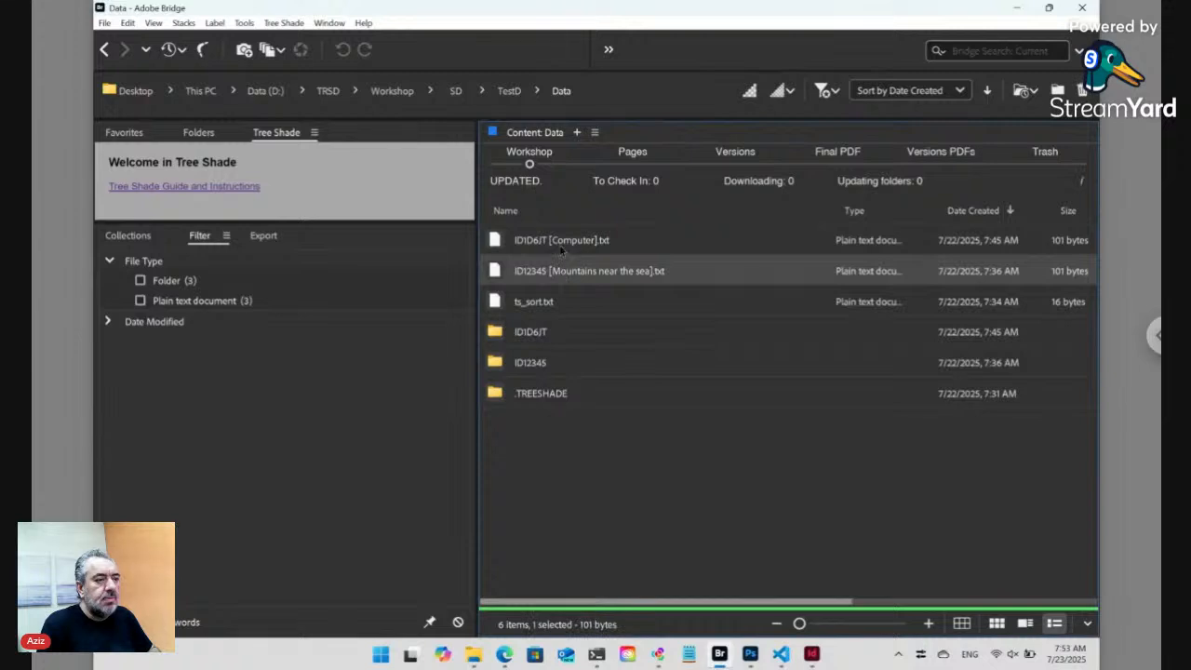
left_click(562, 247, "ctrl")
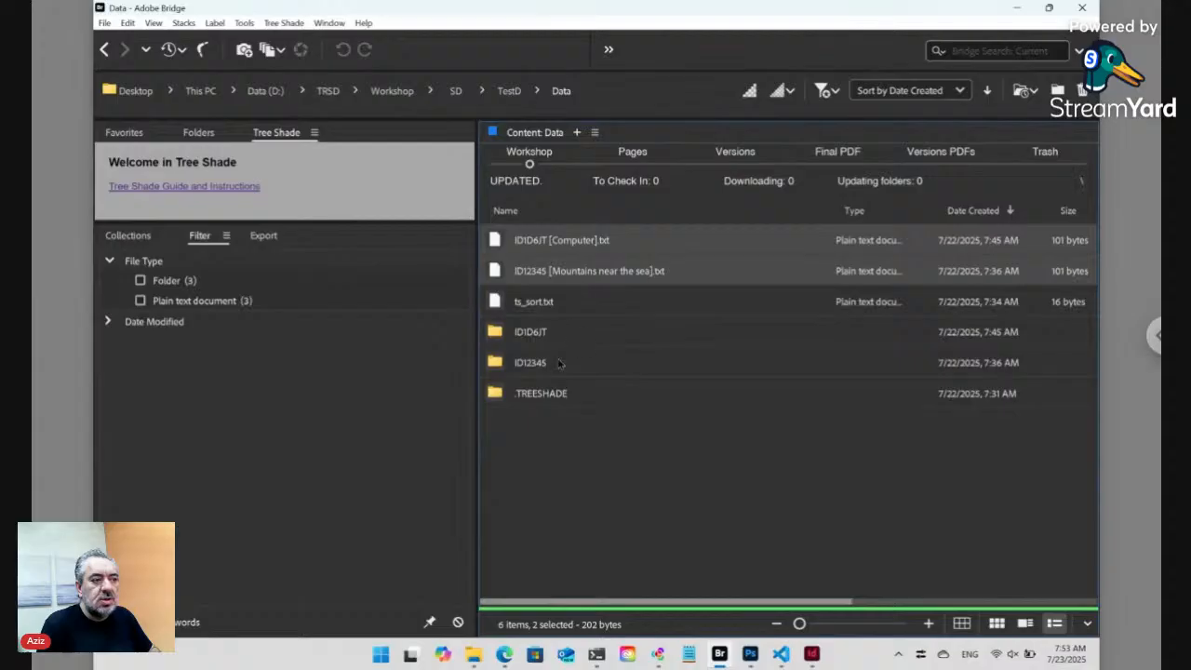
right_click(499, 239)
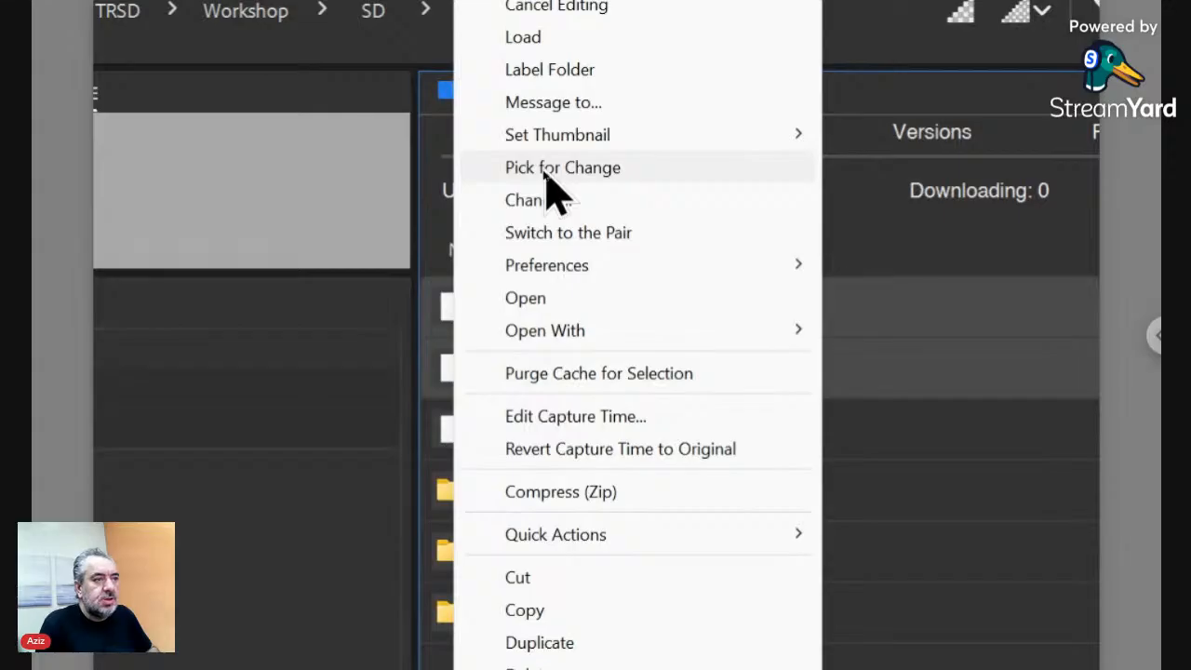
left_click(545, 170)
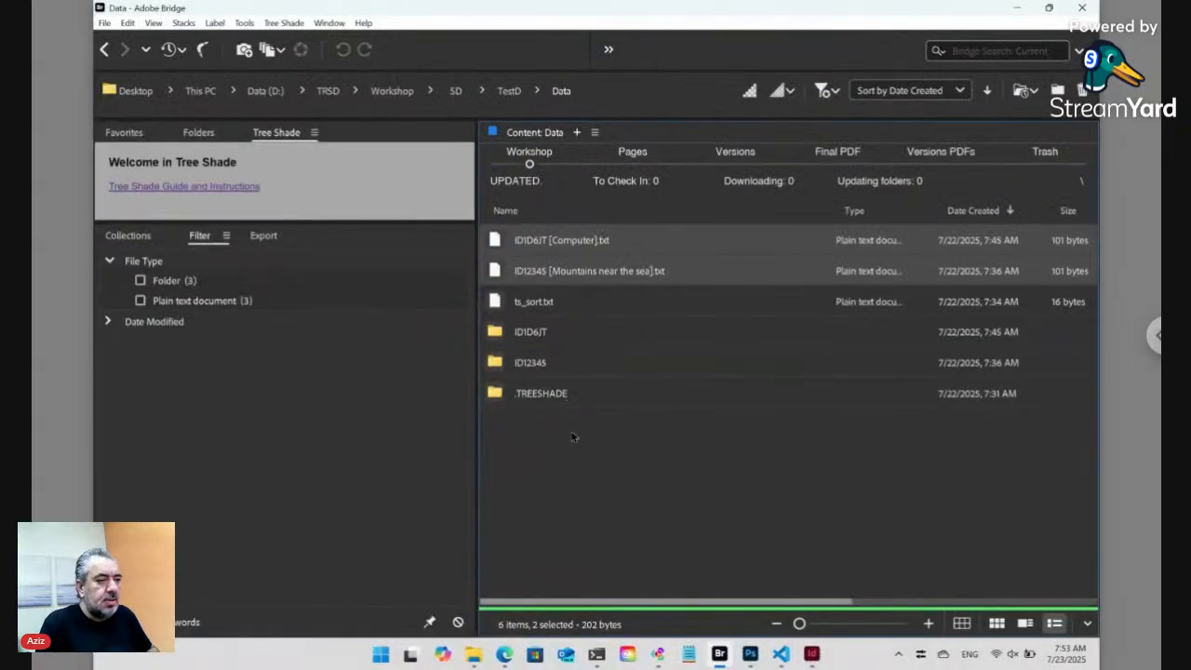
- Make a new folder named 'Gallery' inside Data and open the still-empty folder
left_click(572, 436)
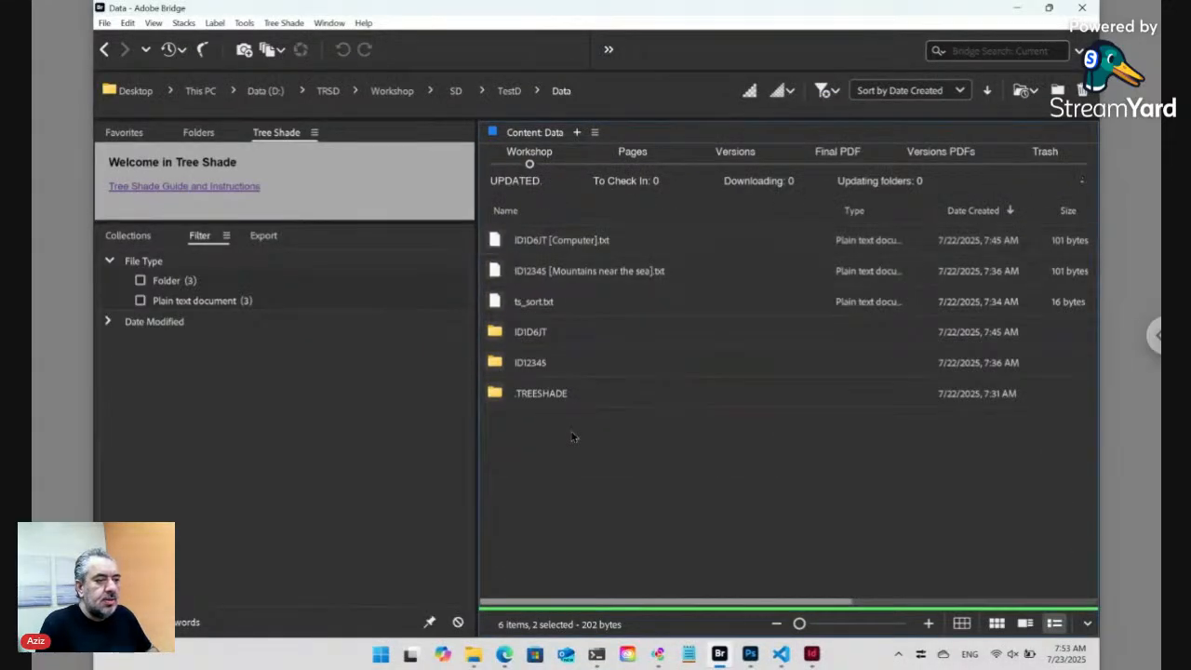
key("ctrl+shift+n")
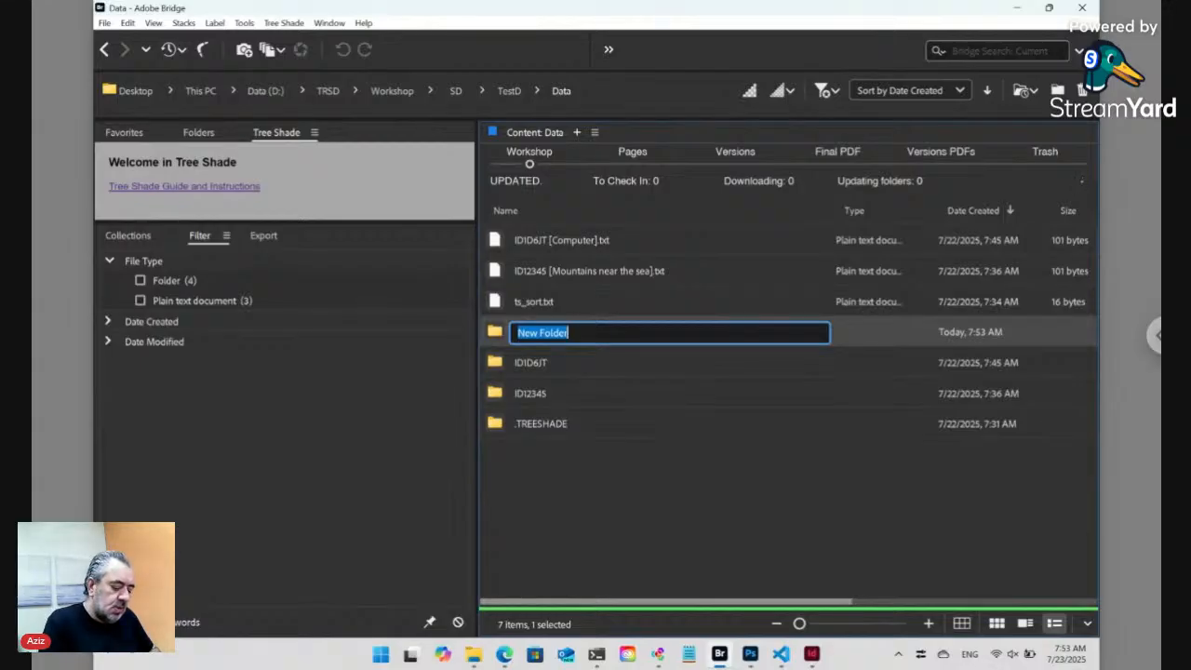
type("Gallery")
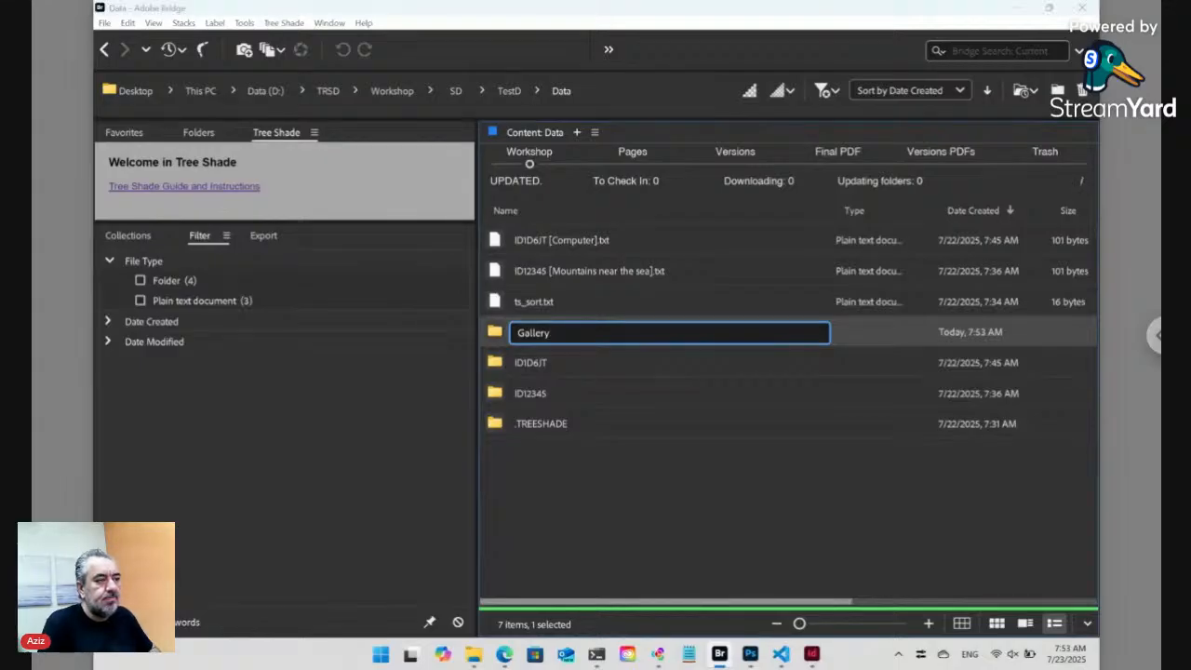
key("Return")
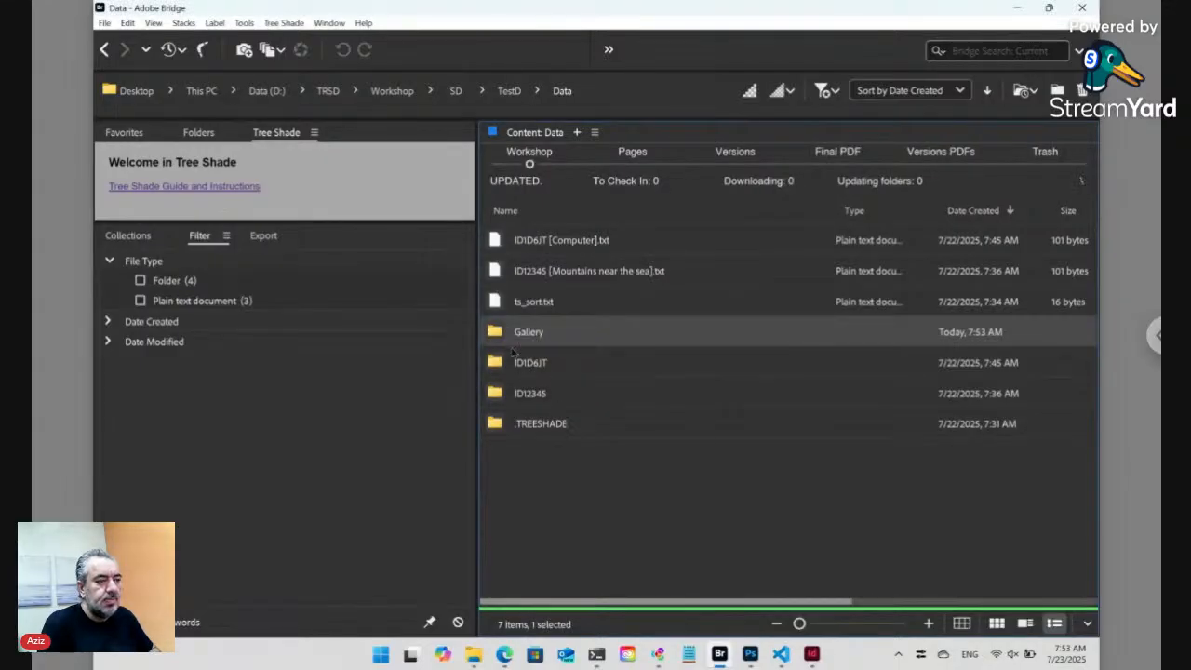
double_click(500, 335)
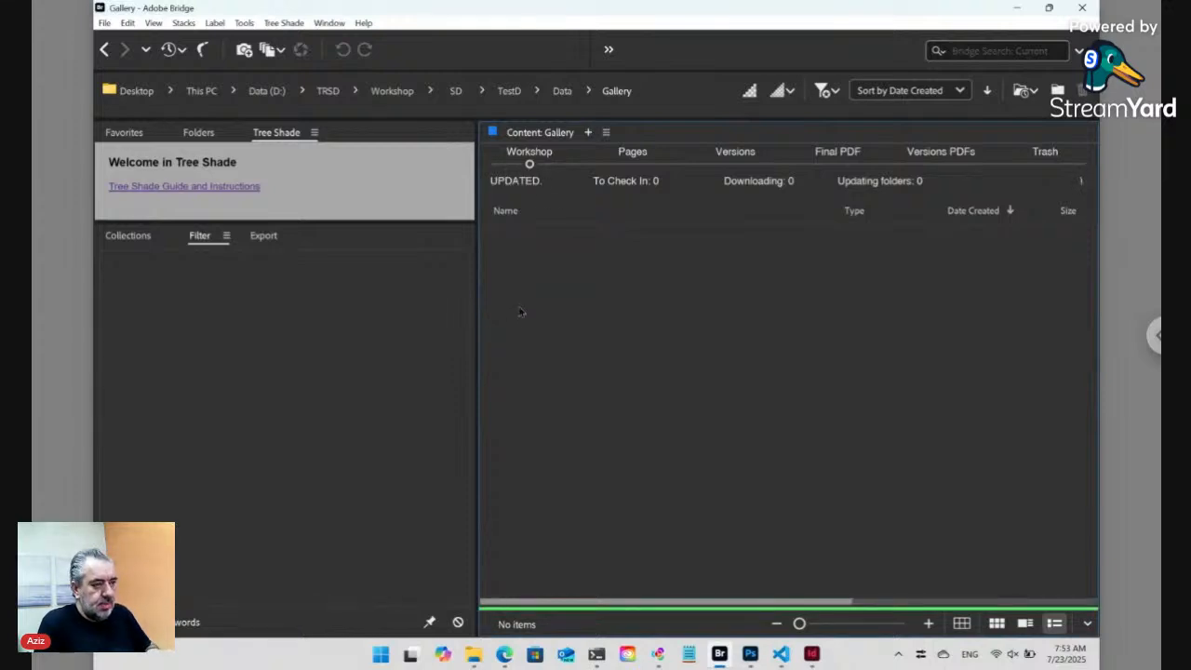
right_click(518, 306)
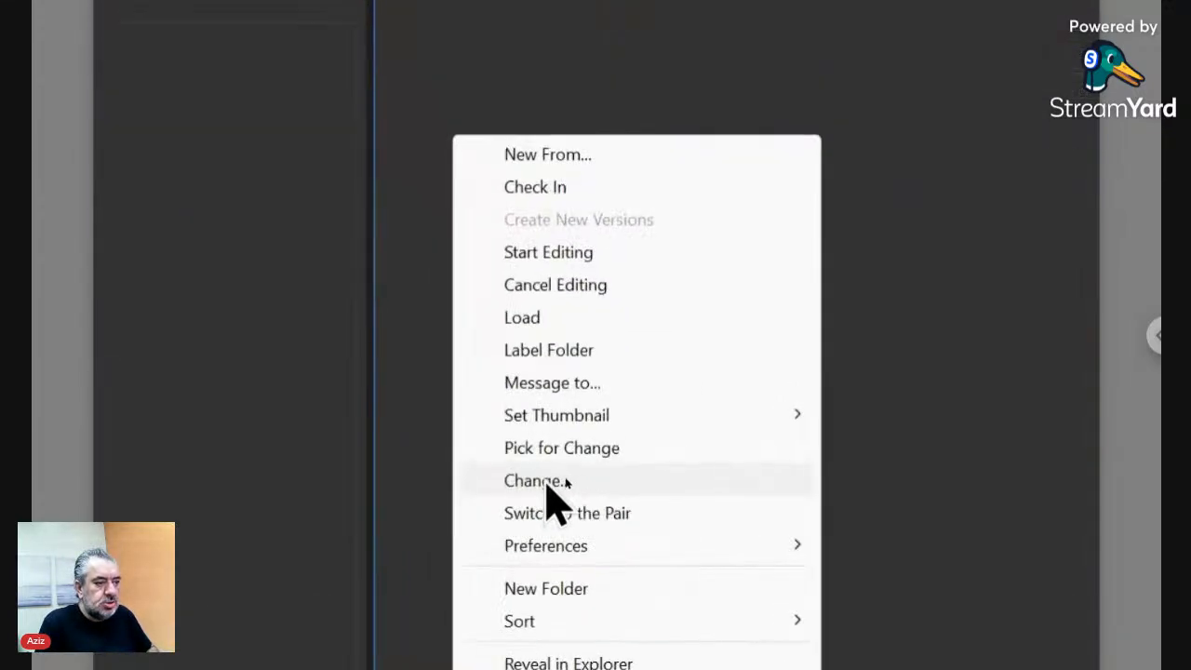
- Run Change... on the picked files and step through the .$/<FN> path in the Tree Shade prompt
left_click(547, 482)
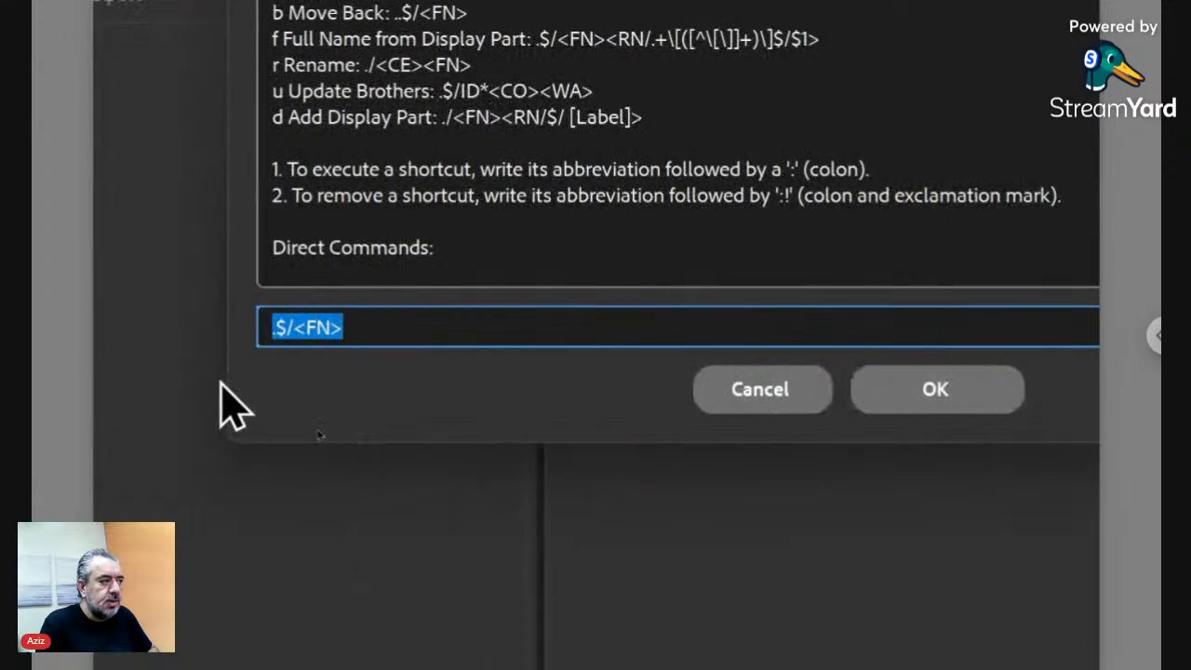
key("Home")
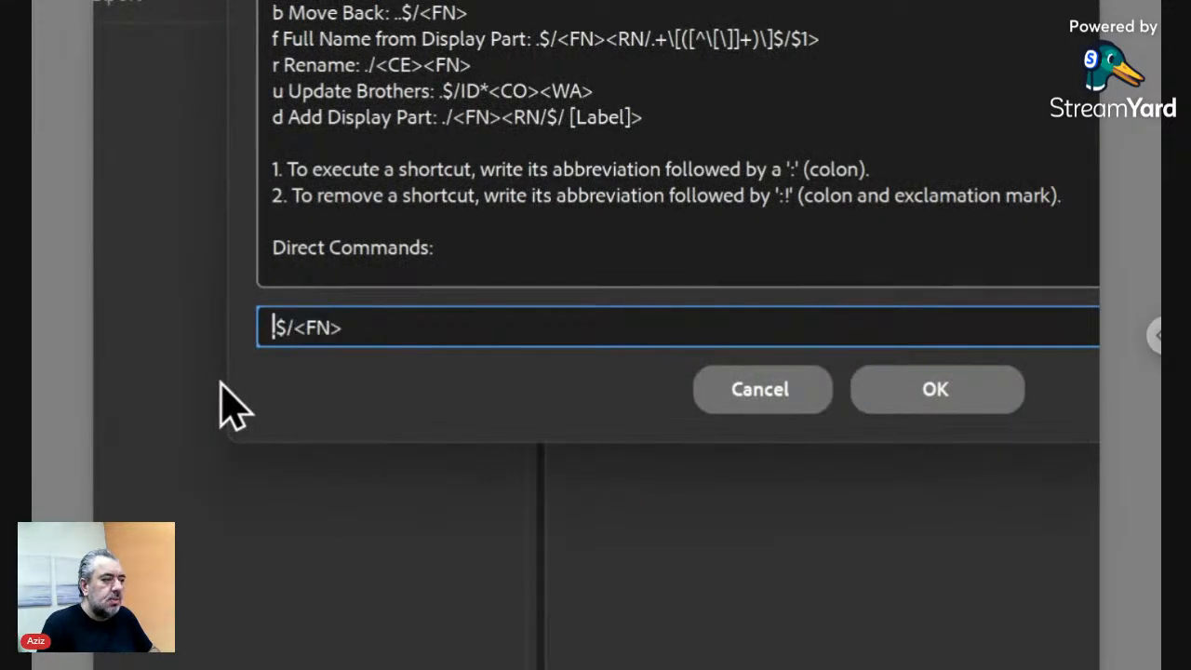
key("shift+Right")
key("shift+Right")
key("shift+Right")
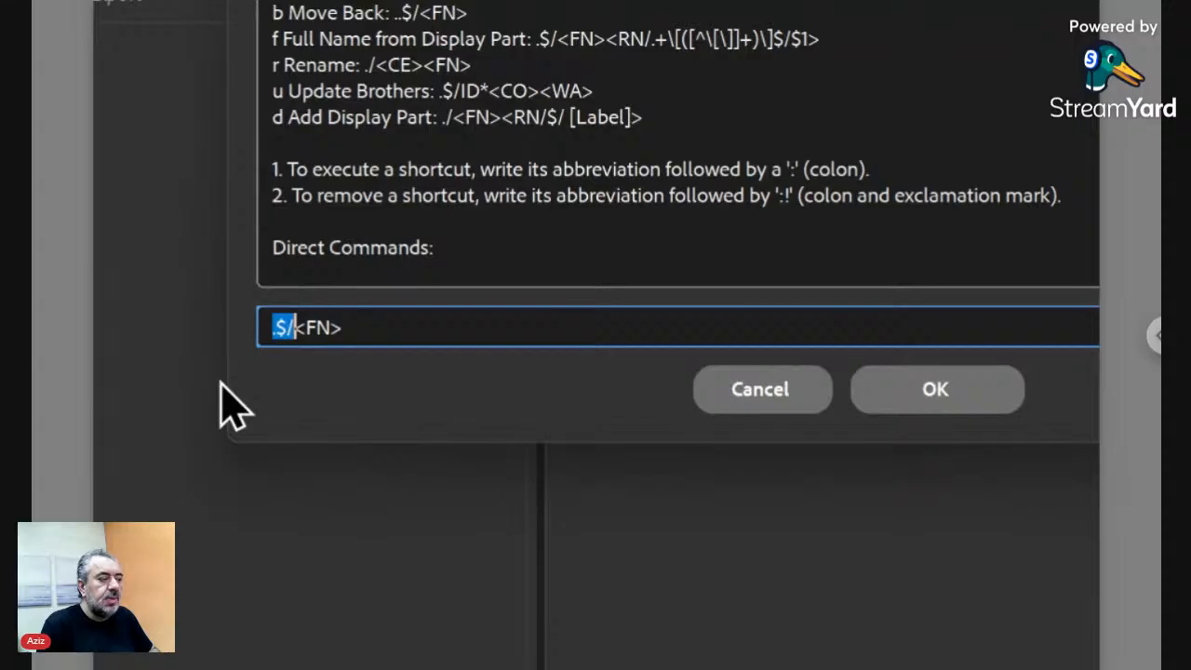
key("Right")
key("shift+Right")
key("shift+Right")
key("shift+Right")
key("shift+Right")
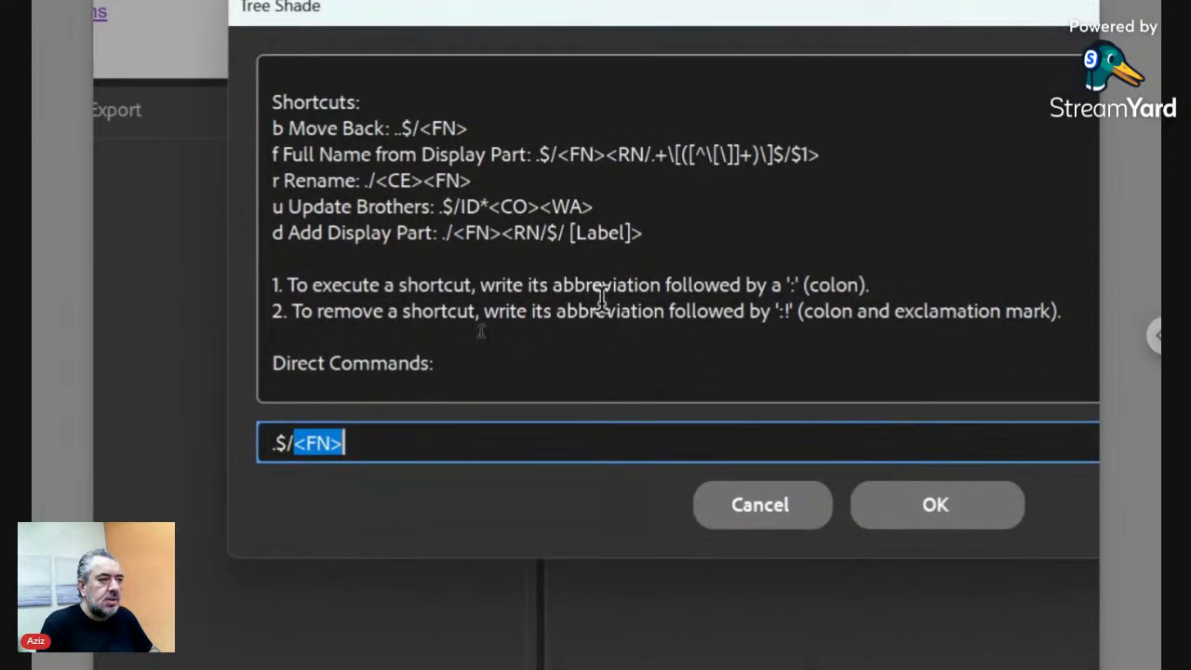
- Append <WP> after <FN> so the path reads .$/<FN><WP>, and confirm with OK
scroll(503, 302, "down", 3)
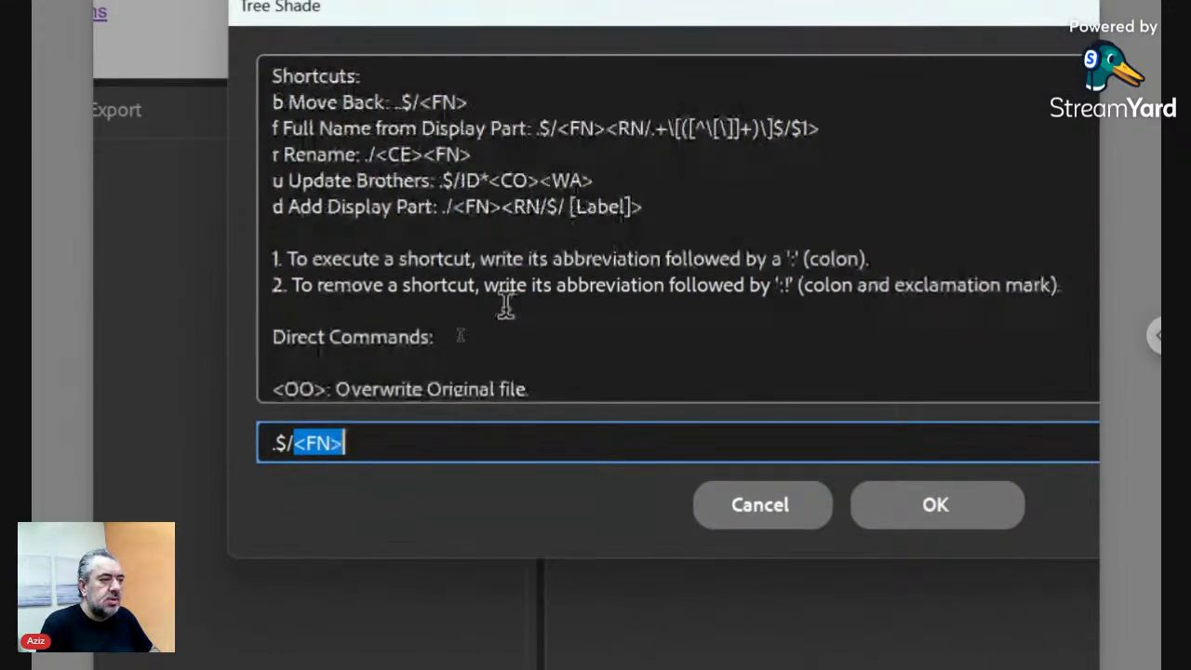
scroll(503, 302, "down", 5)
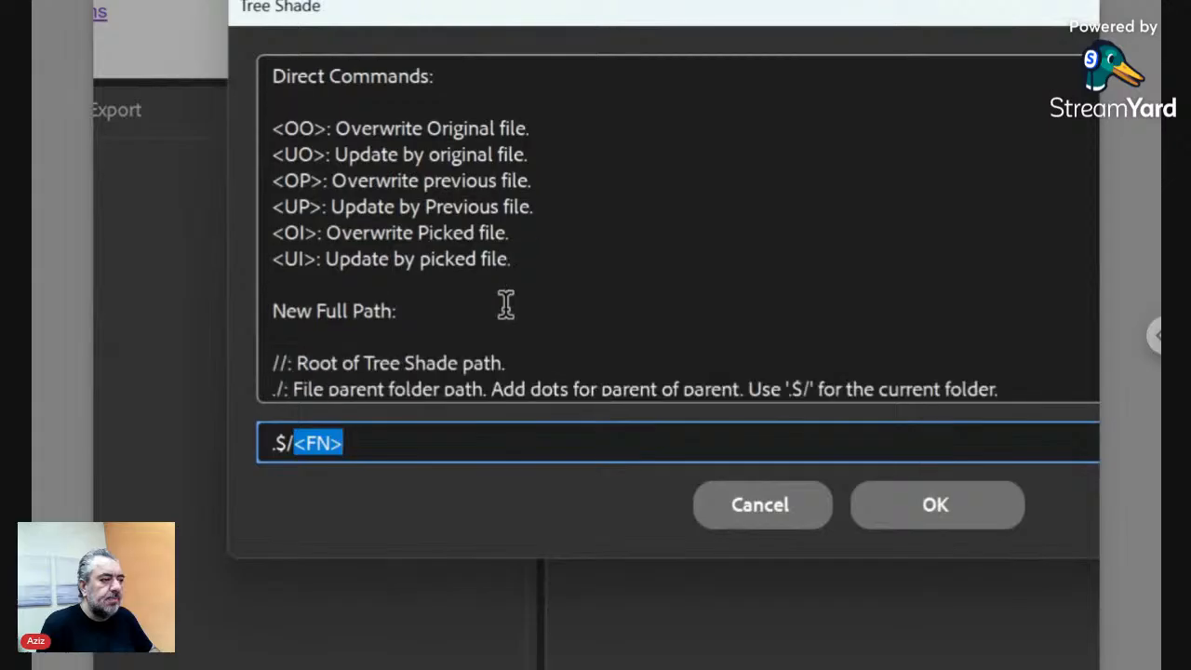
scroll(503, 302, "down", 2)
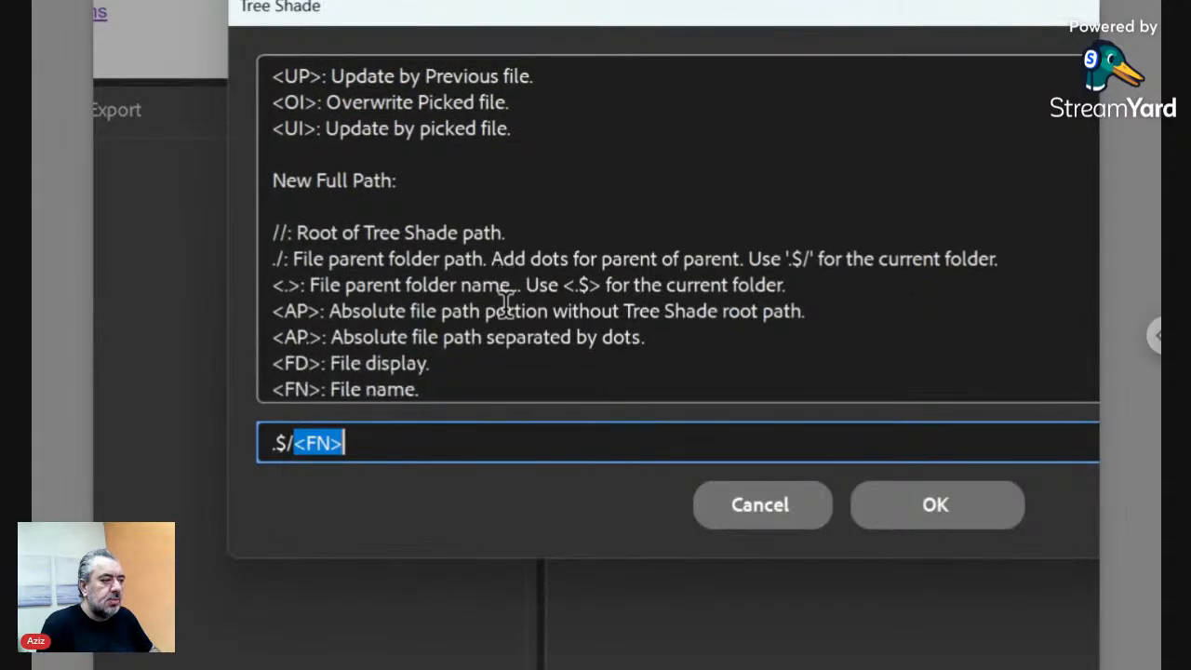
scroll(504, 307, "down", 2)
scroll(505, 304, "down", 2)
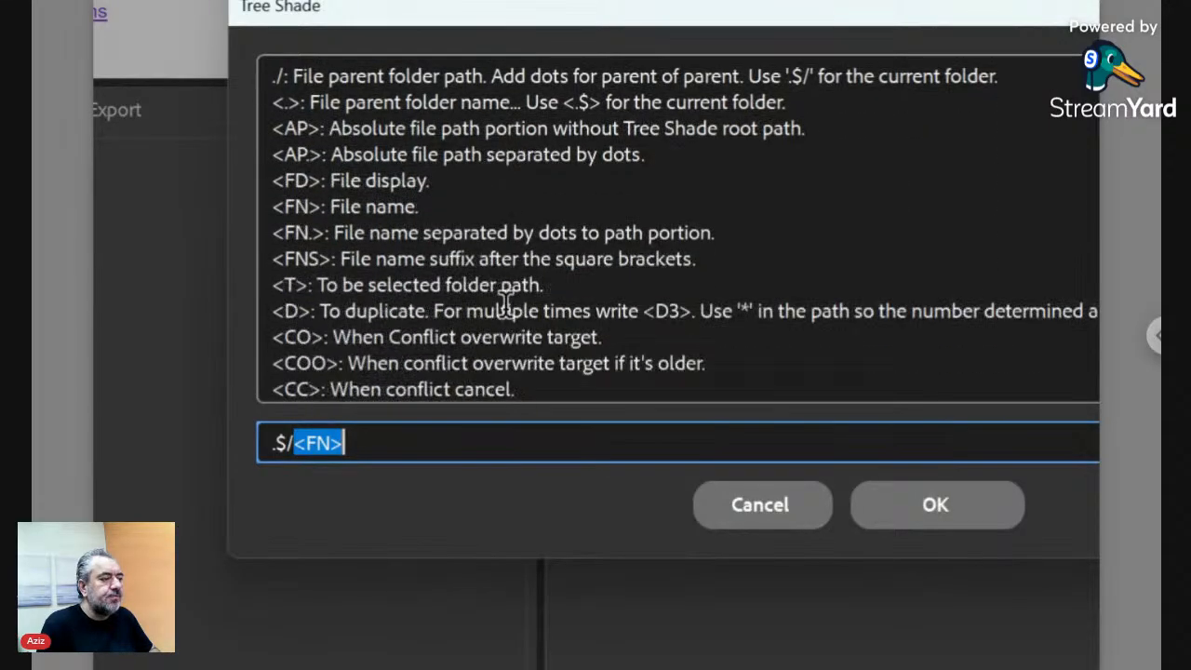
scroll(503, 303, "down", 2)
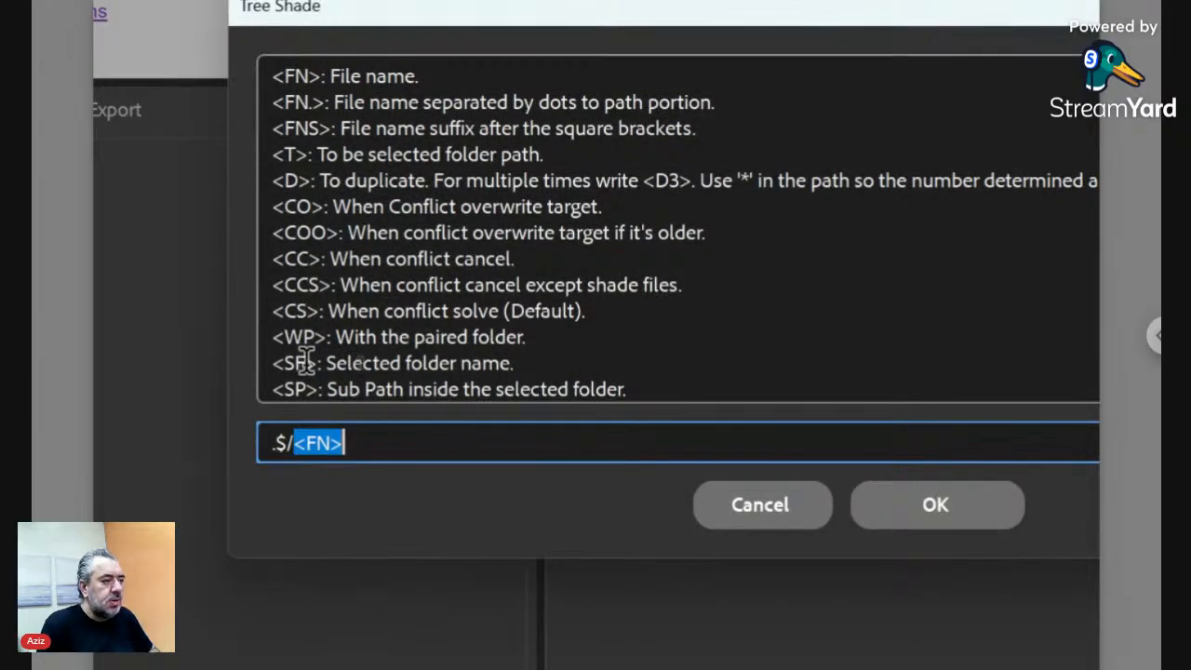
left_click(355, 441)
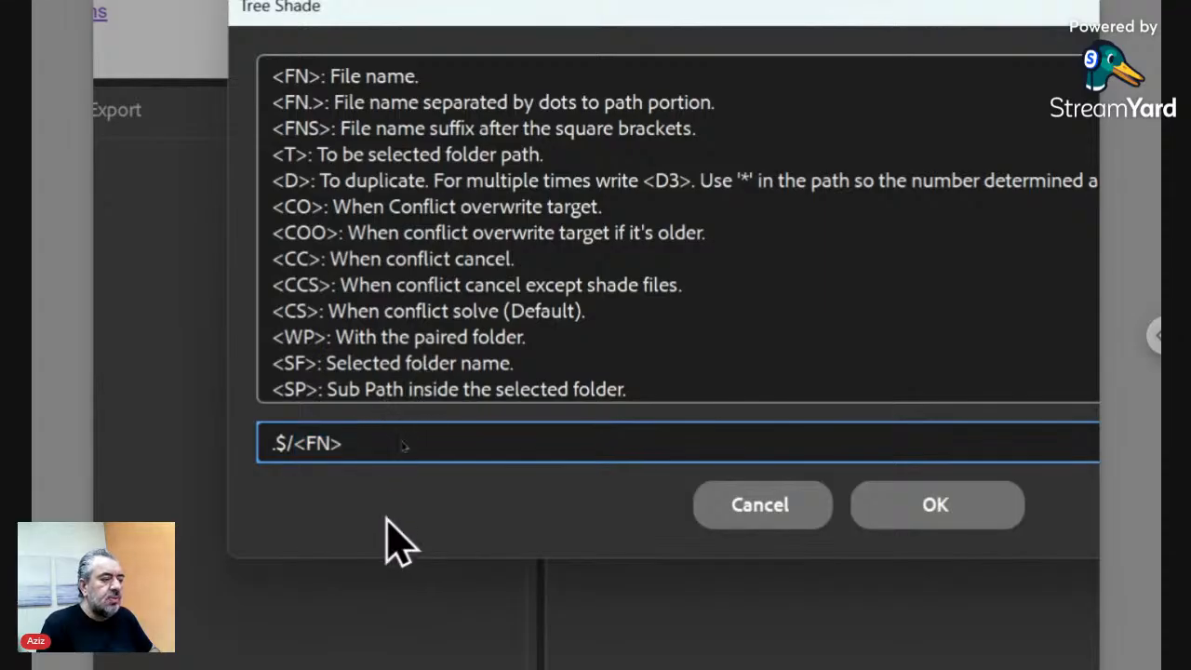
type("<")
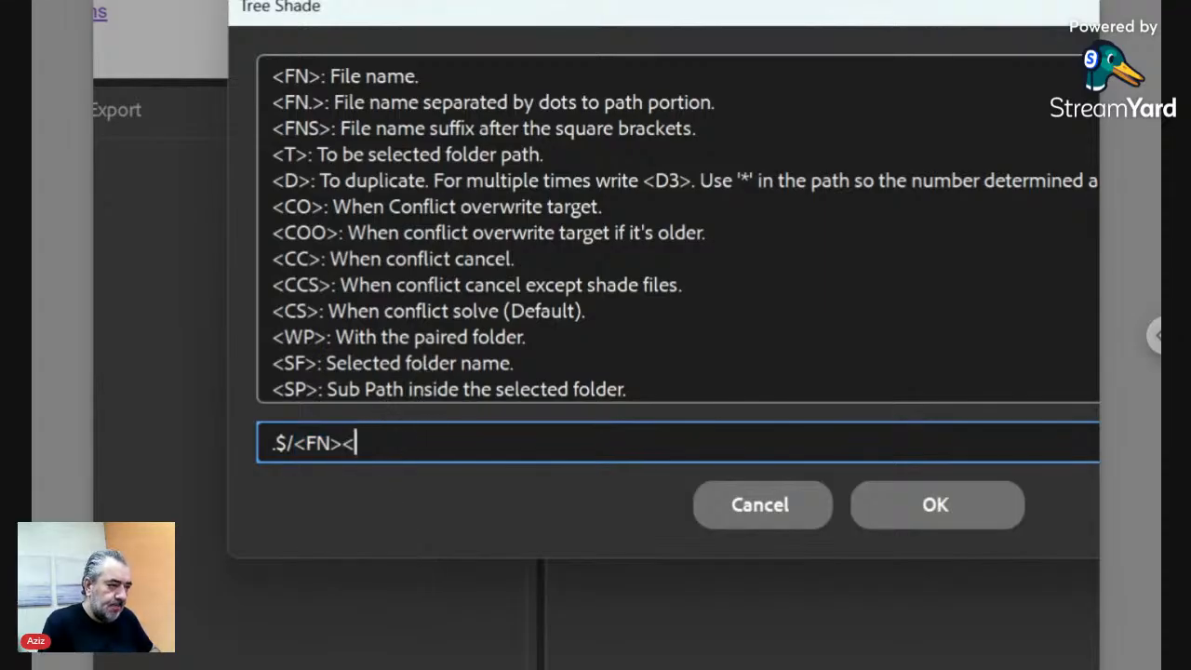
type("WP>")
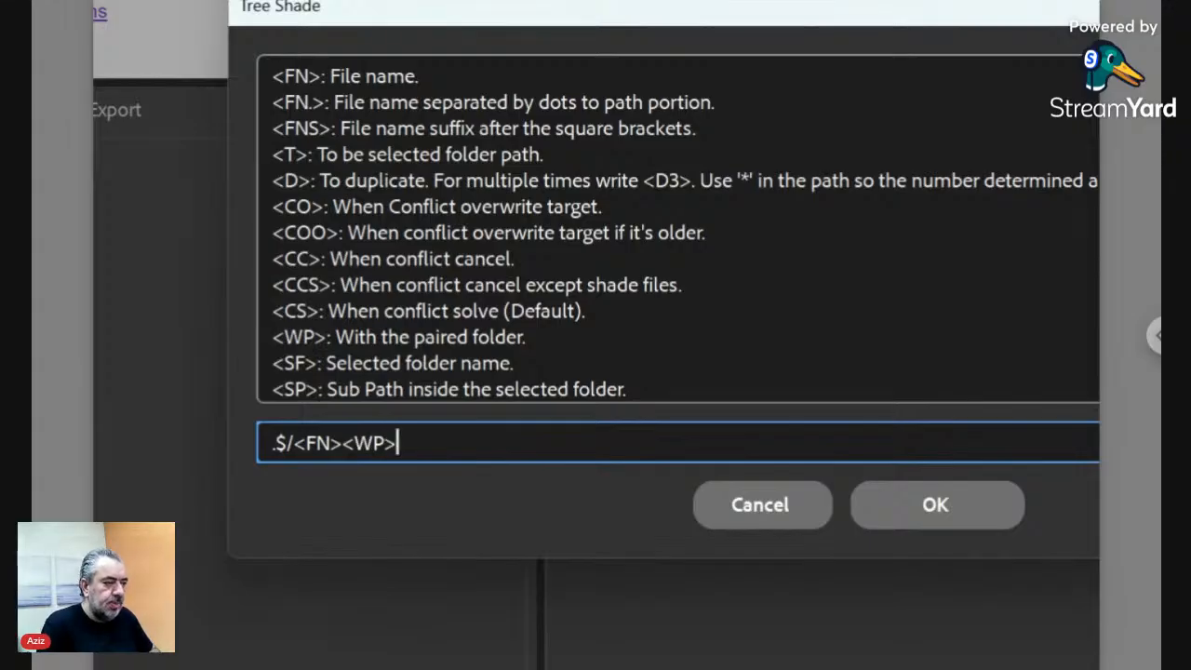
left_click(880, 515)
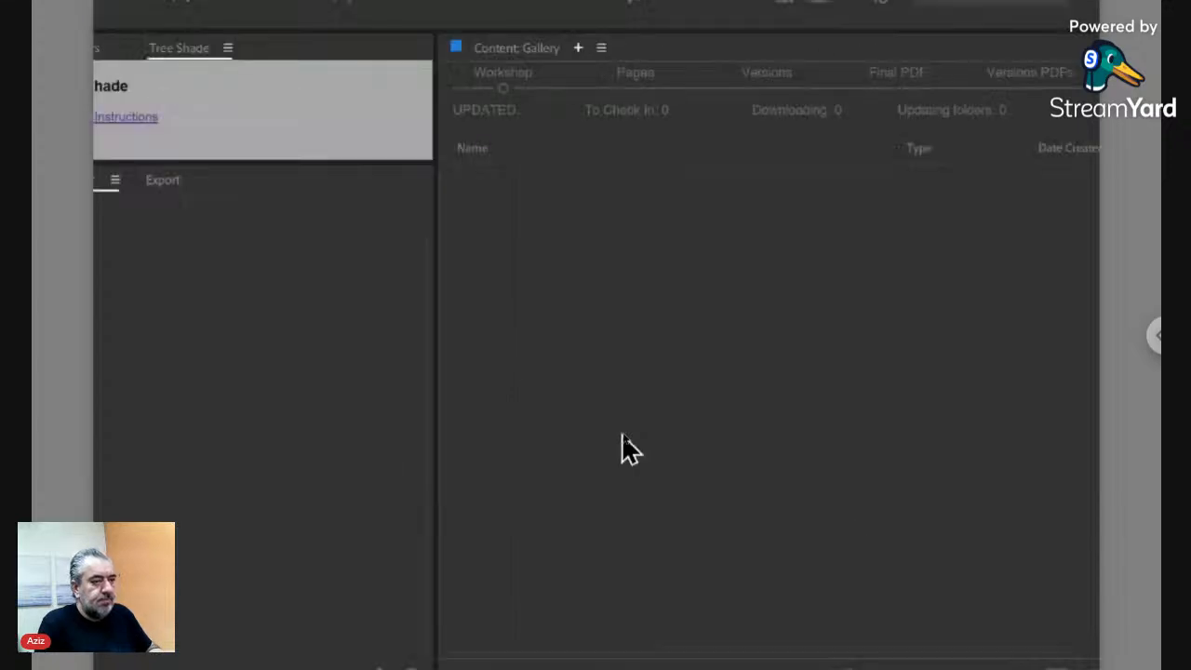
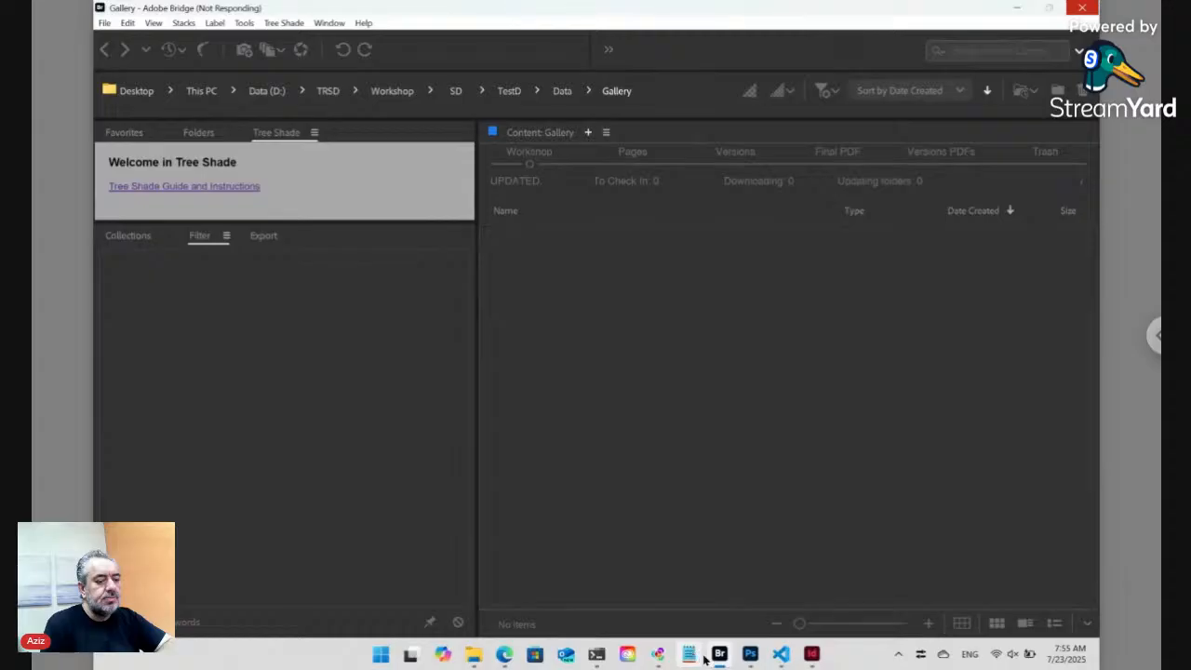
- Close the Mountains near the sea and Computer text files and index.html in VS Code, keeping test.jsx, then return to Bridge
left_click(779, 654)
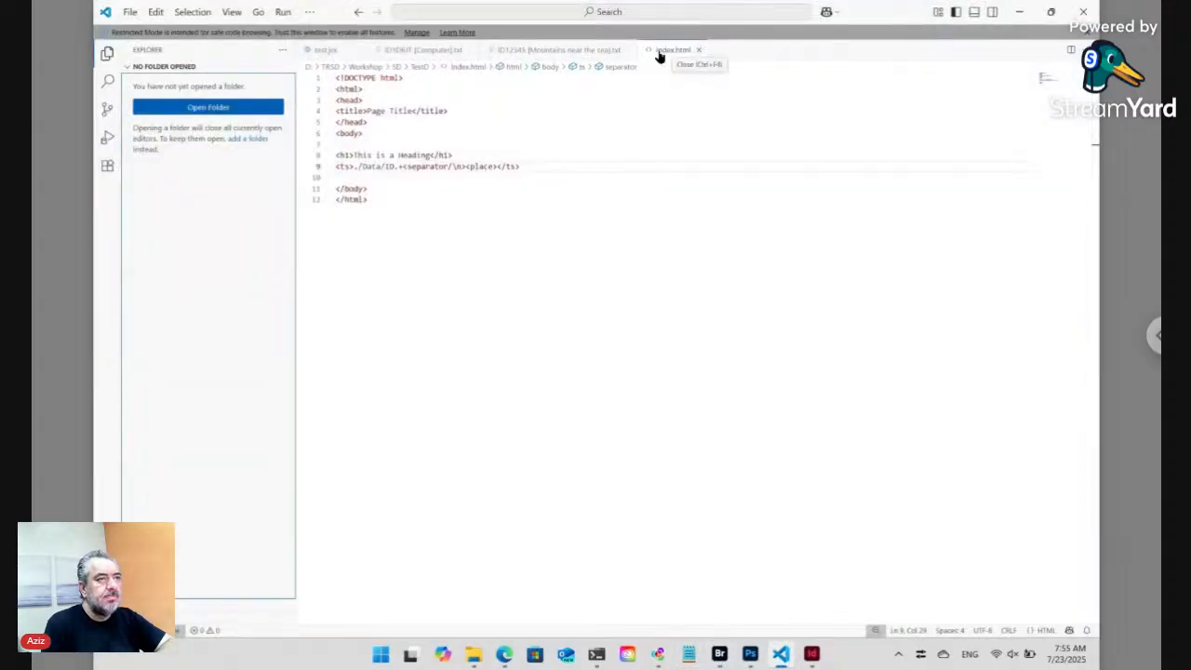
left_click(630, 50)
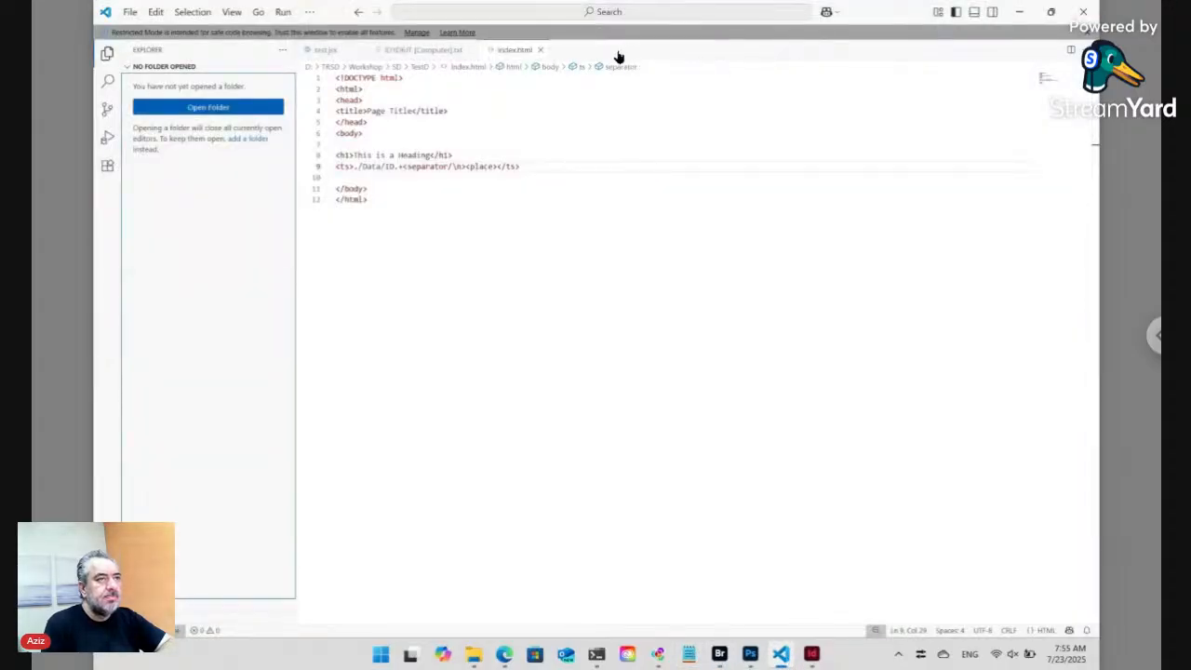
left_click(472, 51)
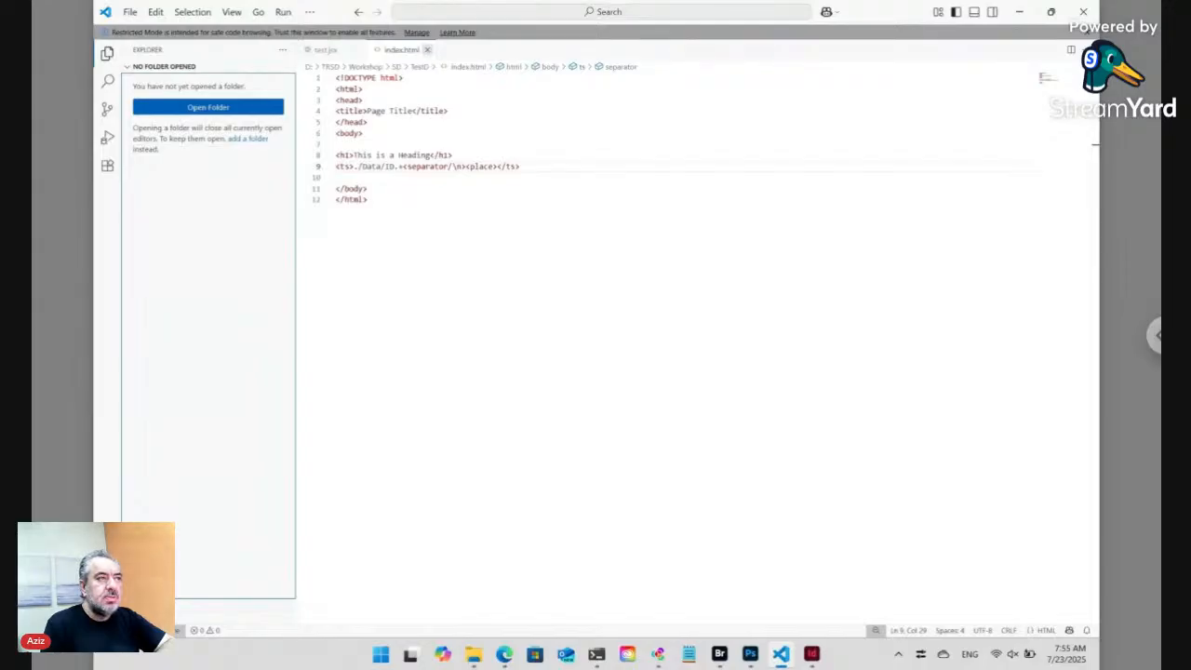
left_click(427, 49)
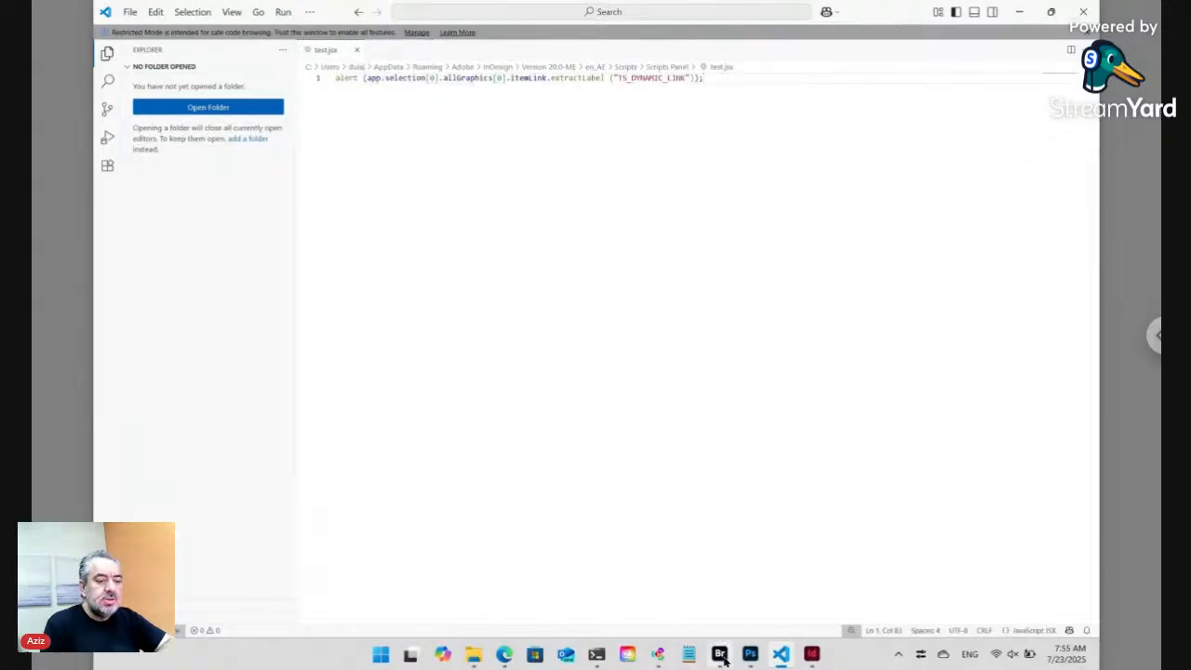
mouse_move(724, 657)
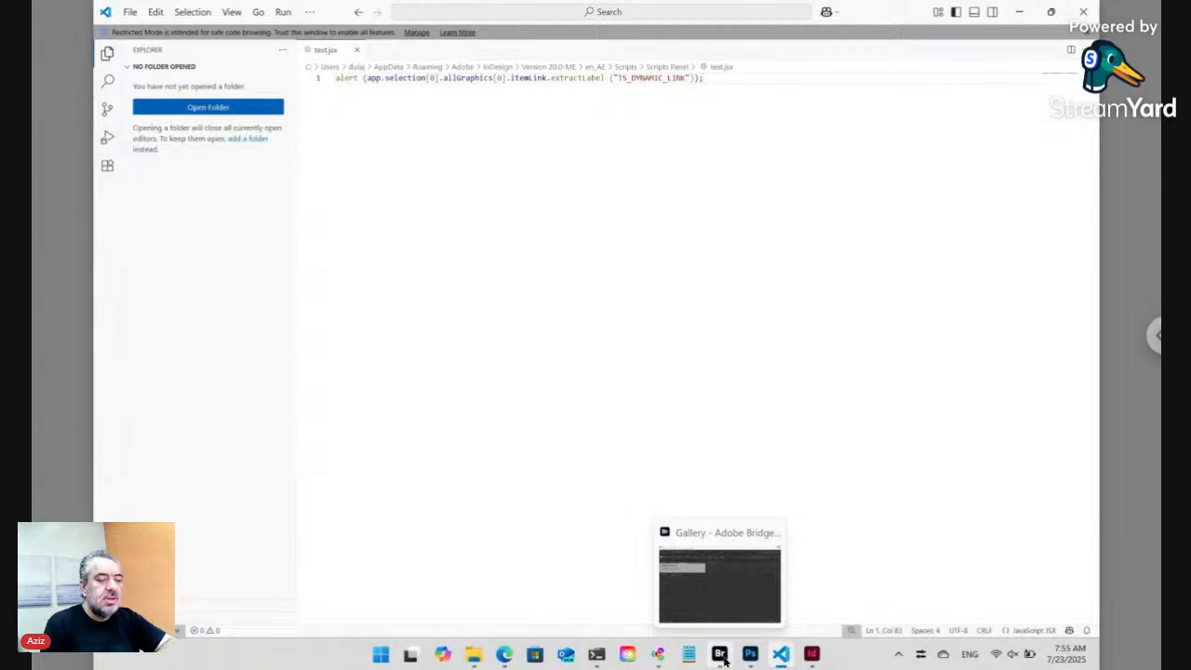
left_click(720, 653)
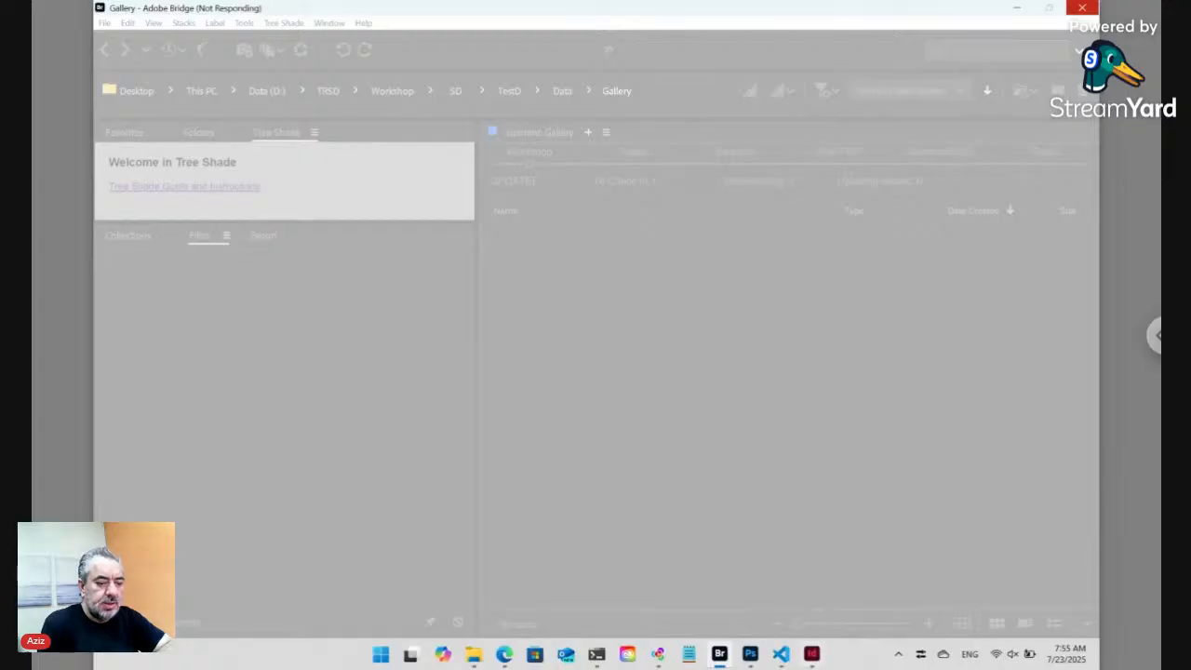
- Force the frozen Adobe Bridge to close from its taskbar window menu
right_click(719, 653)
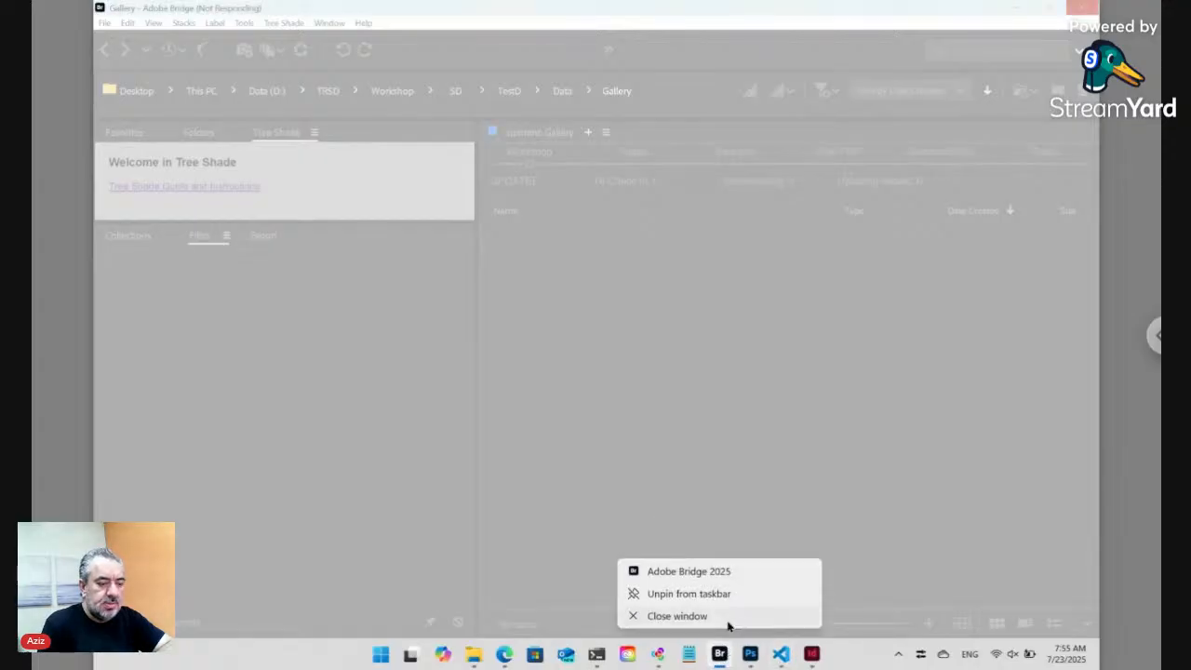
left_click(726, 618)
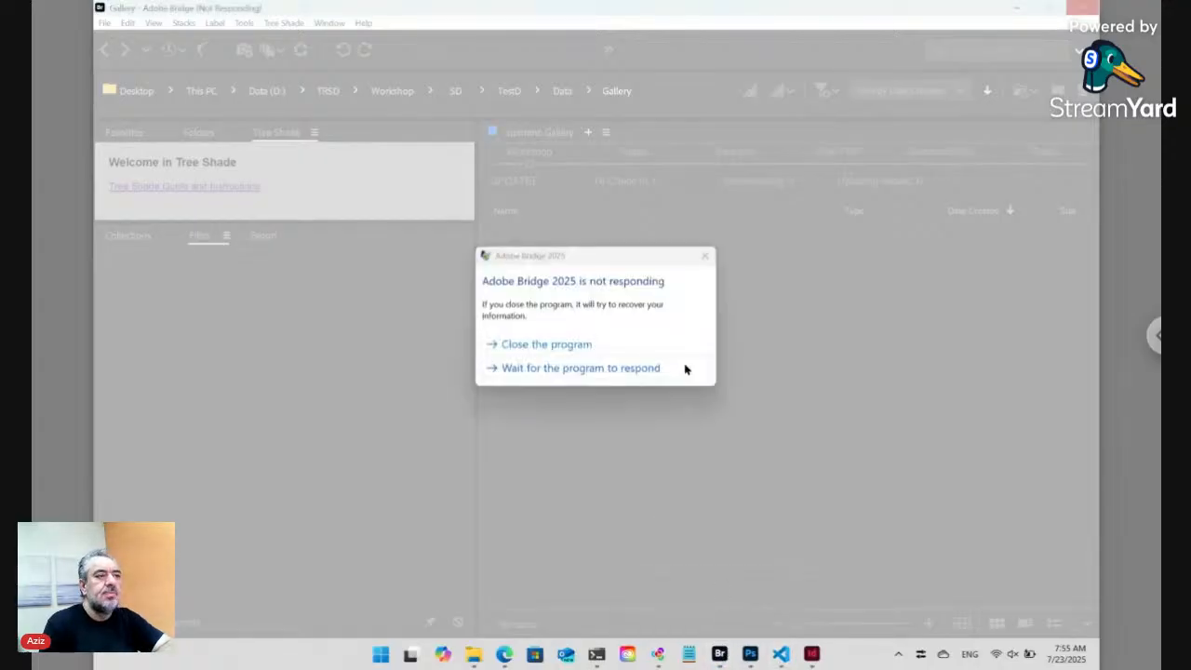
left_click(559, 345)
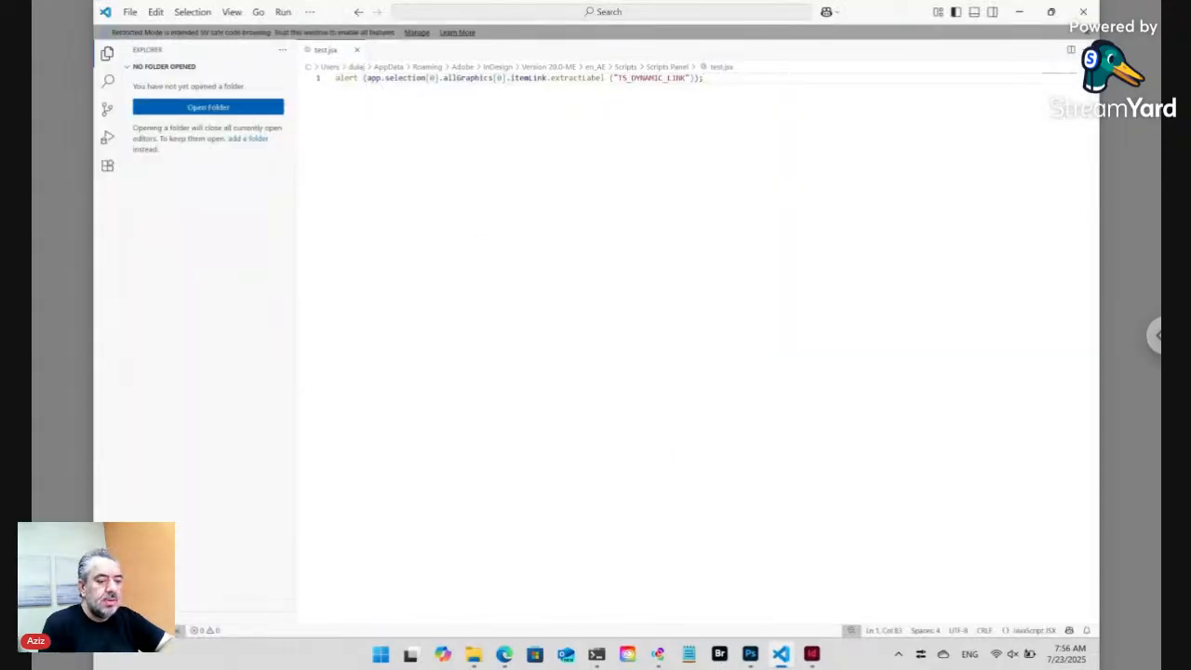
- Relaunch Bridge, go to SD > TestD > Data, and preview ID1D6JT [Computer].txt
left_click(720, 655)
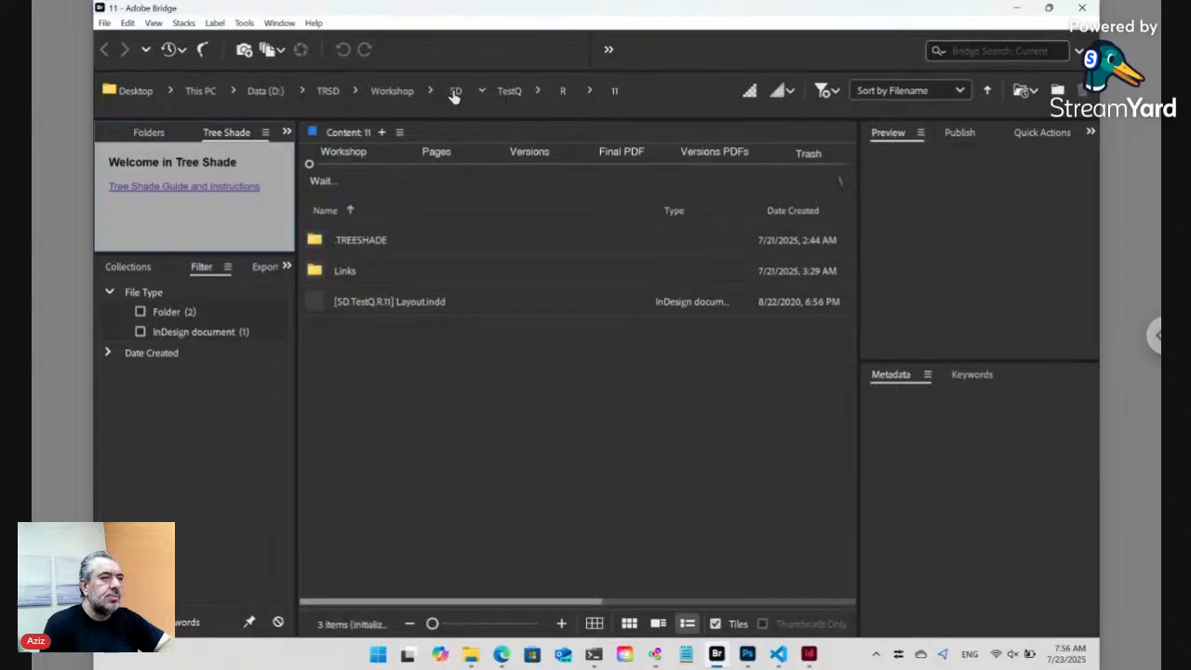
left_click(455, 93)
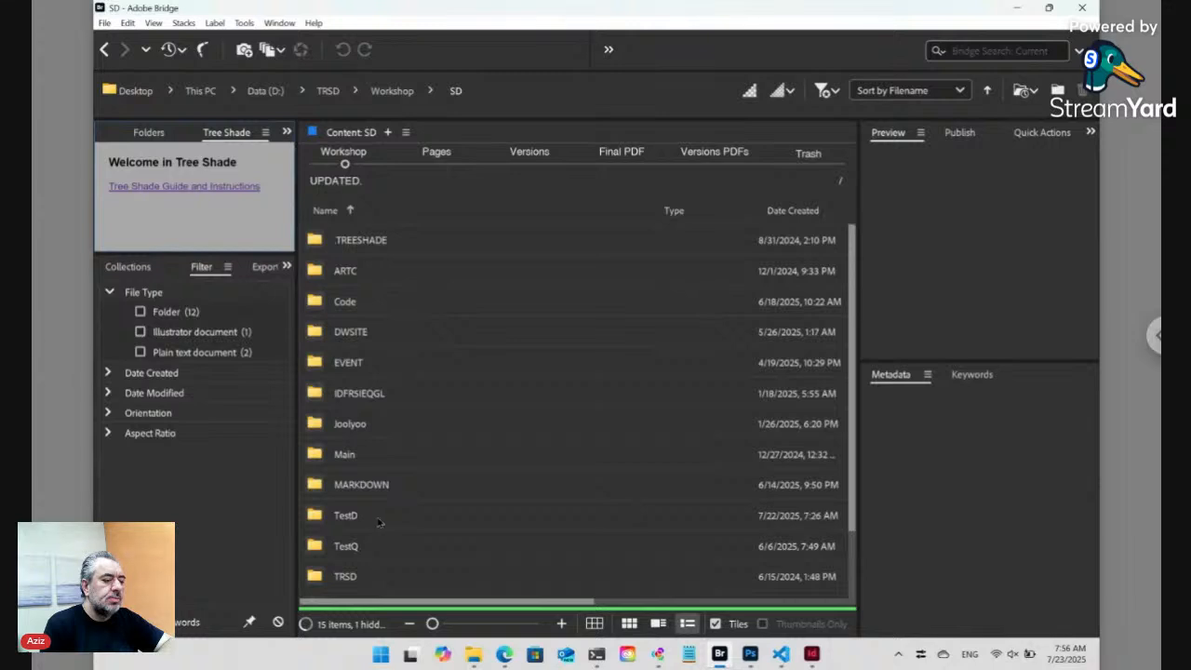
double_click(379, 519)
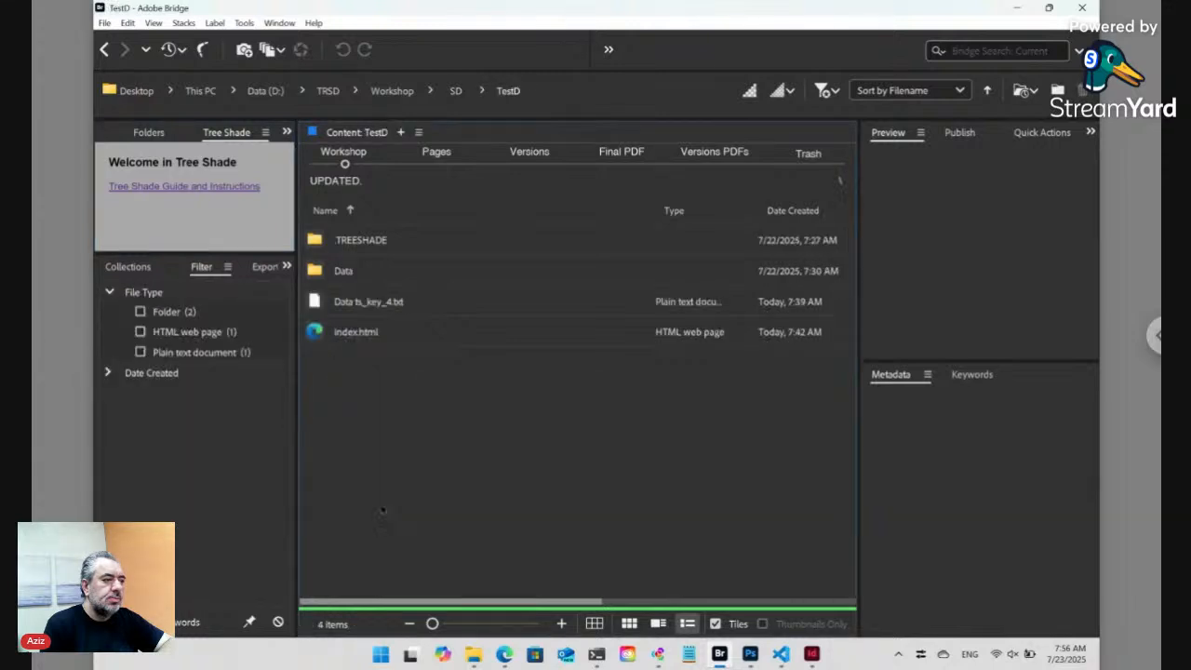
double_click(362, 271)
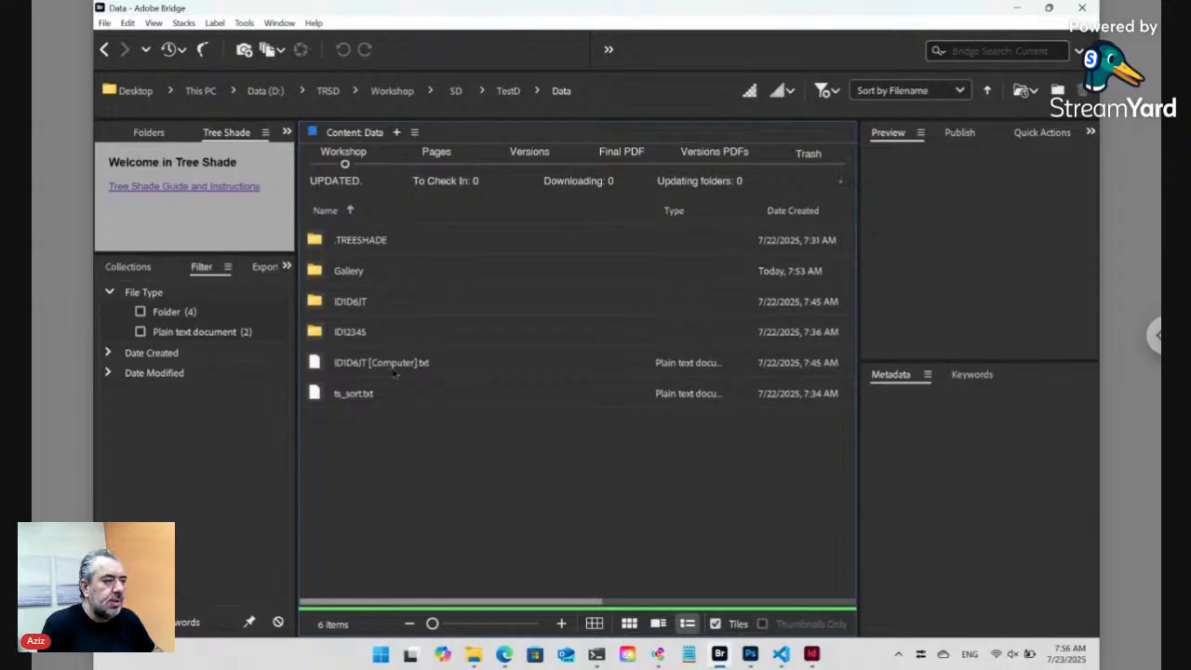
left_click(395, 370)
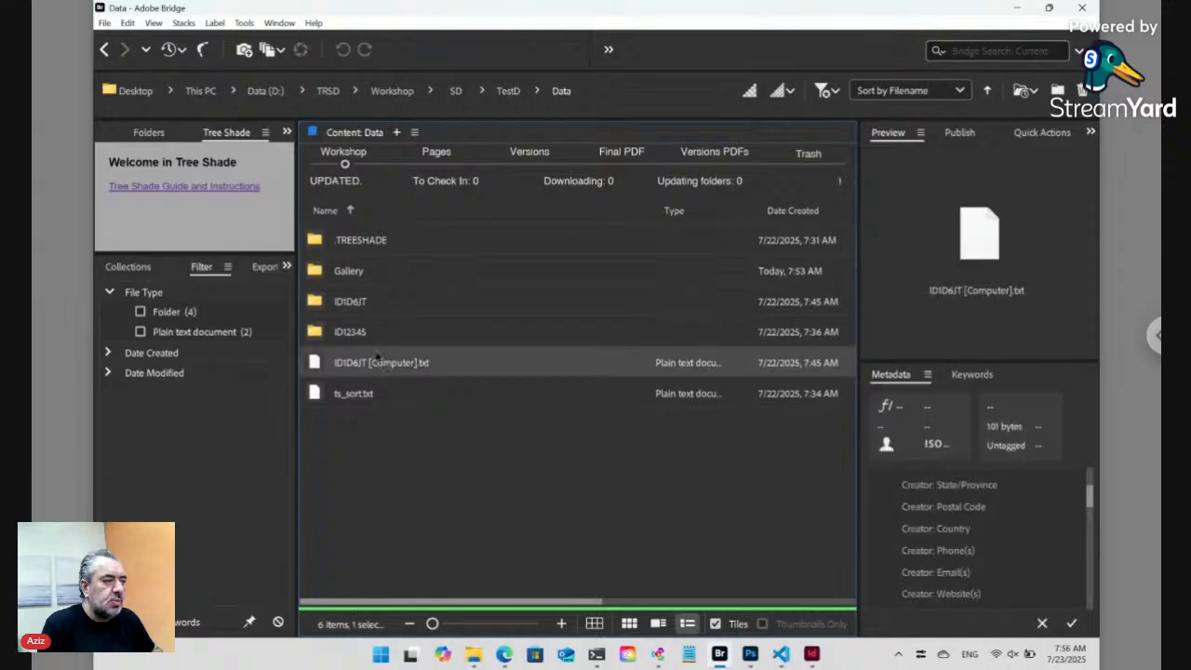
- Look inside Gallery and ID12345, go back to Data, and select ID1D6JT [Computer].txt
double_click(376, 276)
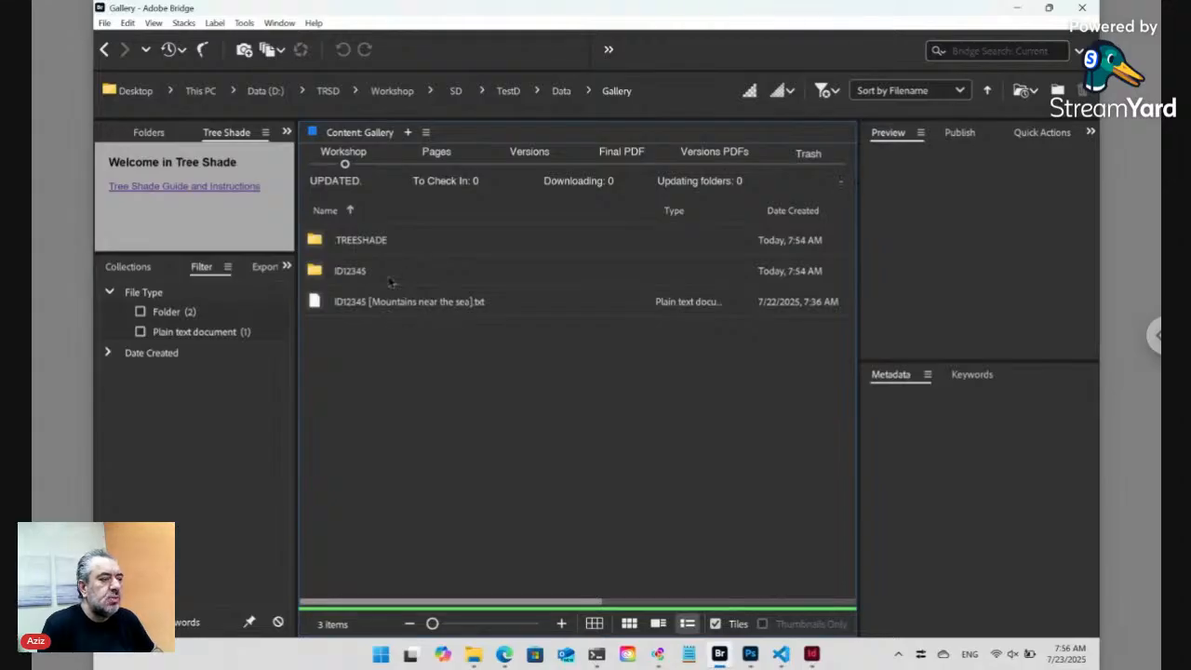
double_click(391, 279)
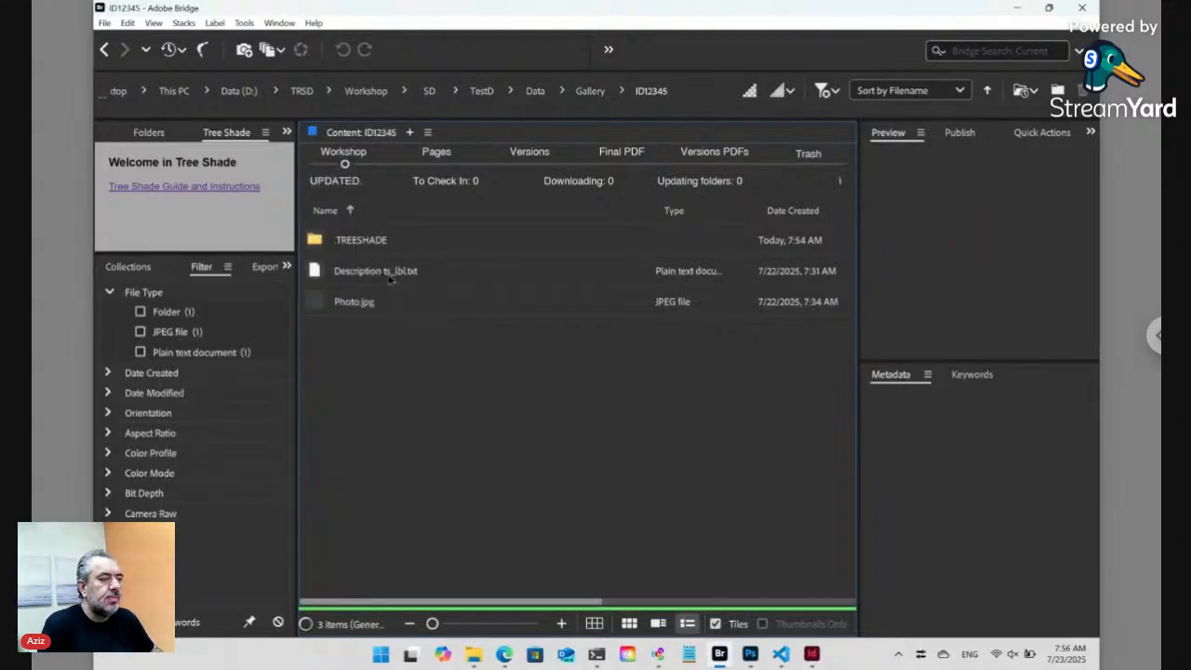
left_click(104, 49)
left_click(104, 49)
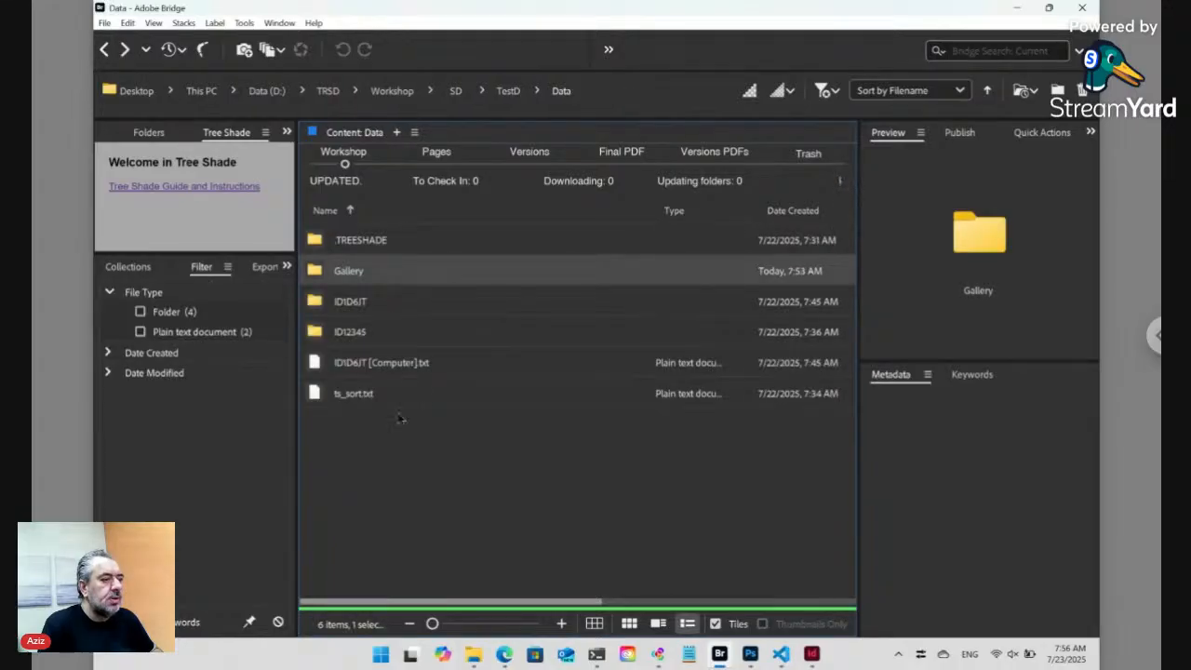
left_click(410, 369)
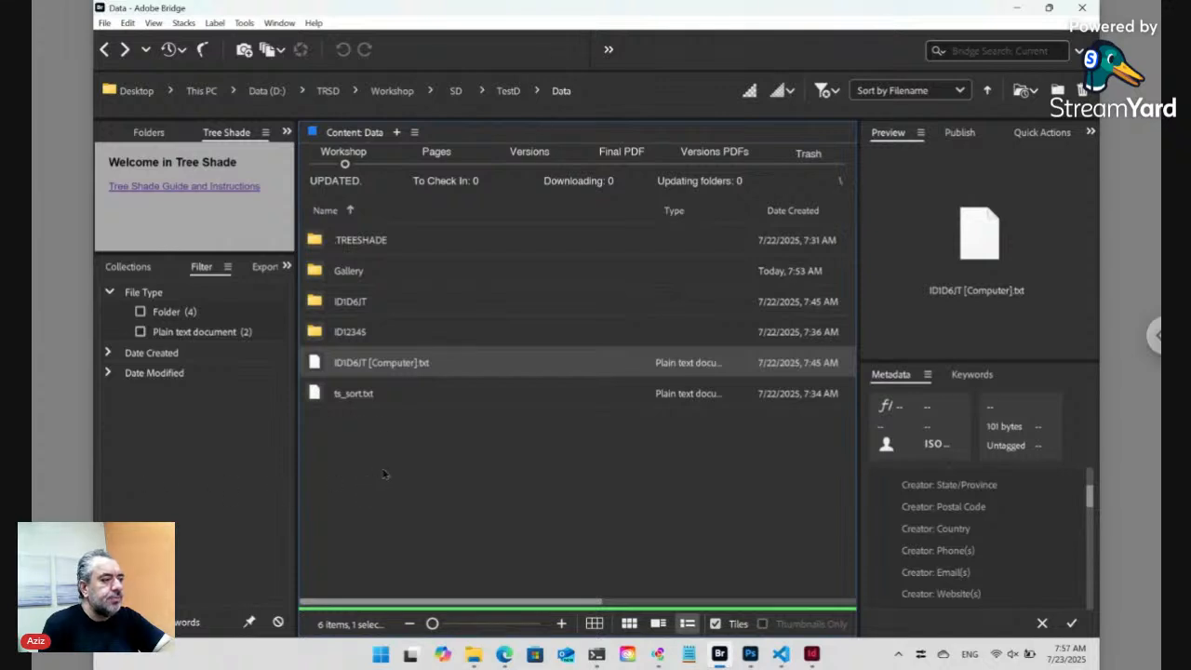
- Pick the Computer text file for changing and open the Gallery folder
right_click(351, 370)
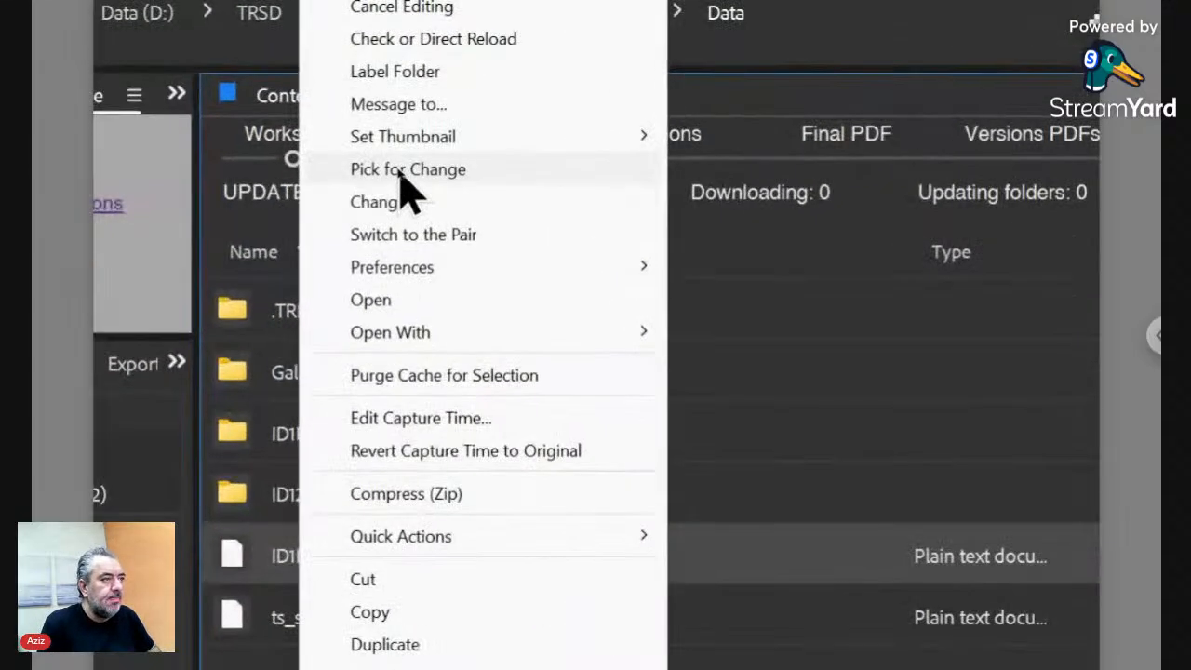
left_click(398, 172)
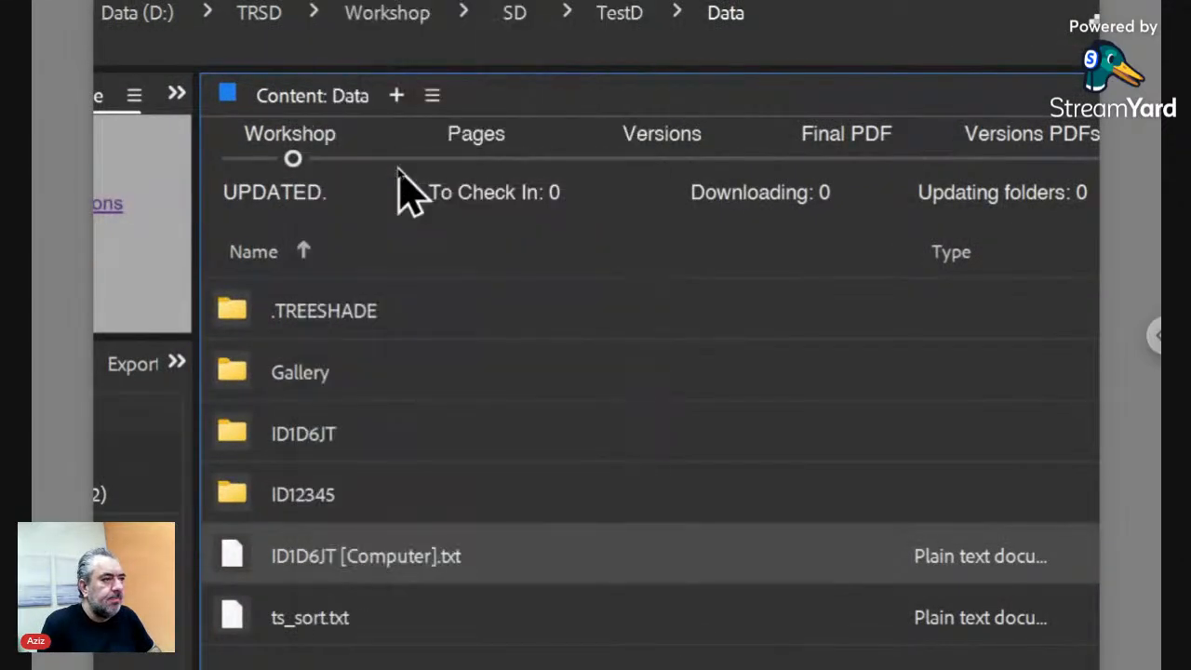
left_click(332, 392)
left_click(326, 373)
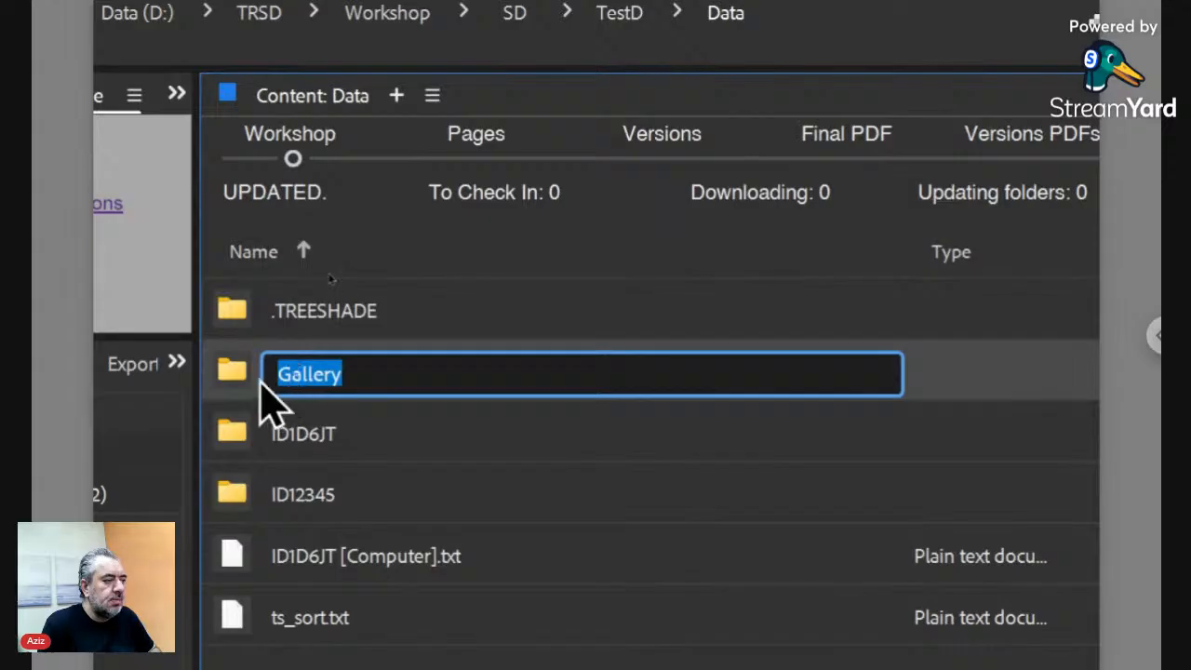
double_click(255, 383)
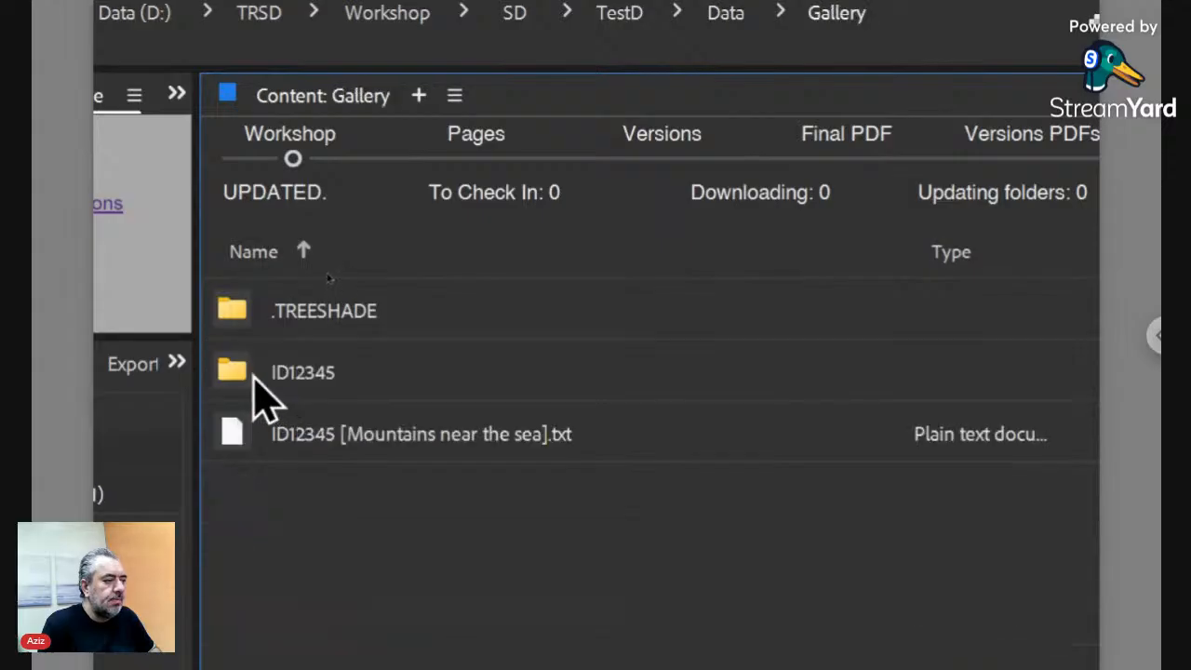
- Run the Tree Shade change command .$/<FN><WP> inside the Gallery folder
right_click(310, 543)
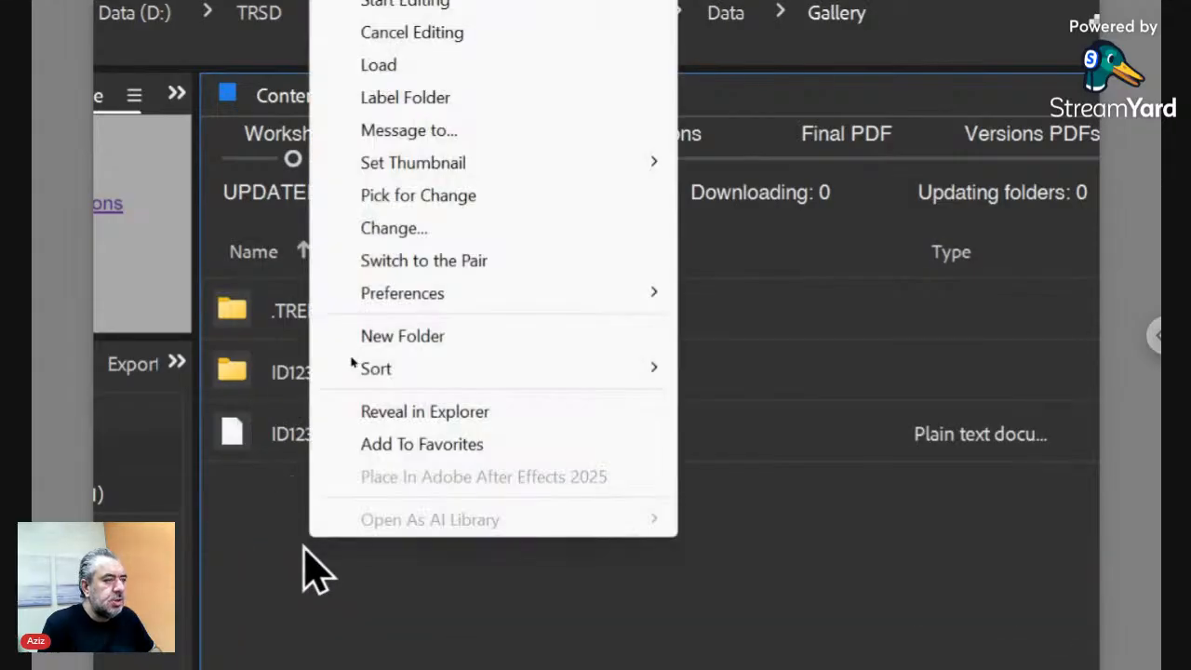
left_click(414, 232)
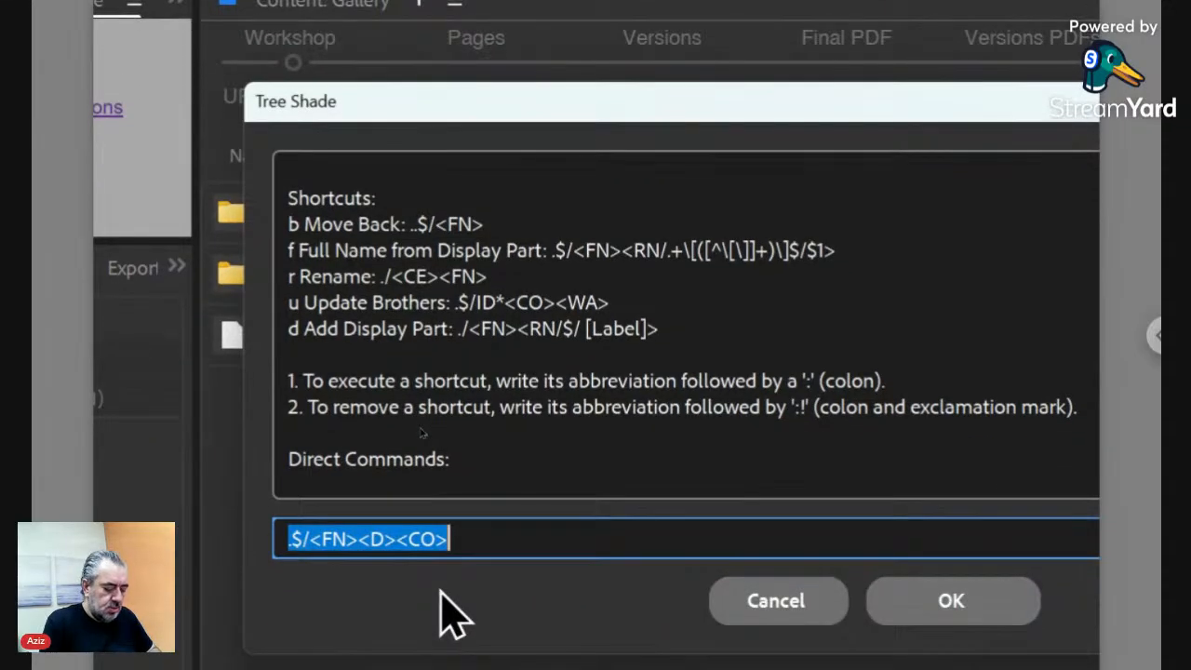
key("BackSpace")
type(".$/")
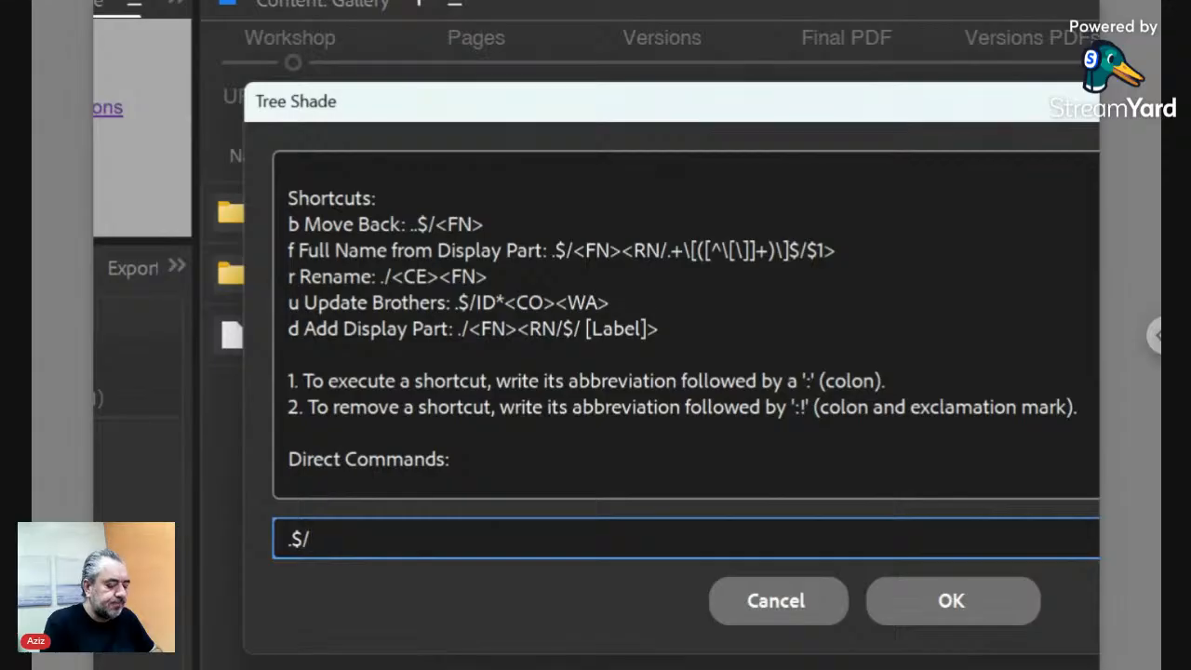
type("<FN>")
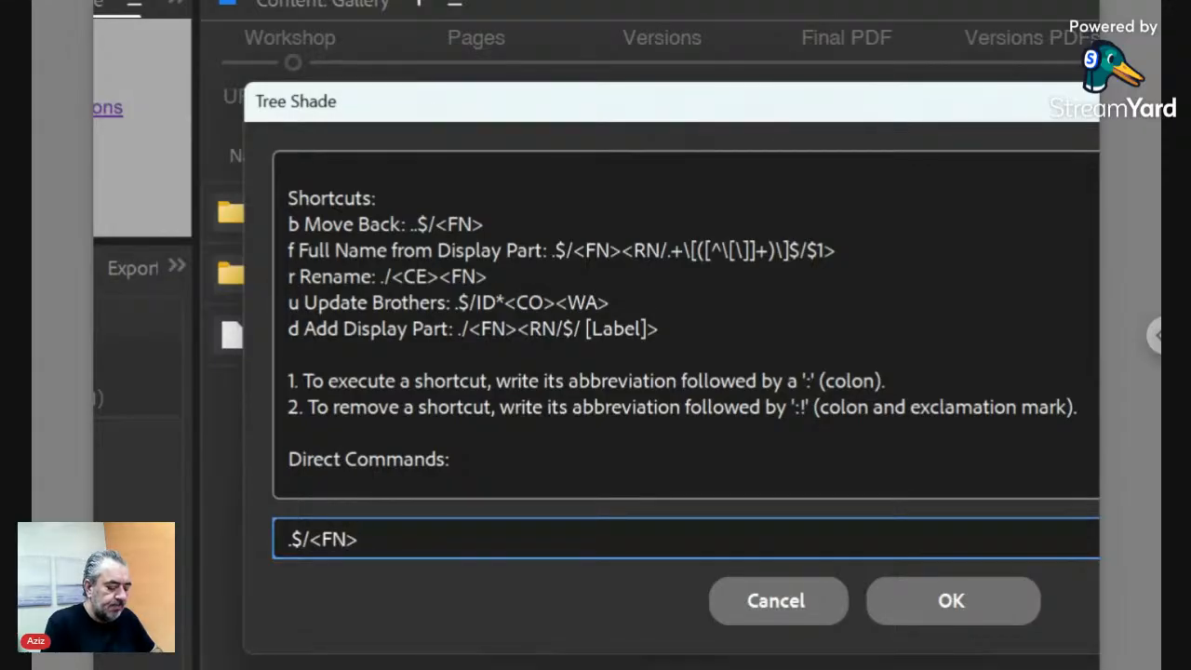
type("<WP")
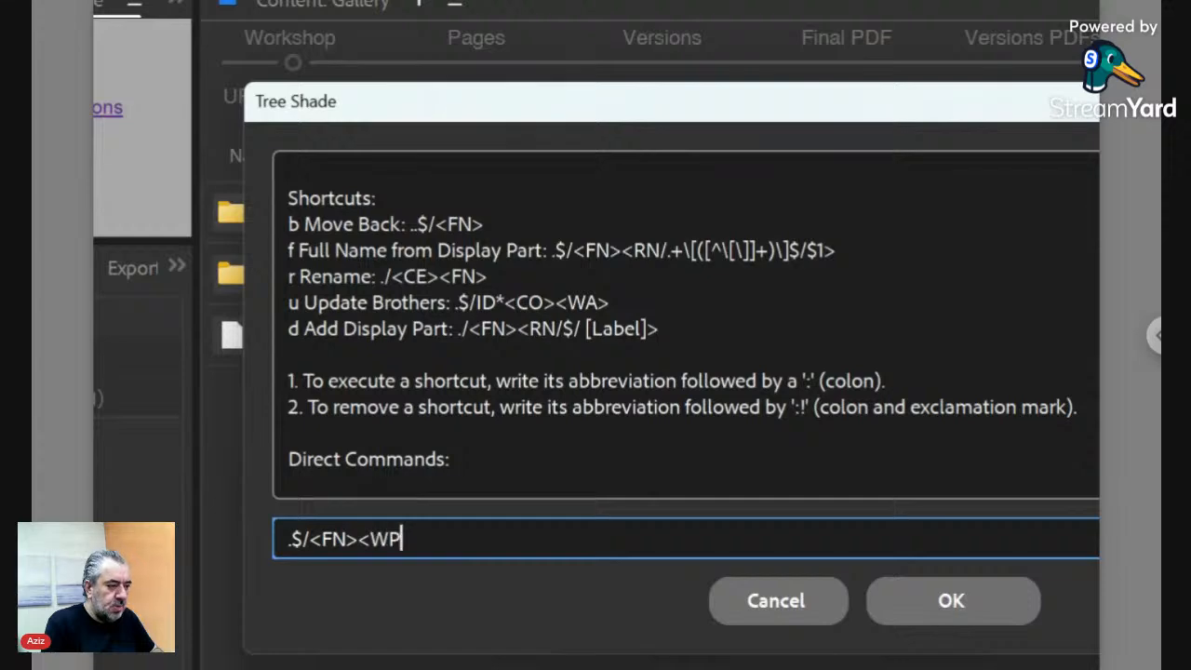
type(">")
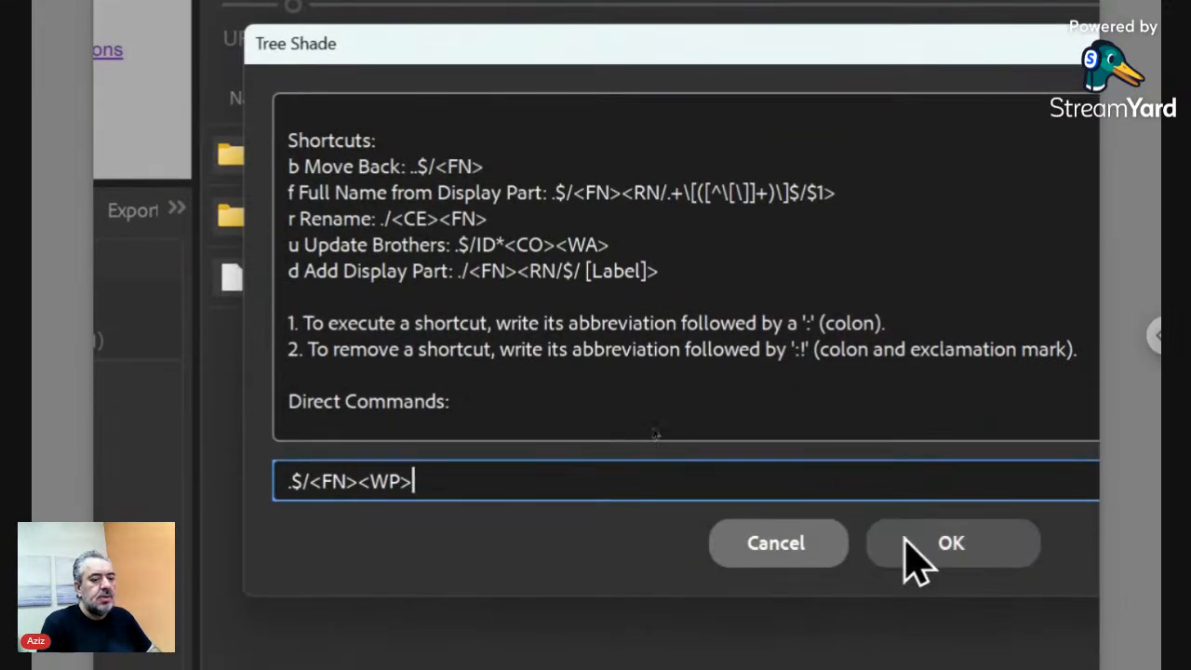
left_click(910, 589)
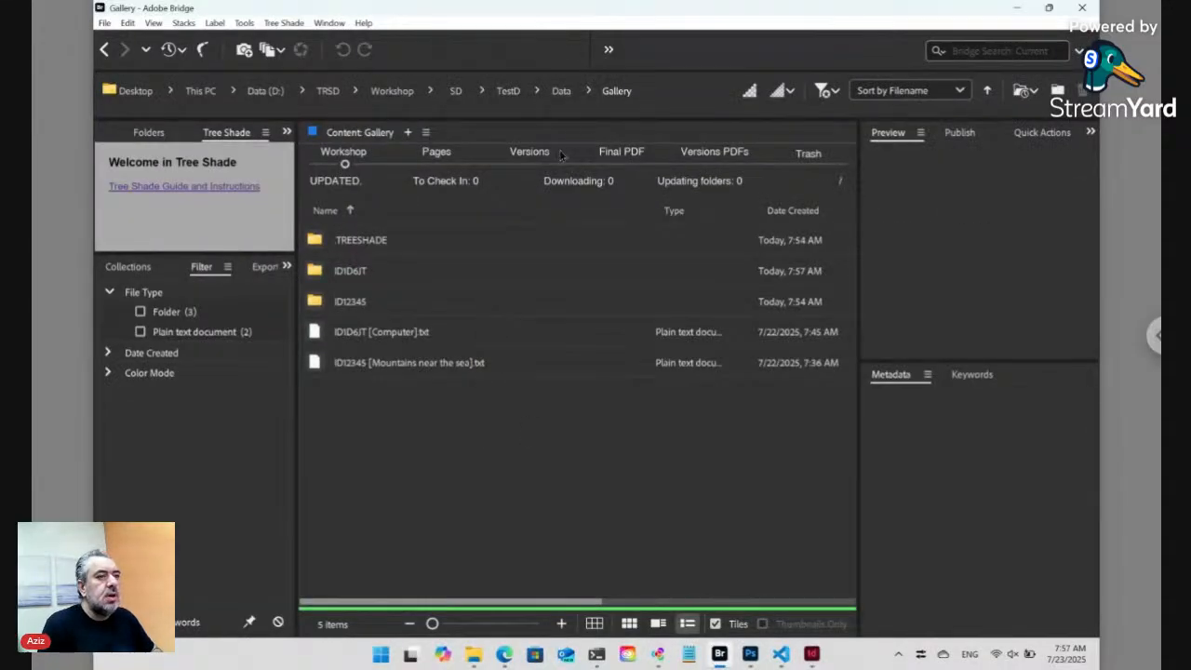
- Send ts_sort.txt in the ID12345 folder to the Trash with Tree Shade
left_click(562, 92)
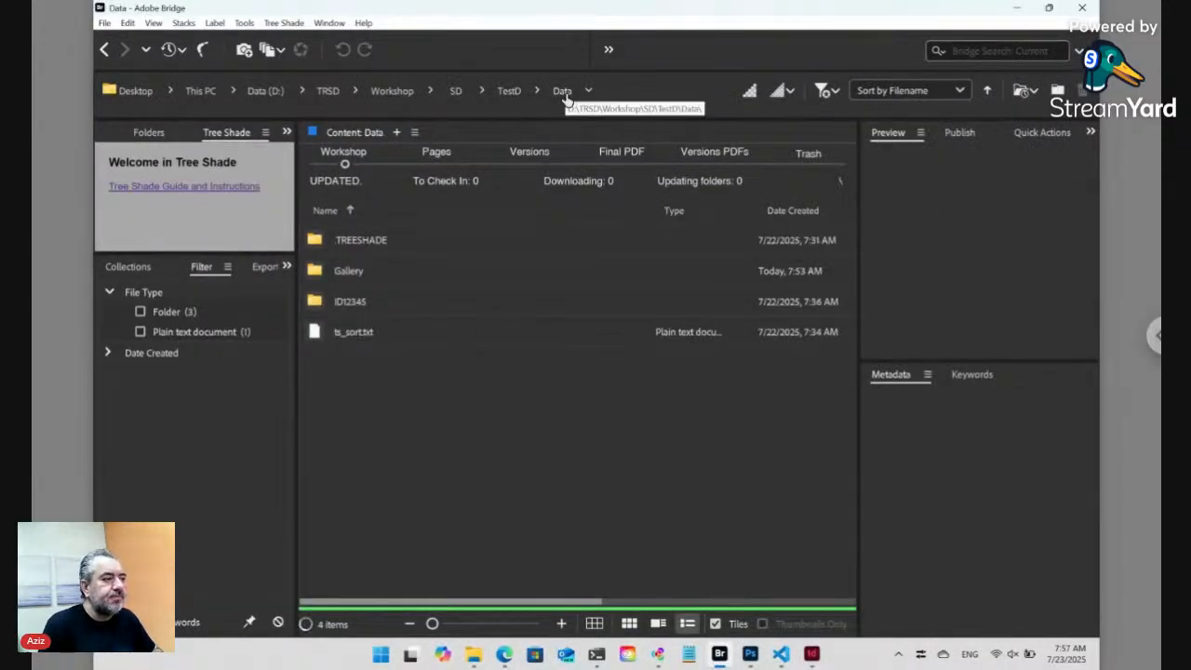
double_click(365, 305)
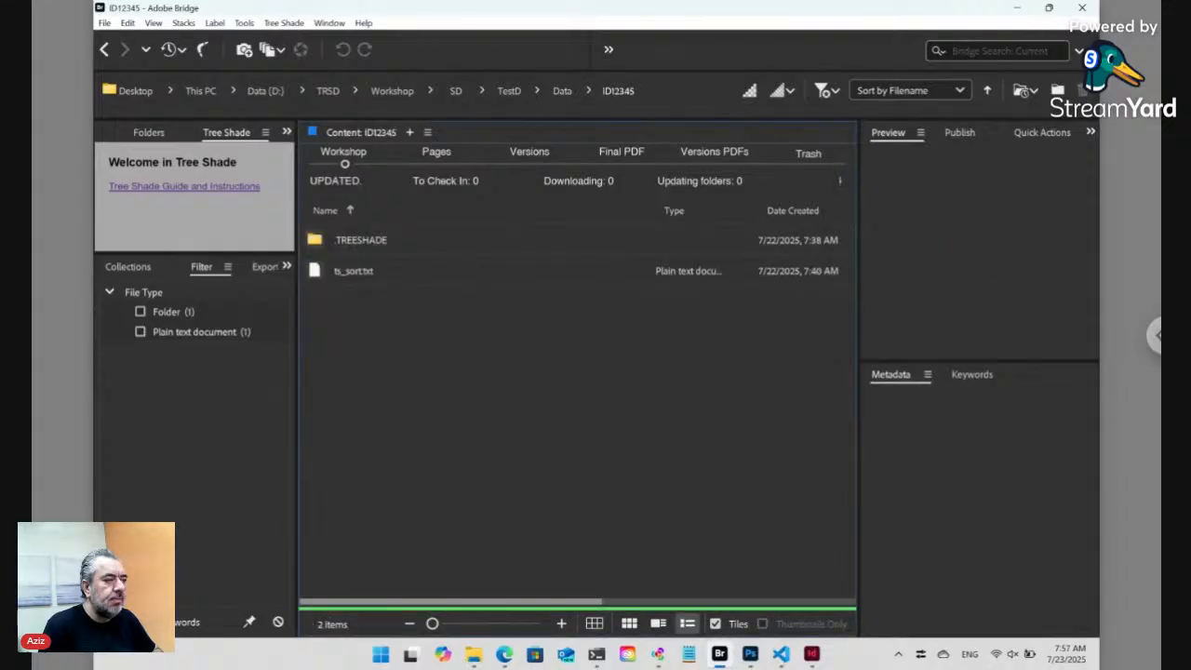
left_click(372, 278)
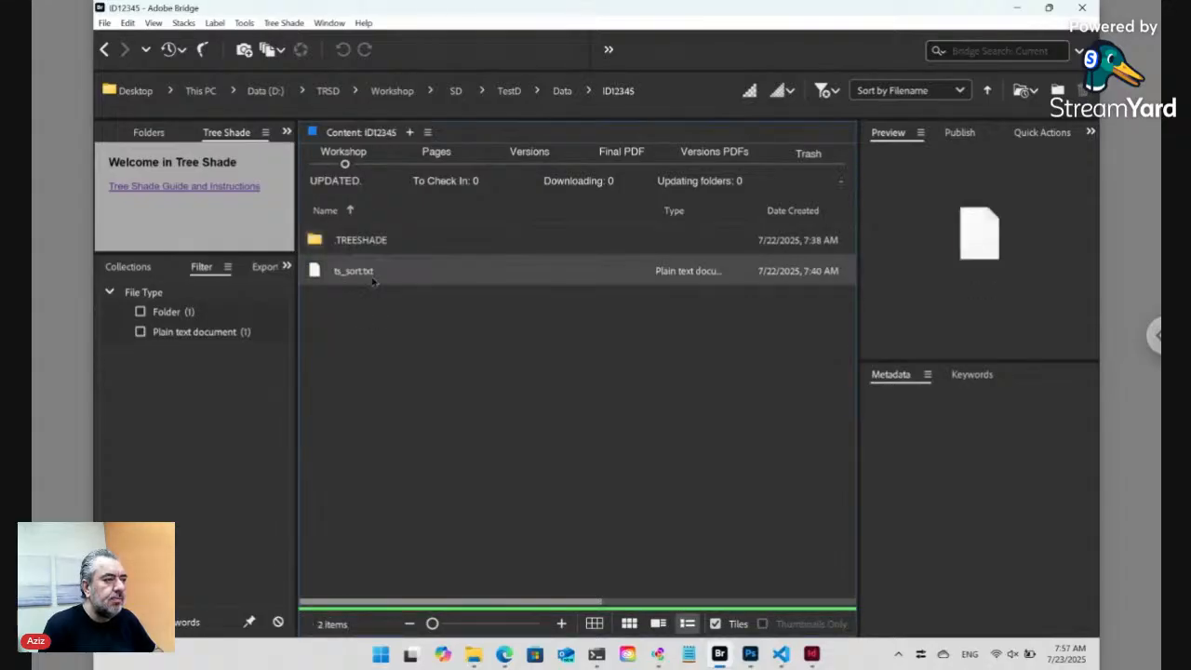
left_click(284, 23)
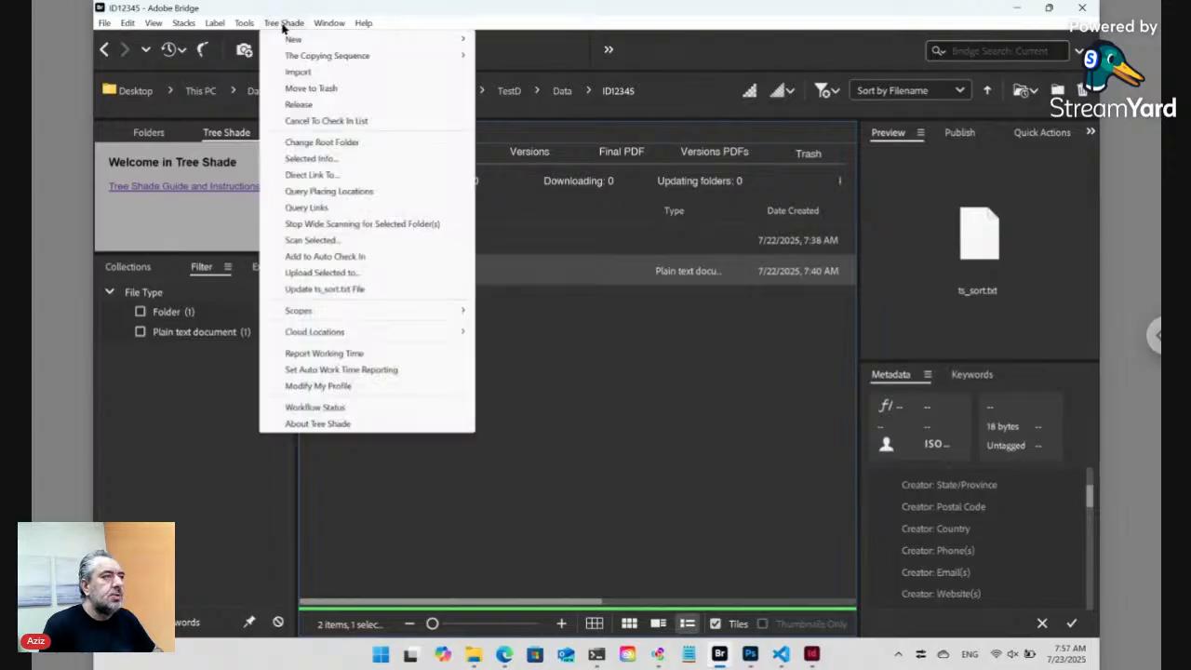
left_click(310, 89)
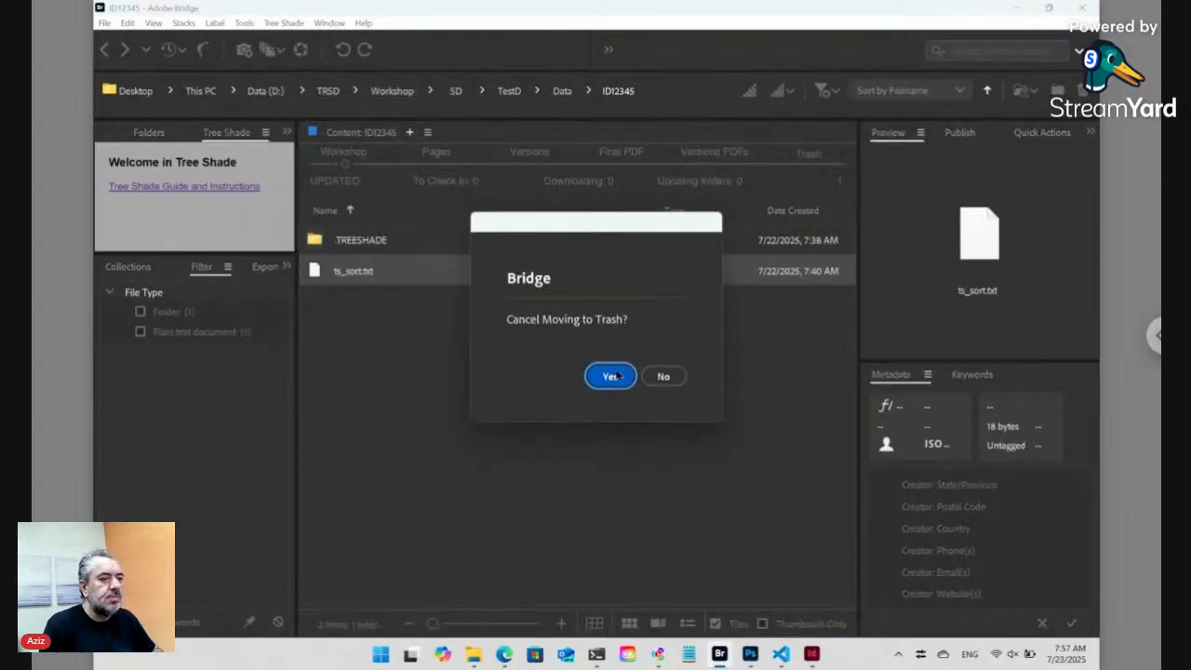
left_click(662, 376)
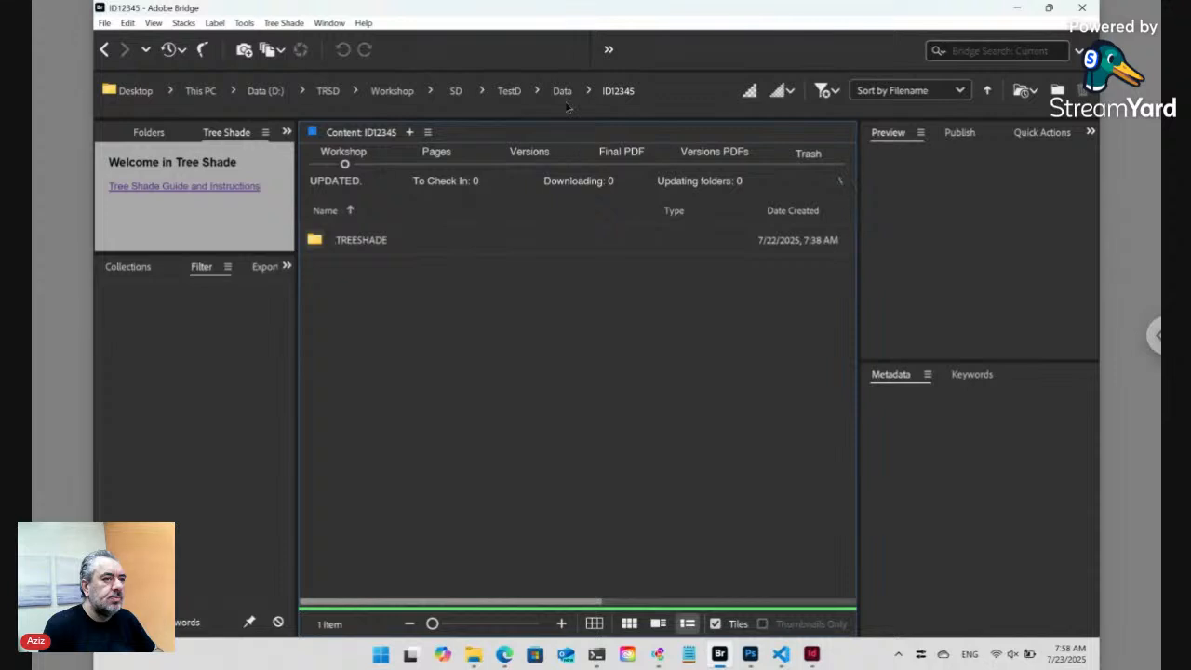
- Return to the Data folder and bring up the Tree Shade new-file templates
left_click(561, 93)
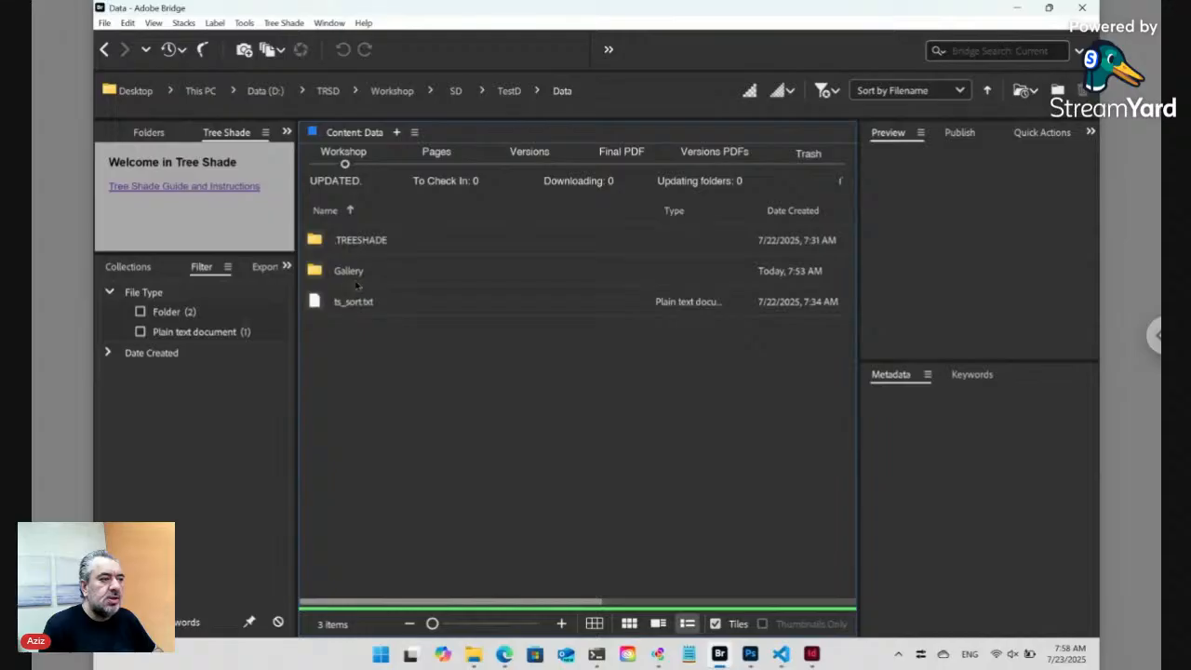
left_click(279, 23)
mouse_move(333, 41)
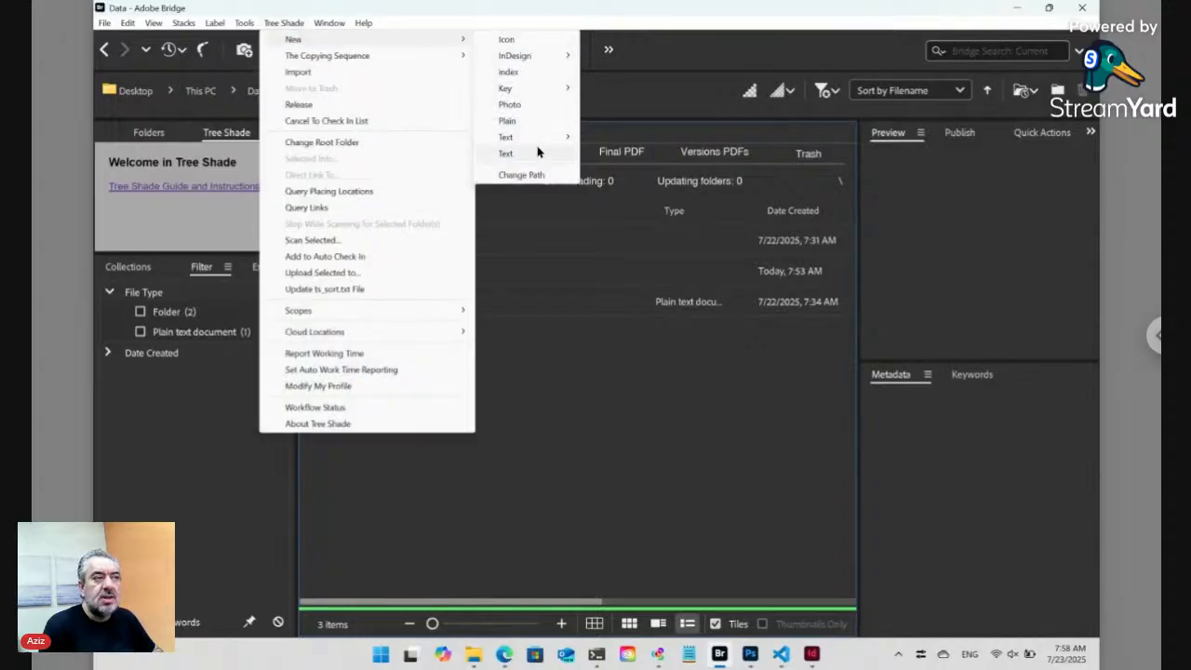
- Create Gallery.txt in Data from the plain text template and drag it into the code editor
left_click(507, 121)
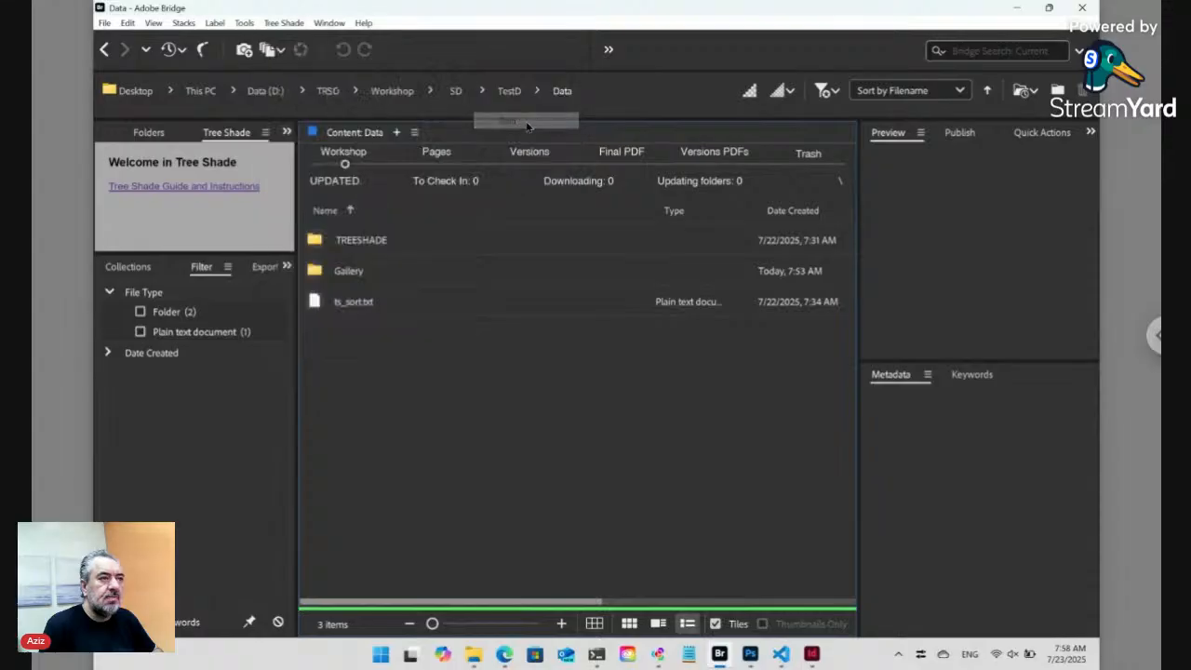
left_click(662, 434)
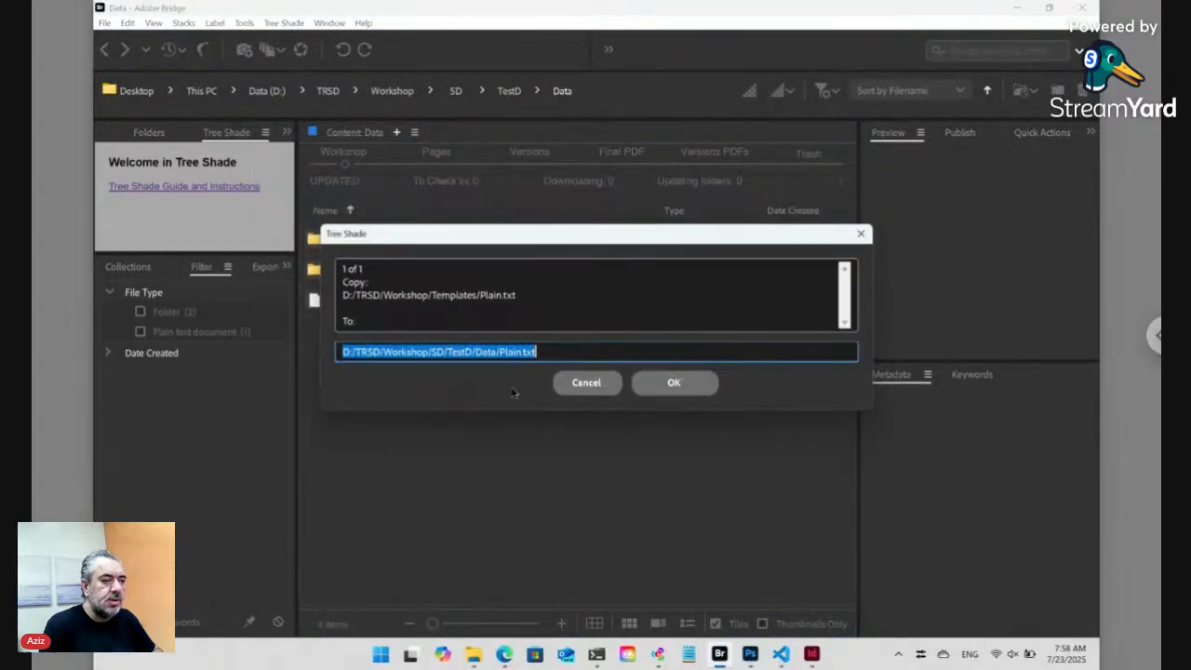
left_click(500, 353)
double_click(511, 352)
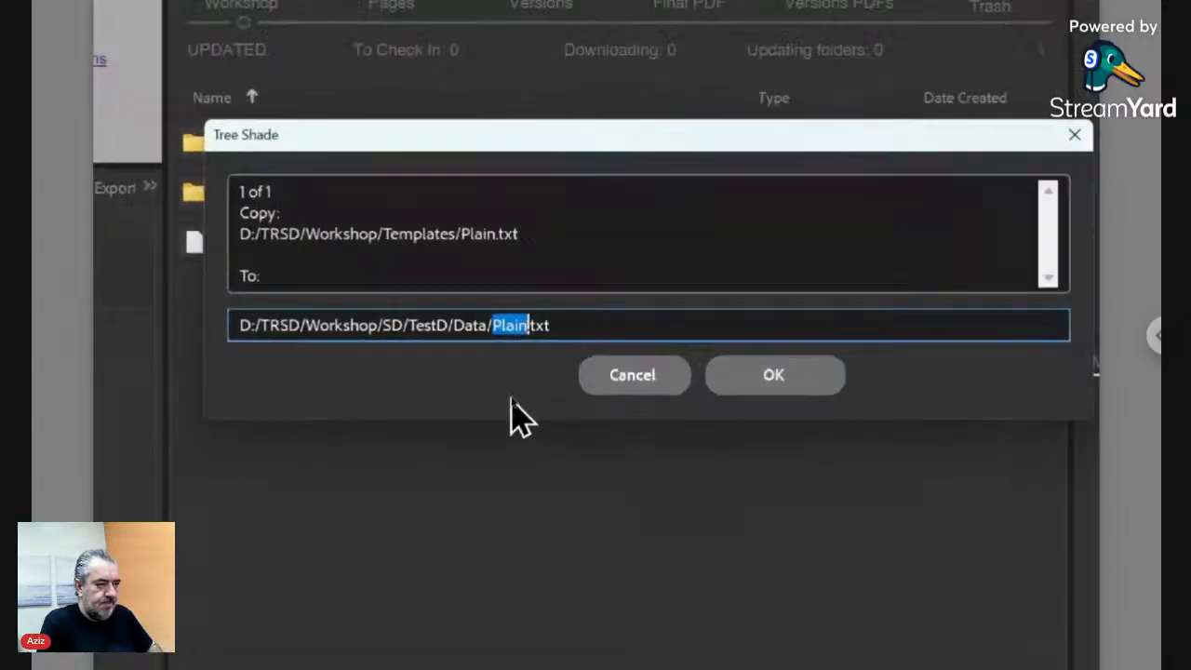
type("Gallery")
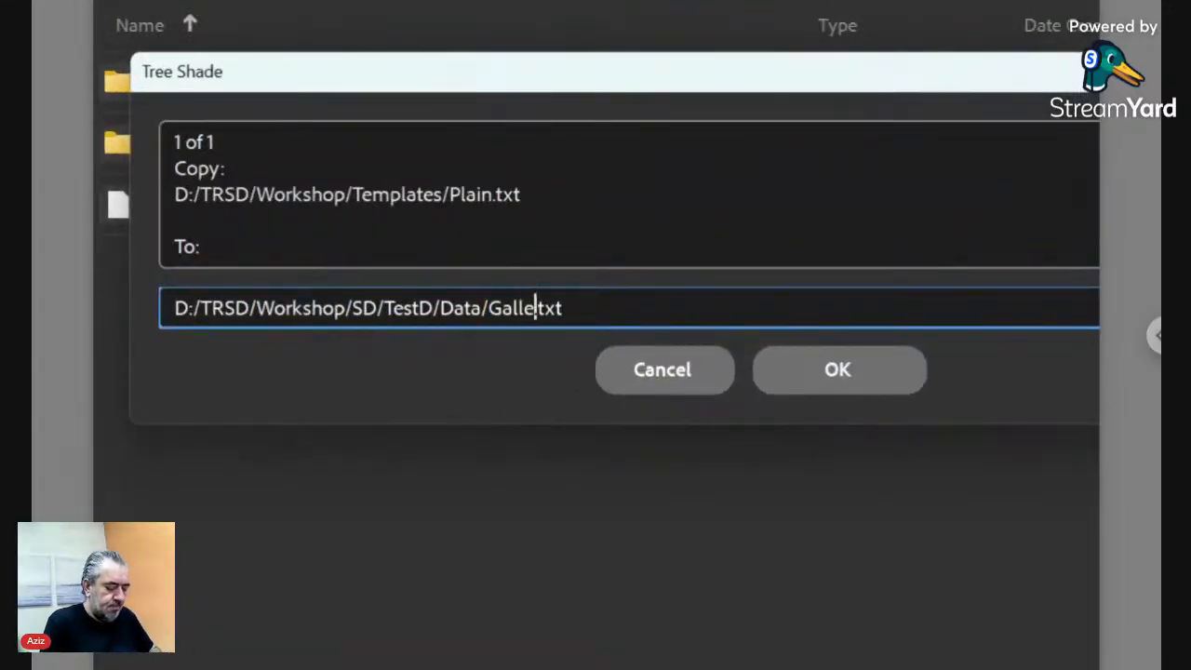
left_click(831, 372)
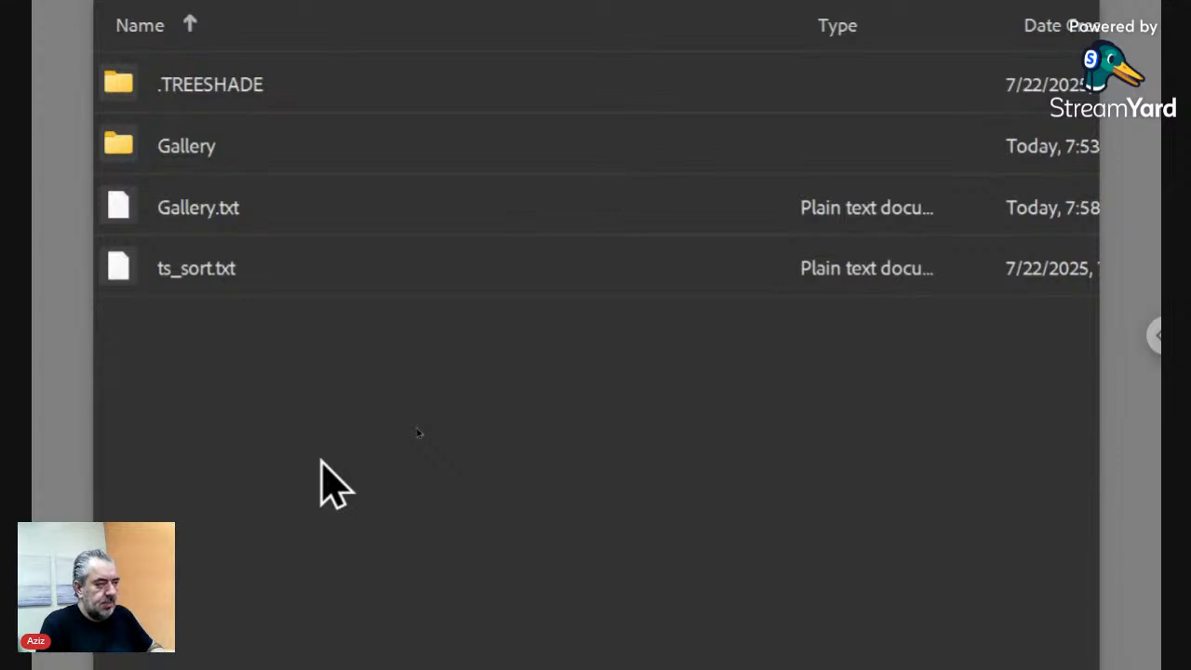
left_click(198, 220)
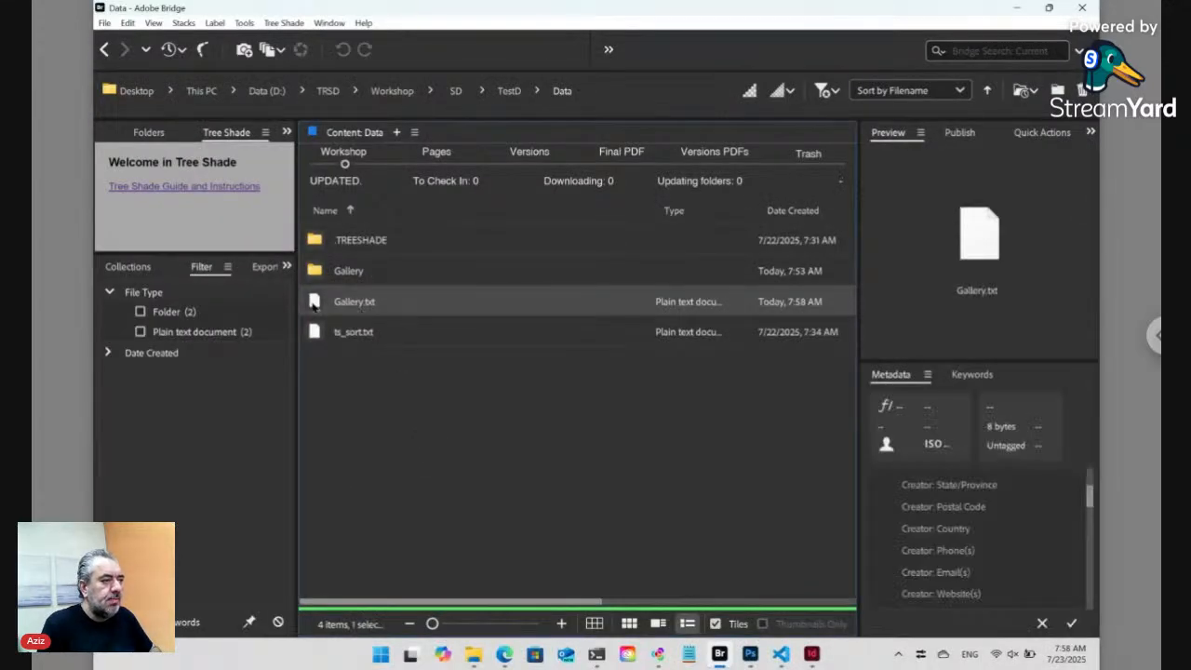
left_click_drag(316, 302, 491, 301)
- Replace the Gallery.txt placeholder with <ts>./<FN>/ID.+<place></ts>
key("alt+Tab")
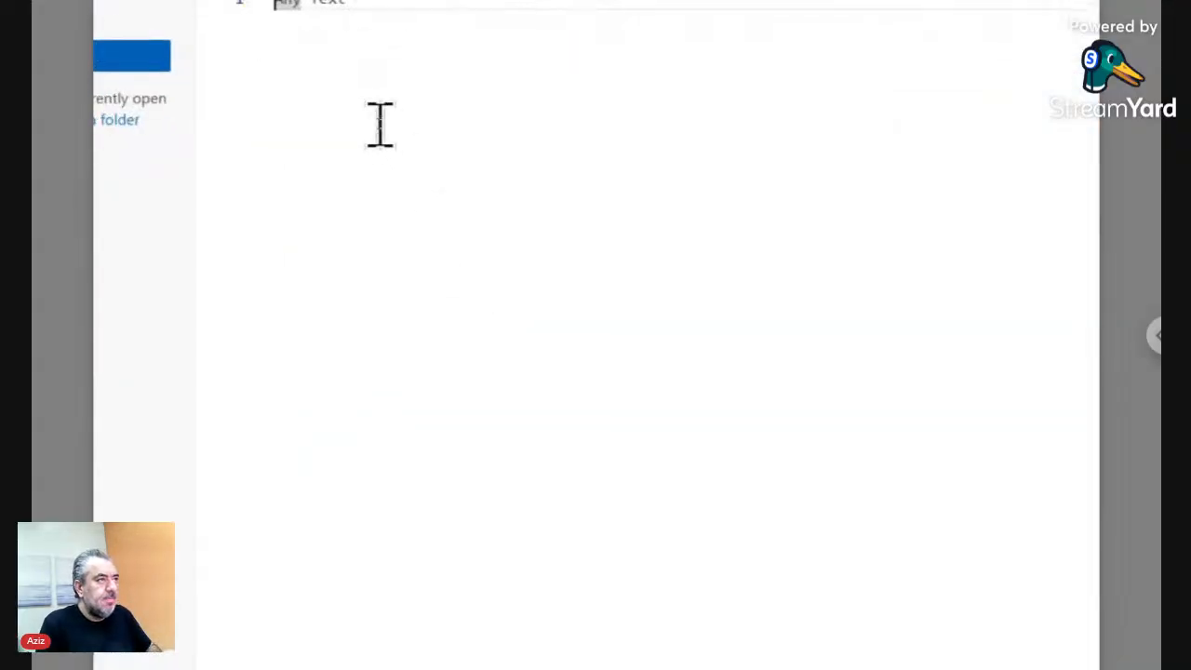
key("ctrl+a")
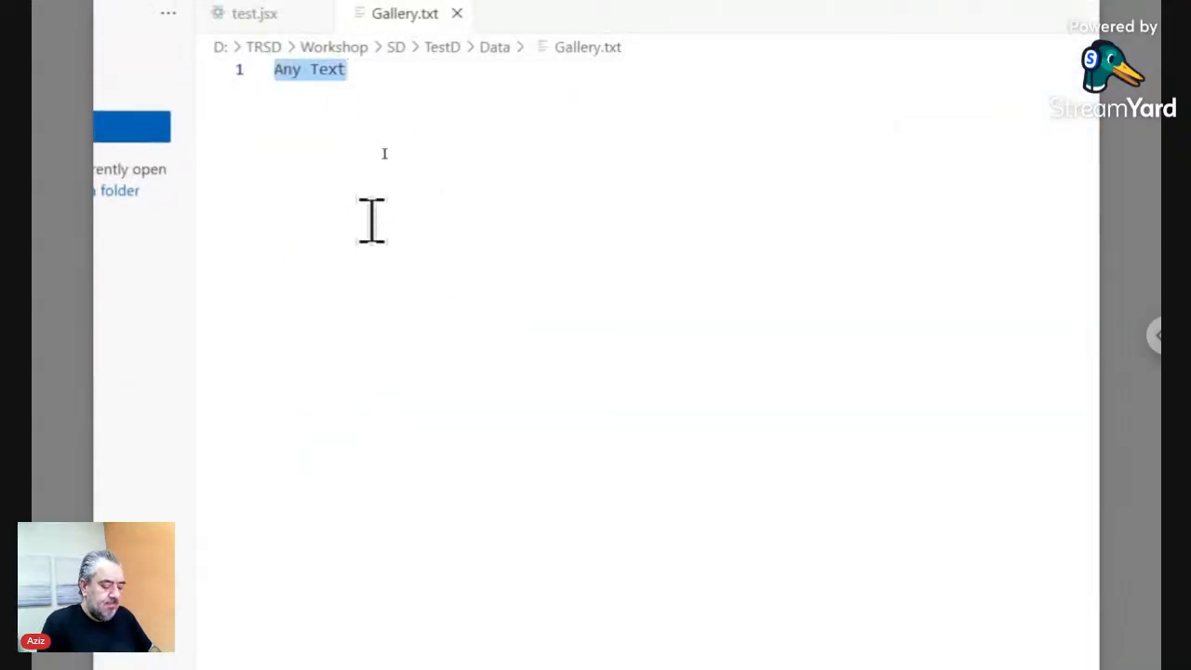
type("<")
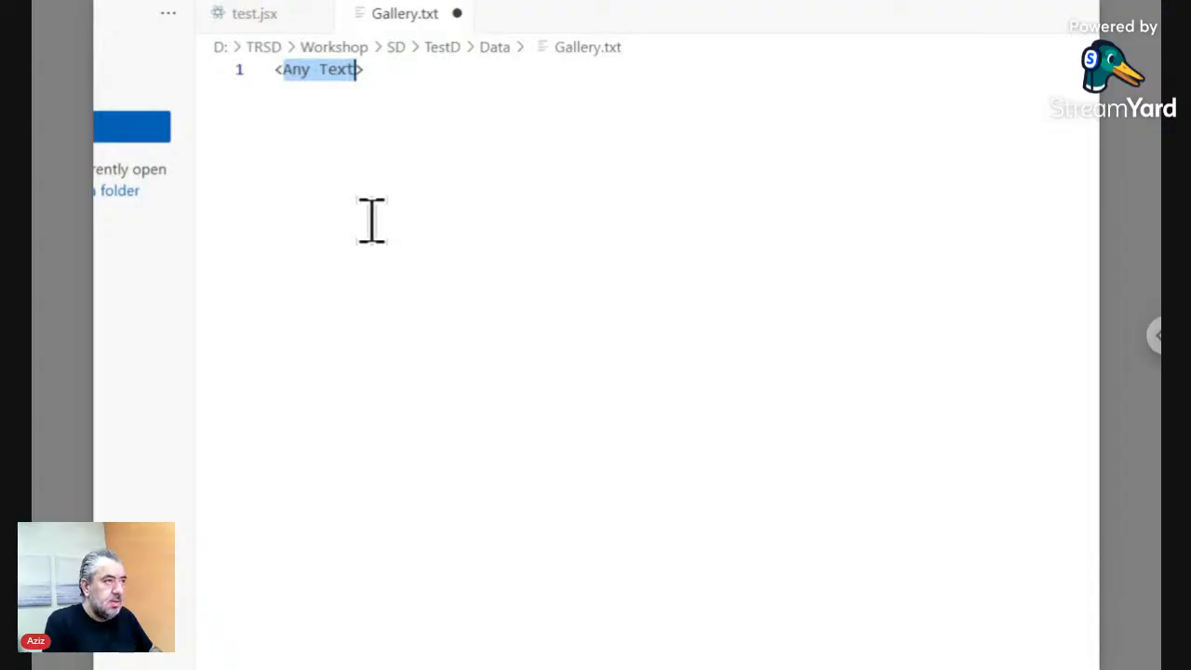
type("ts>")
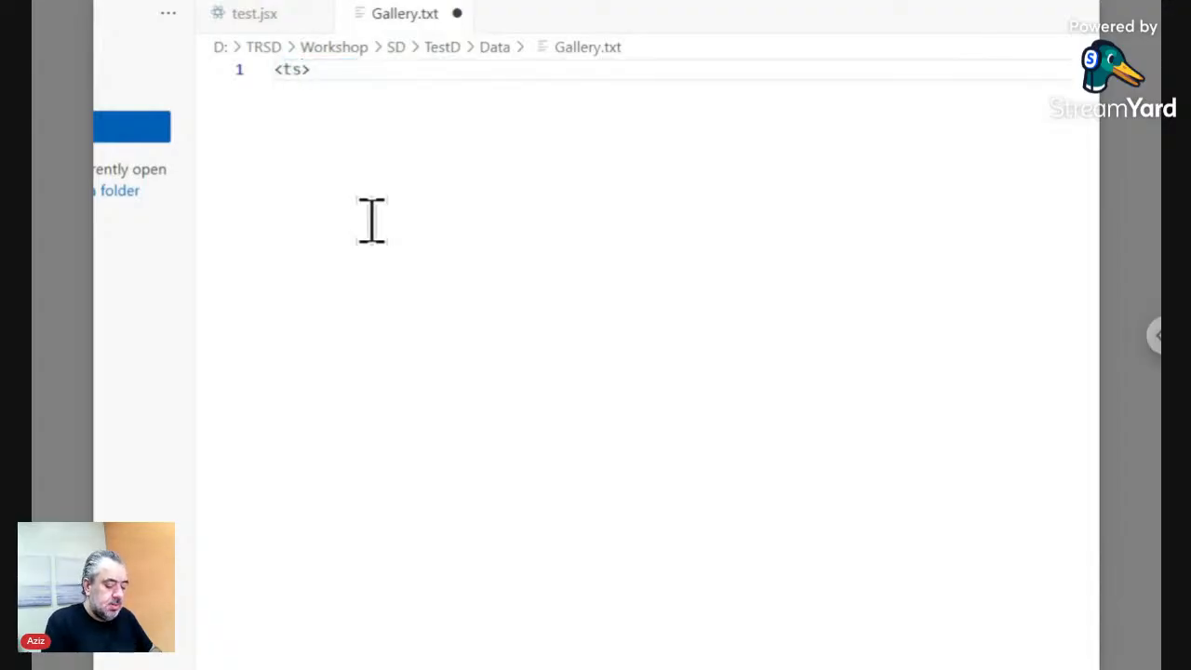
type("</ts>")
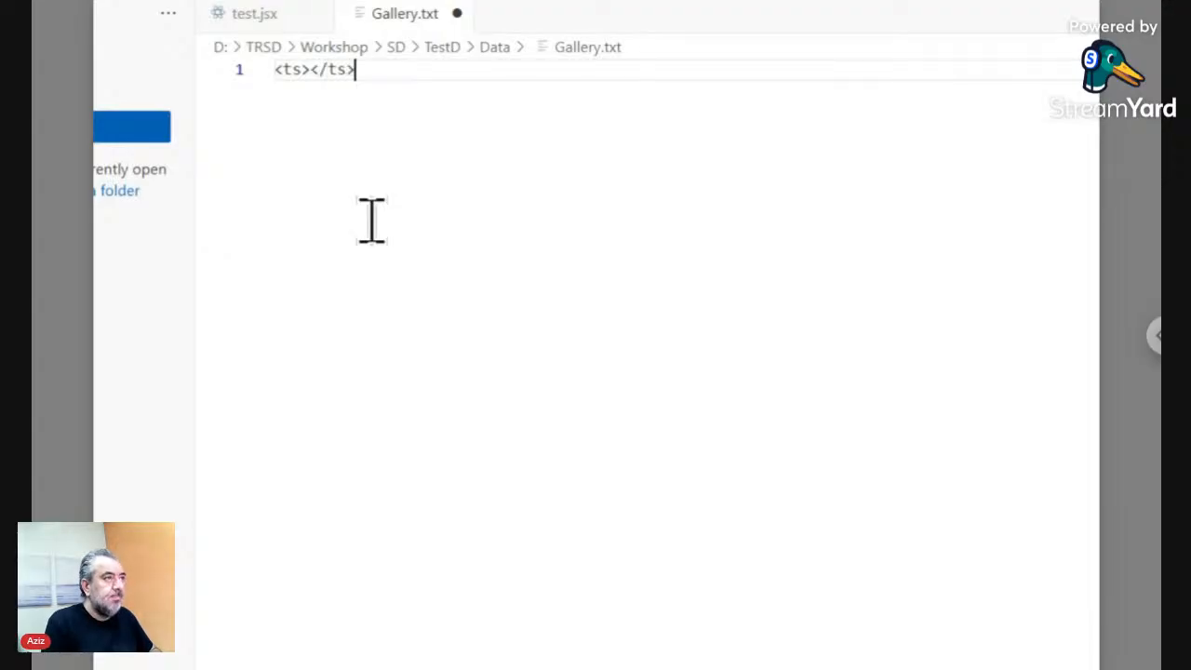
key("Left")
key("Left")
key("Left")
key("Left")
key("Left")
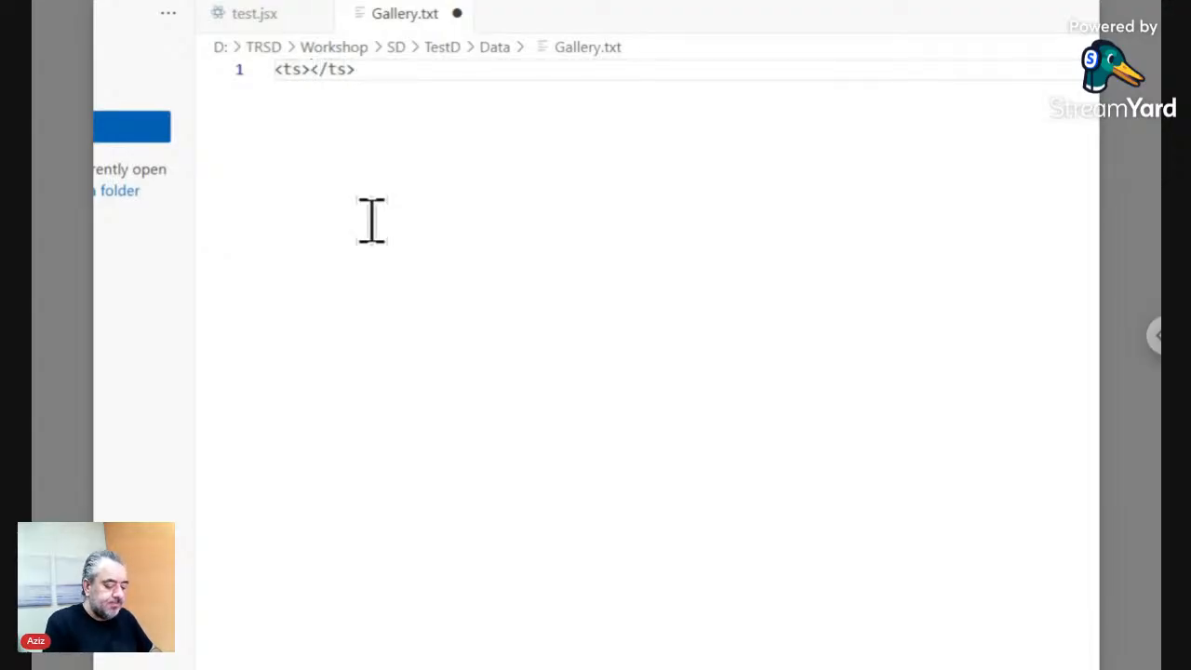
type("./")
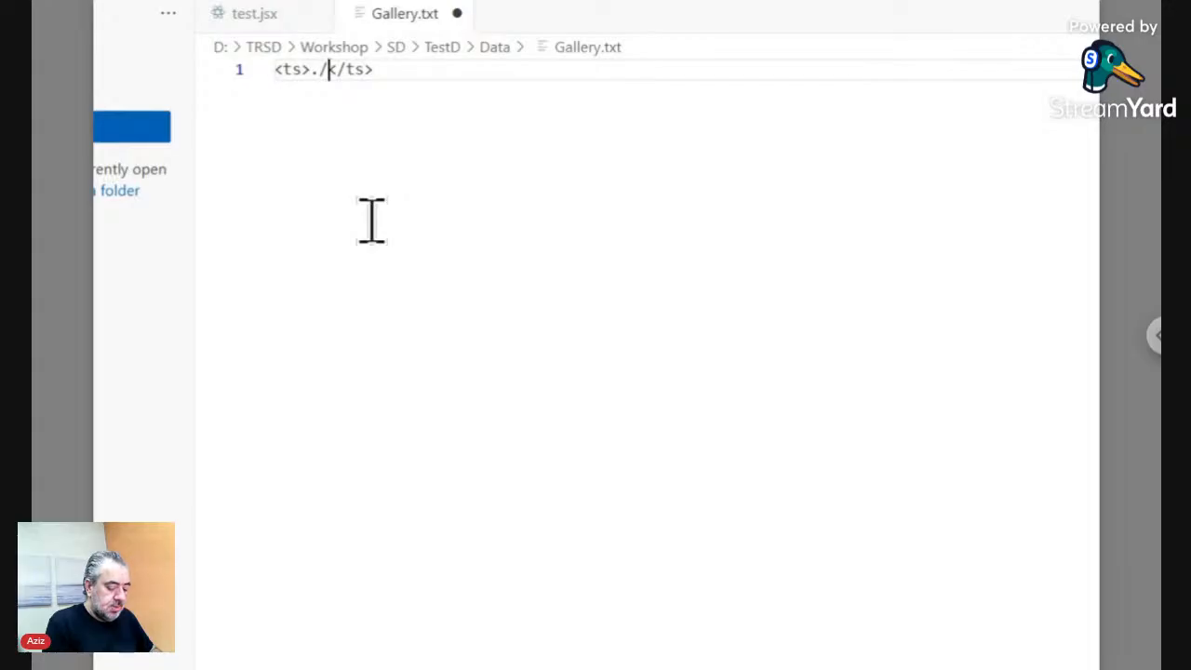
type("<FN>")
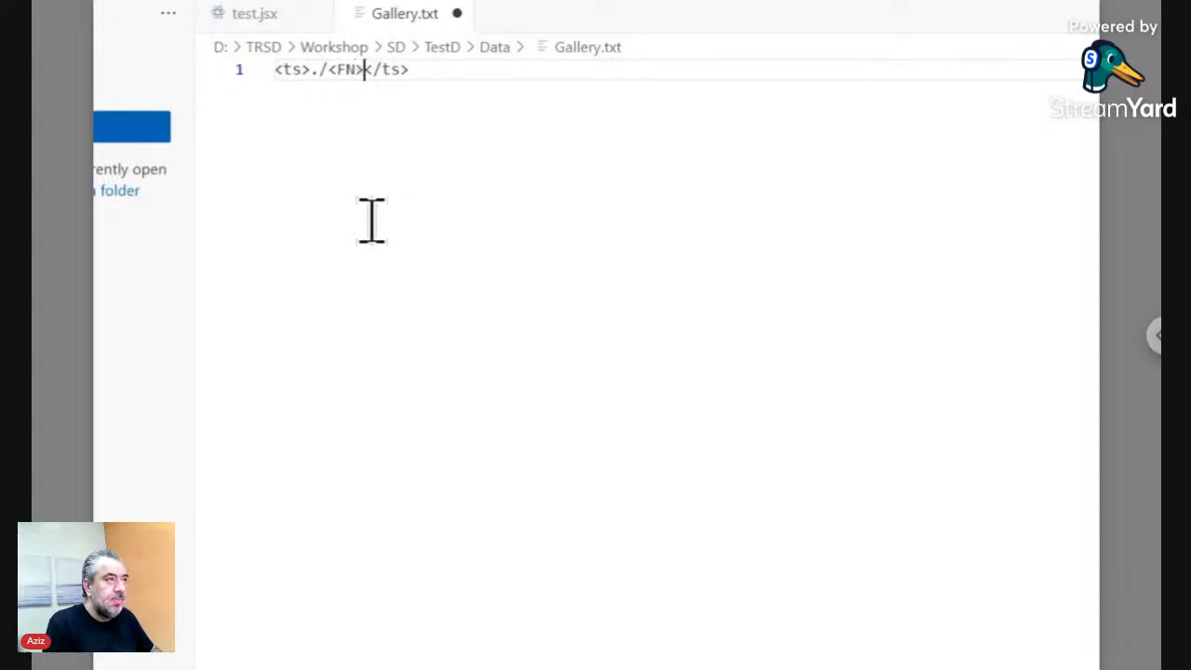
type("/")
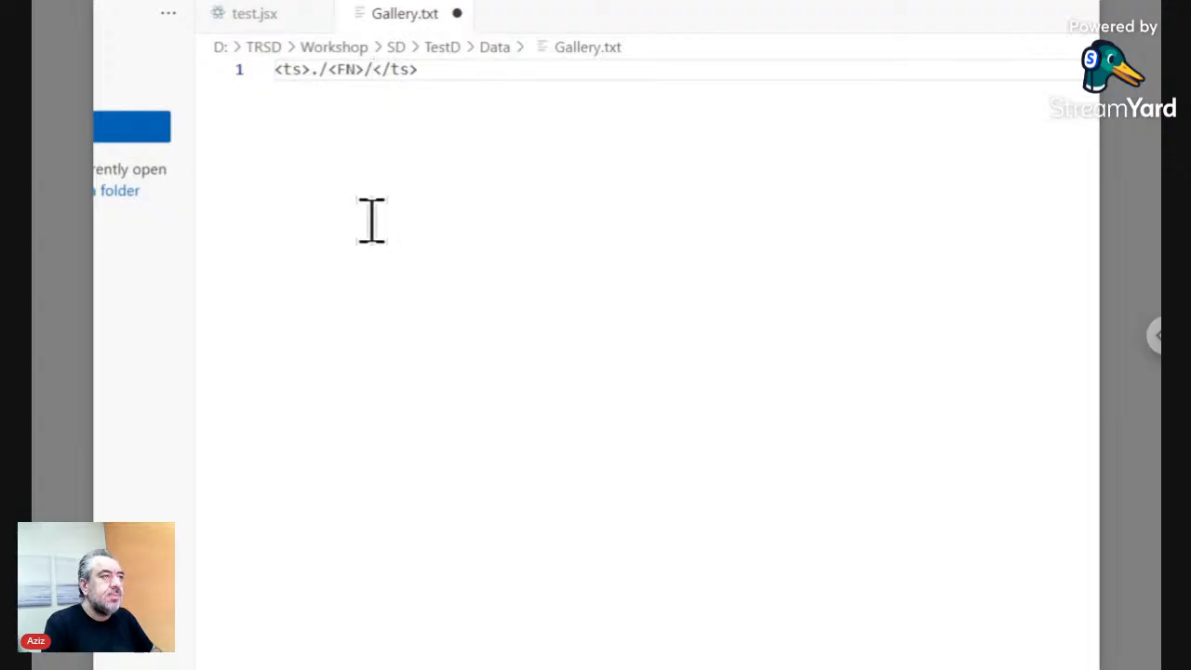
type("ID")
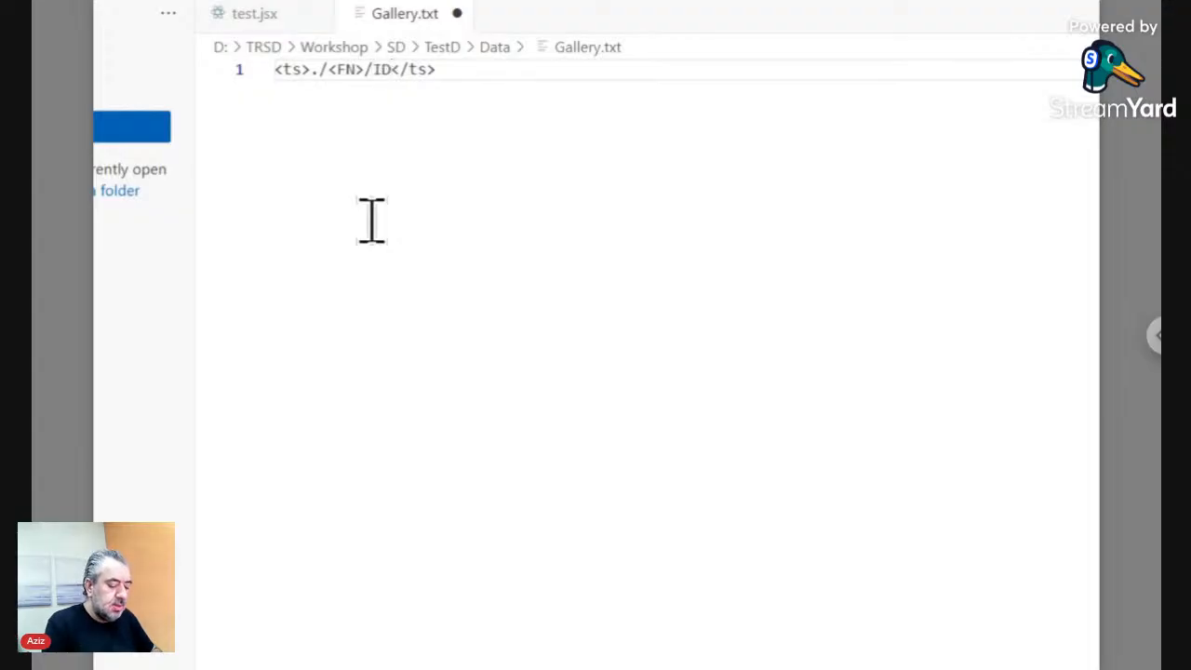
type(".j")
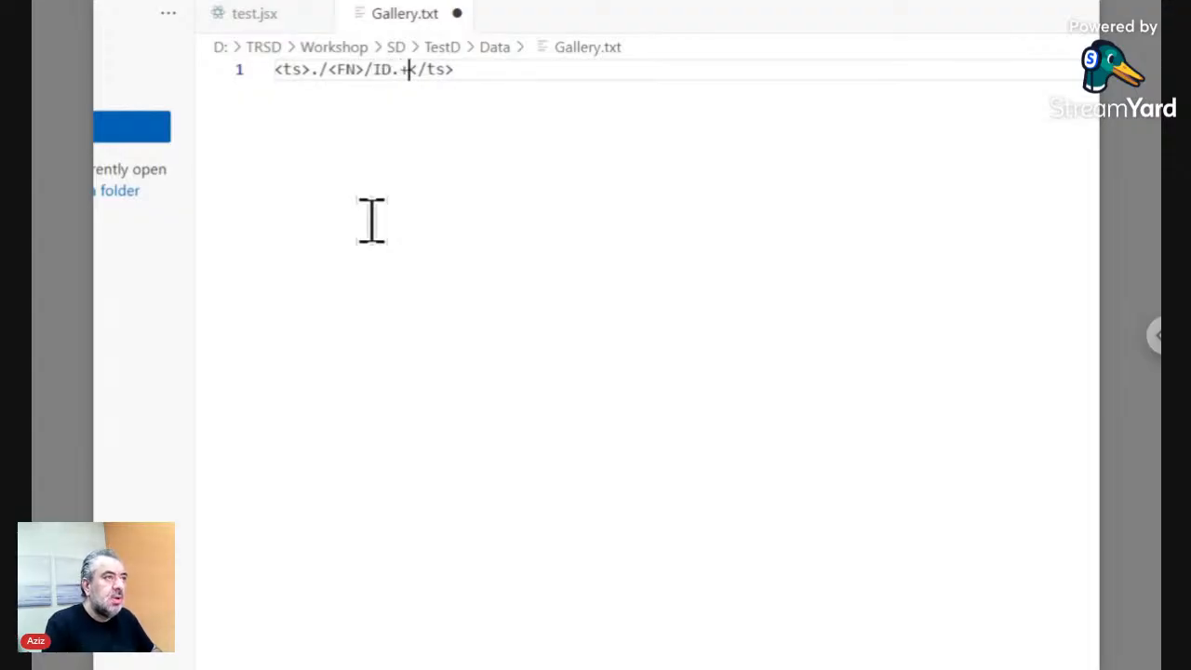
type("<")
type("place")
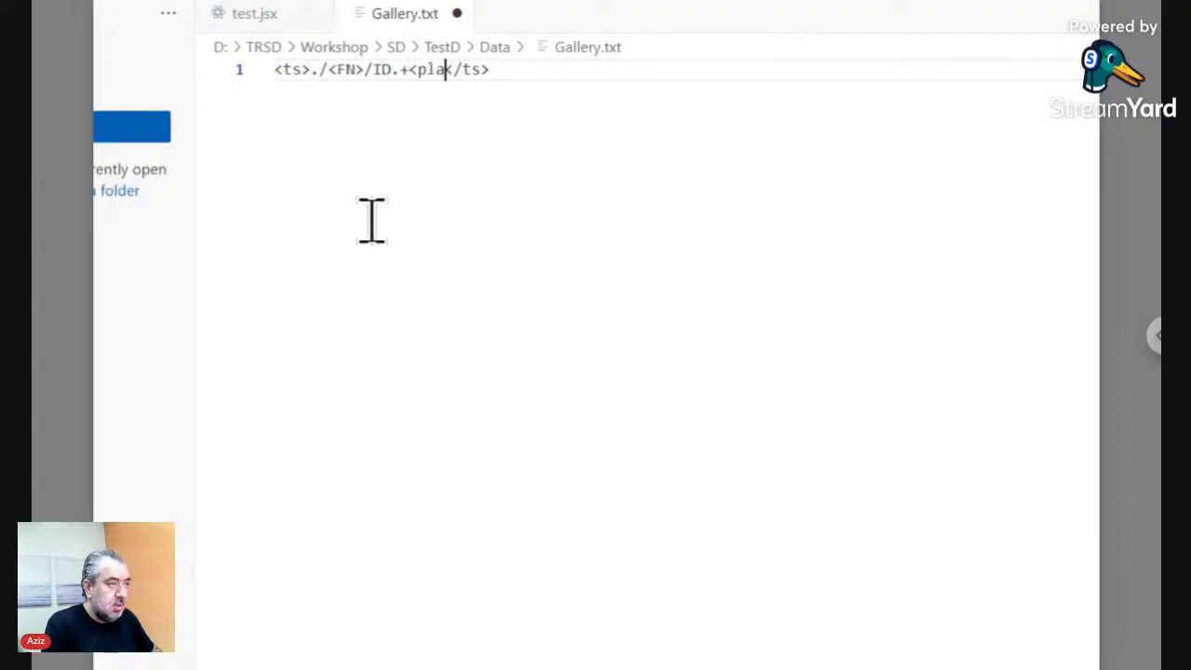
type(">")
- Insert <separator/\n> just before <place> and save Gallery.txt
key("shift+Left")
key("shift+Left")
key("shift+Left")
key("shift+Left")
key("shift+Left")
key("shift+Left")
key("shift+Left")
key("shift+Left")
key("shift+Right")
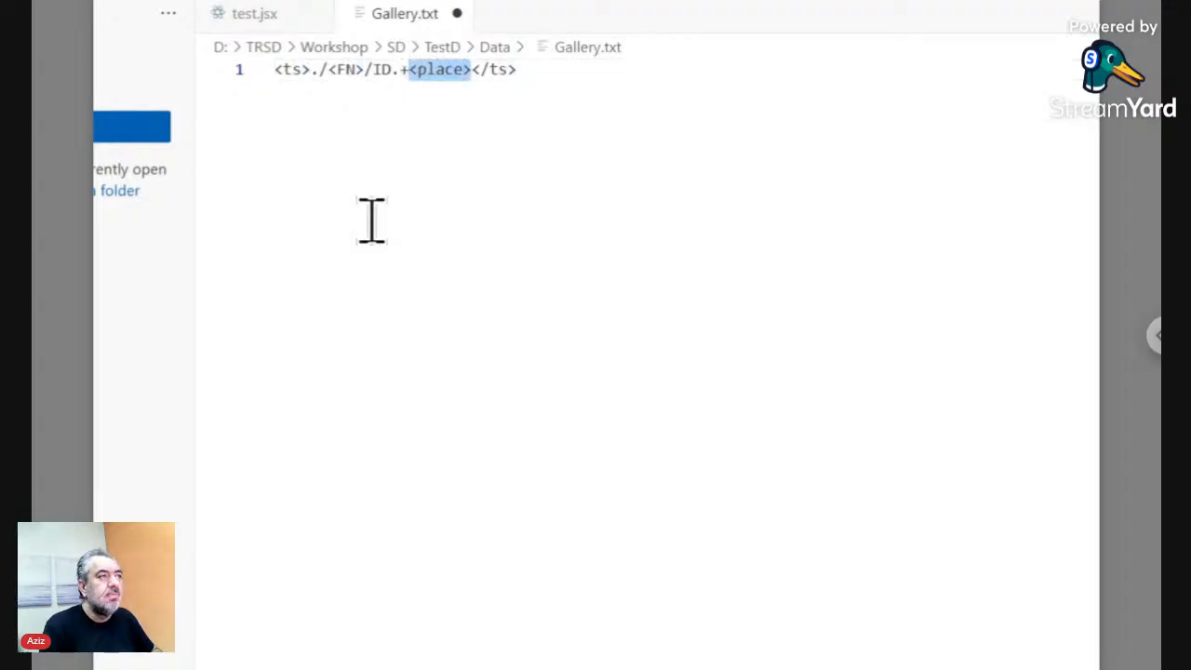
key("Left")
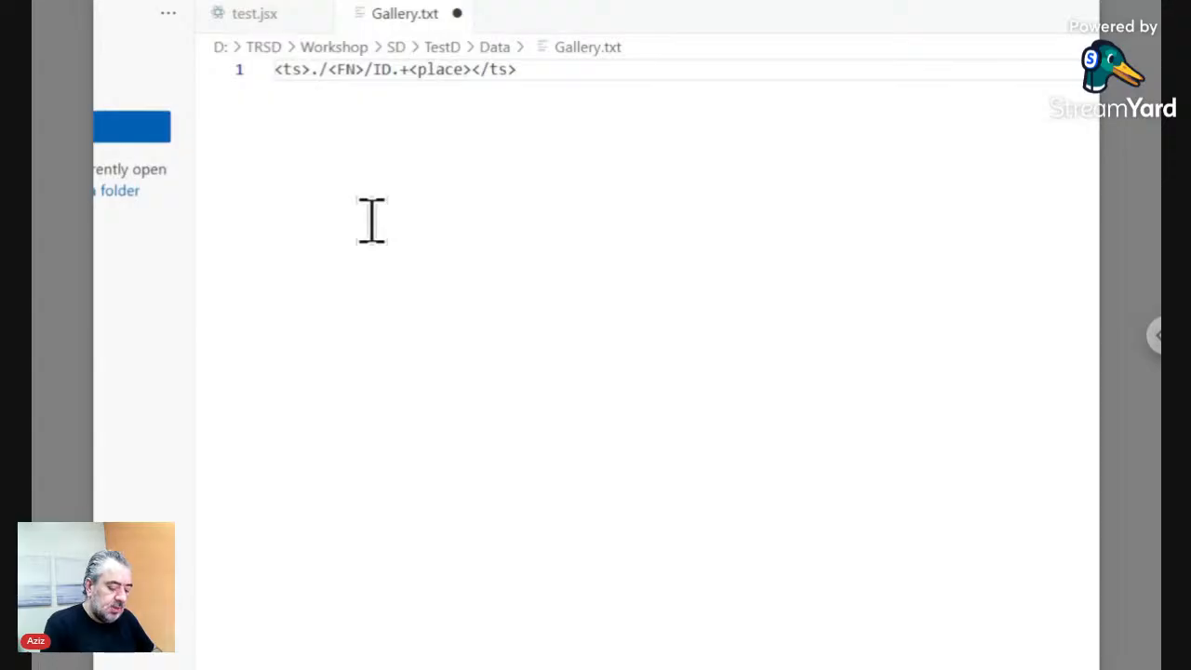
type("<")
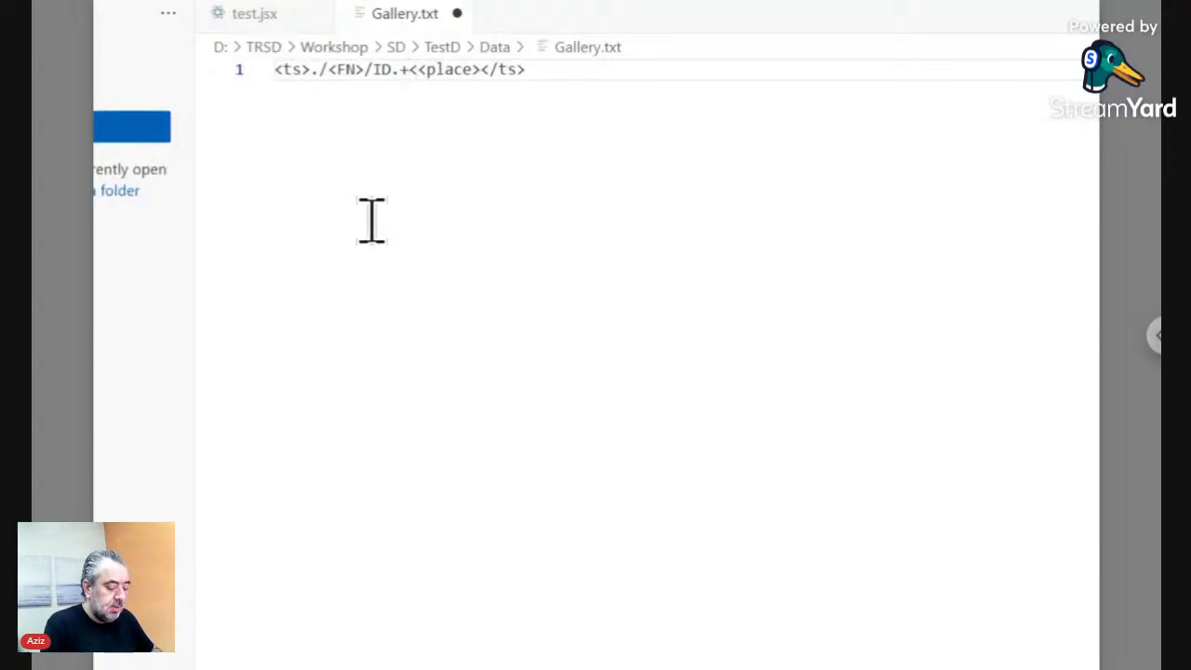
type("separat")
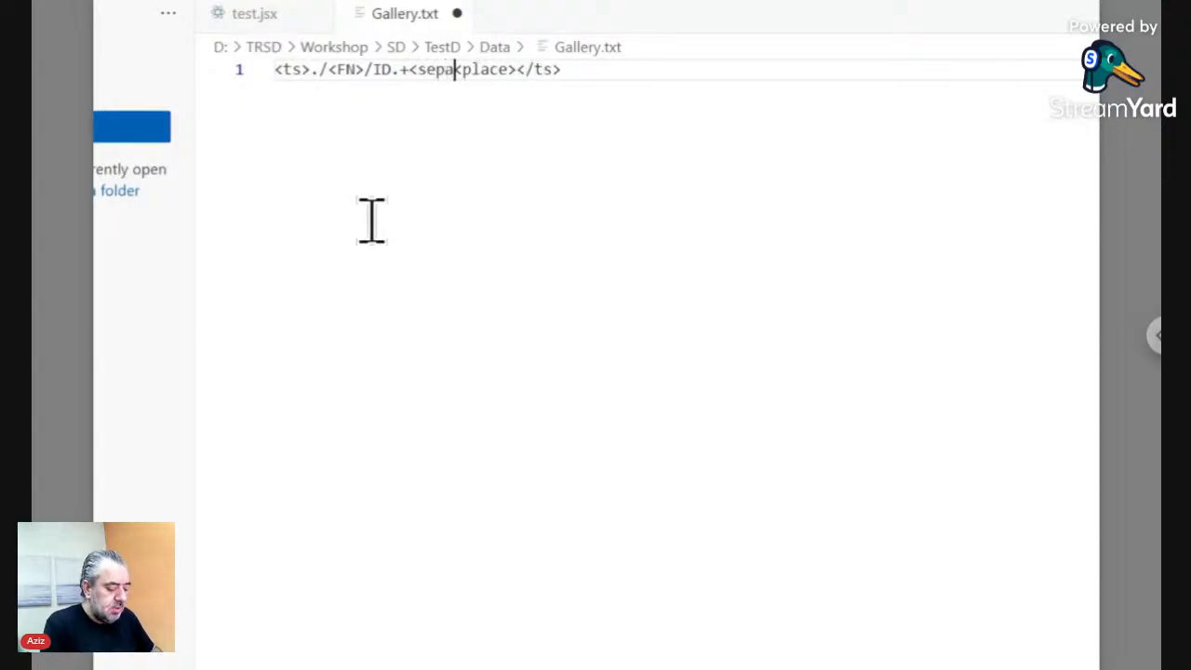
type("or/")
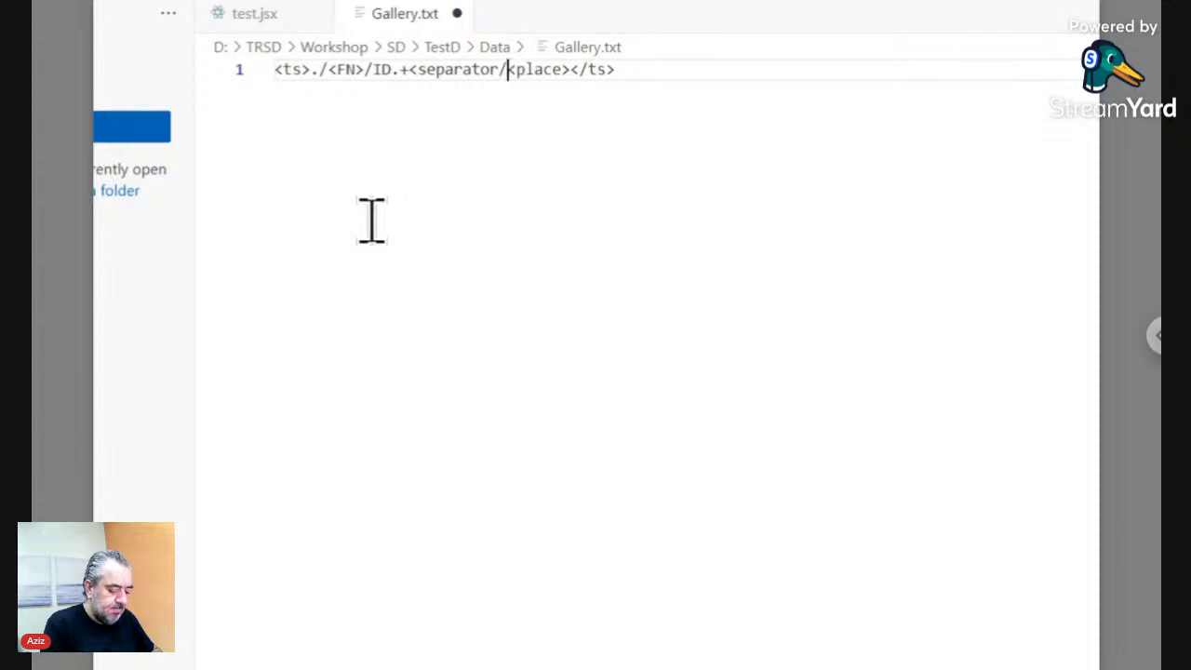
type("\\n>")
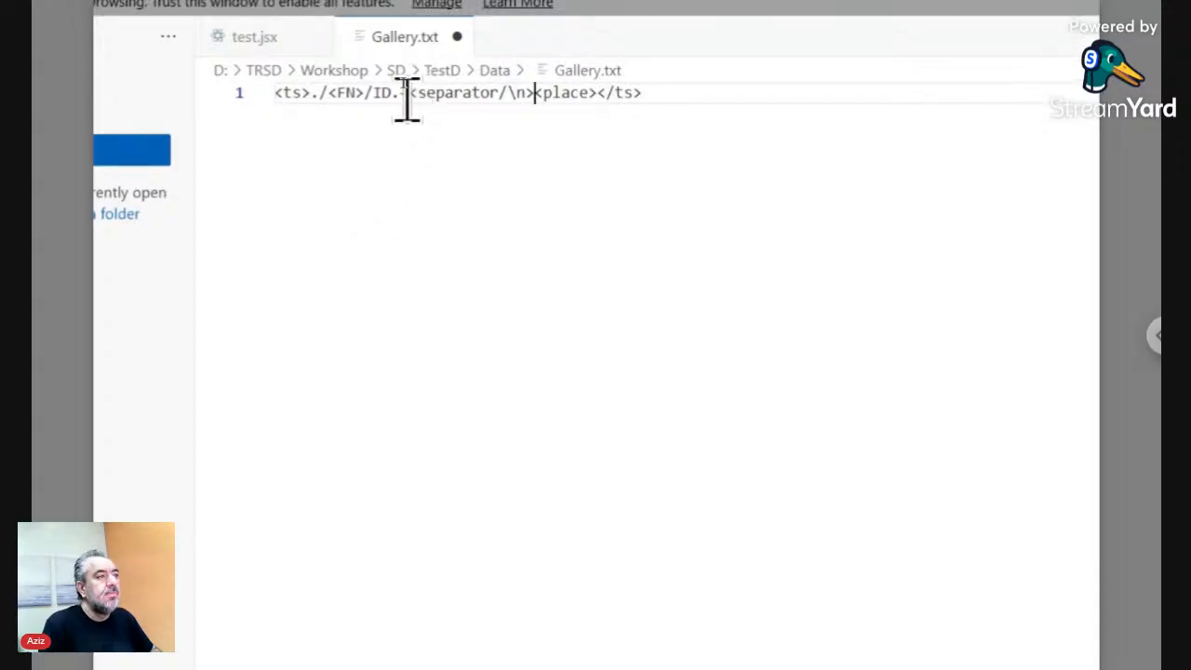
left_click(409, 99, "shift")
key("ctrl+s")
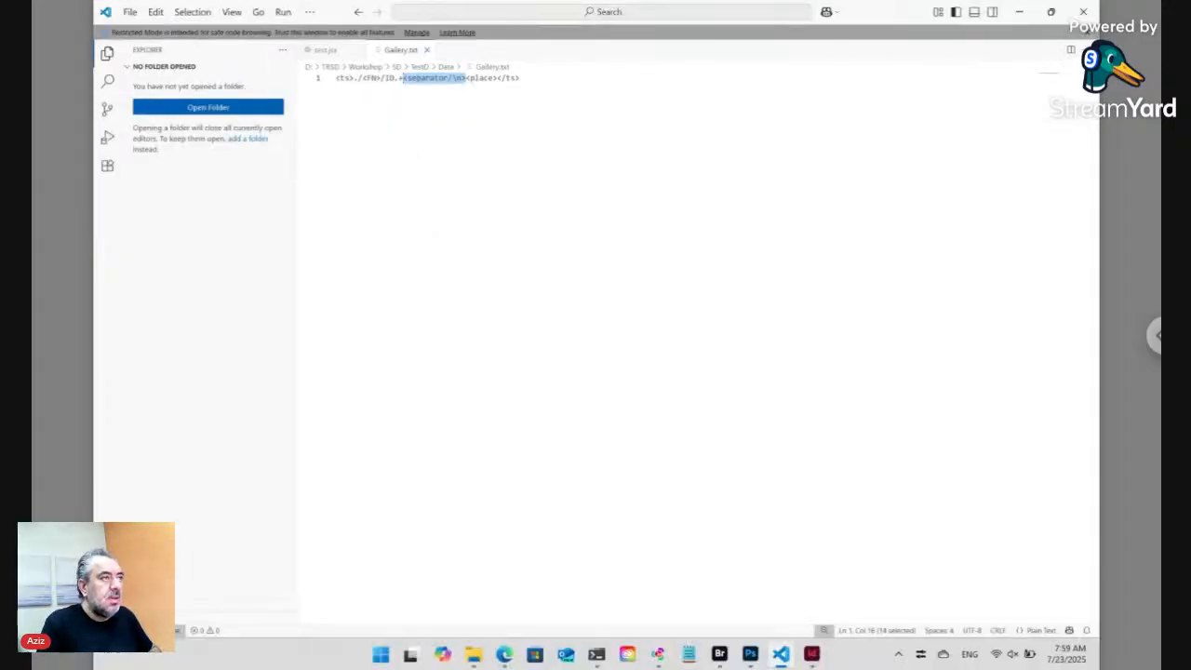
- Open TestD's index.html in VS Code by dragging it from Bridge
left_click(717, 657)
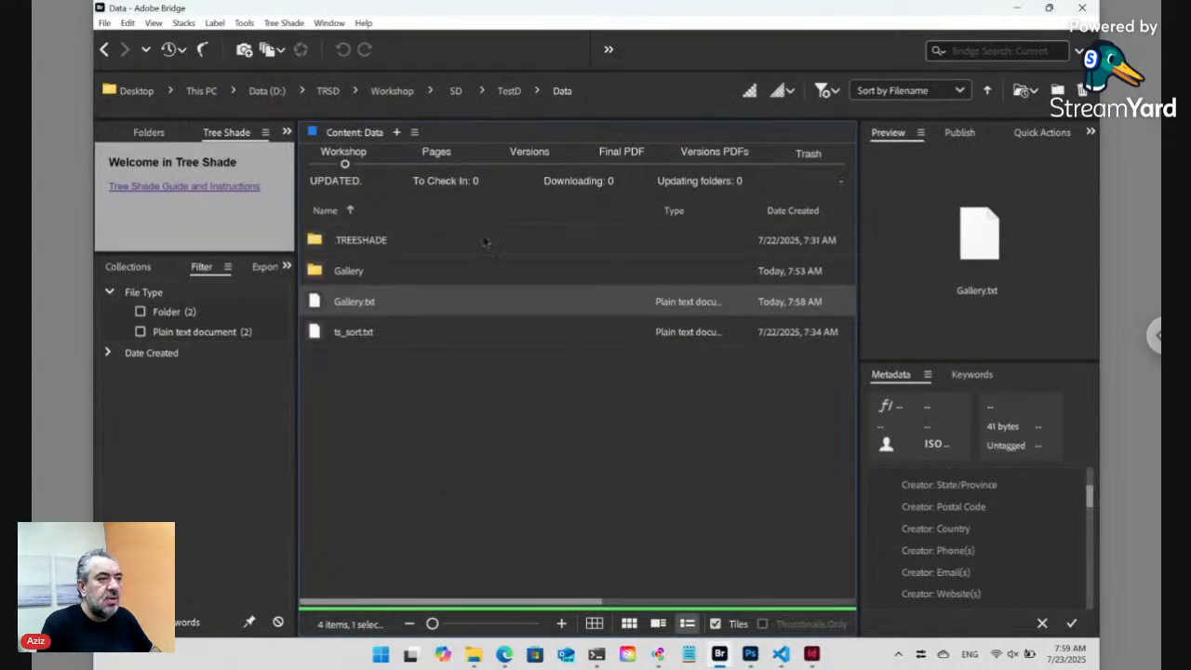
left_click(507, 92)
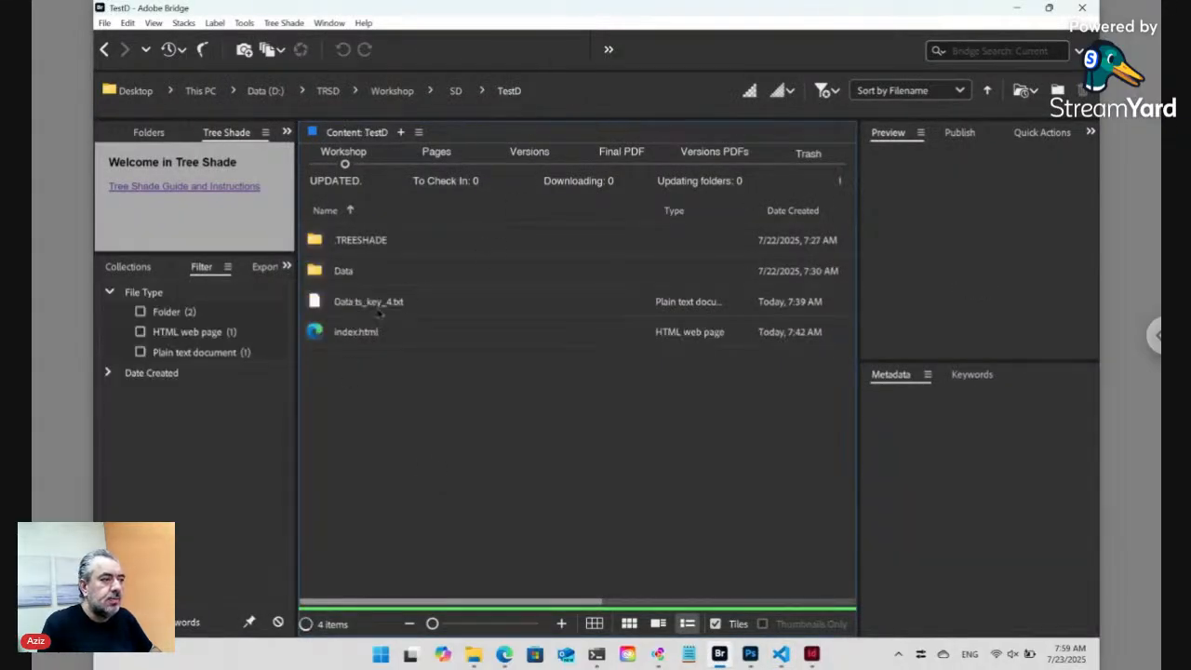
left_click(330, 337)
left_click_drag(316, 338, 482, 262)
key("alt+Tab")
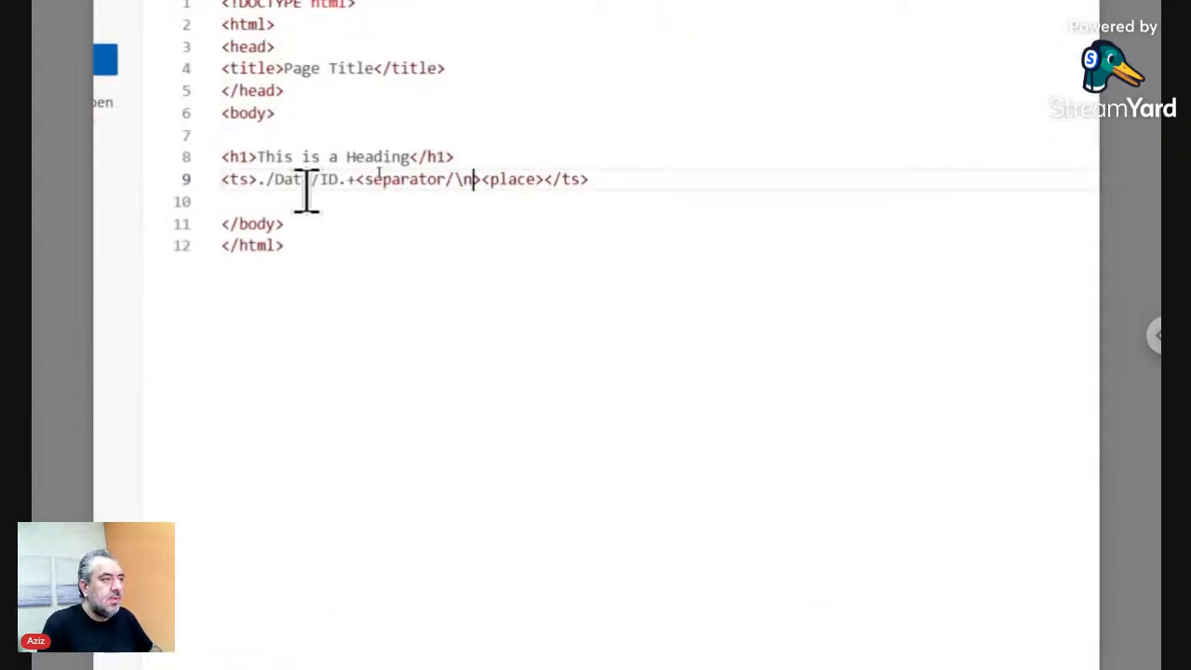
- Change line 9 to <ts>./Data/Gallery.+<place></ts>, deleting the separator tag
key("shift+Right")
key("shift+Right")
key("shift+Right")
key("shift+Left")
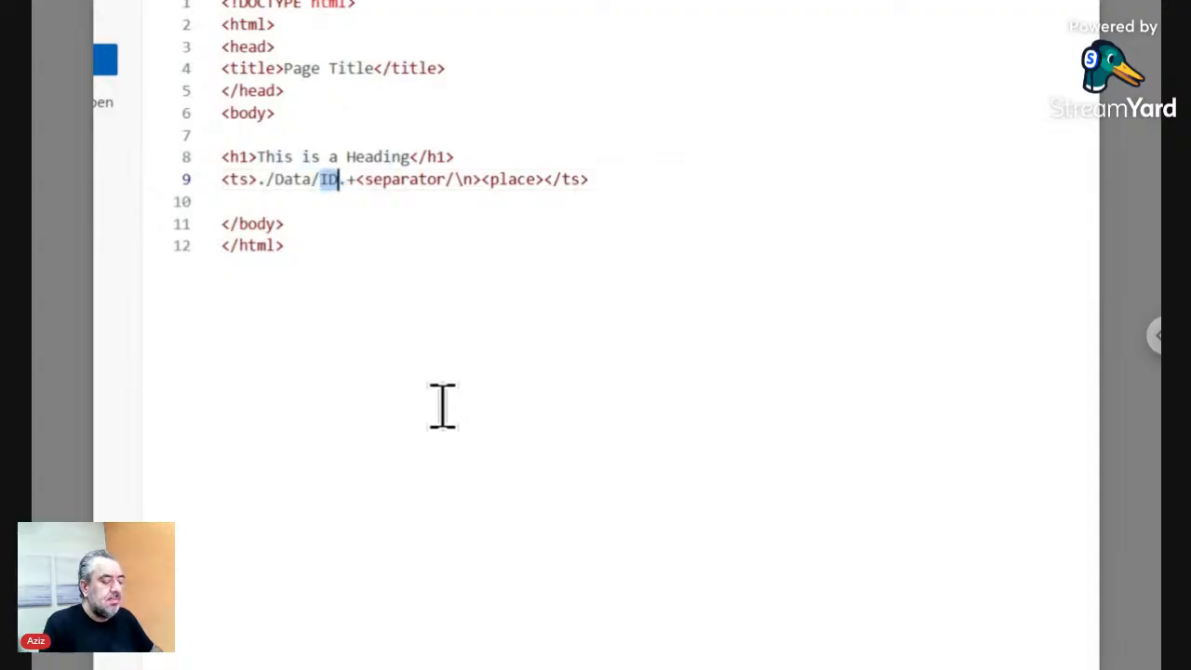
key("BackSpace")
type("Gallery")
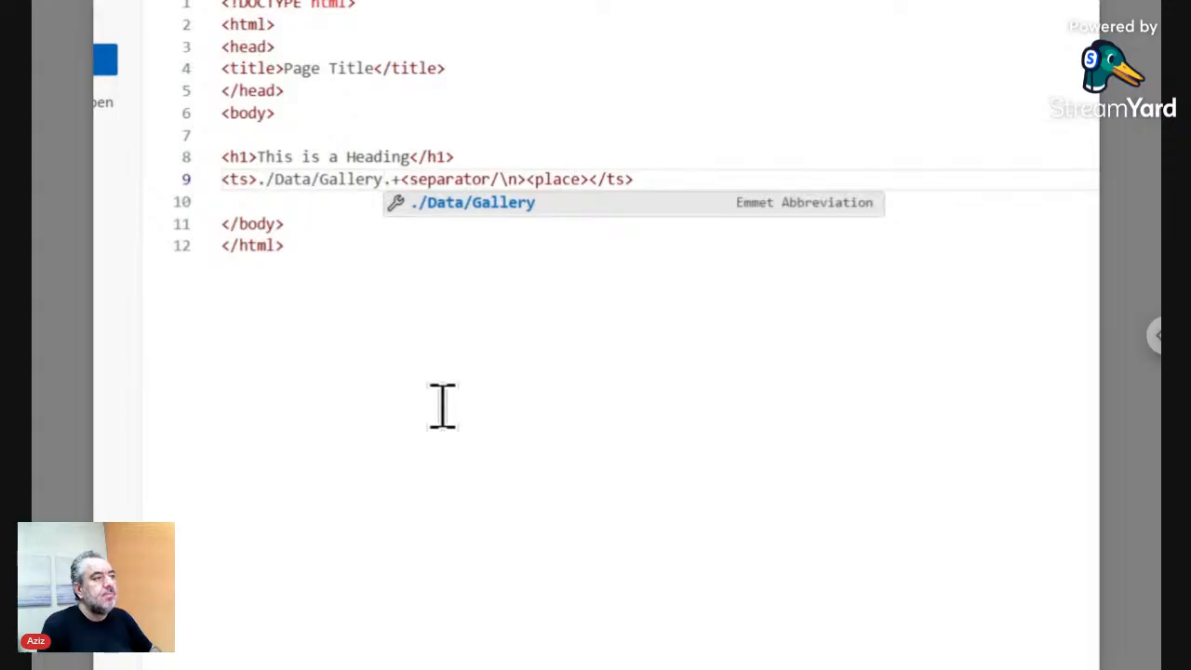
key("Right")
key("Right")
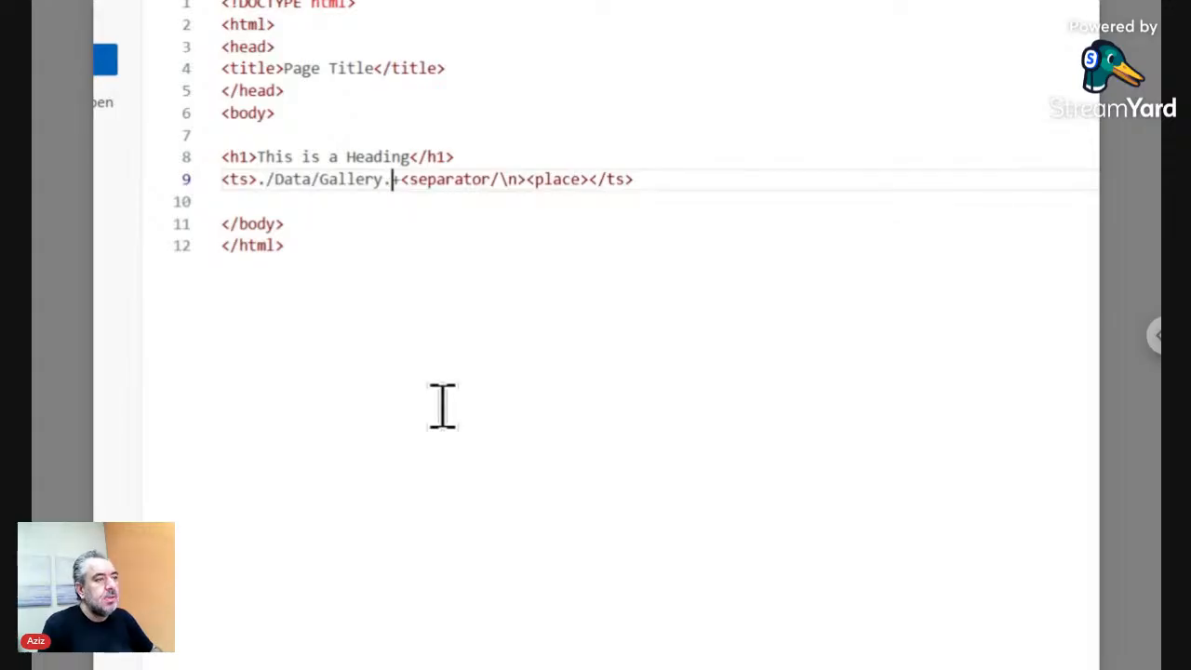
key("Delete")
key("Delete")
key("Delete")
key("Delete")
key("Delete")
key("Delete")
key("Delete")
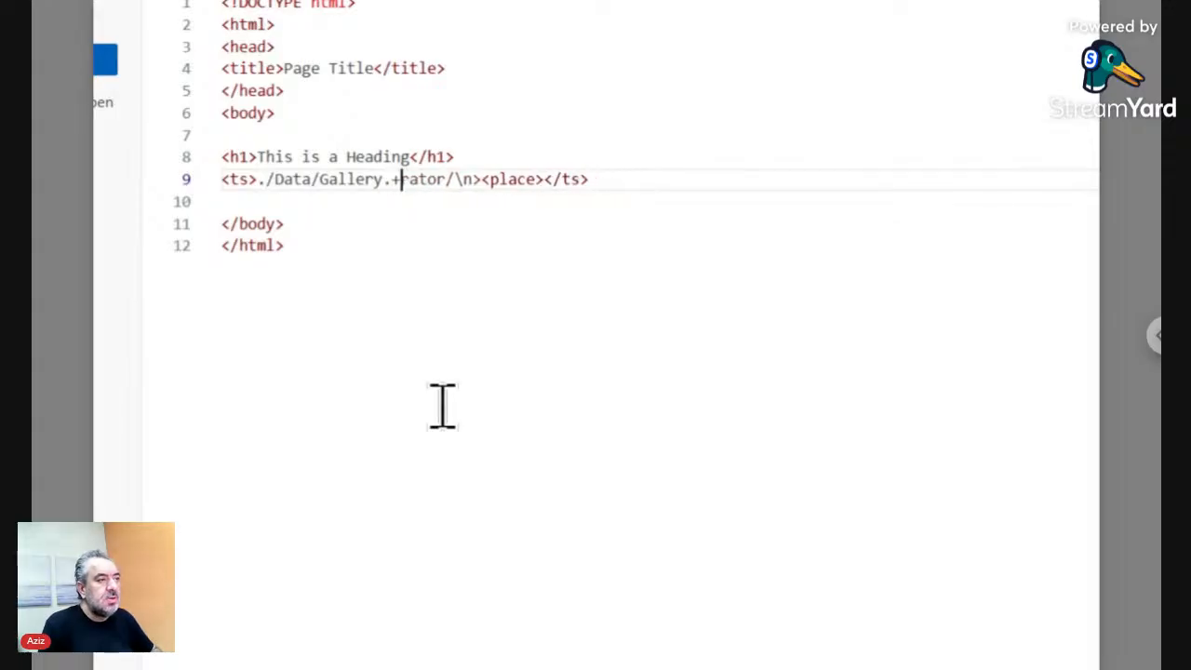
key("Delete")
key("Delete")
key("Delete")
key("Delete")
key("Delete")
key("Delete")
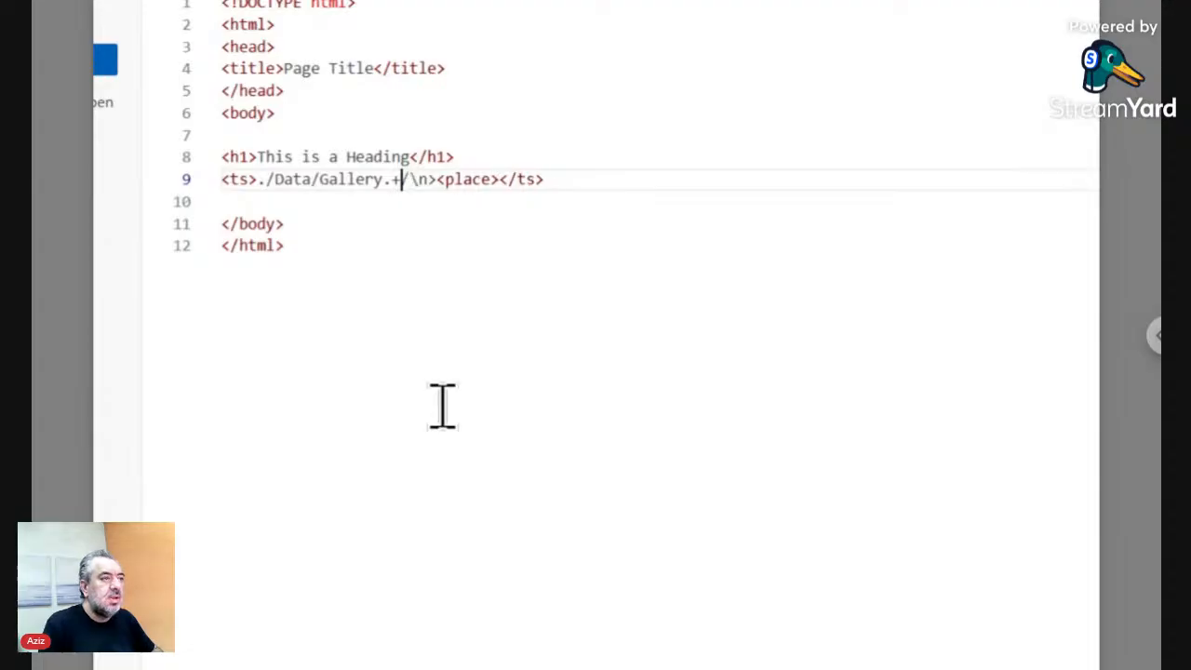
key("Delete")
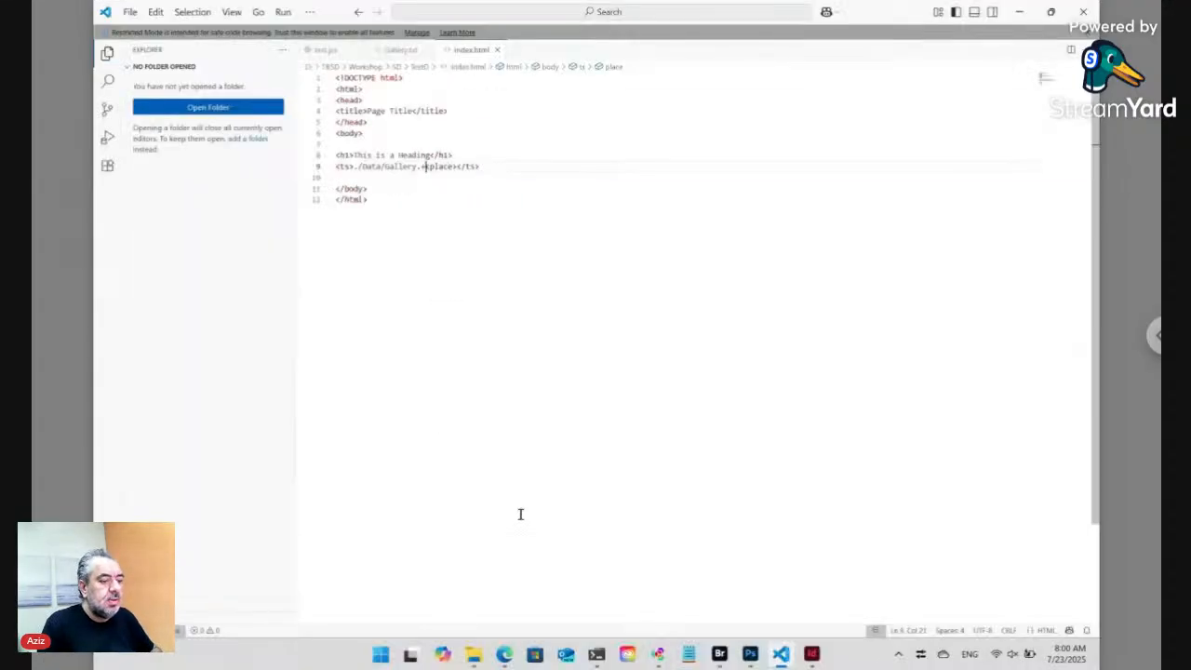
- Reload the TestD page preview in Edge by closing and reopening it, then go back to Bridge
left_click(504, 654)
left_click(303, 363)
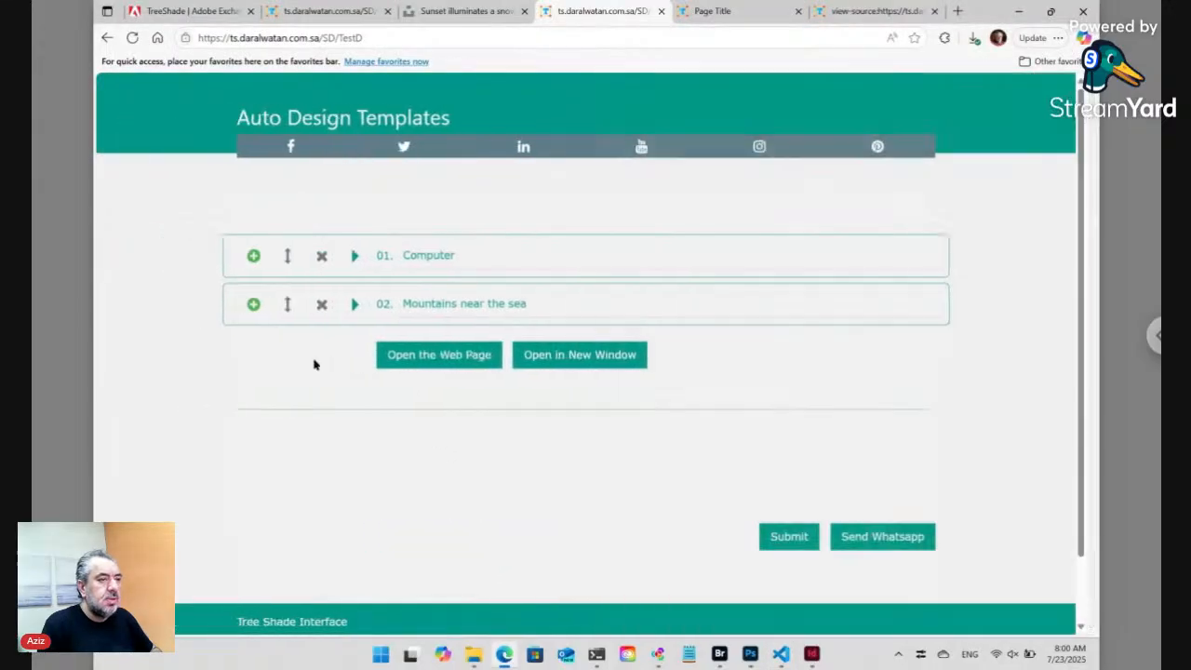
left_click(425, 354)
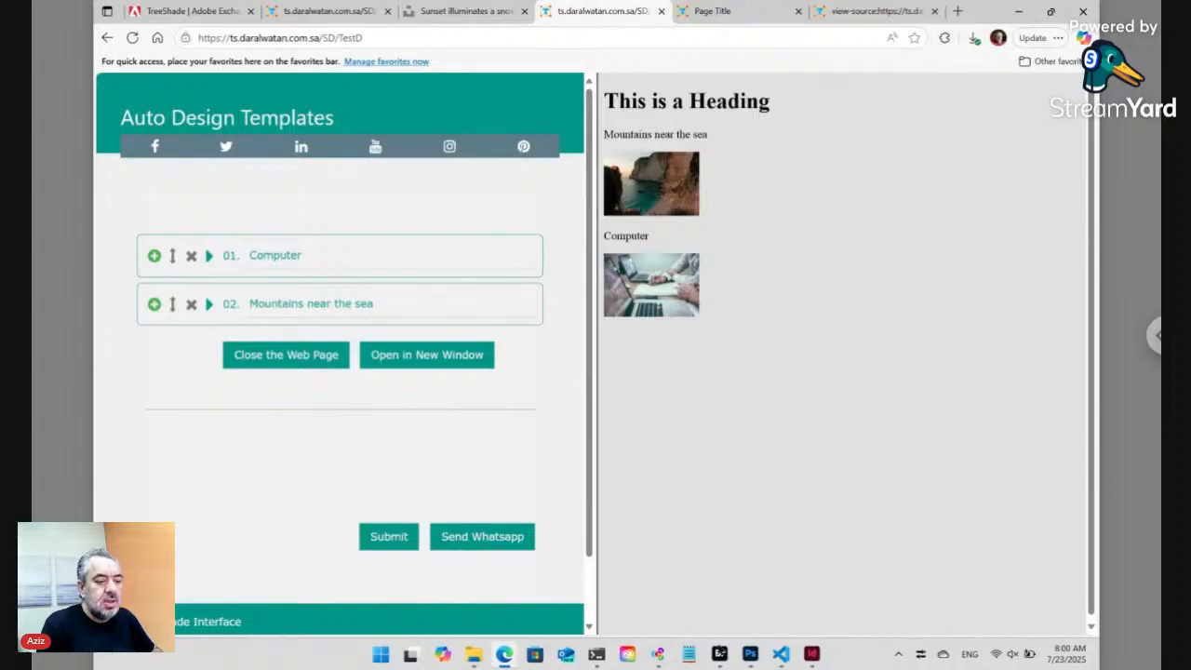
left_click(720, 655)
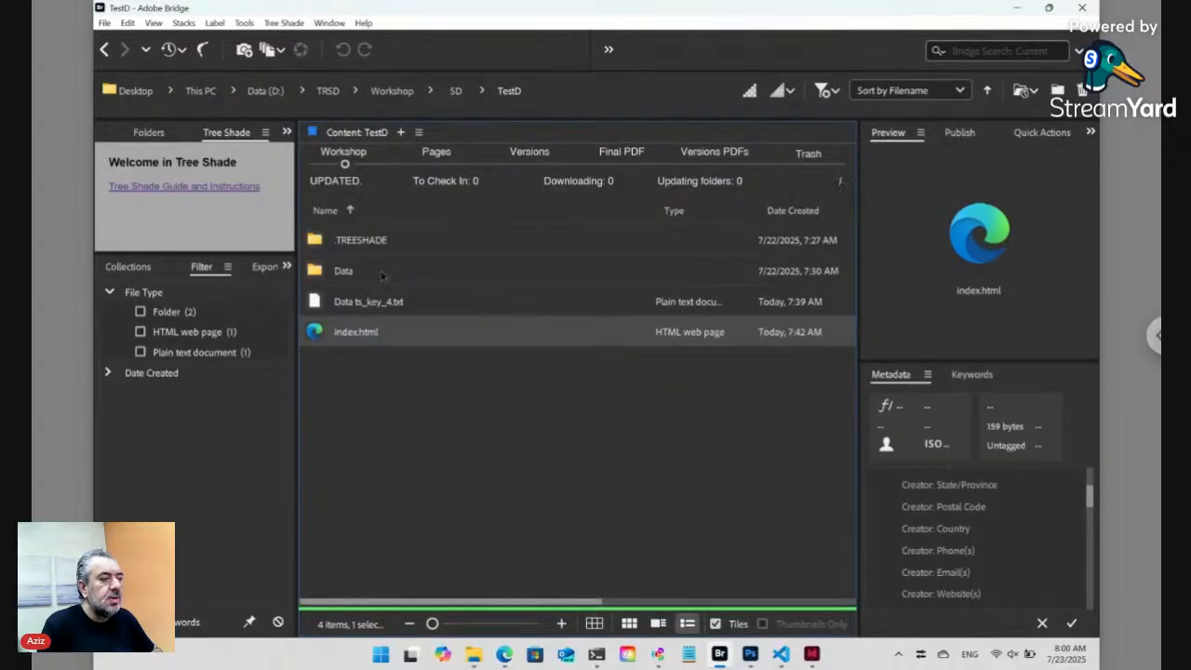
- Open the Data folder and create Title.txt there from the Plain template via Tree Shade > New
left_click(377, 272)
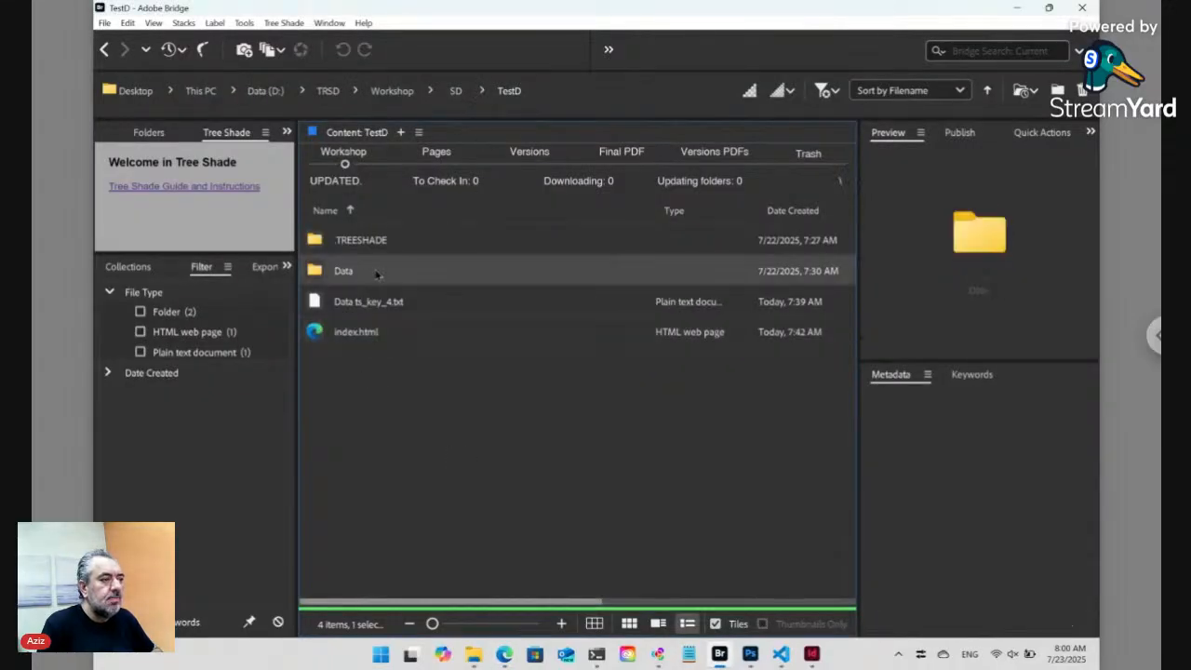
double_click(376, 273)
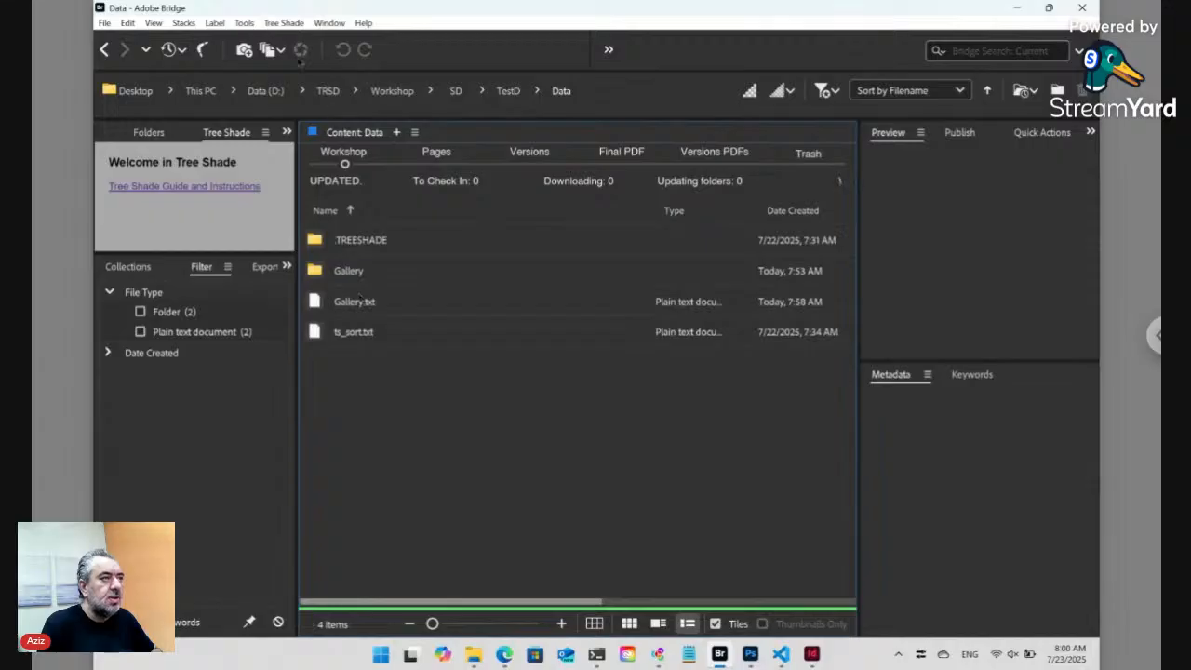
left_click(284, 23)
mouse_move(298, 39)
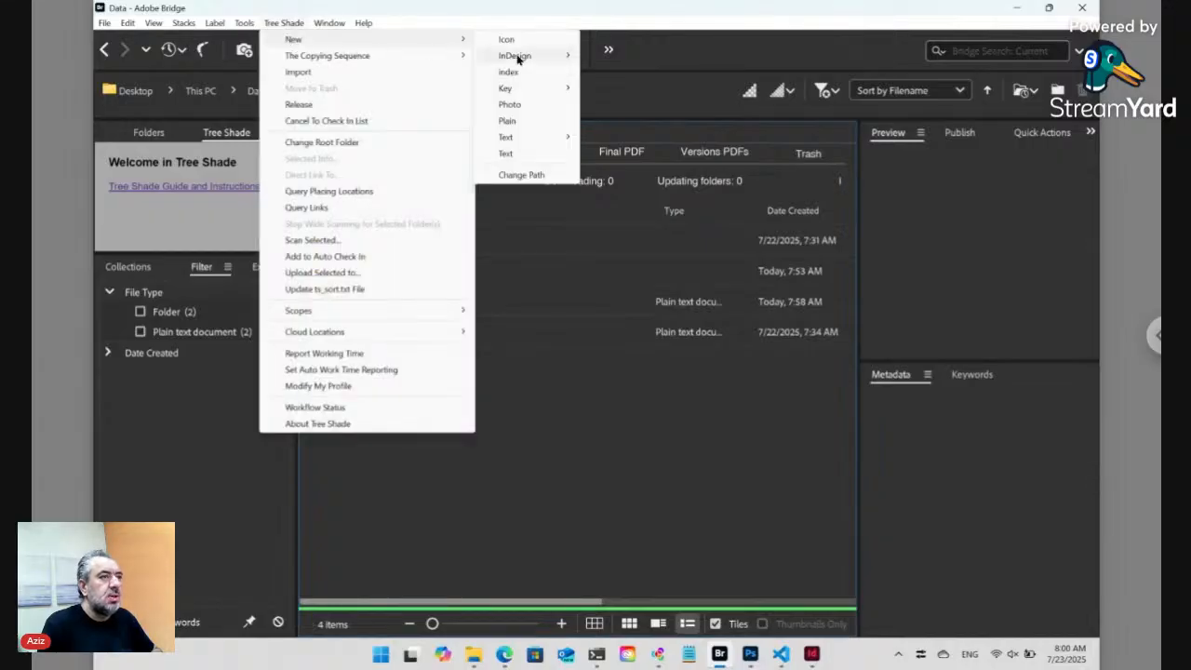
left_click(521, 122)
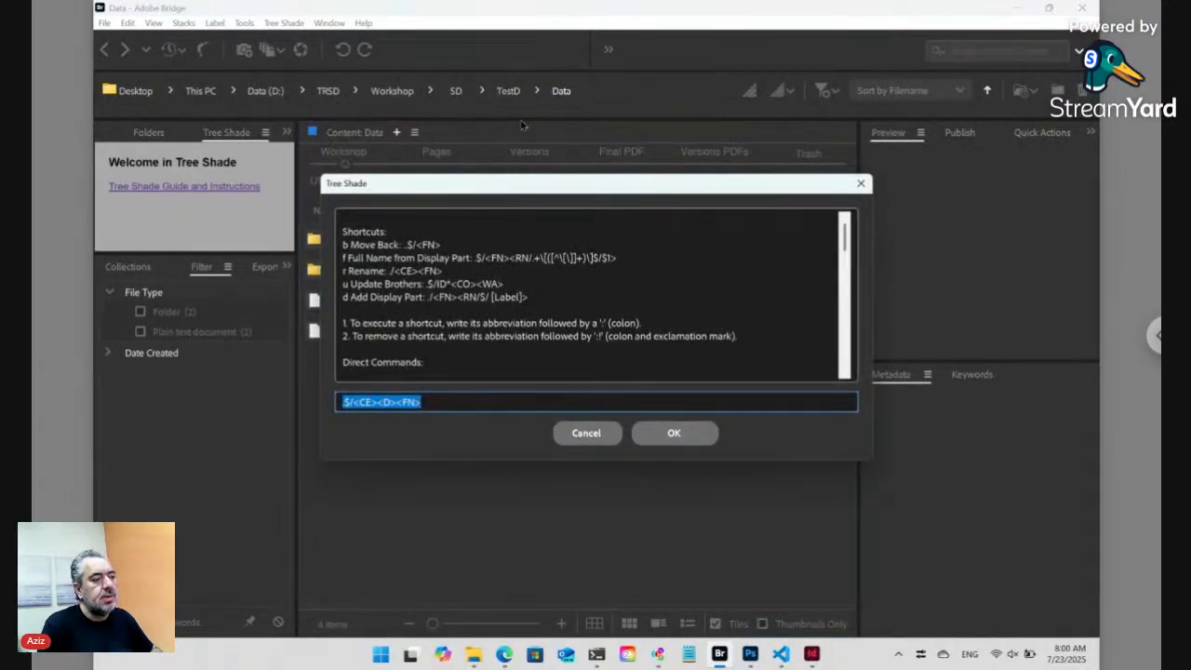
key("Return")
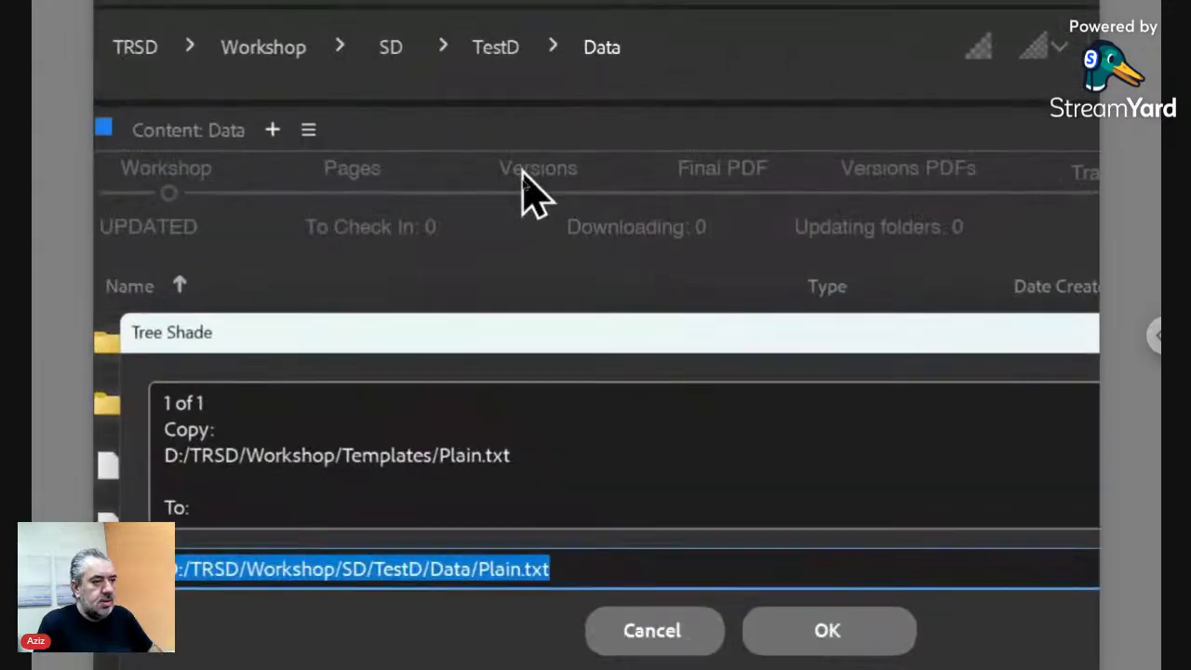
key("Left")
key("Left")
key("Left")
key("Left")
key("shift+Left")
key("shift+Left")
key("shift+Left")
key("shift+Left")
key("shift+Left")
type("Title")
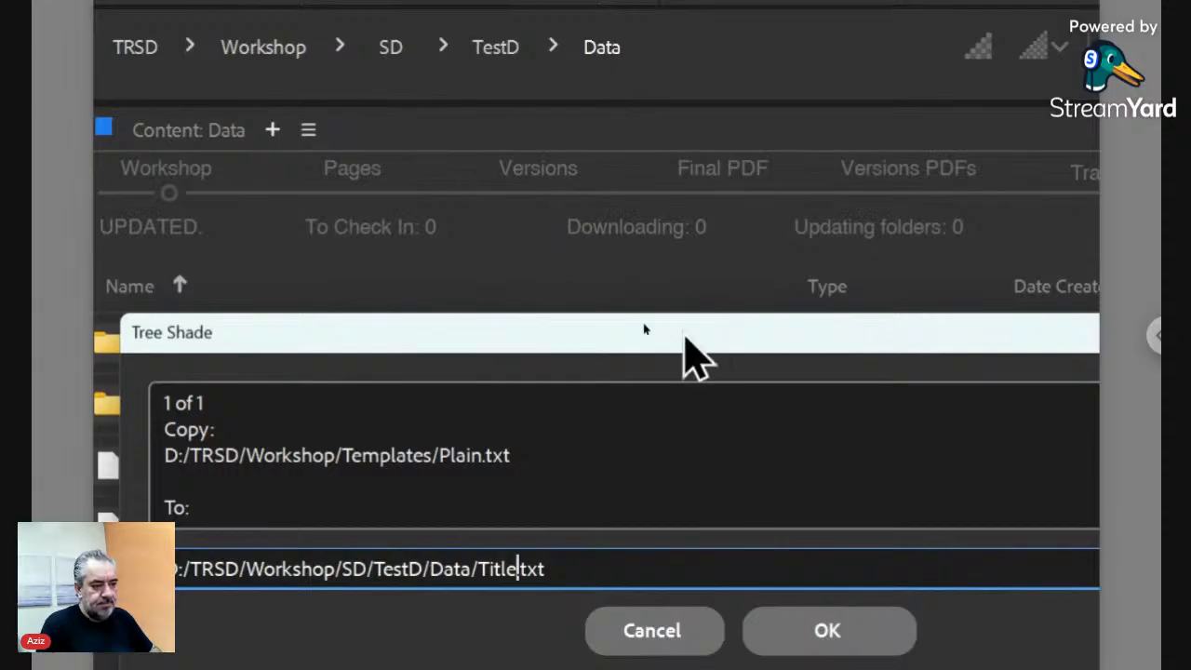
left_click(806, 635)
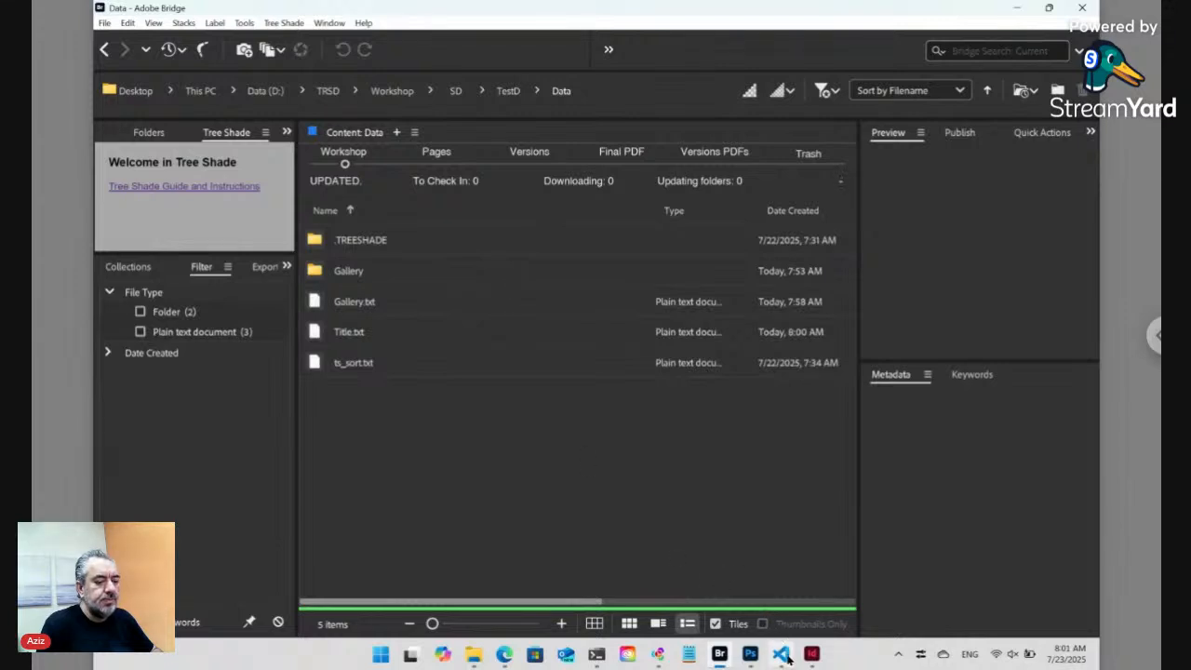
- Move Title.txt beneath the Gallery folder and update the ts_sort.txt file from the Tree Shade menu
mouse_move(786, 658)
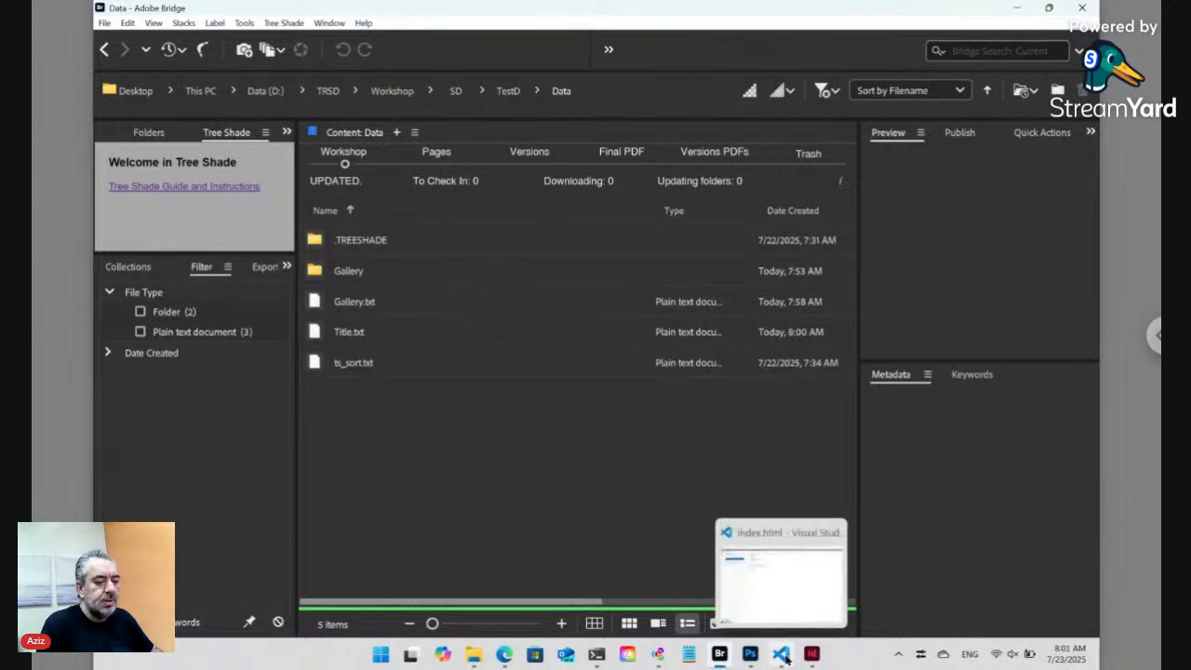
left_click(391, 333)
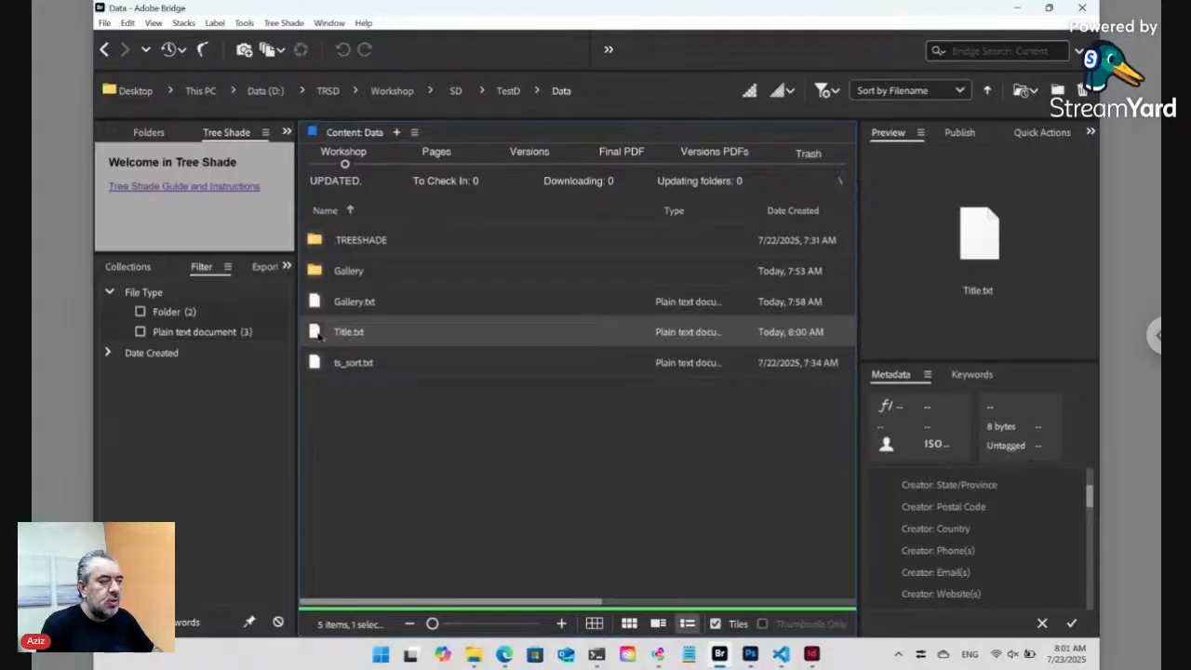
left_click_drag(318, 335, 330, 294)
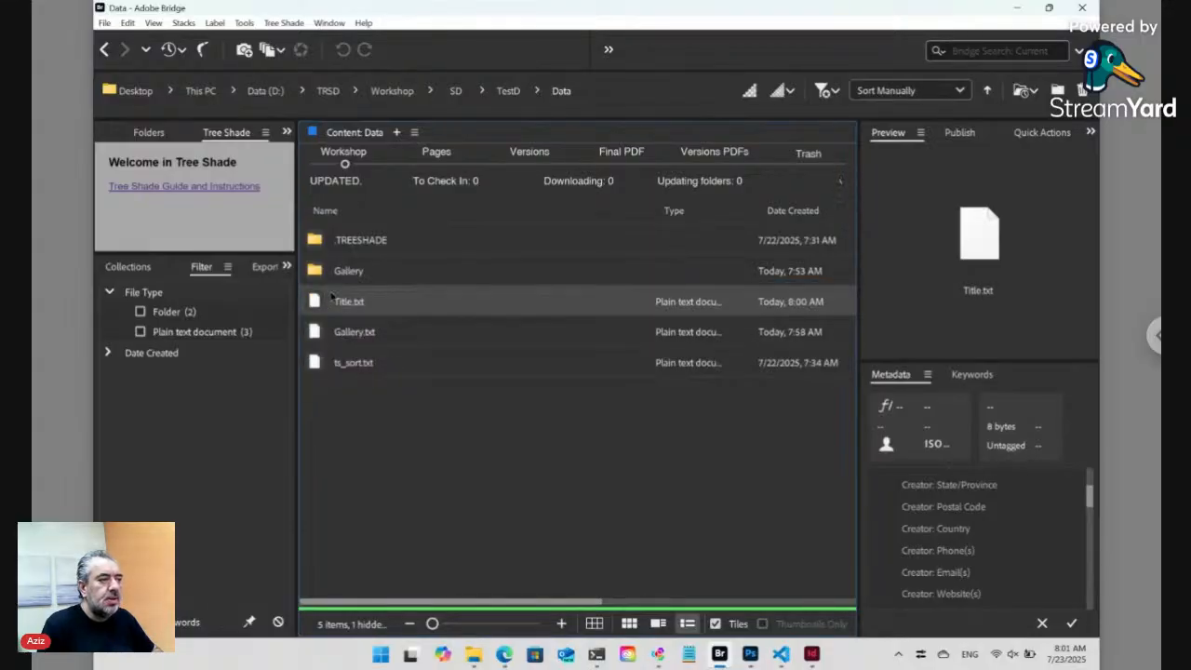
left_click(288, 23)
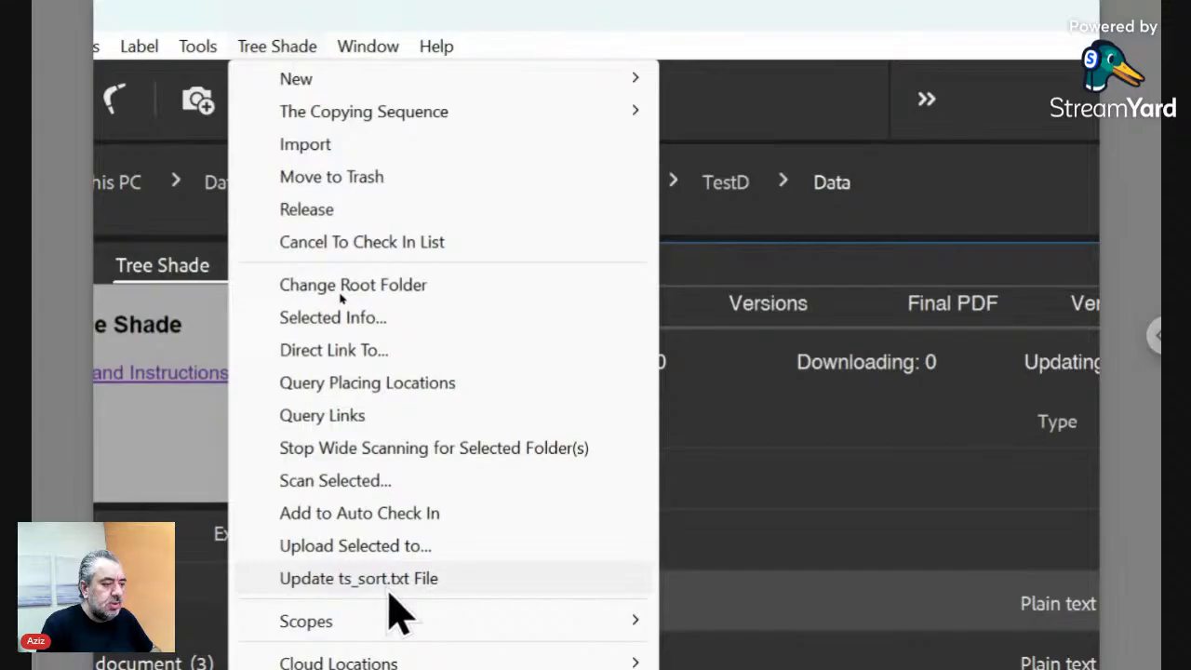
left_click(391, 592)
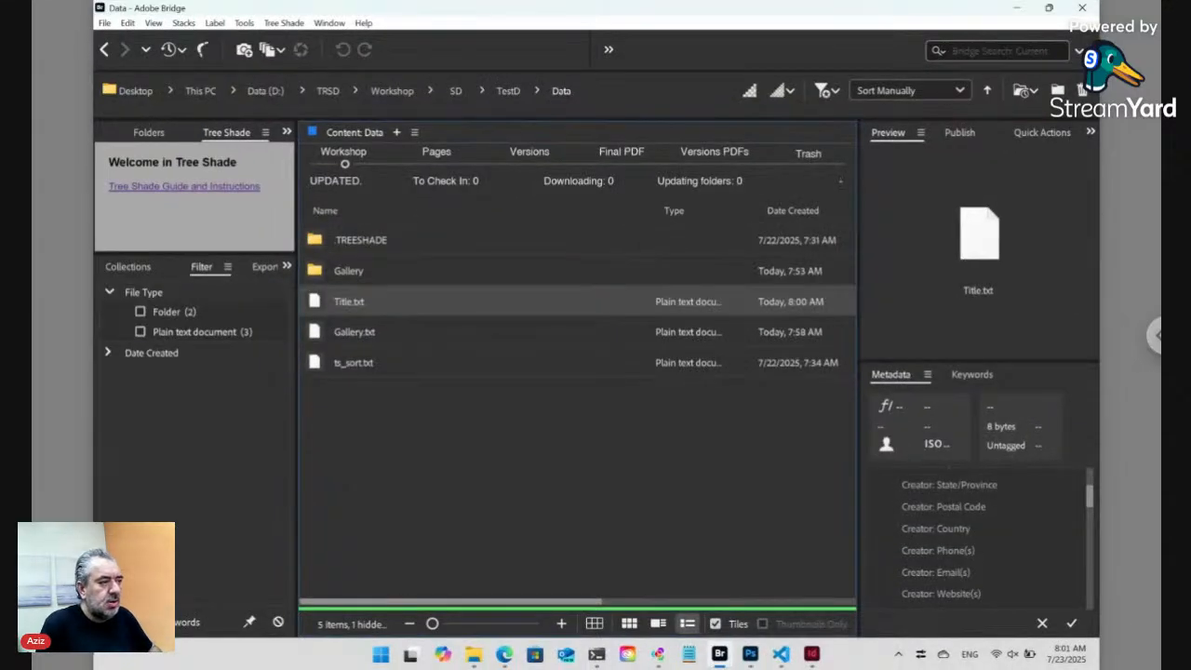
- Reload the TestD page in the browser to reveal the new Title field
left_click(505, 654)
left_click(381, 40)
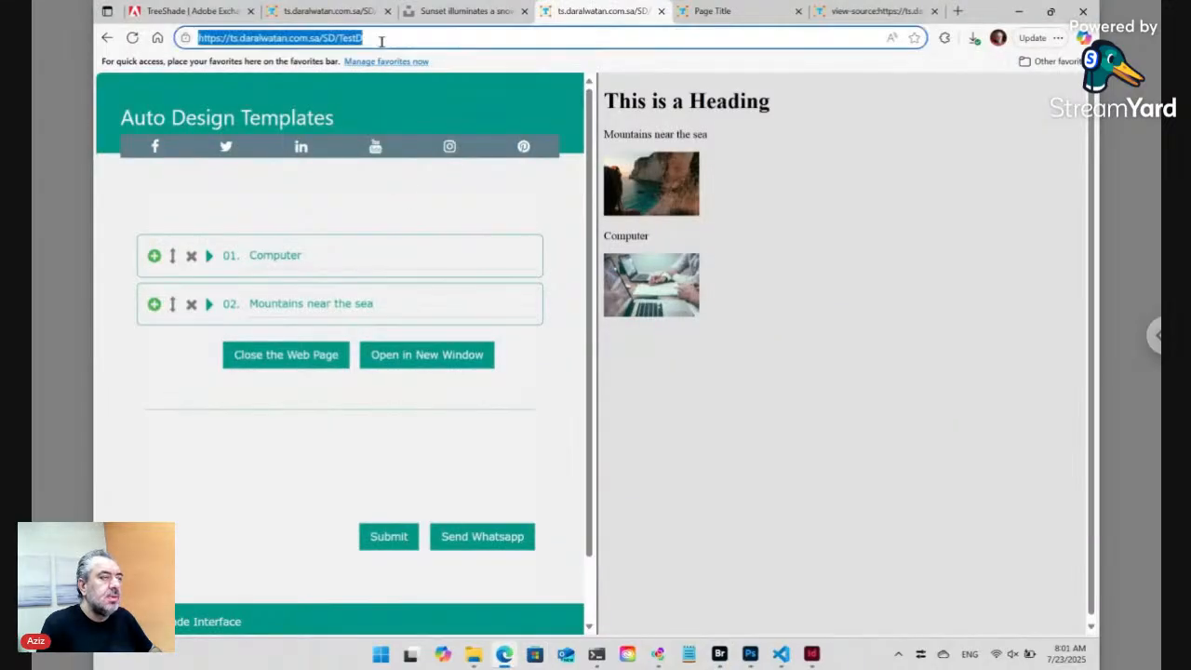
key("Return")
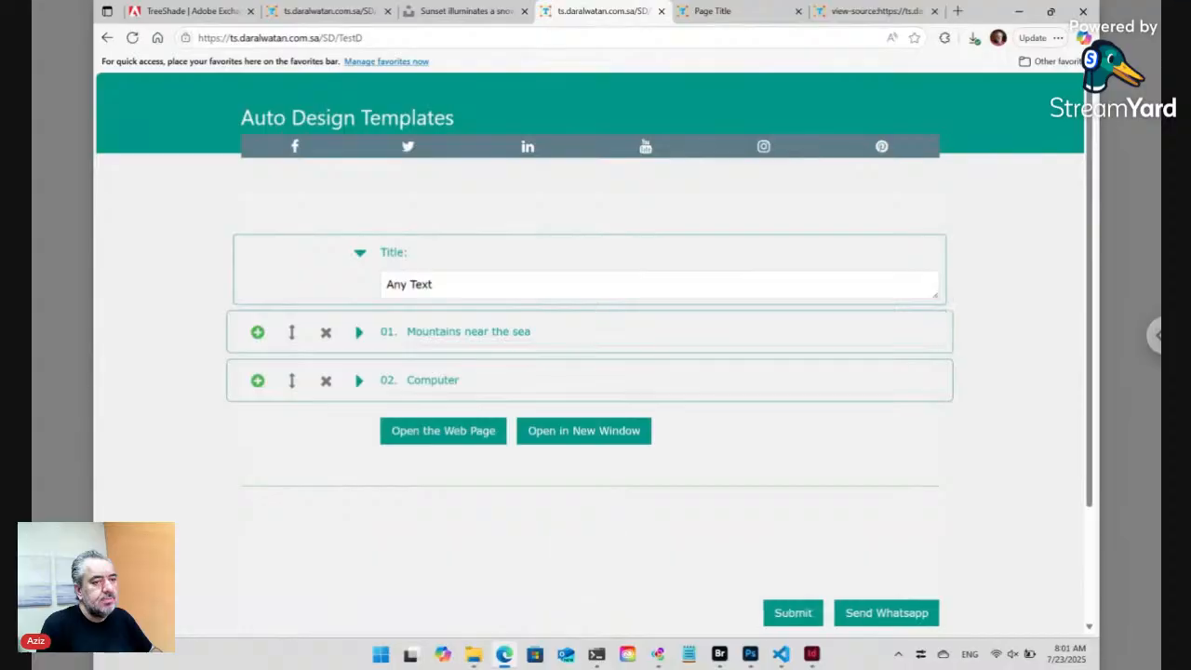
- Select the Title field holding Any Text, preview the web page, then return to index.html
left_click(413, 283)
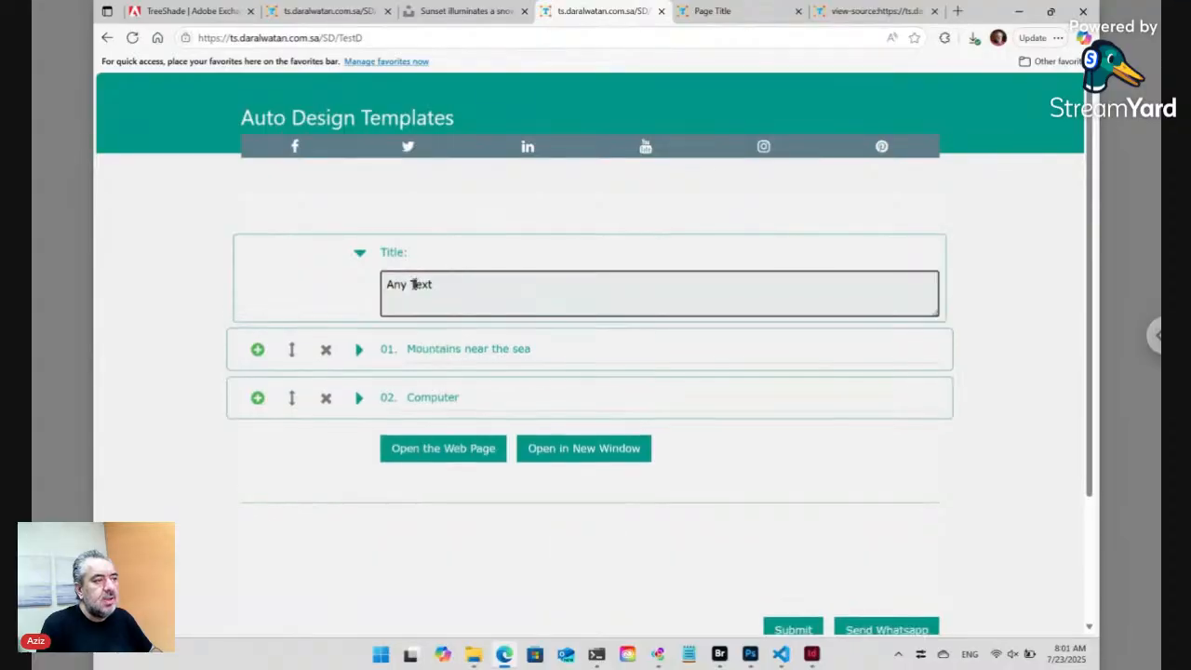
left_click(443, 448)
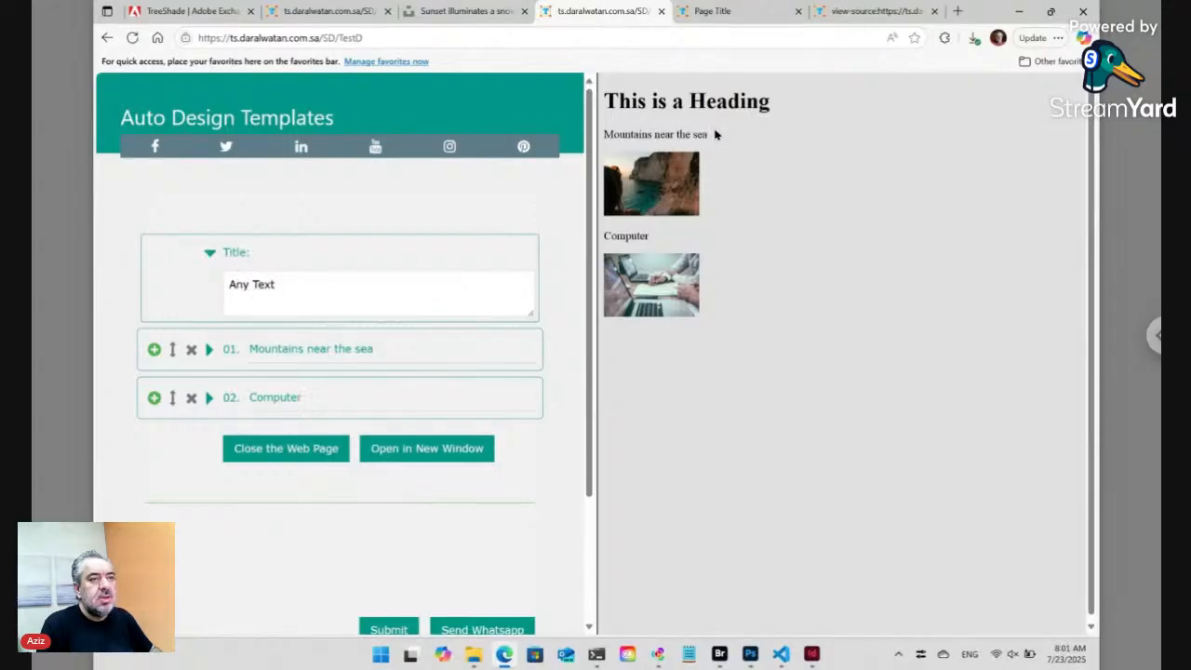
left_click(783, 651)
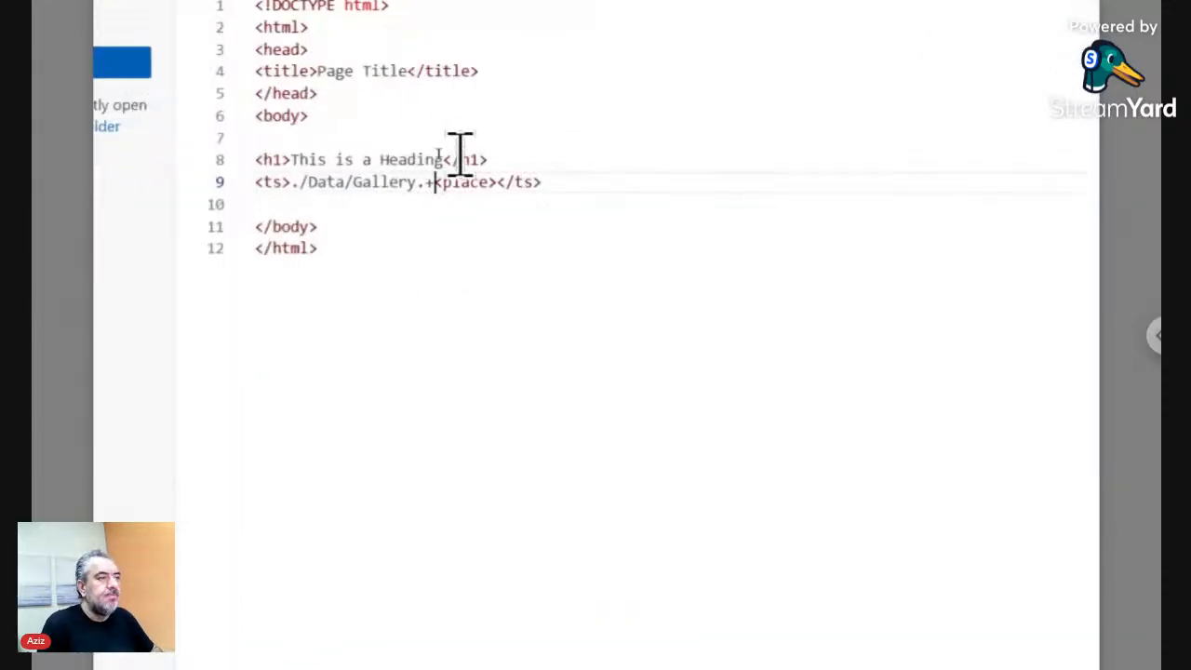
- Replace the line 8 heading text 'This is a Heading' with <ts>./Data/Title.+<place></ts>, removing stray auto-closed tags
left_click_drag(444, 156, 292, 160)
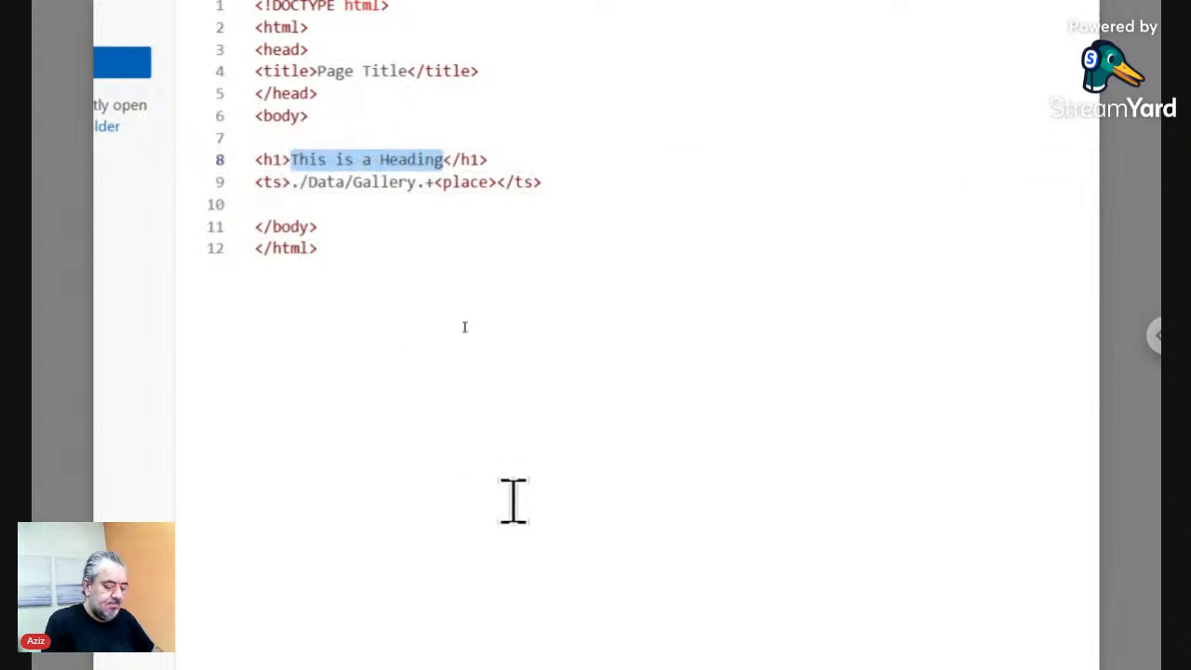
type("<")
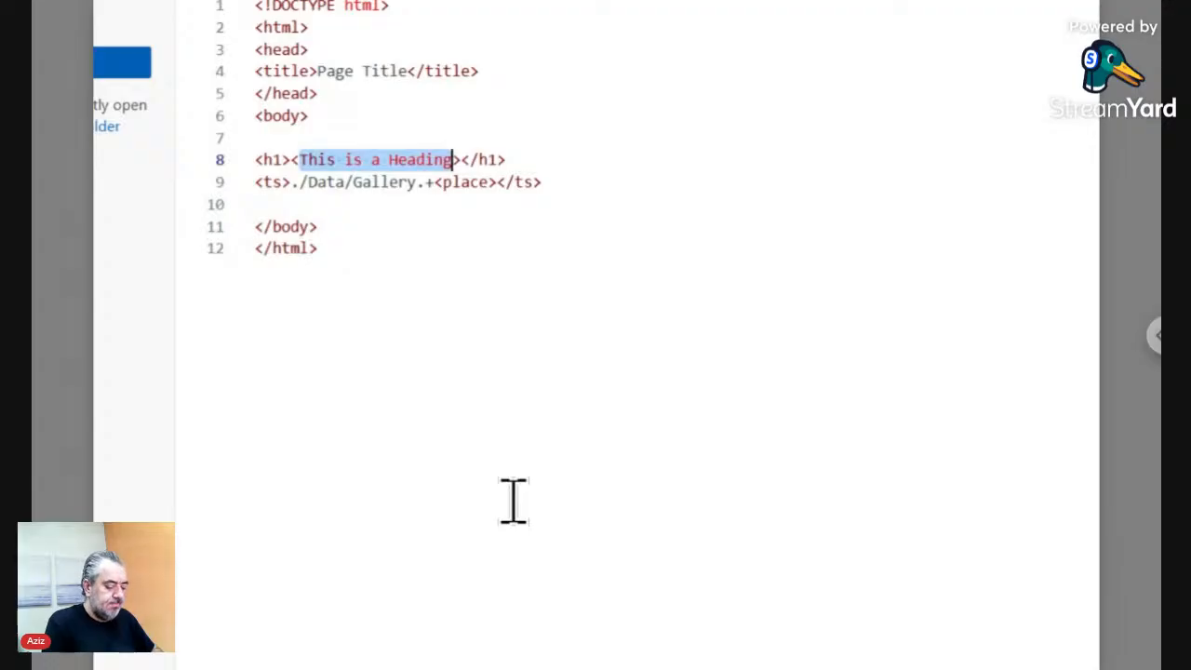
type("ts></ts>ts")
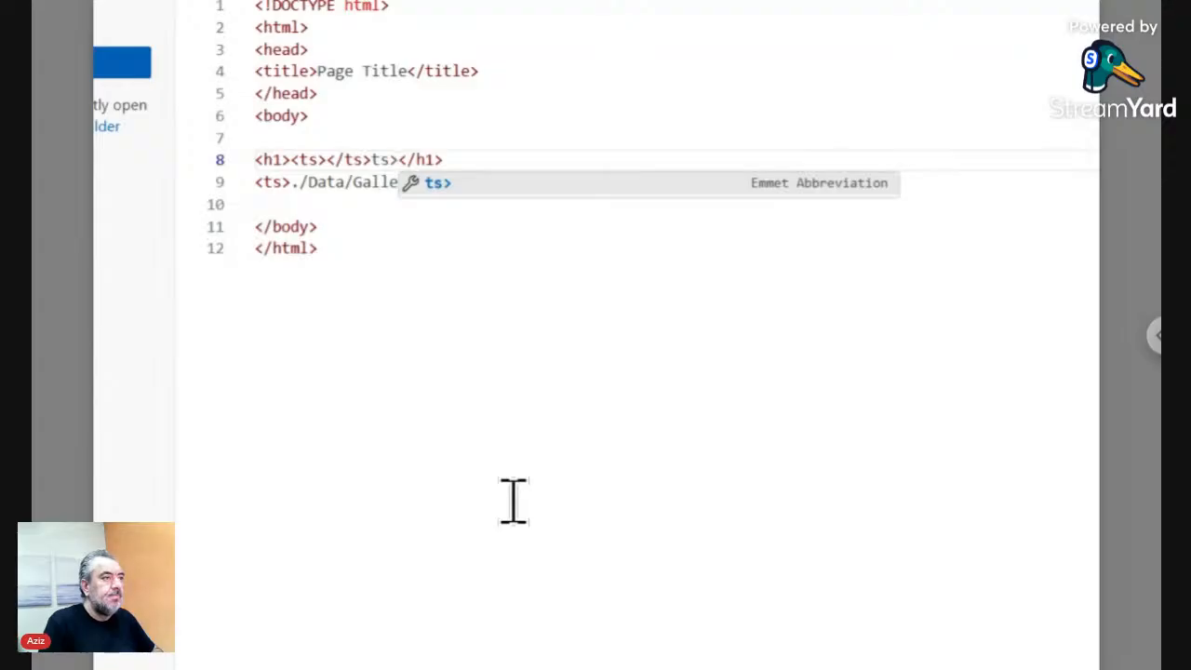
key("BackSpace")
key("BackSpace")
key("Left")
key("Left")
key("Left")
key("Left")
key("Left")
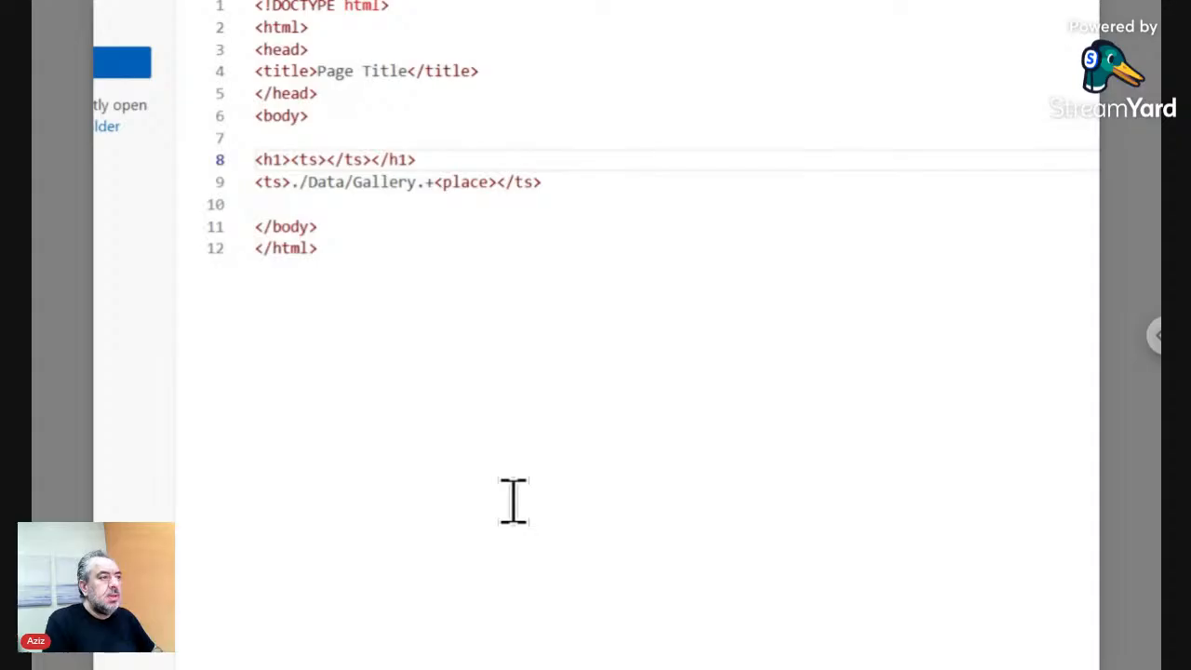
type("./")
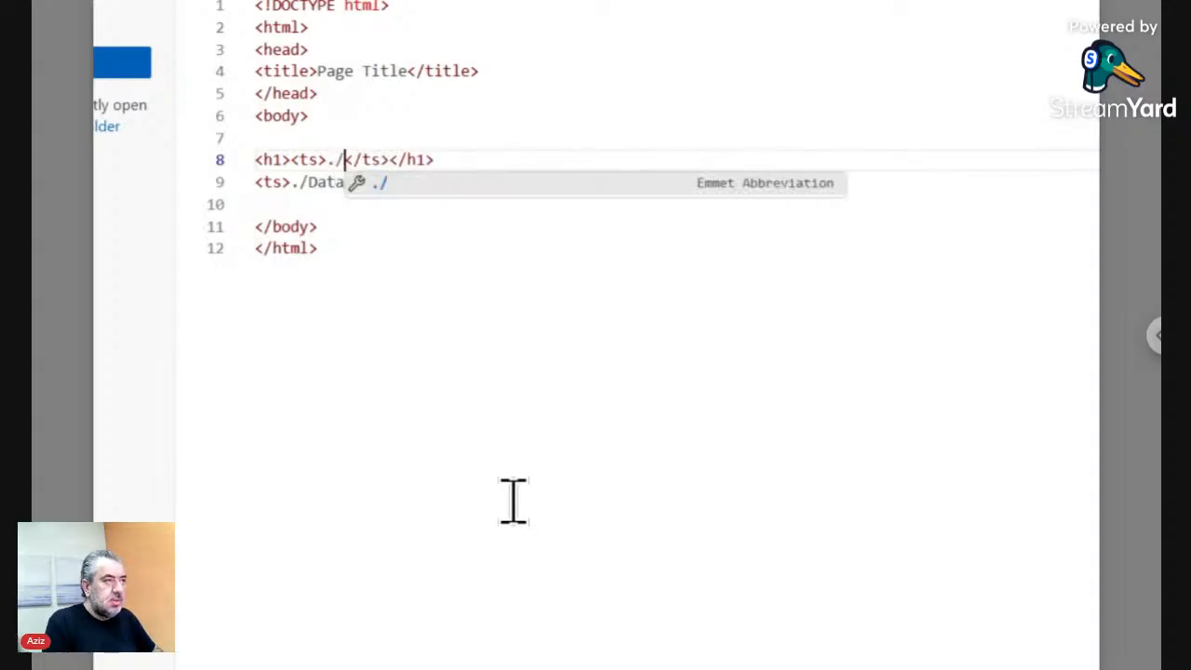
type("Data")
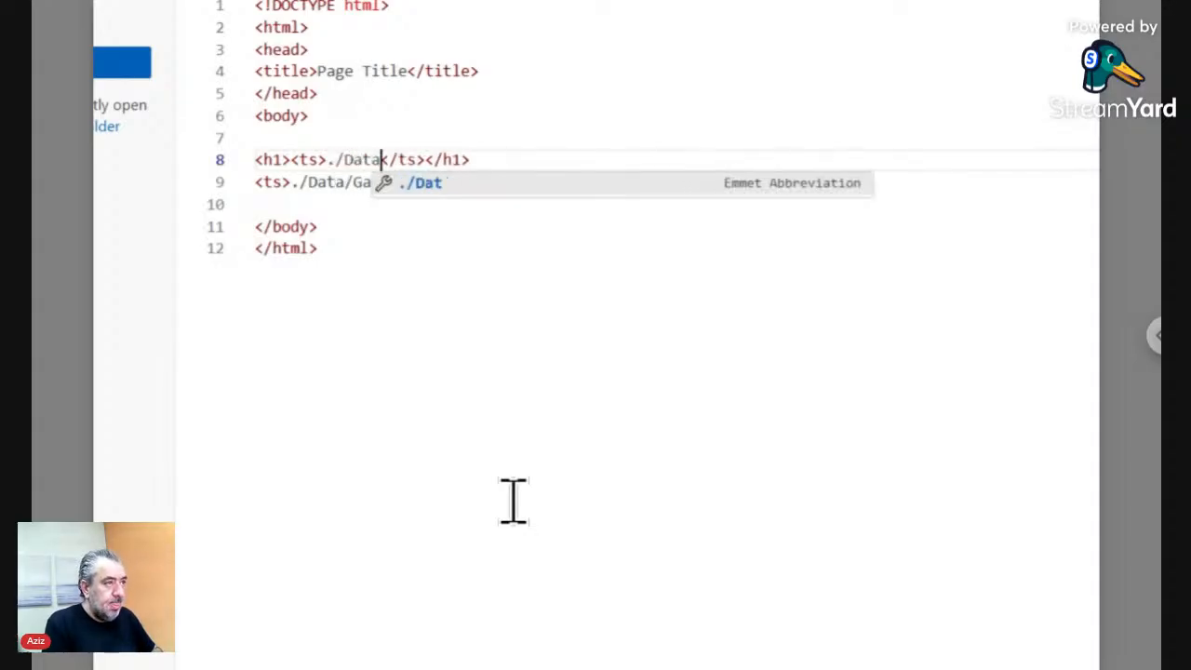
type("/Title.+")
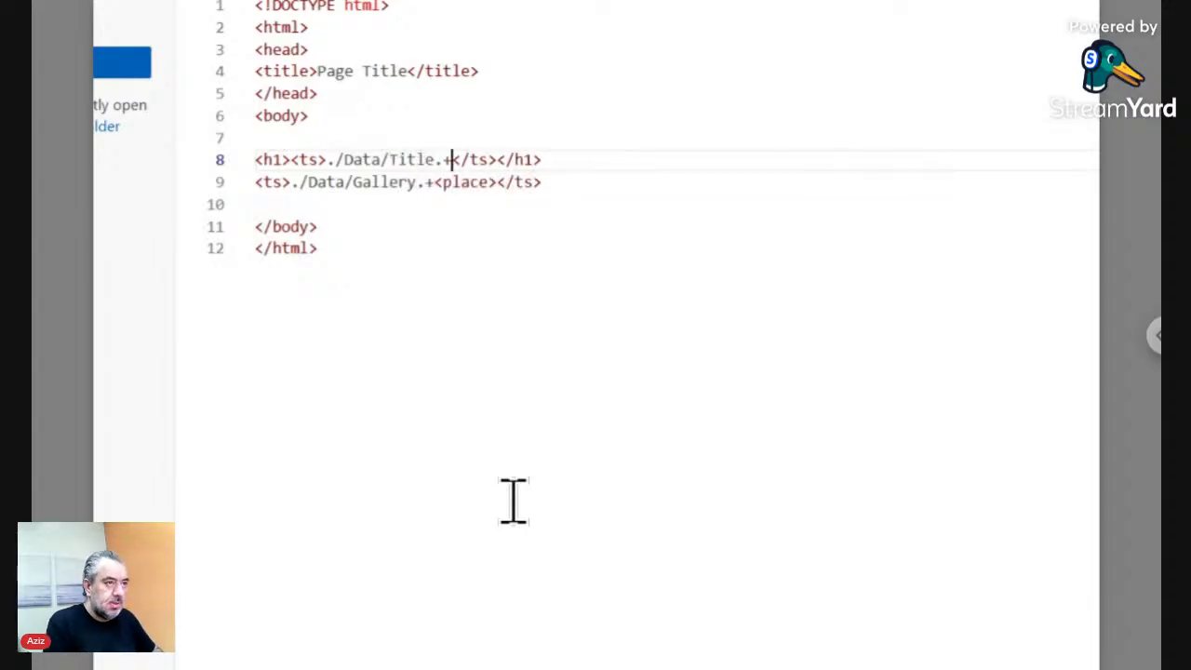
type("<place")
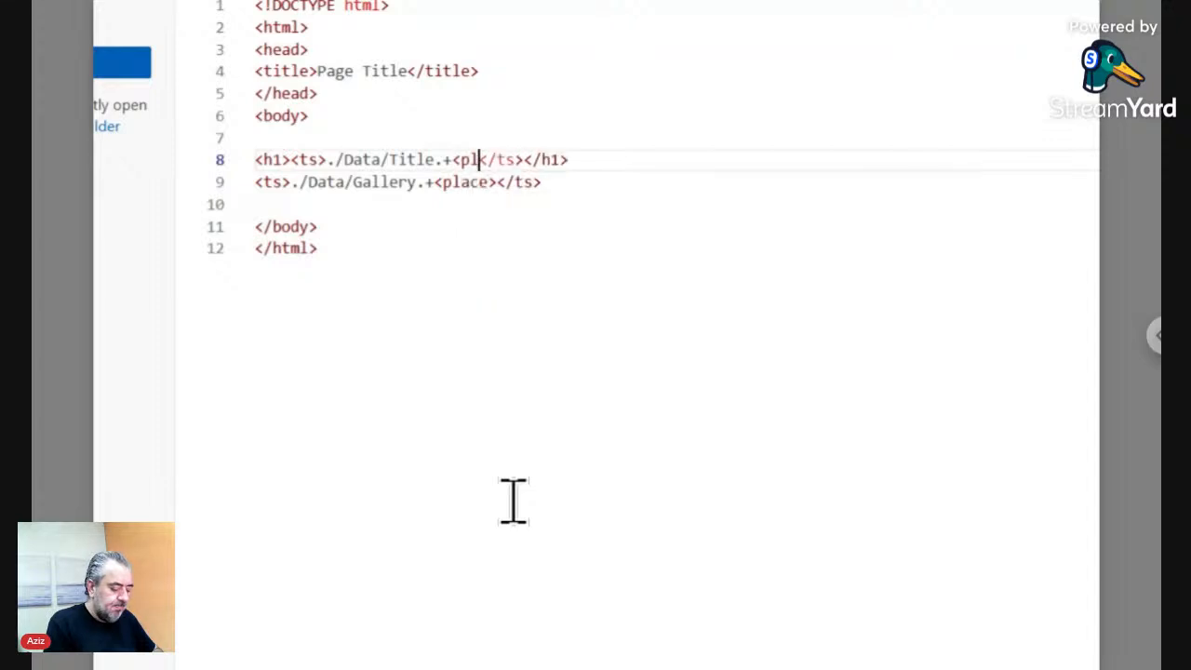
type("></place>")
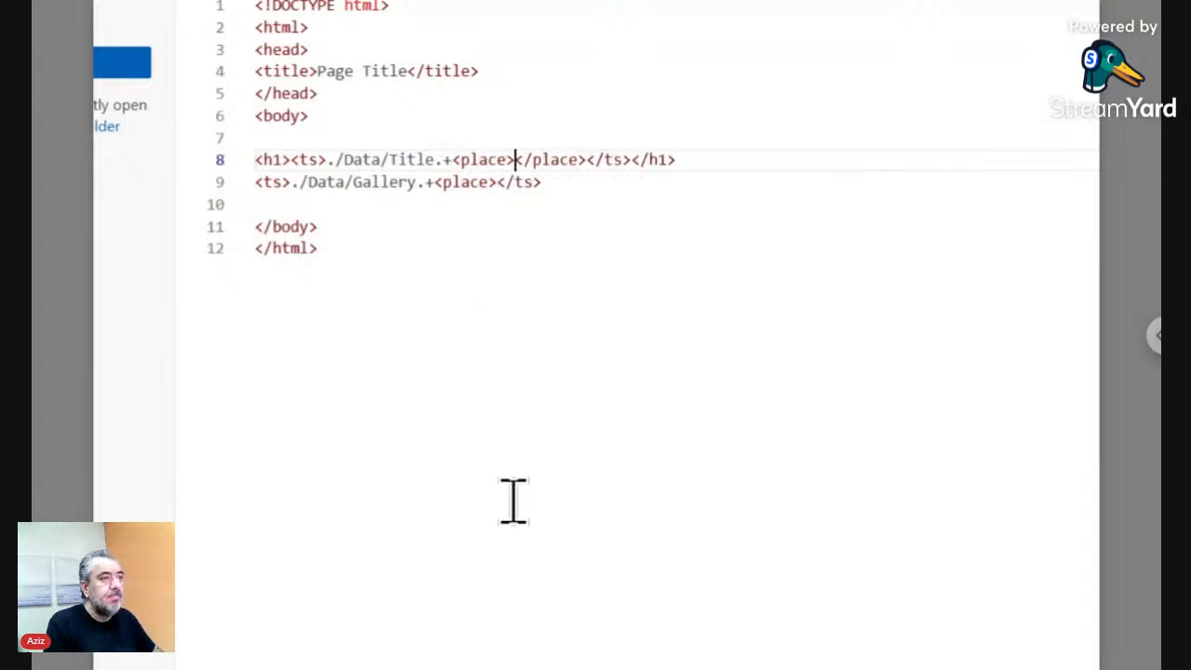
key("Delete")
key("Delete")
key("Delete")
key("Delete")
key("Delete")
key("Delete")
key("Delete")
key("Delete")
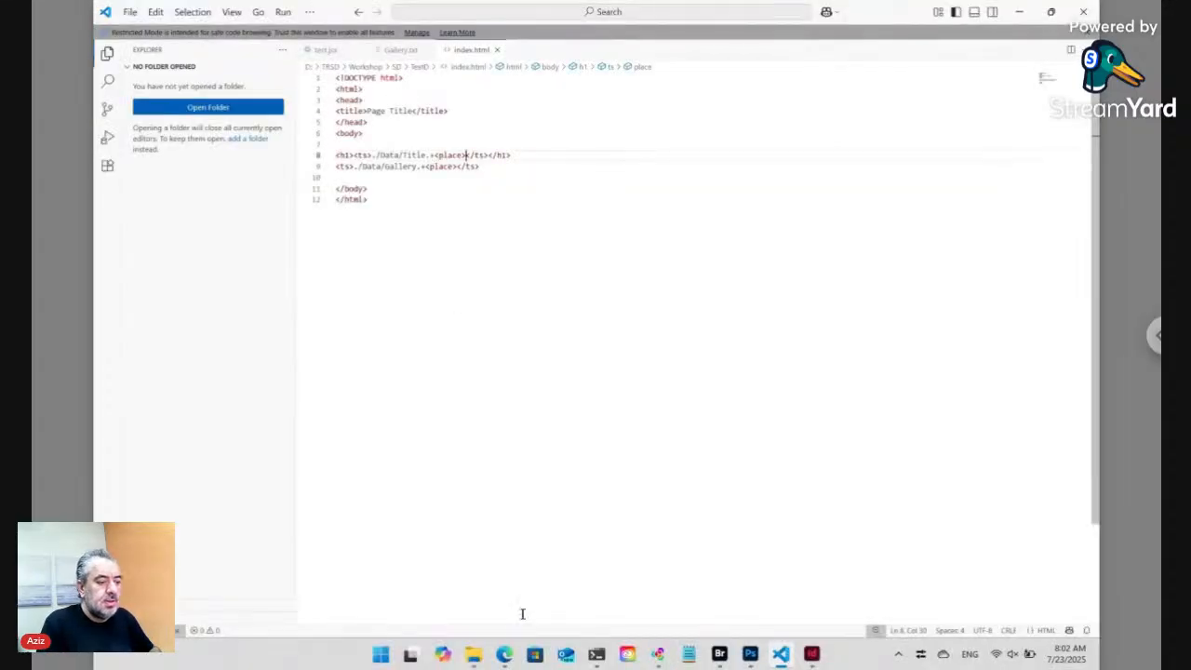
- Refresh the web page preview by closing and reopening it
left_click(503, 654)
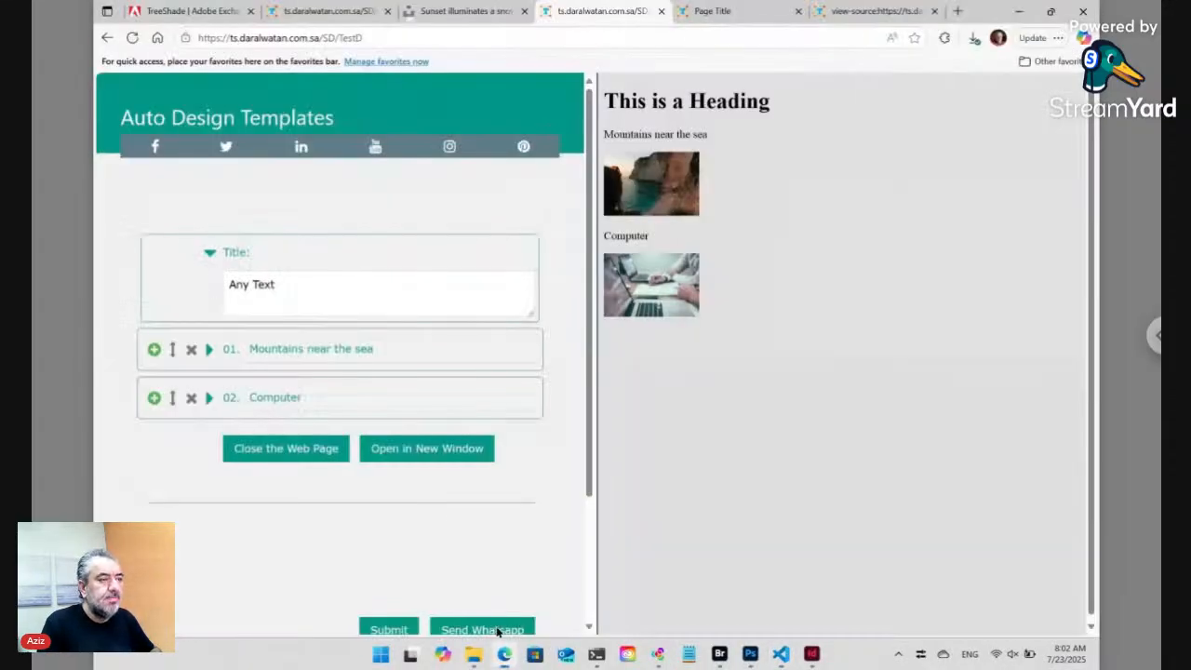
left_click(307, 451)
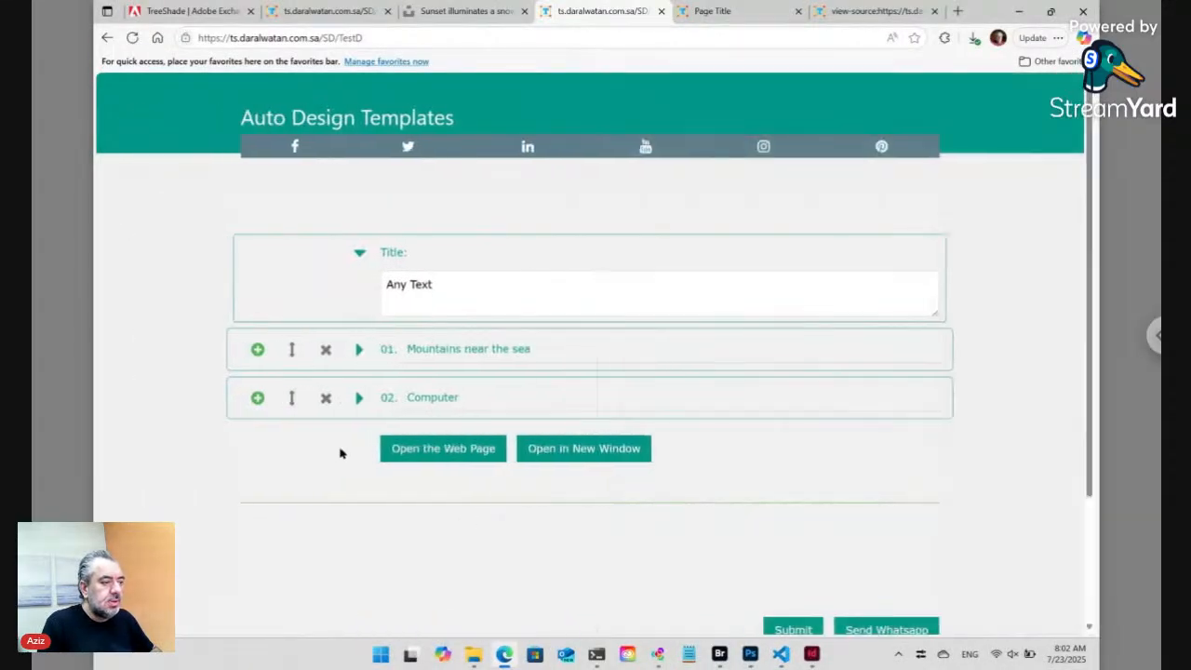
left_click(402, 451)
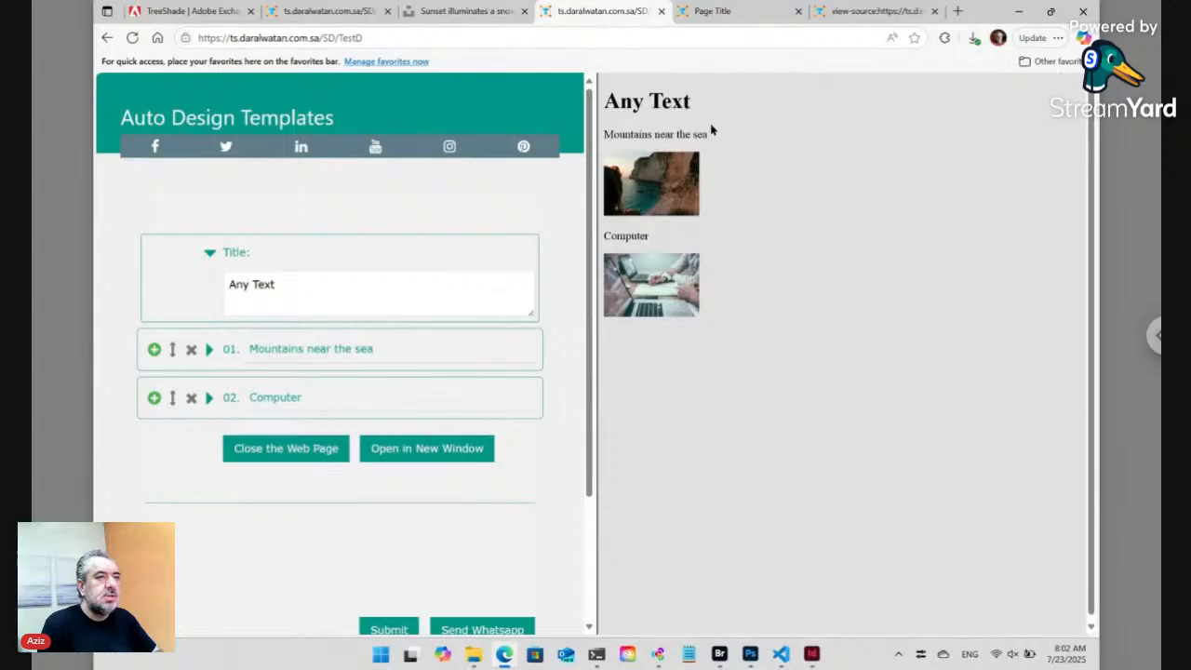
- Replace the Title with 'Gallery of the month', submit it, and open the page preview
left_click(311, 285)
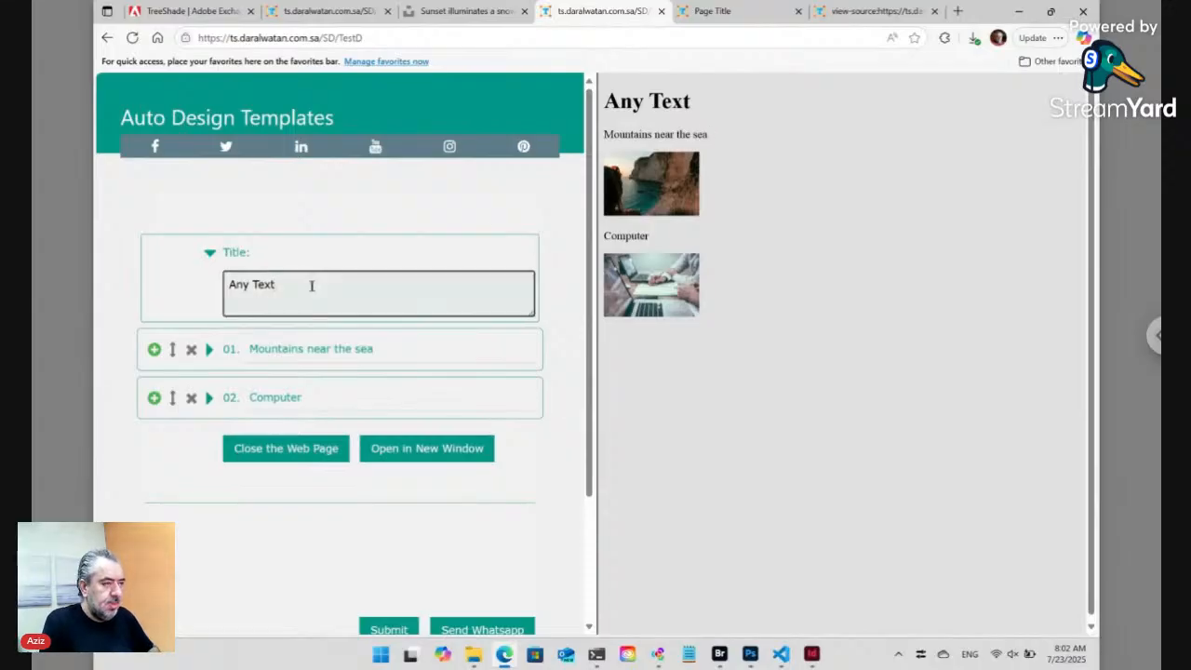
key("ctrl+a")
type("Gallery ")
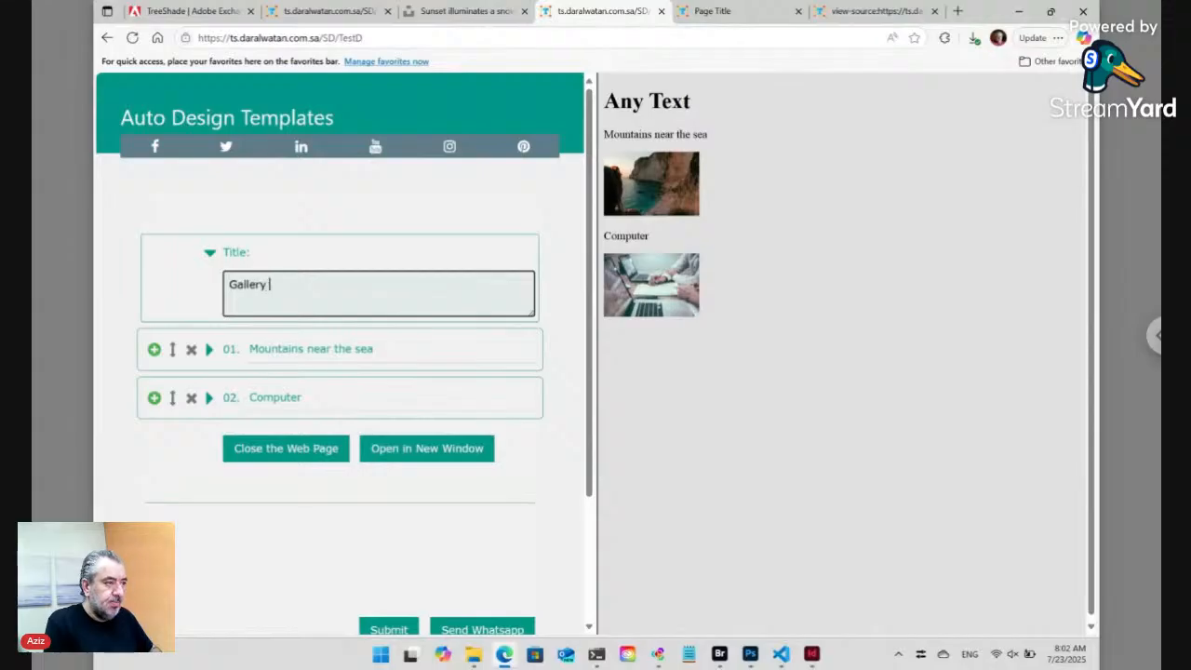
type("of th")
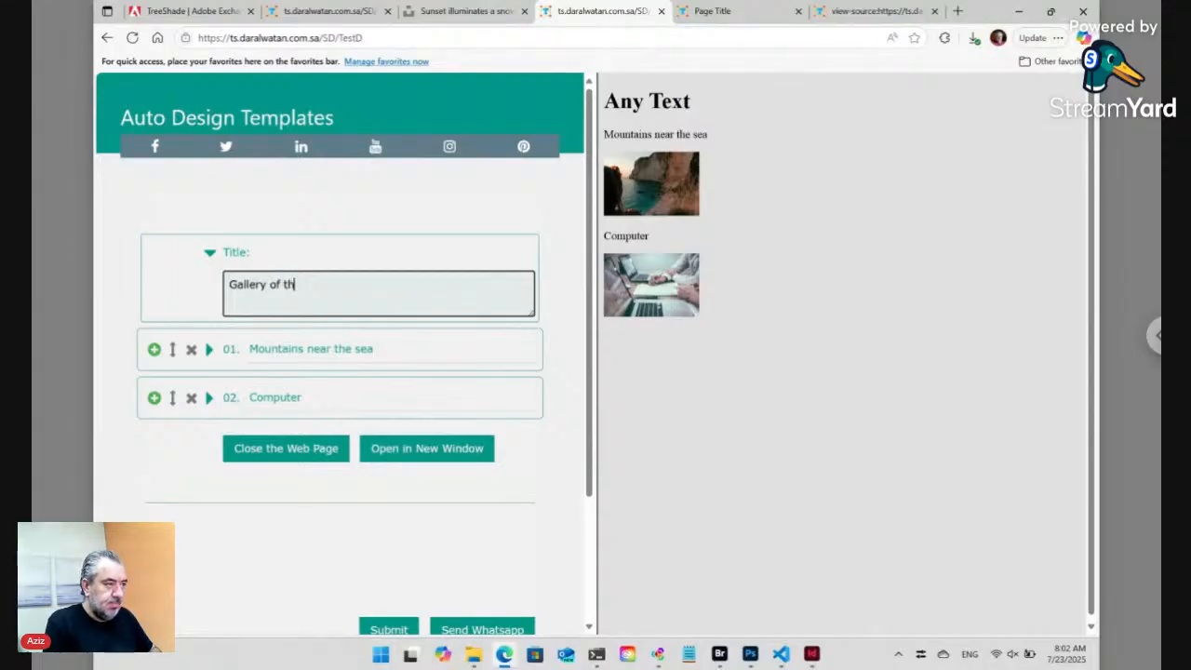
type("e month")
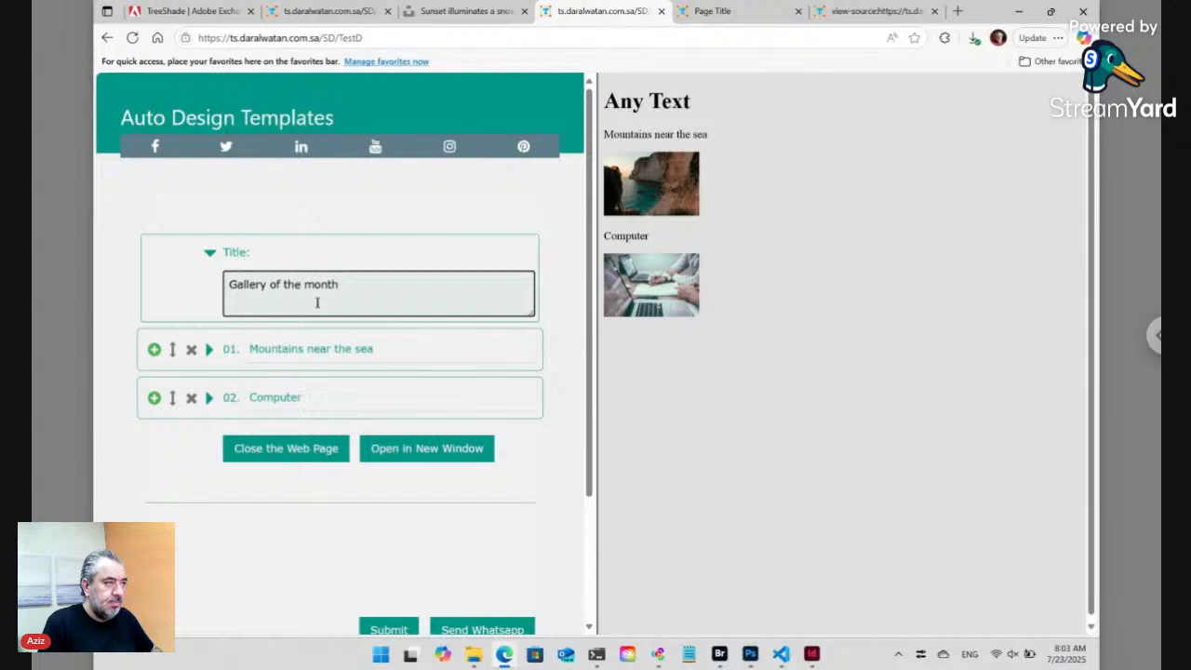
left_click(389, 629)
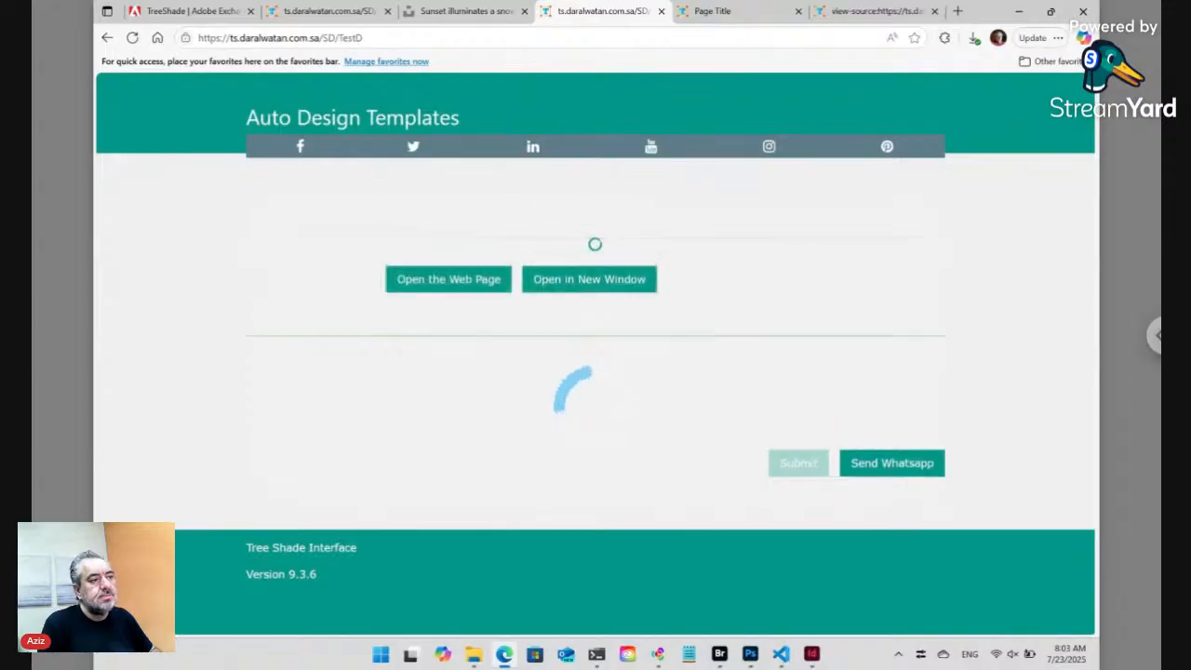
left_click(447, 287)
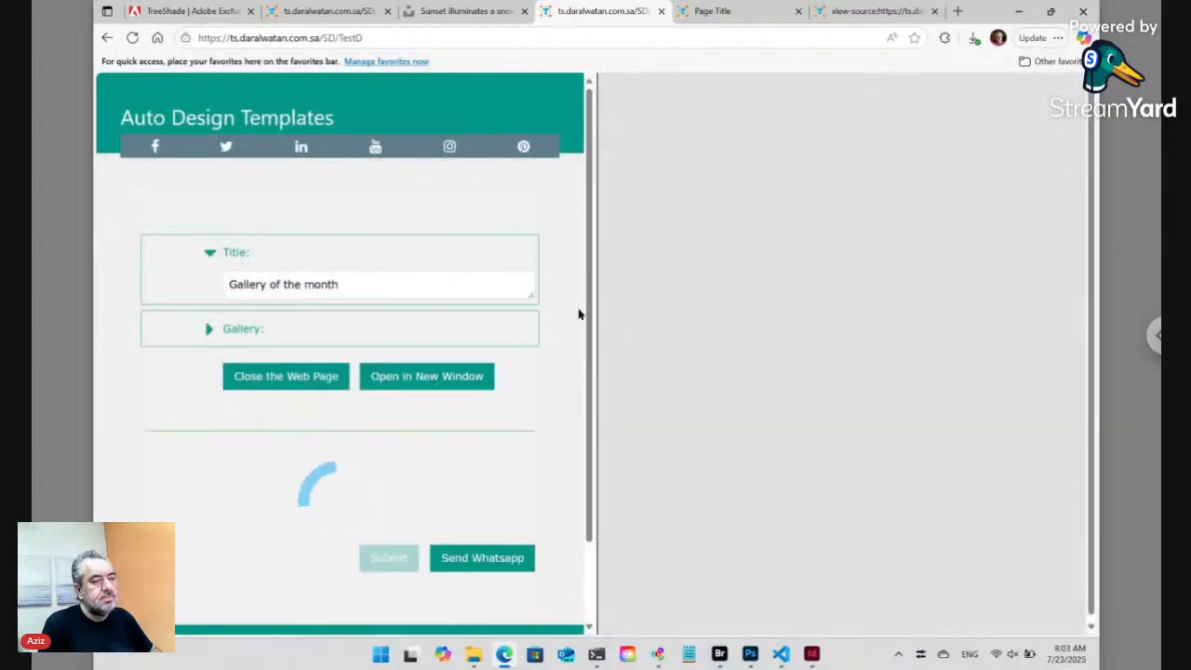